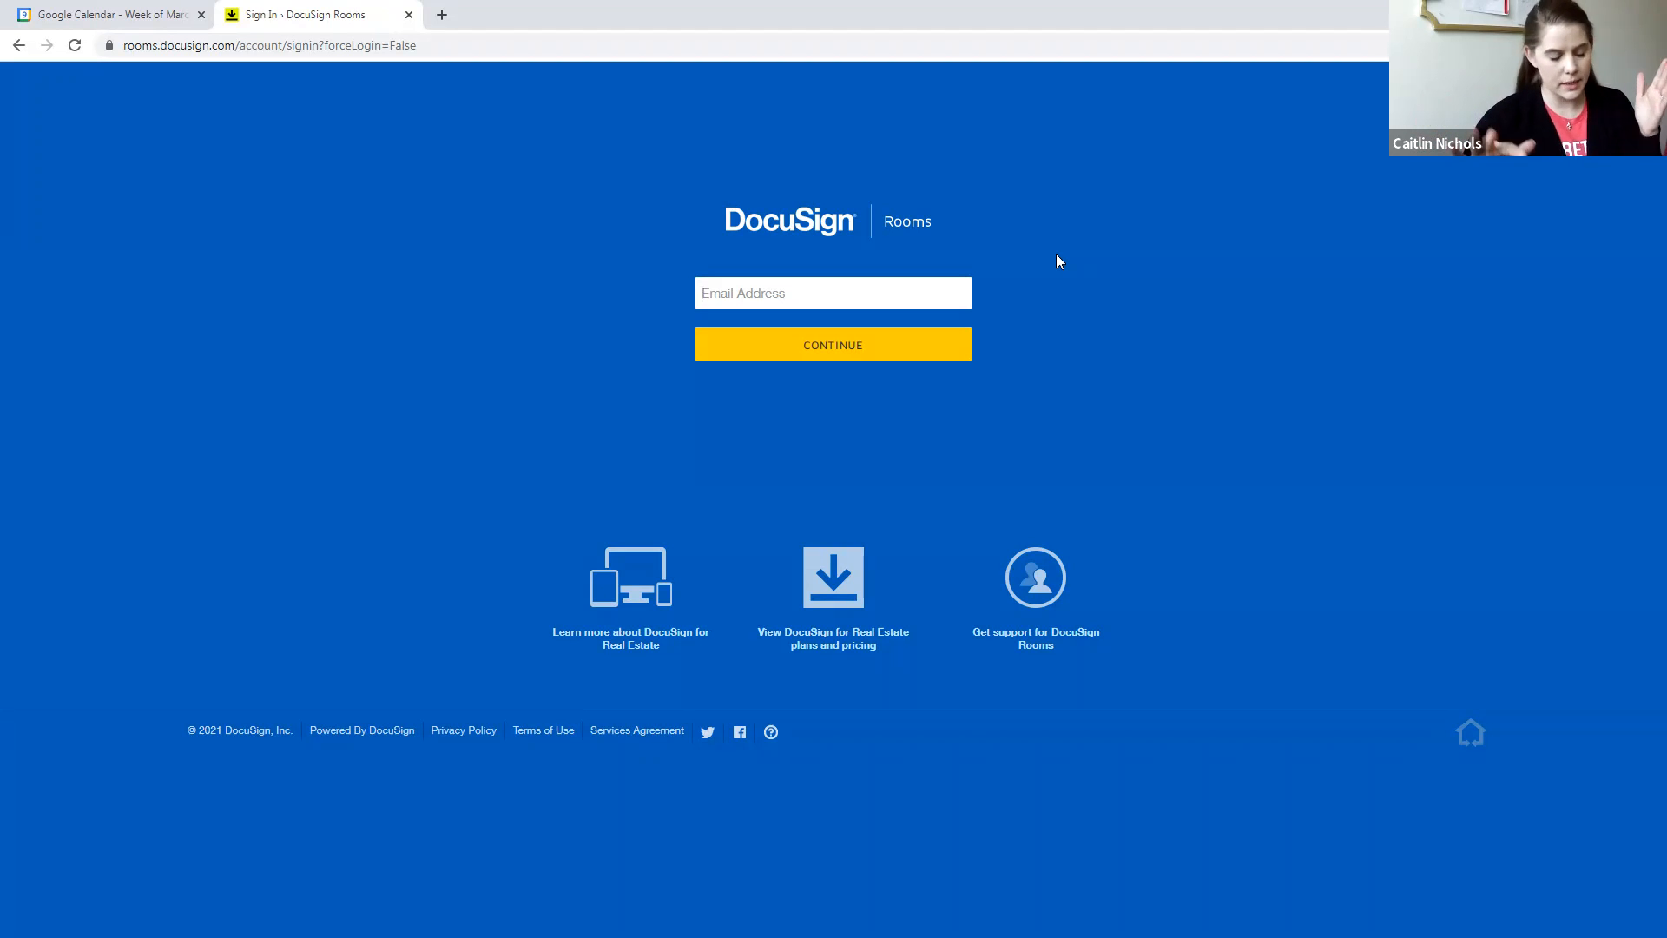
click(858, 281)
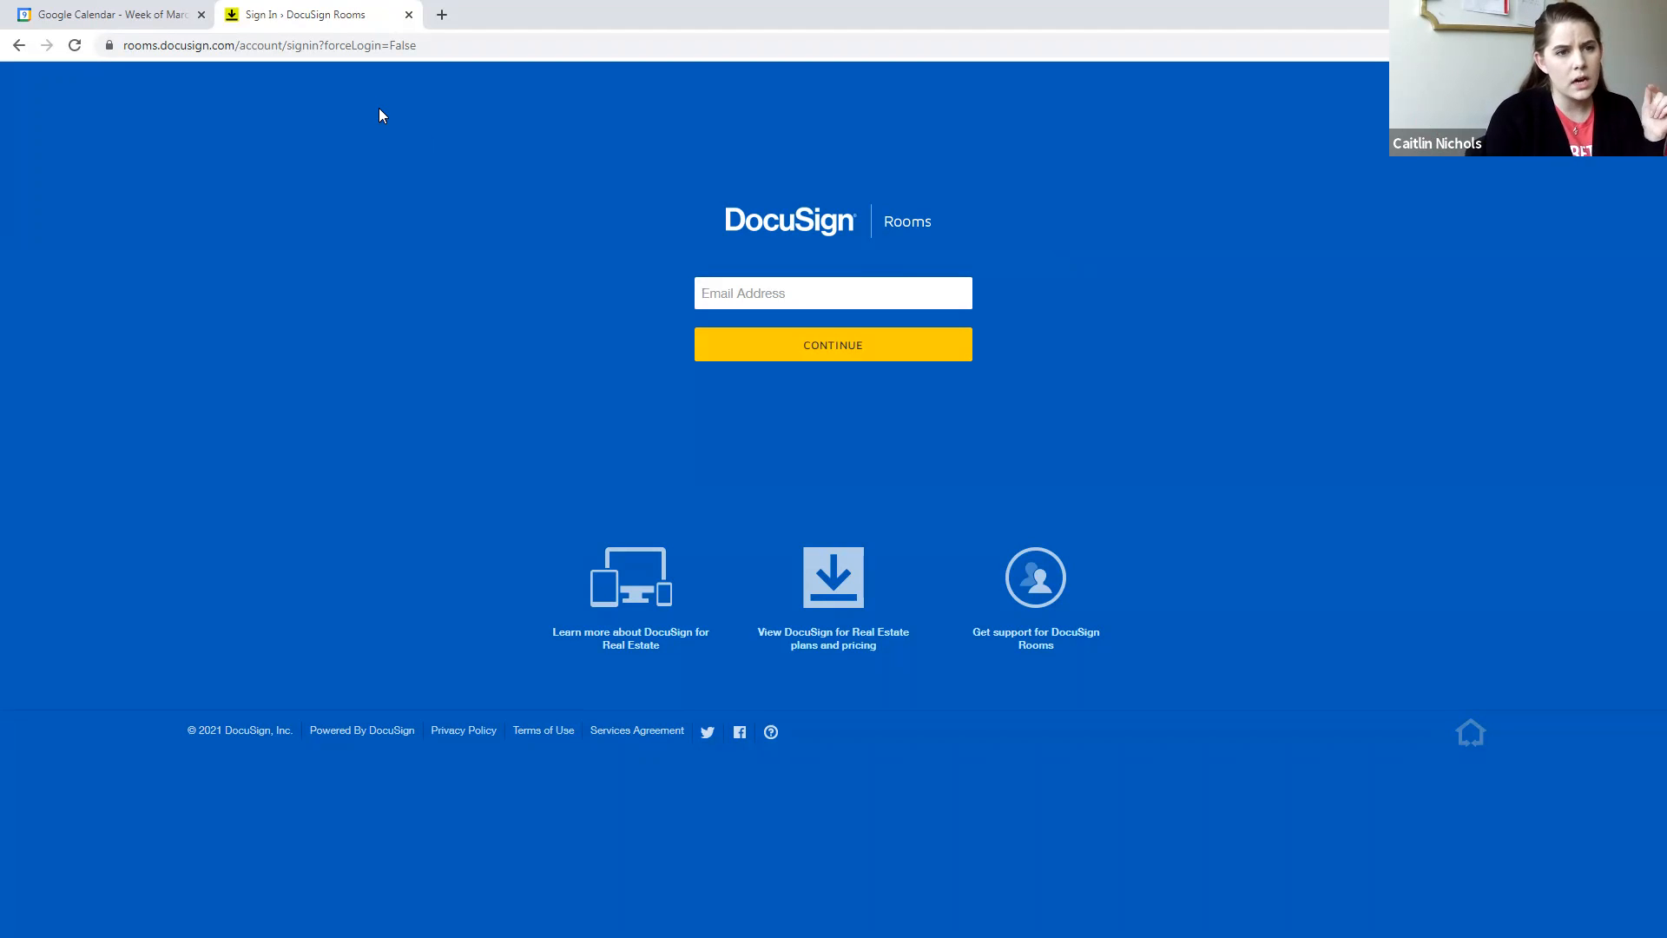
click(235, 45)
click(236, 45)
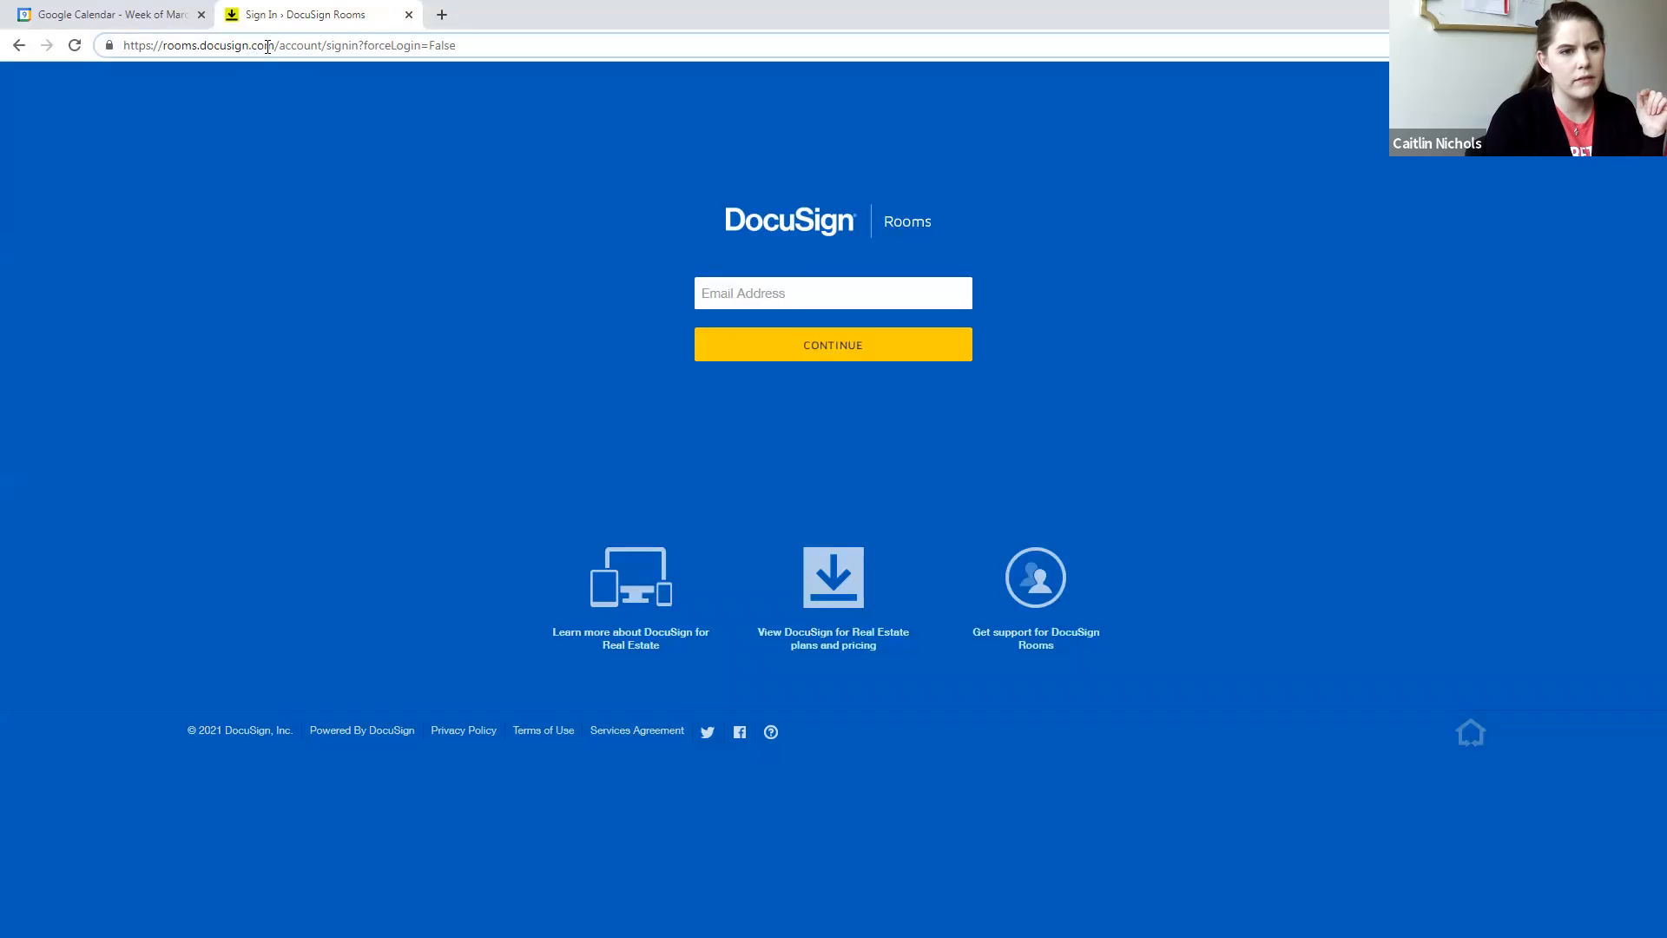
drag(275, 45, 158, 43)
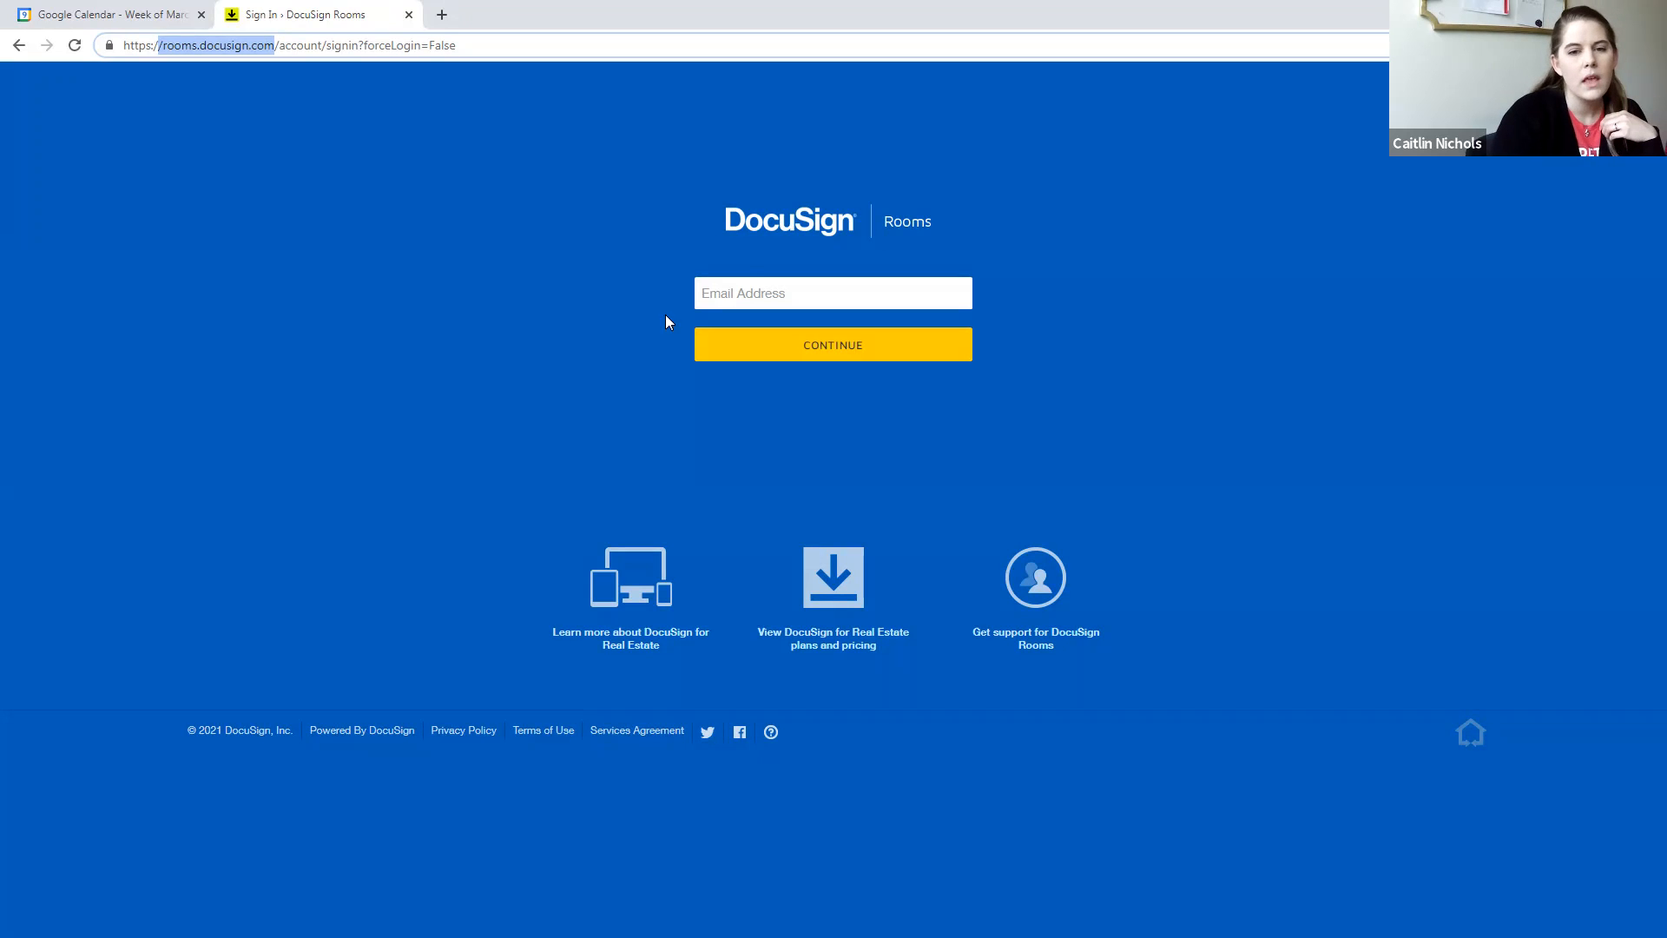
- Enter the account's e-mail address on the DocuSign Rooms sign-in page and continue to the password prompt
click(750, 283)
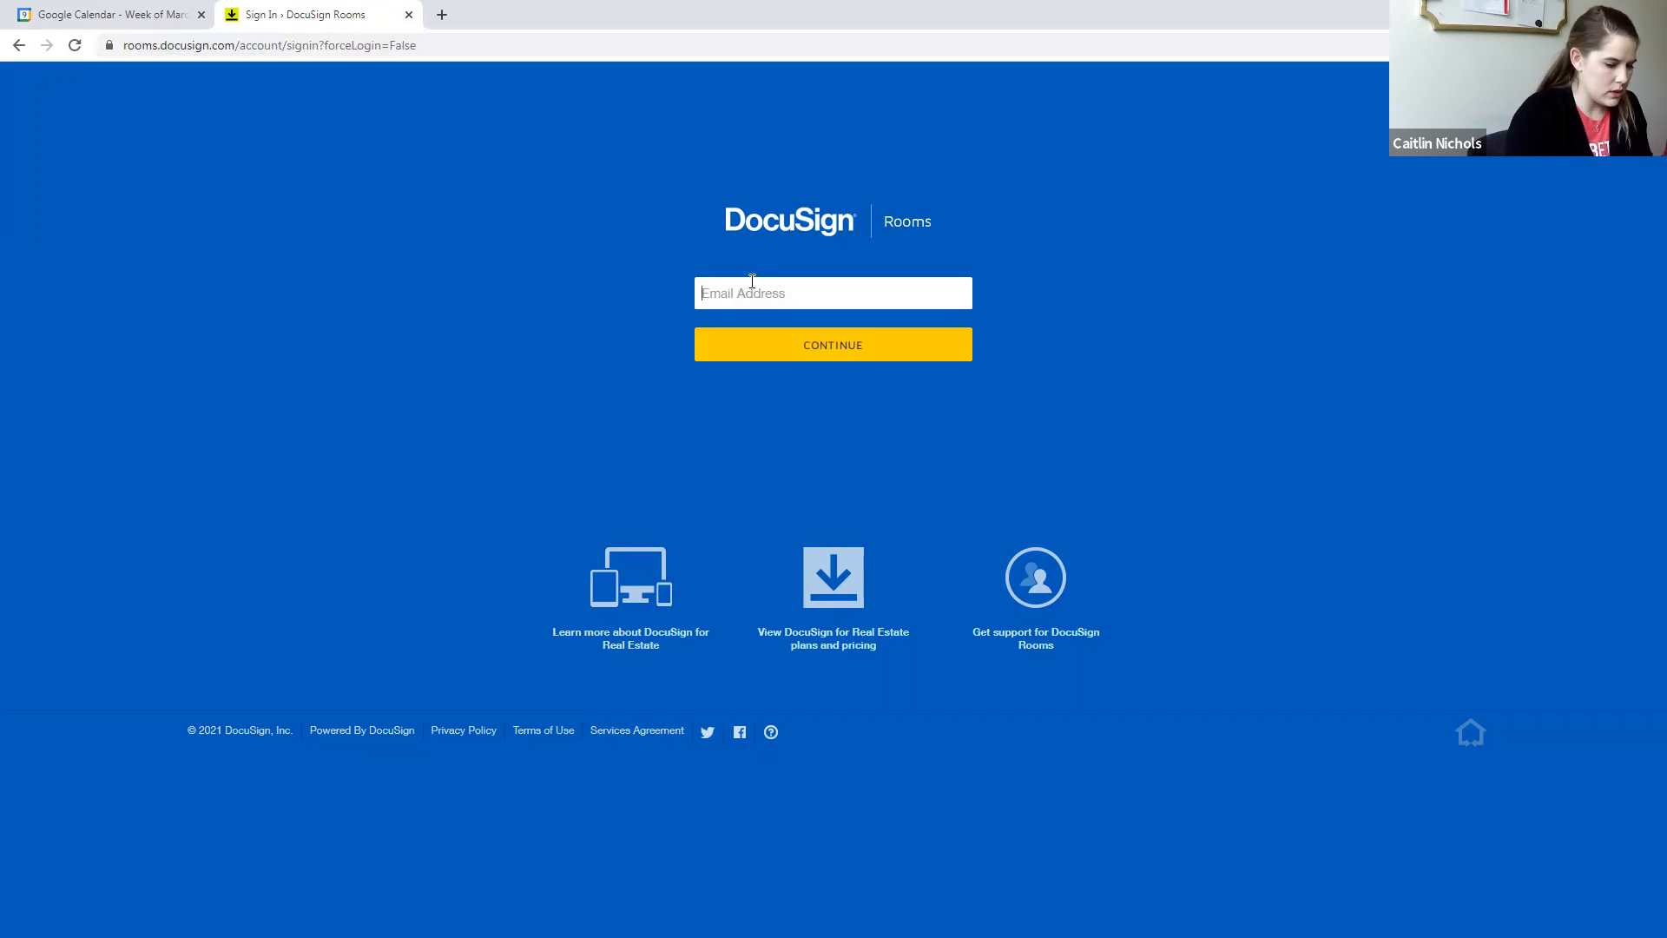
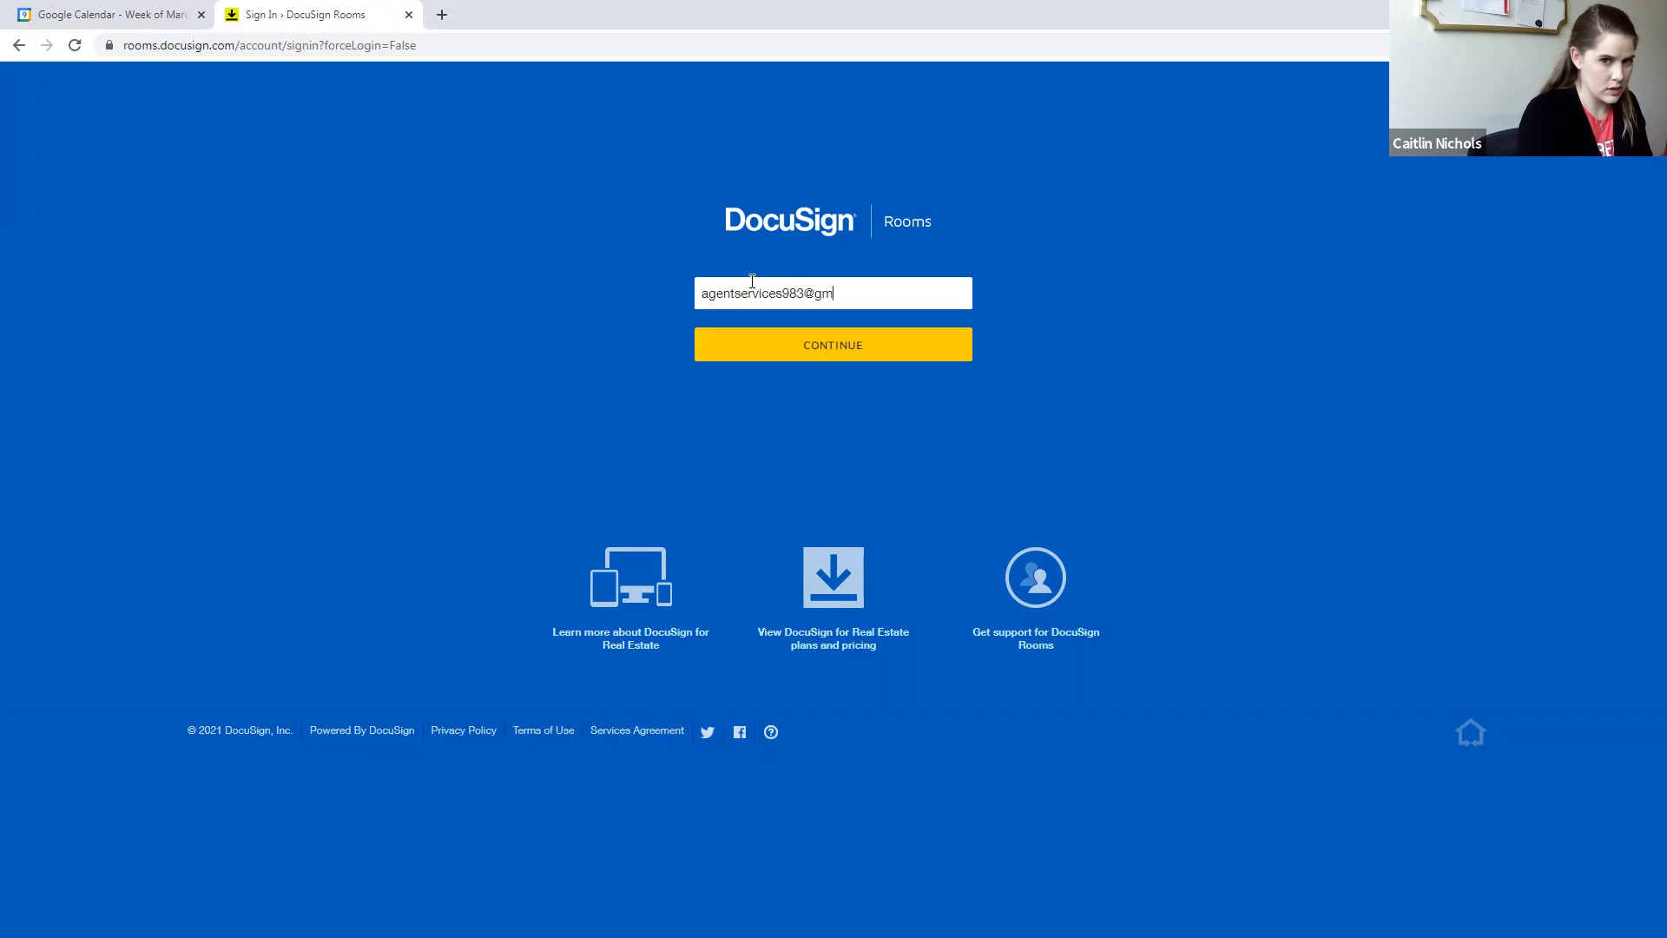
key(Return)
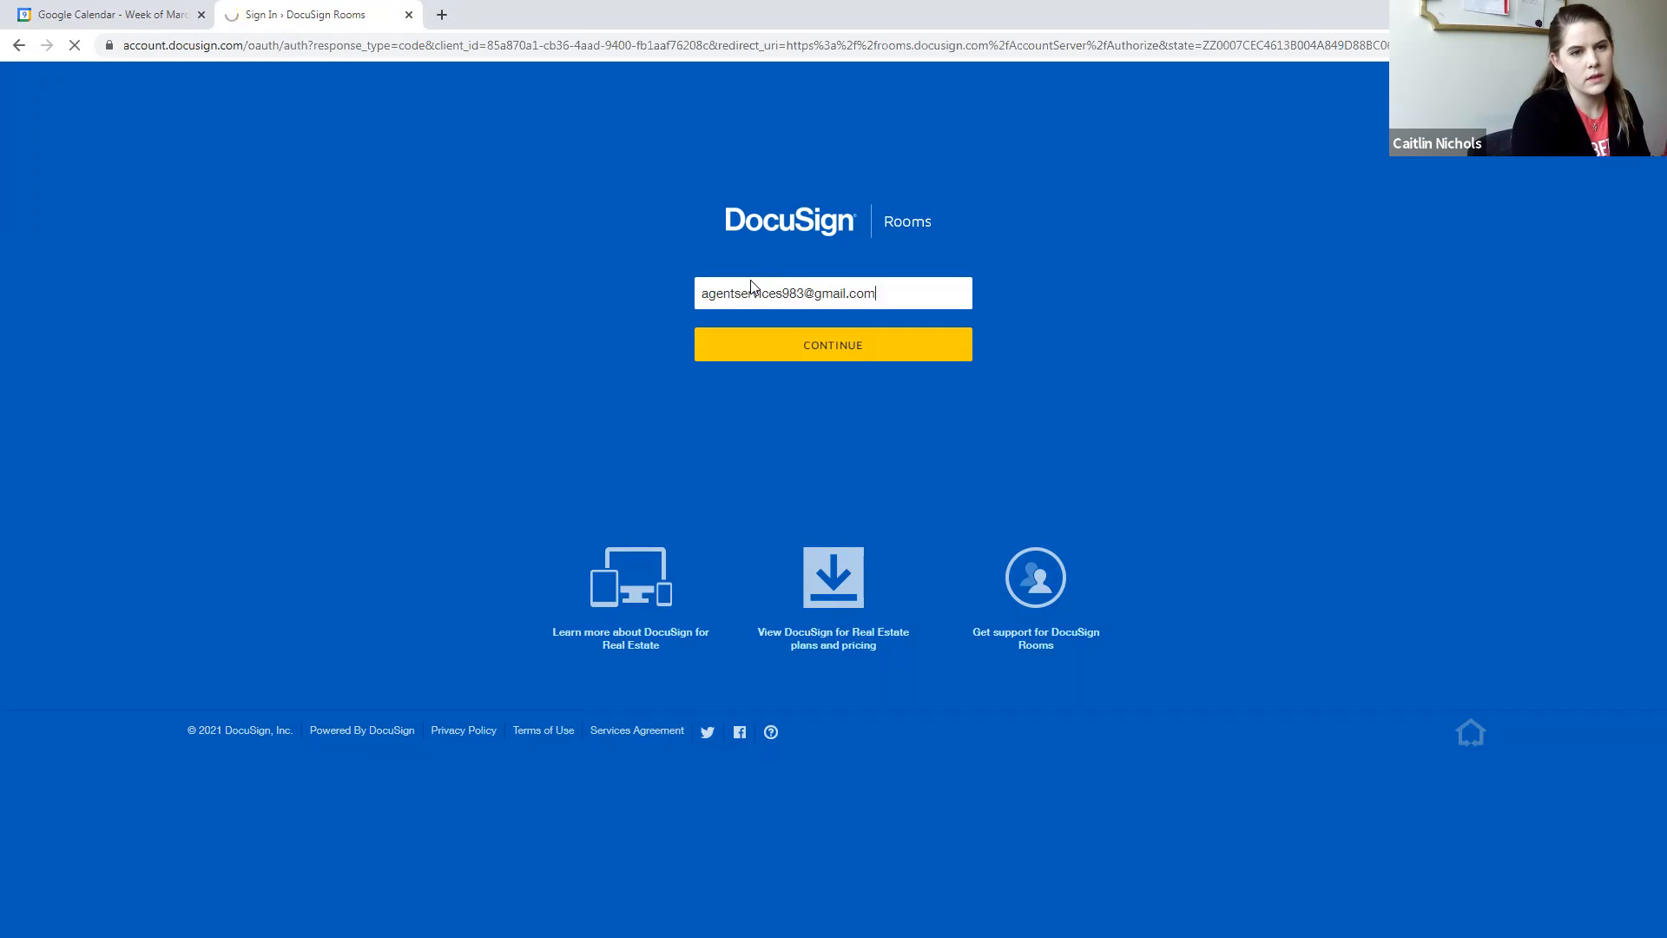
- Enter the account password and log in, re-entering the password if the login is rejected
text(••••••••••)
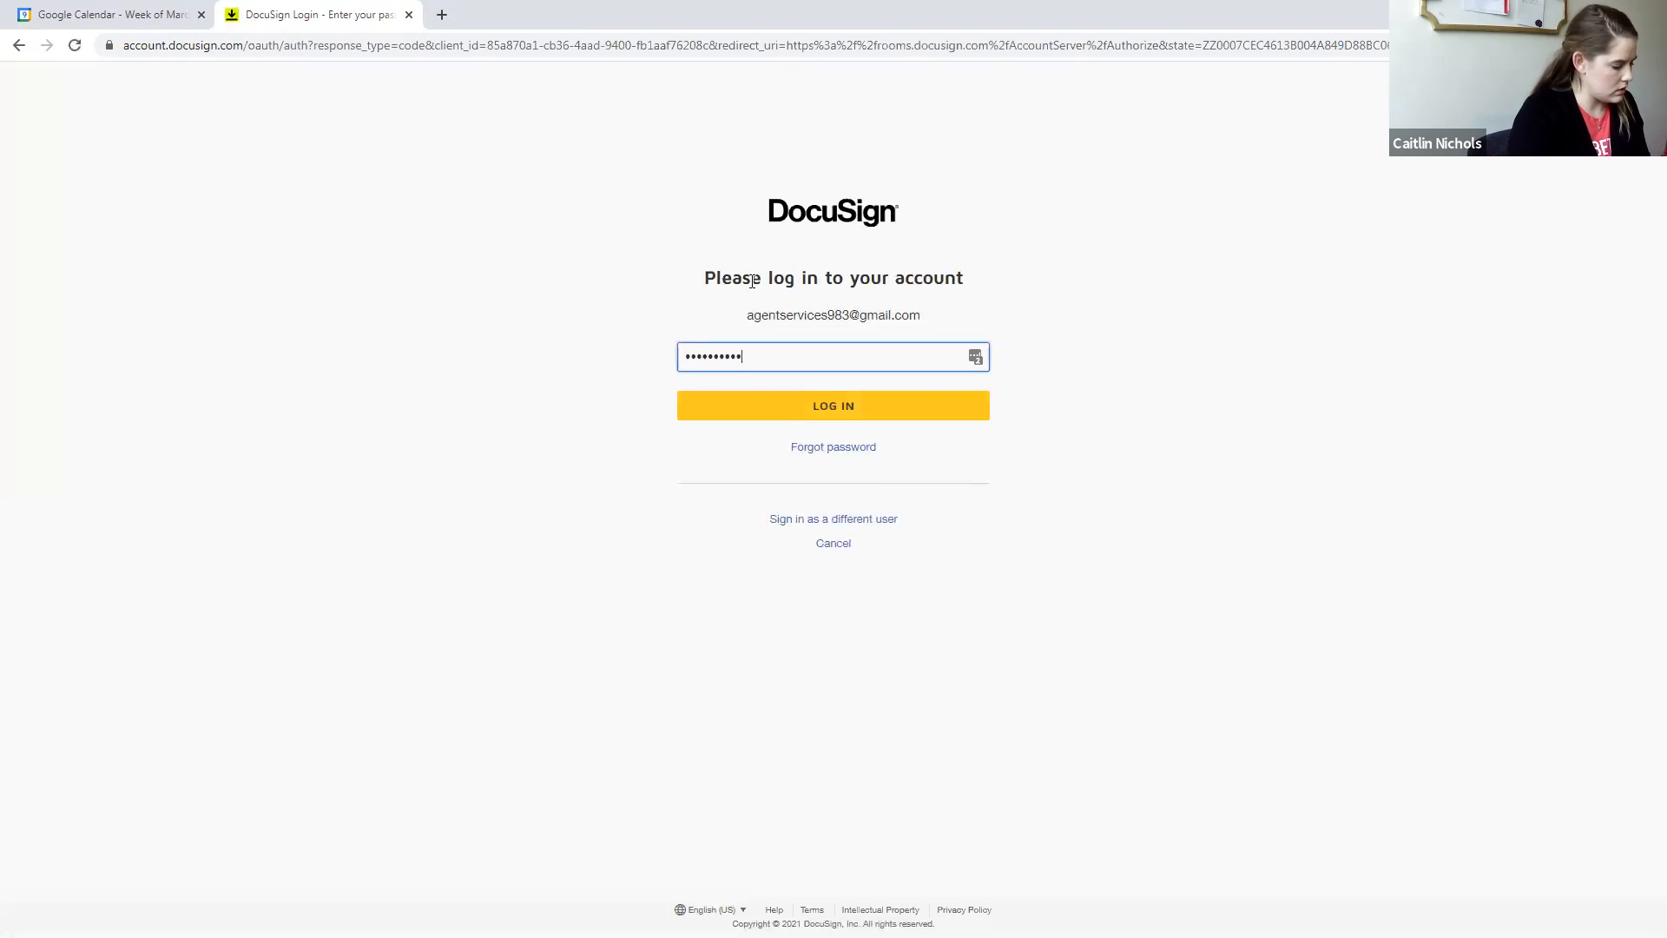
text(••••••••)
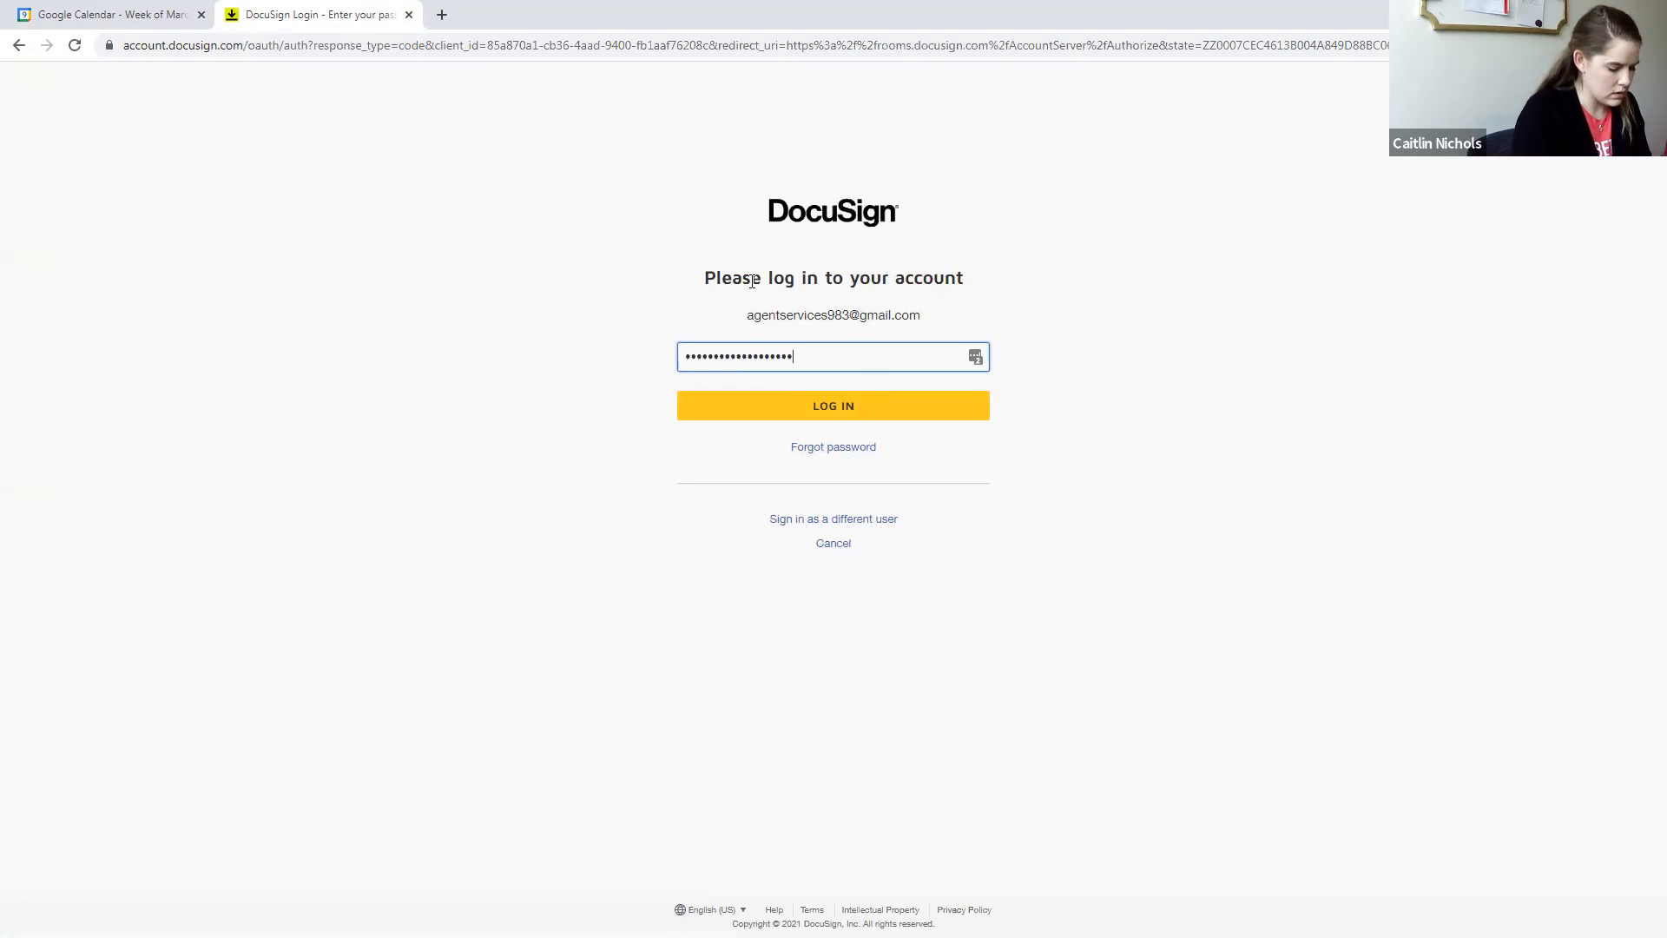
key(Return)
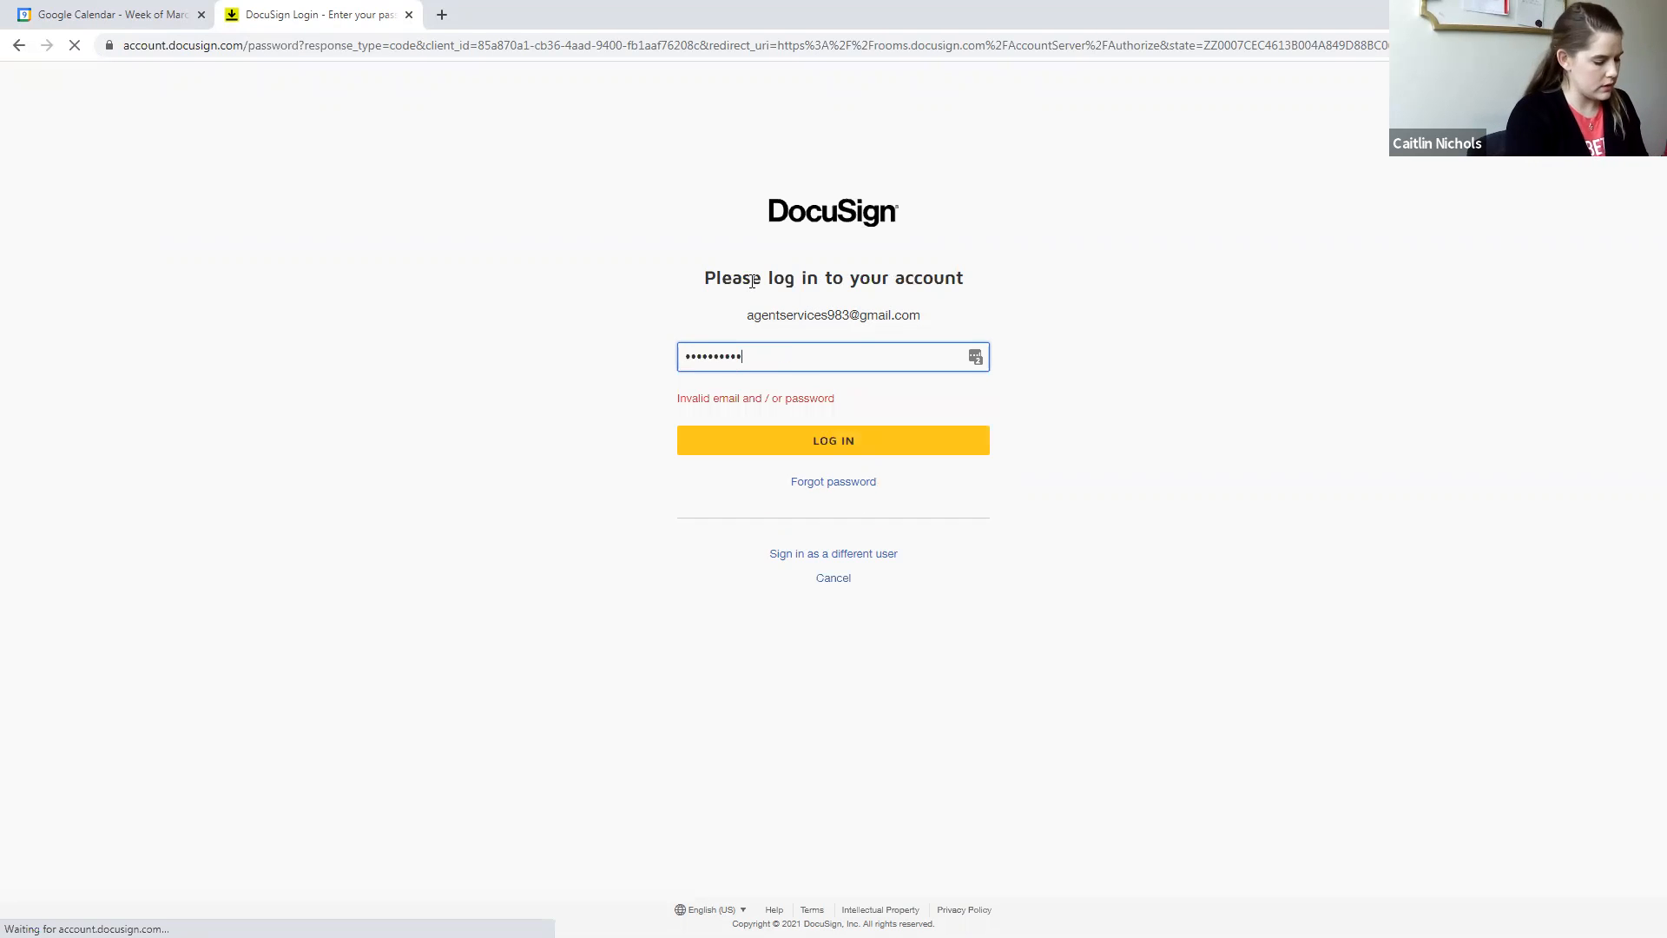
text(••••••••••)
key(Return)
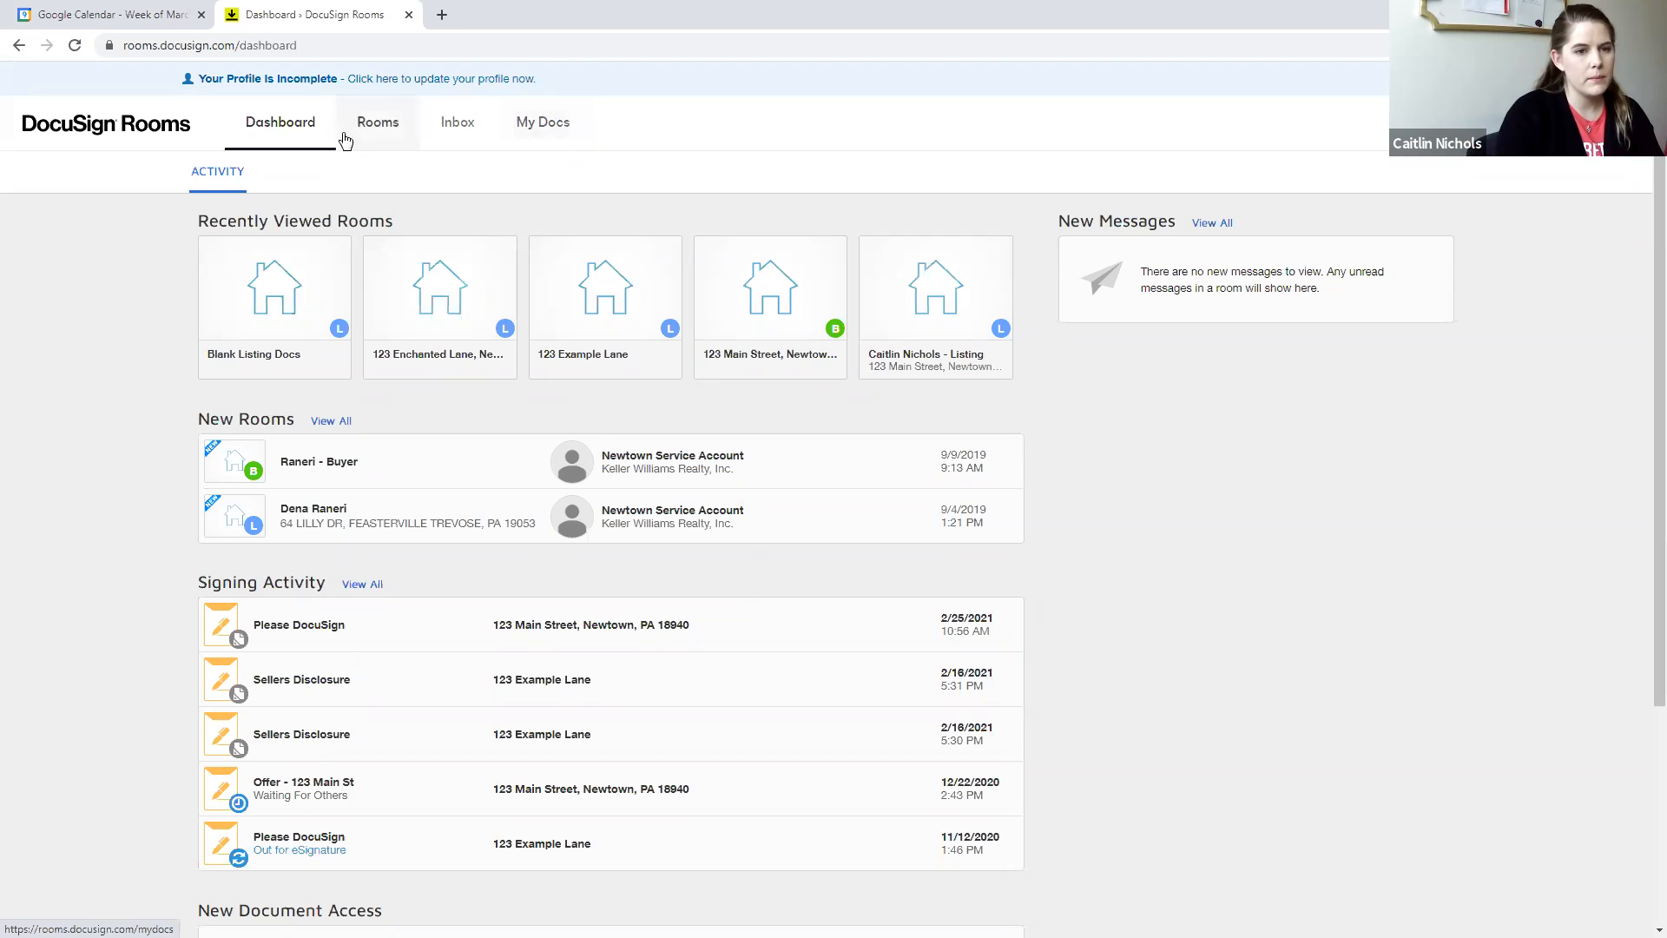
- Start creating a new form template in My Docs with DocuSign Form Group as the form source
click(543, 124)
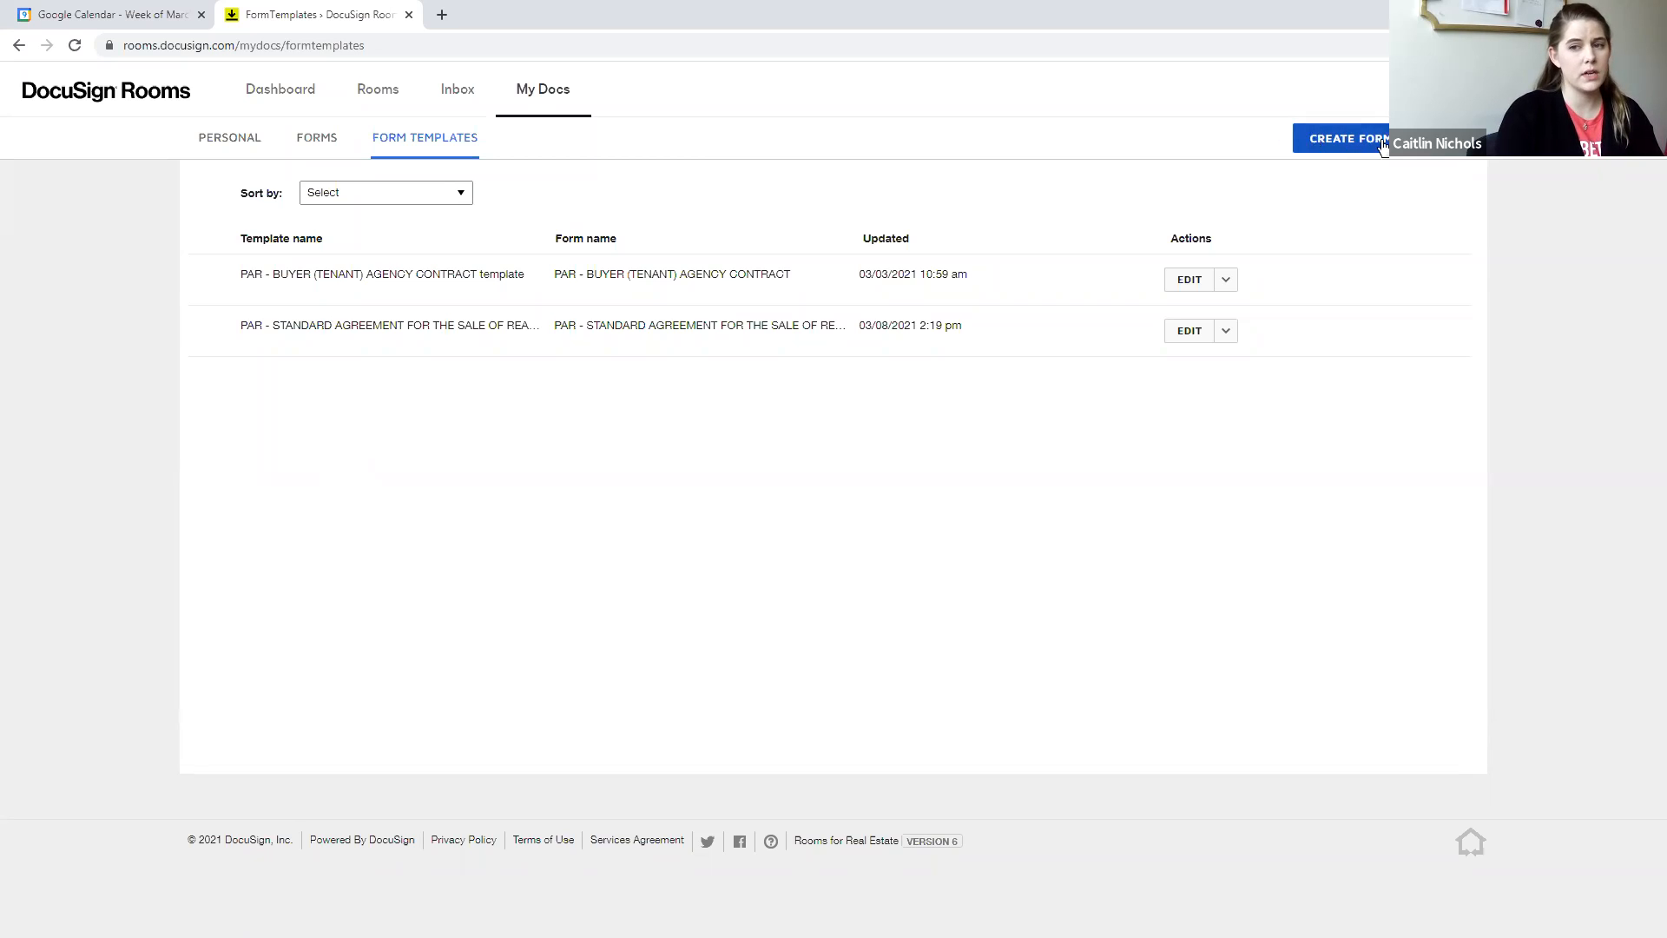
click(1371, 147)
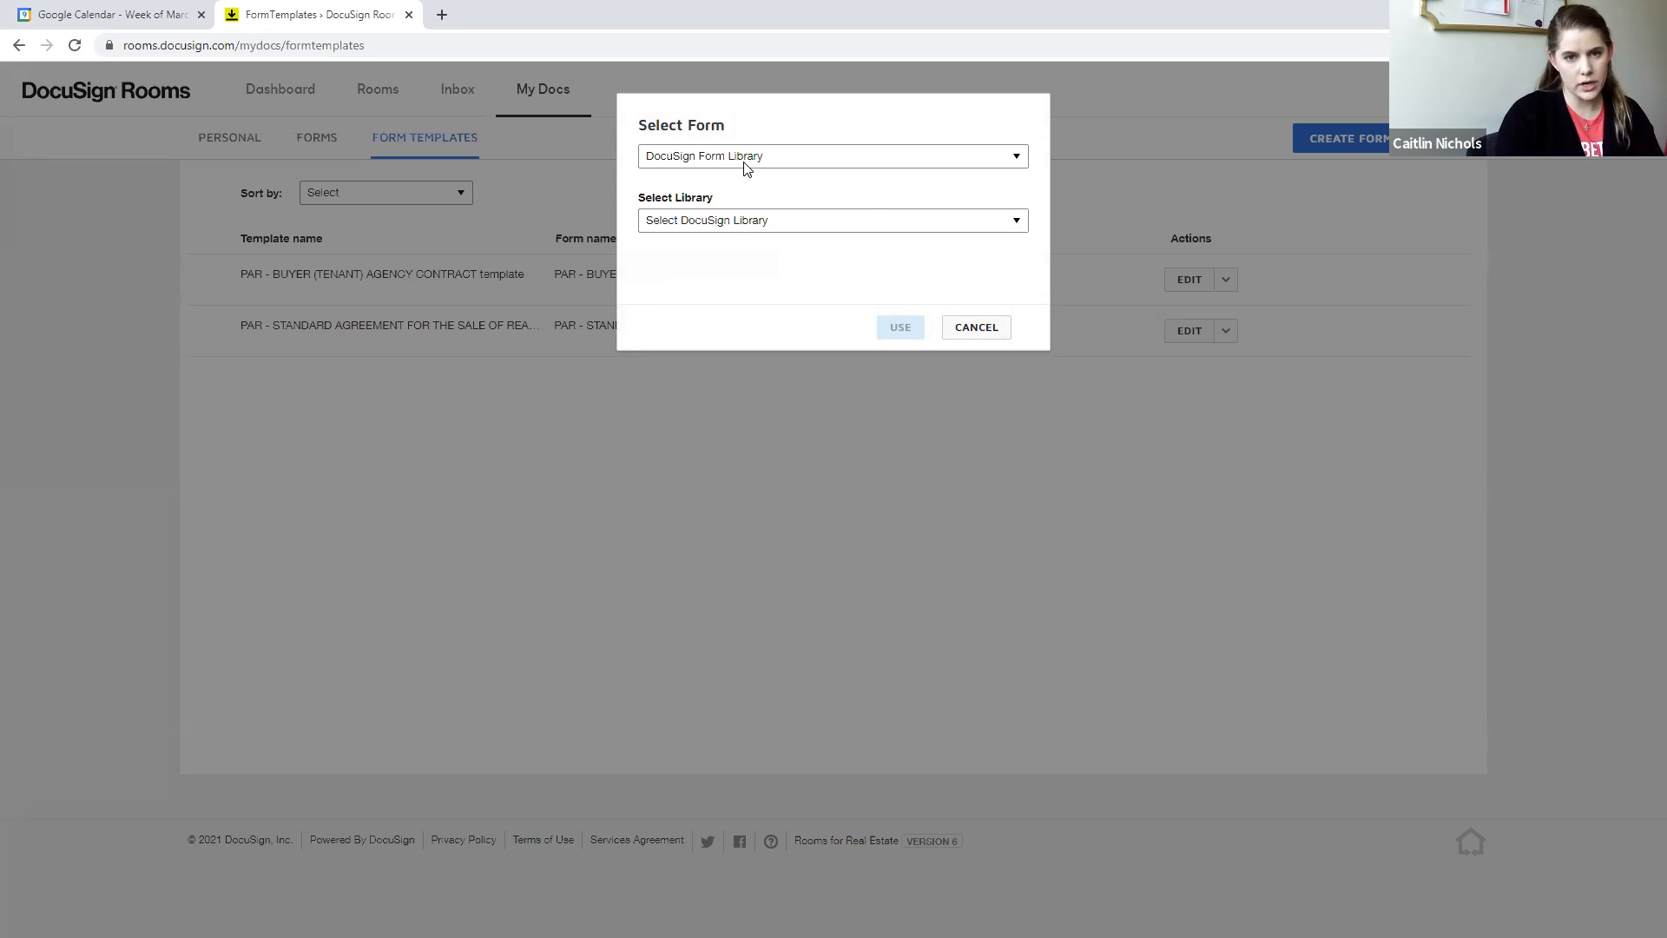
click(747, 161)
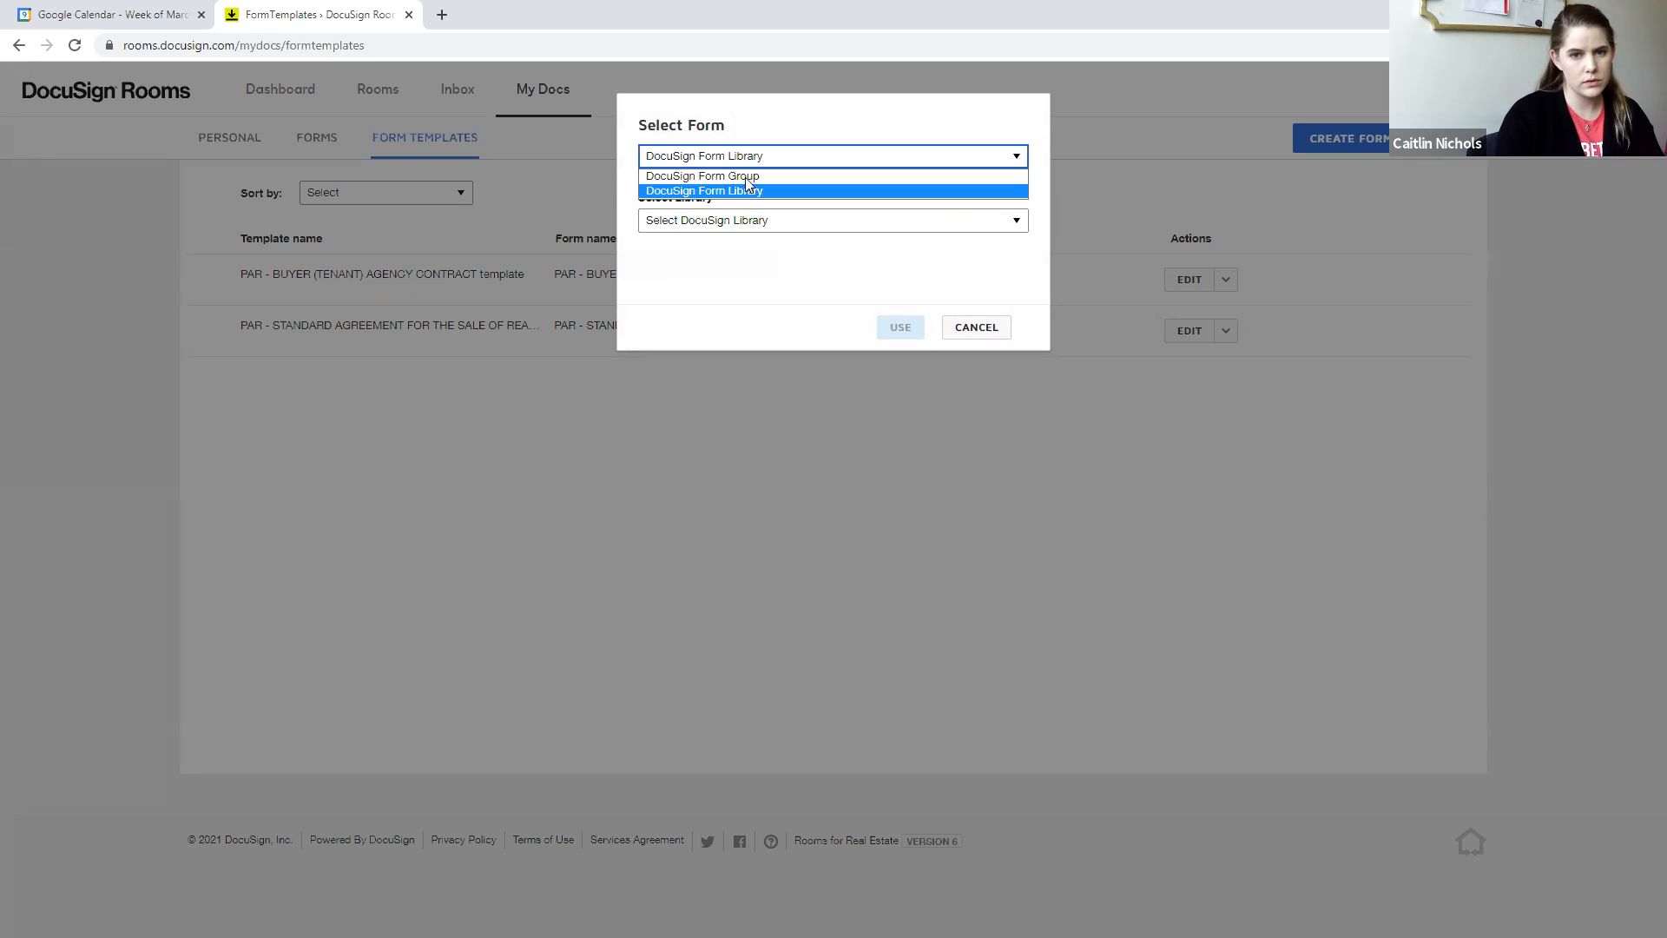
click(743, 192)
- Choose the PA Listing For SALE group and use its PAR - LISTING CONTRACT (SELLER AGENCY CONTRACT) EXCLUSIVE RIGHT TO SELL form for the template
click(742, 221)
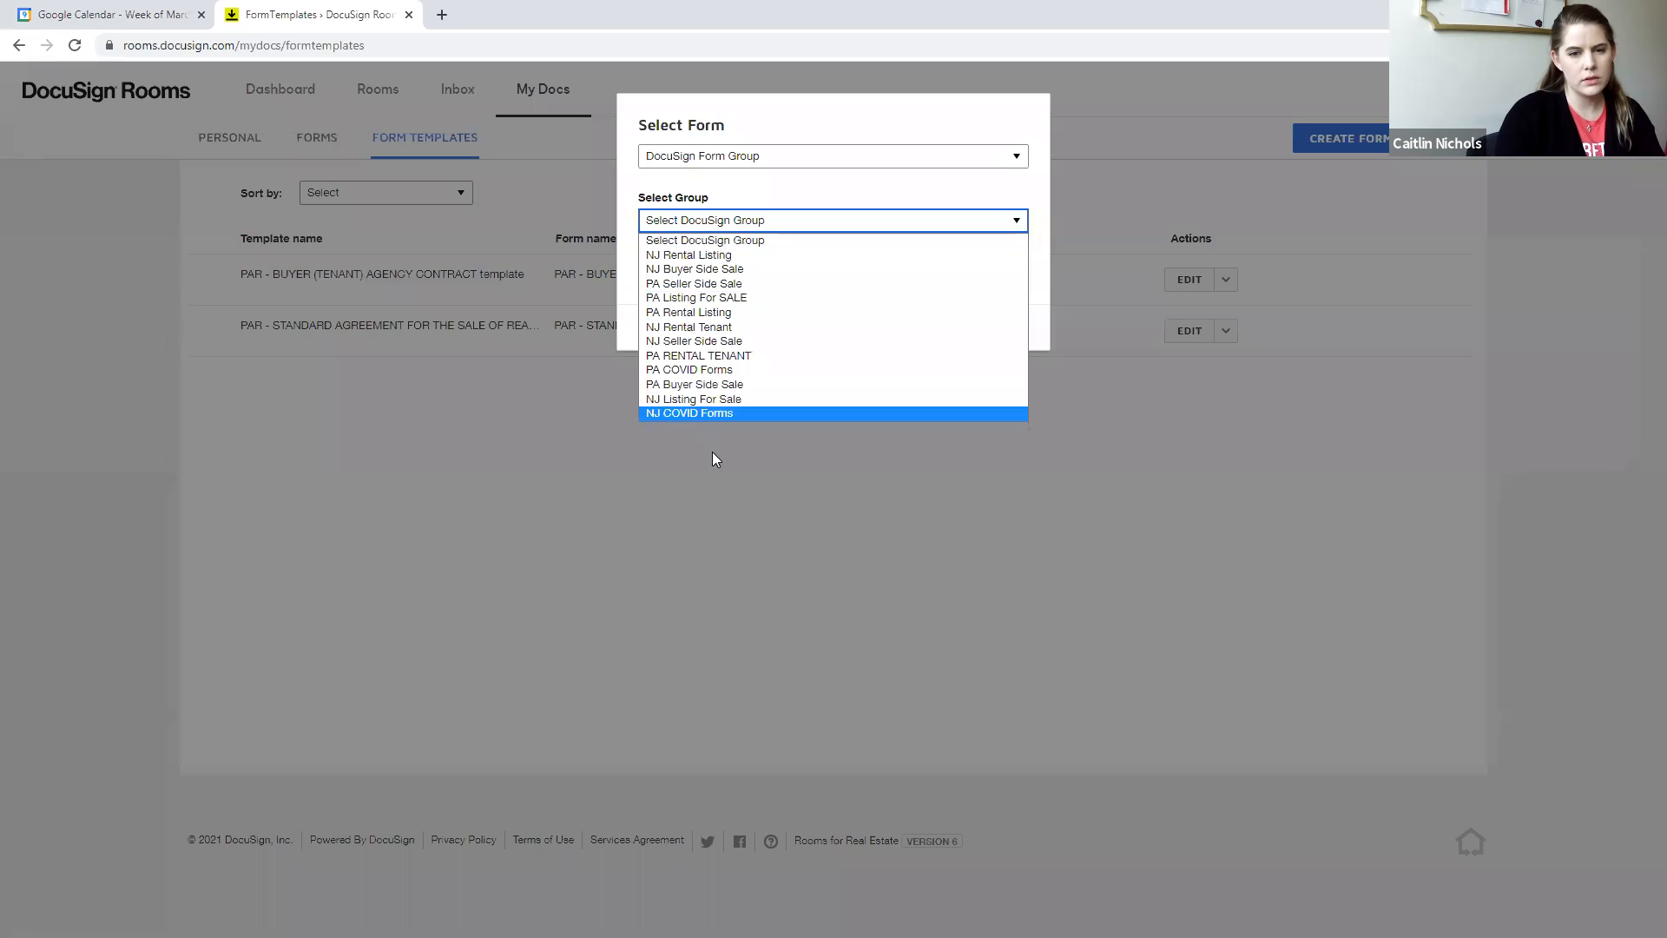
click(691, 401)
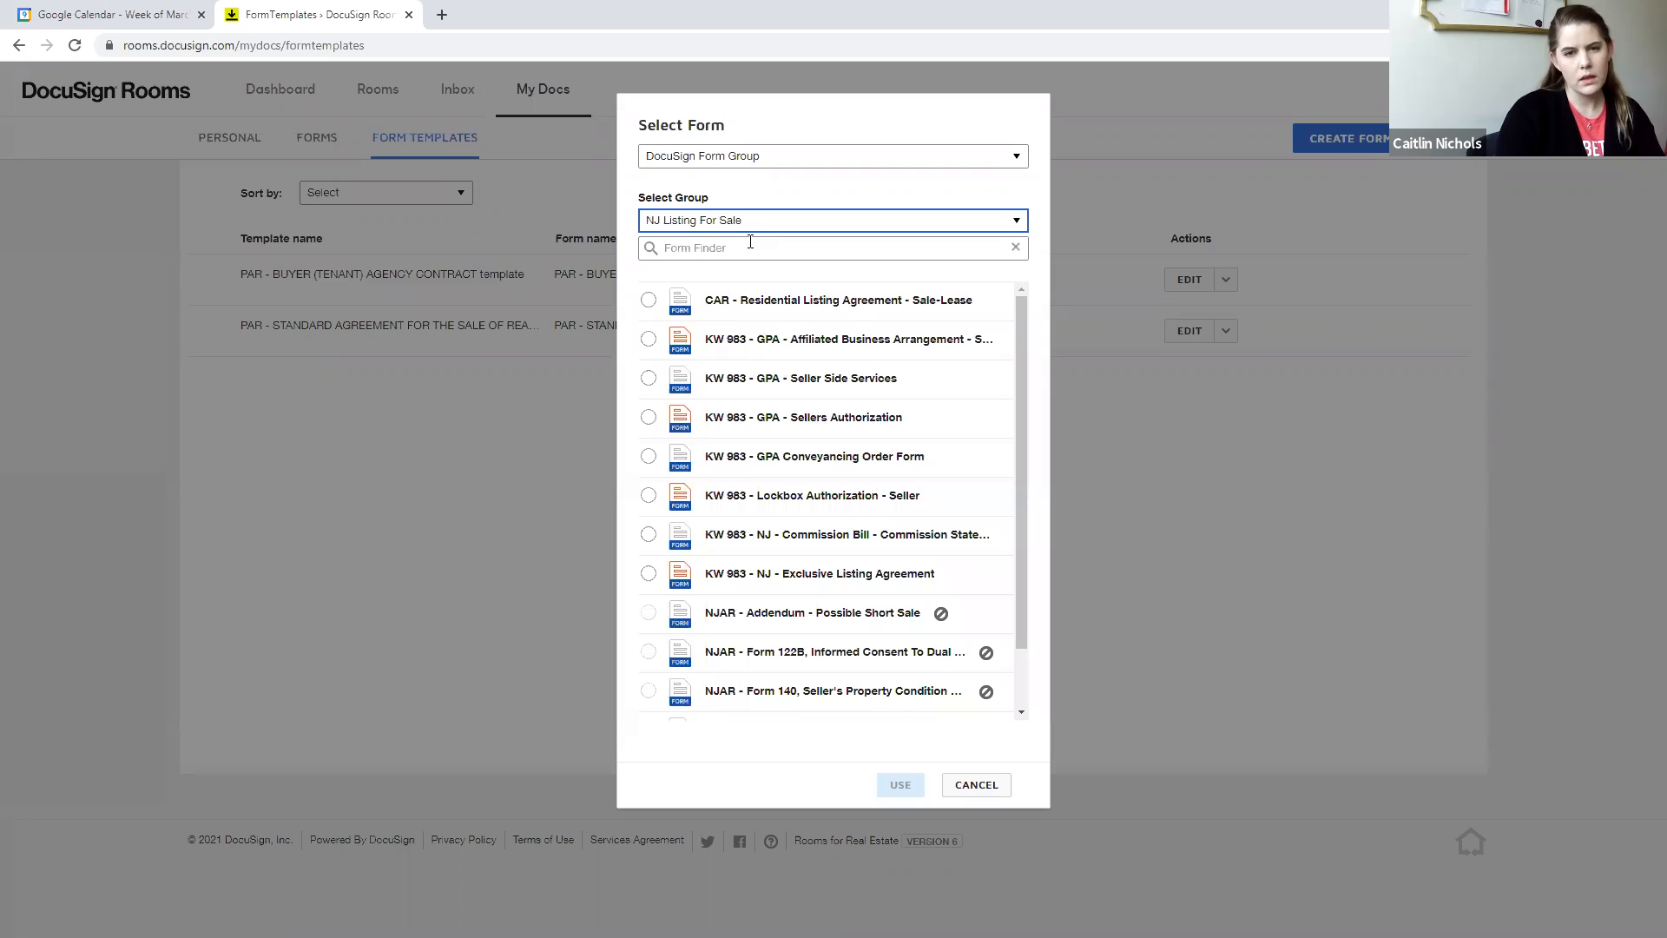
click(709, 228)
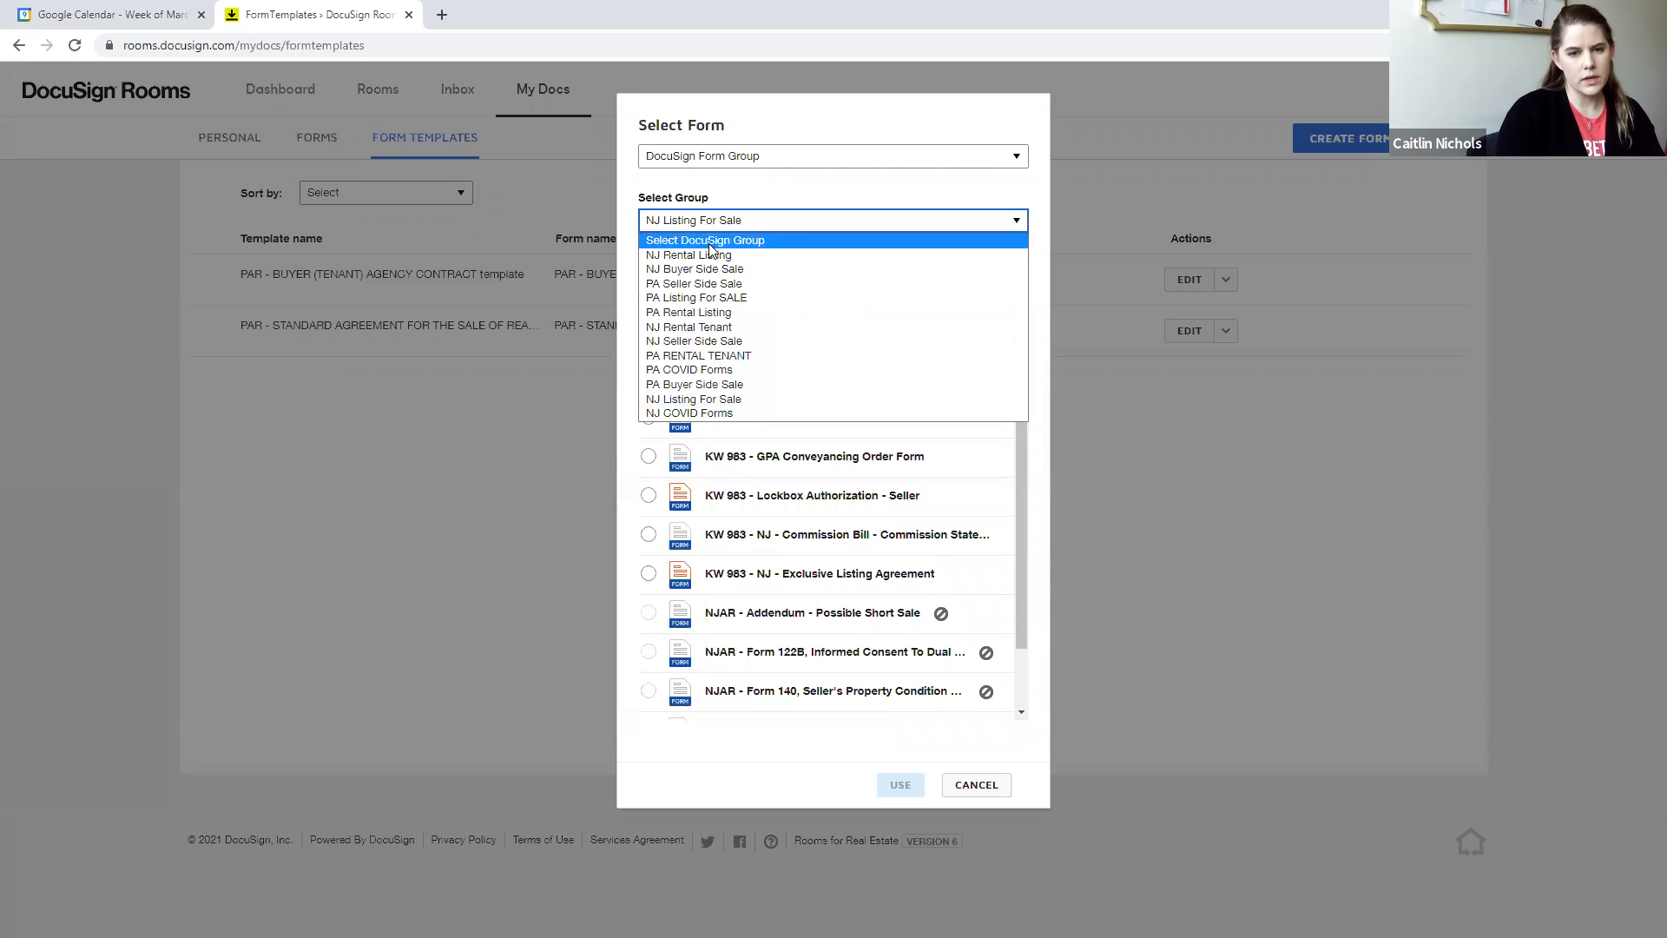
click(703, 297)
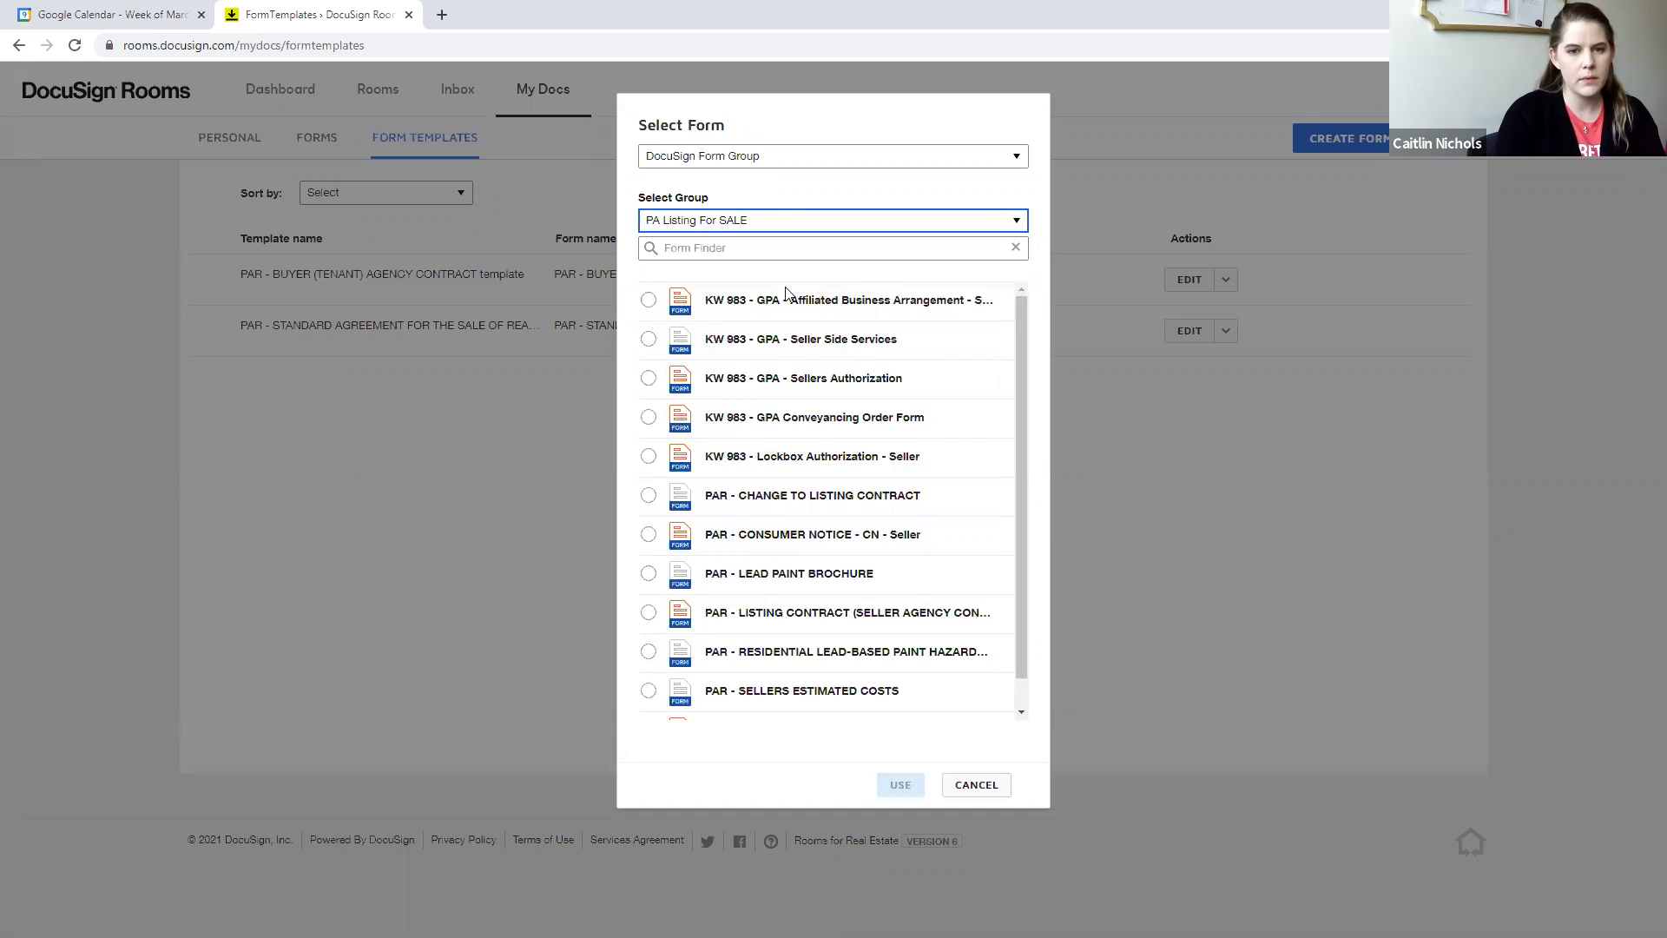
scroll(738, 468, down, 1)
click(650, 583)
click(899, 785)
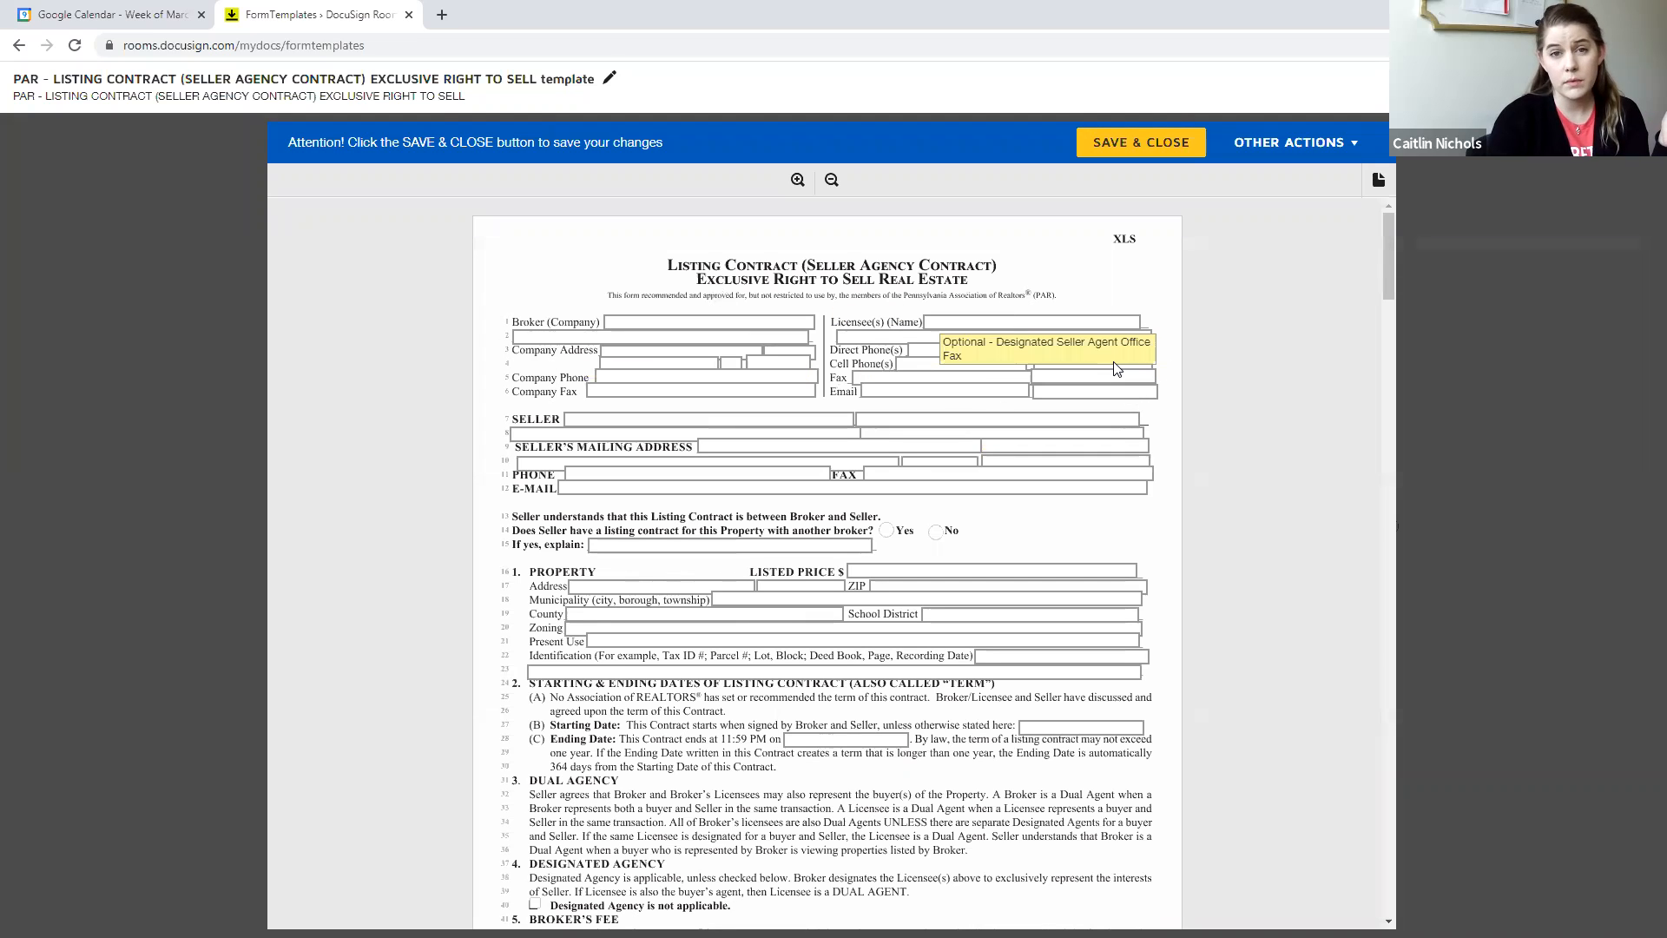
- Fill in the broker company as Keller Williams Real Estate Newtown and enter the licensee's full name
click(697, 321)
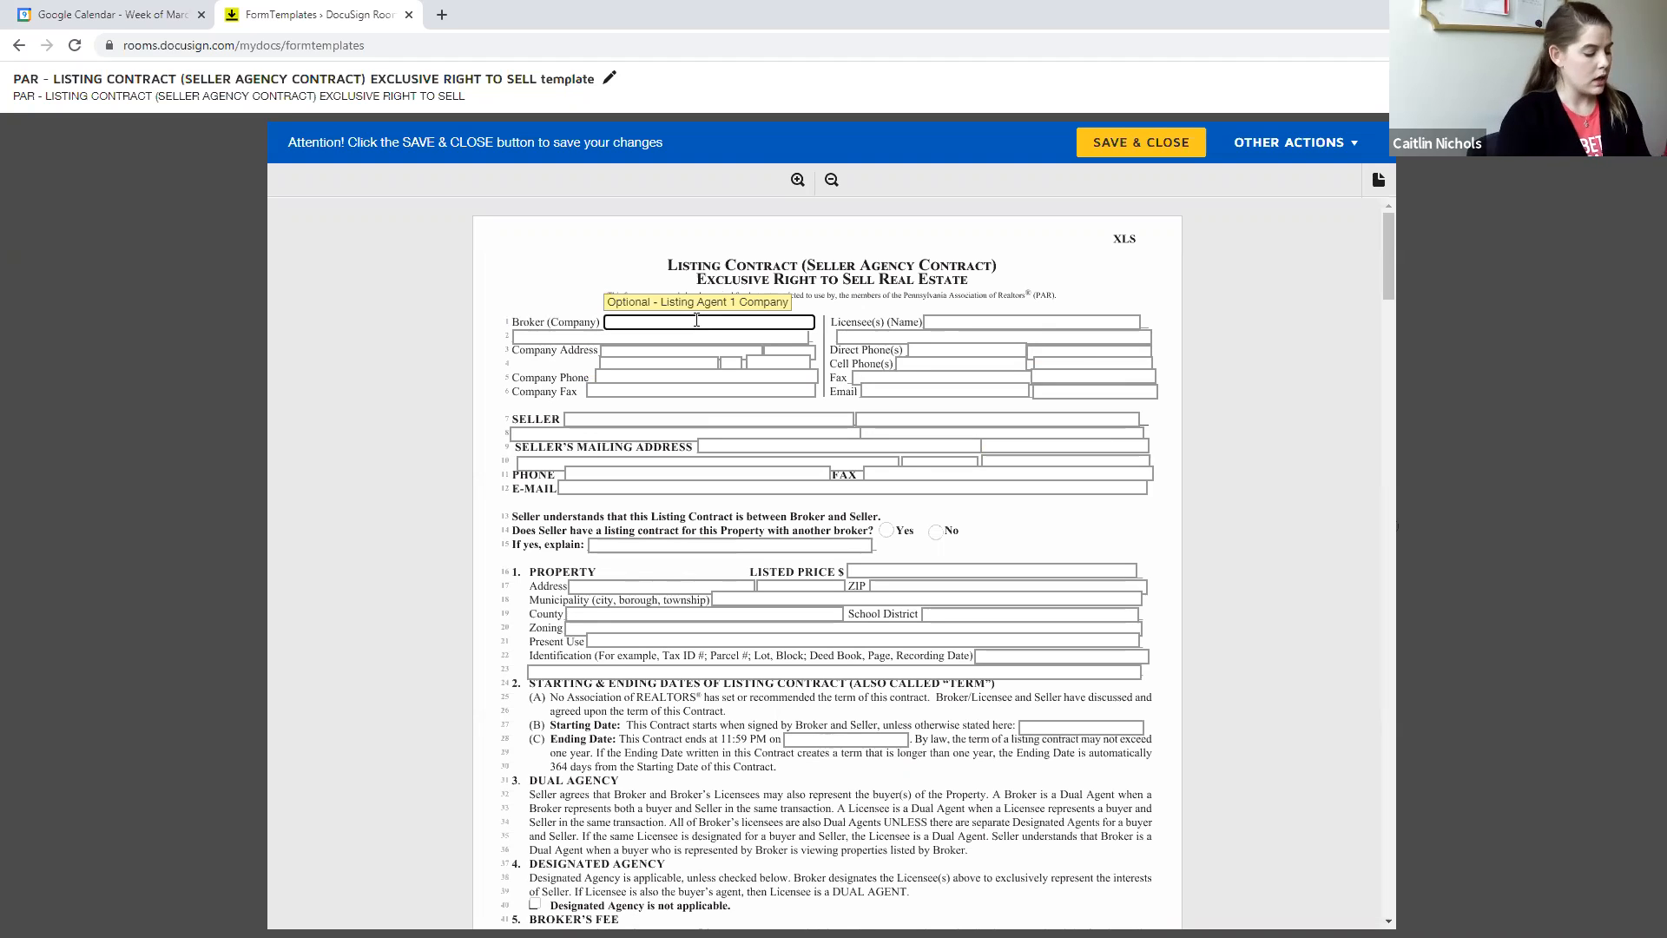
text(Keller W)
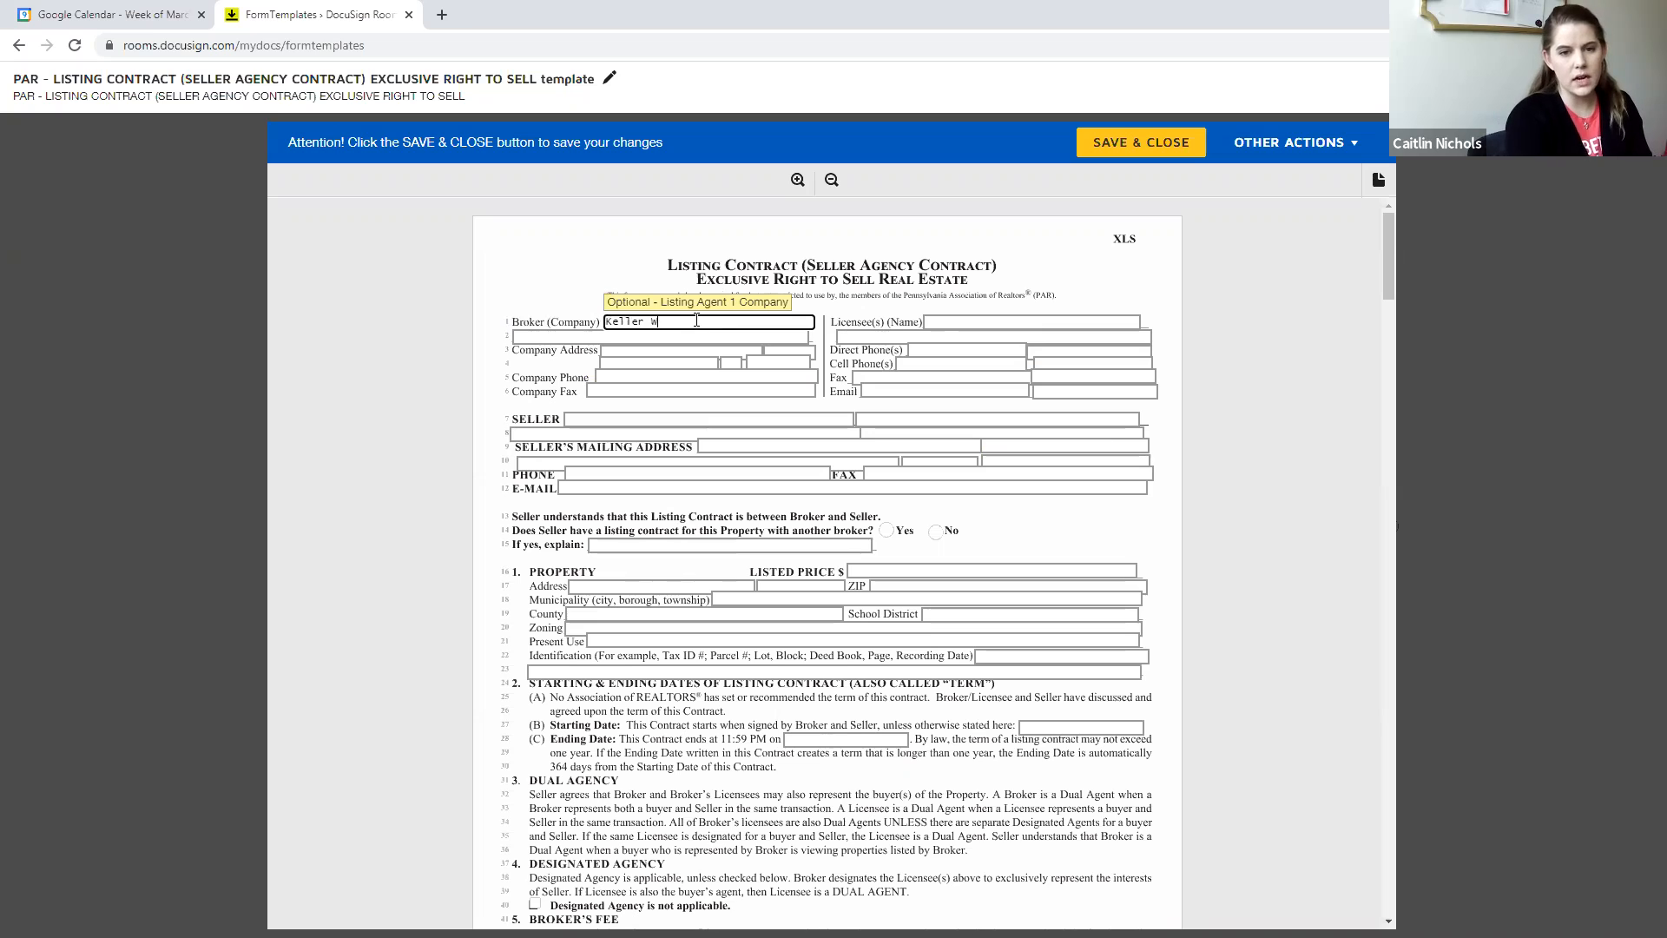
text(illiams Real Estate Newtown)
key(Tab)
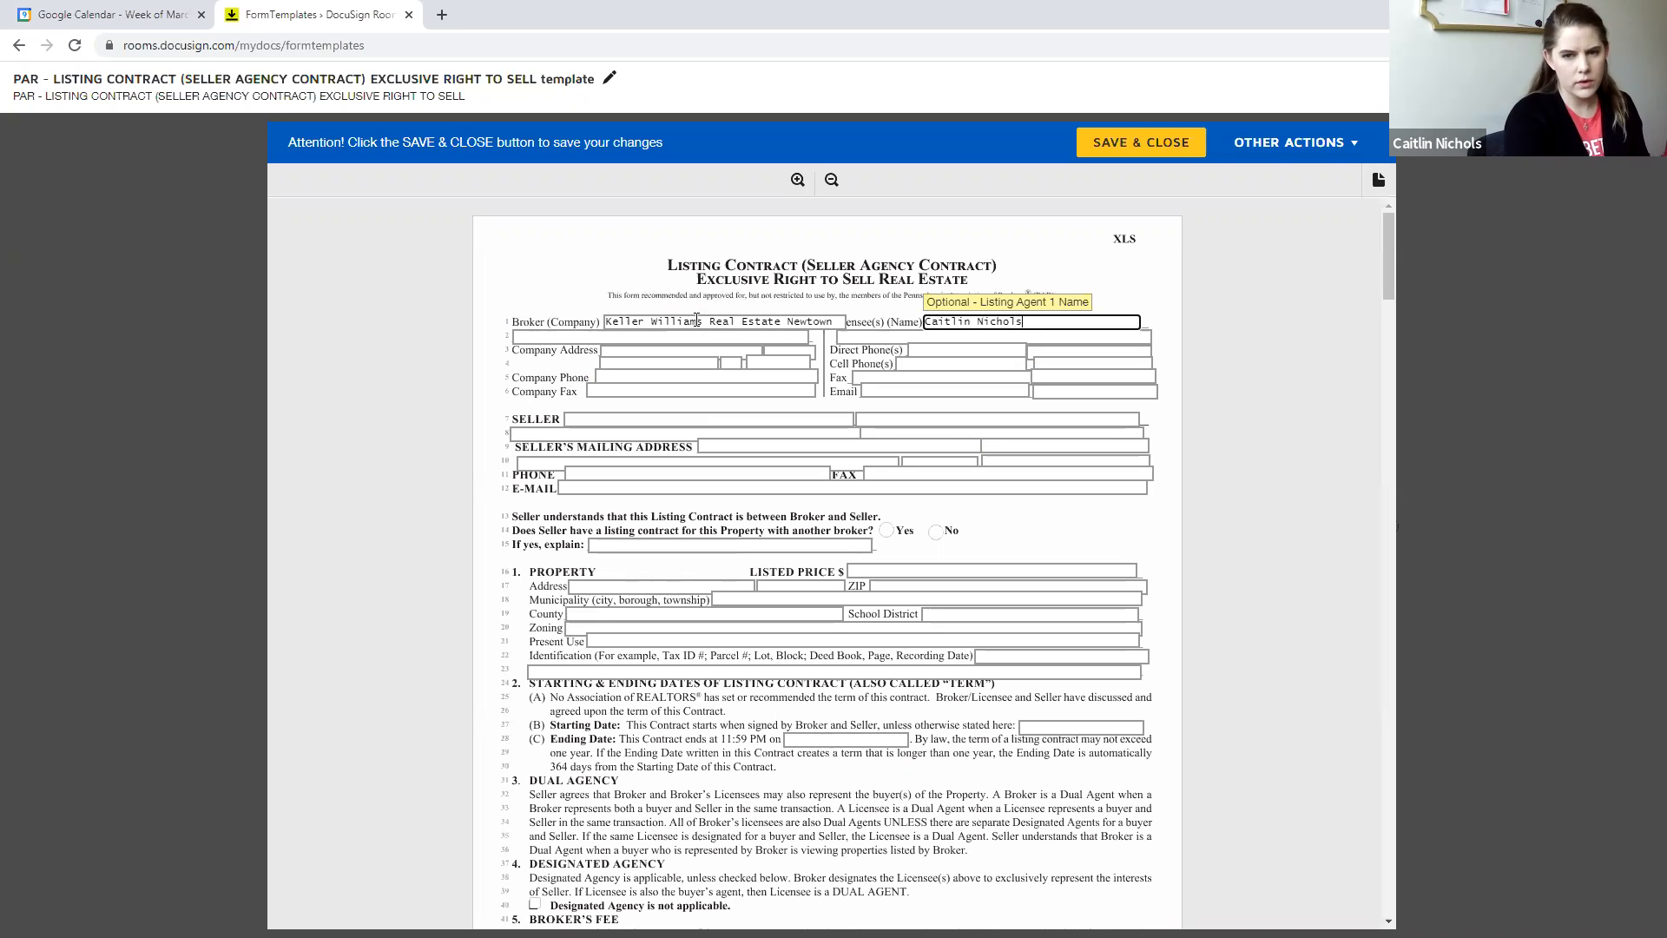
key(Tab)
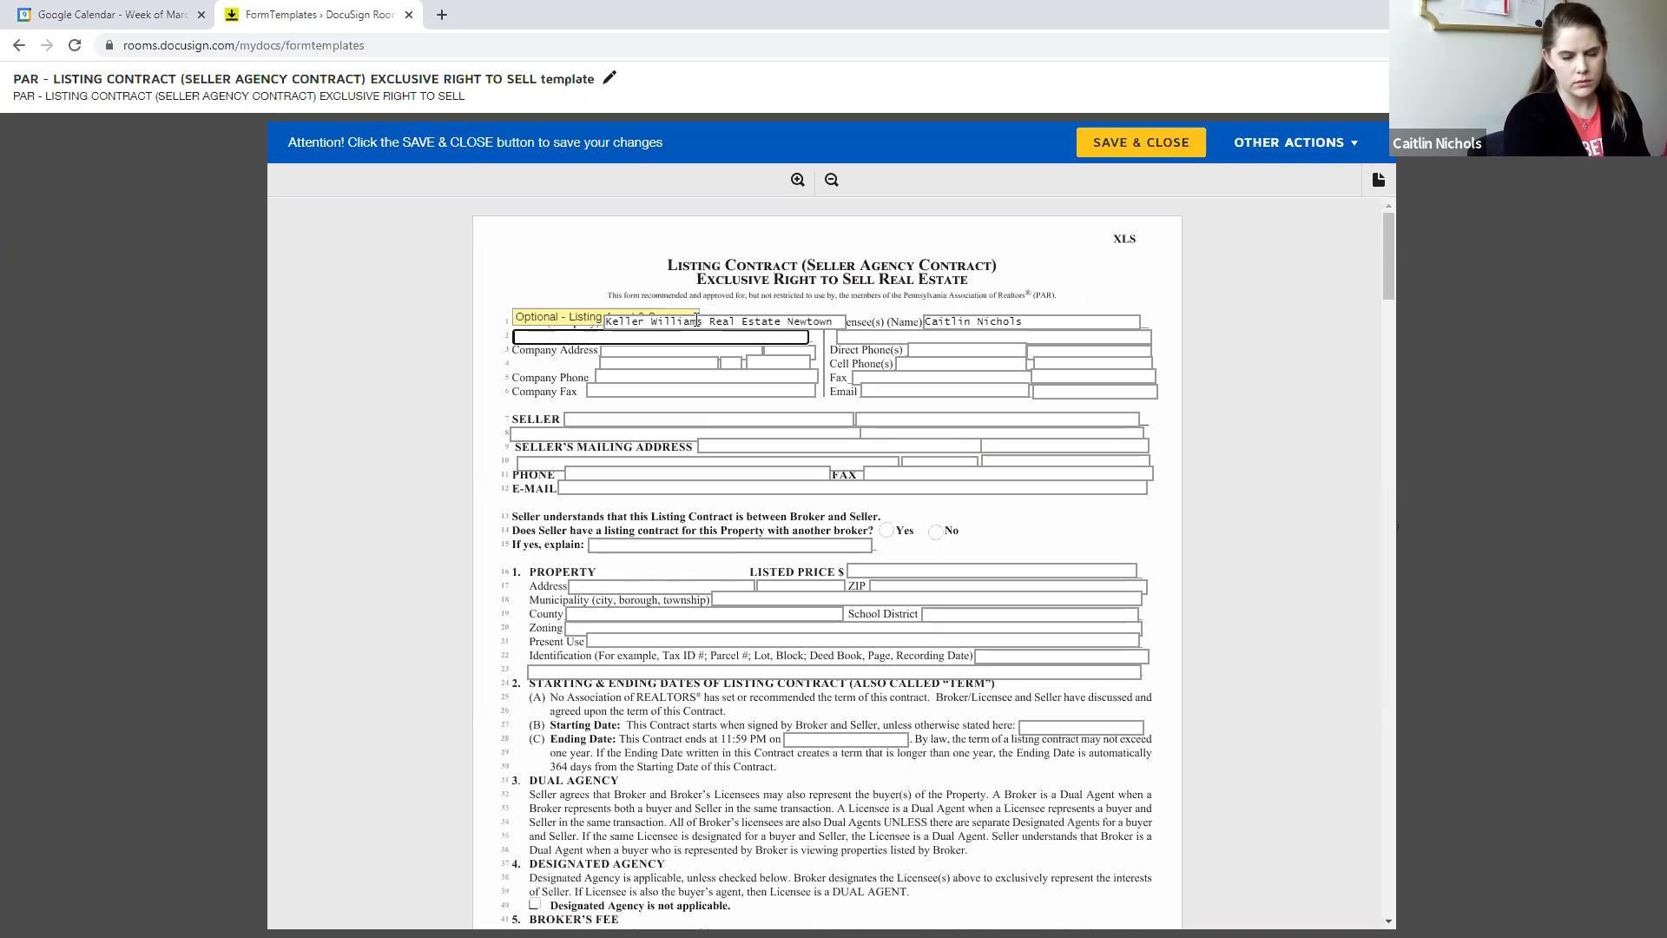
- Fill in the company address with the brokerage's street and suite, city, state and ZIP code
key(Tab)
key(Tab)
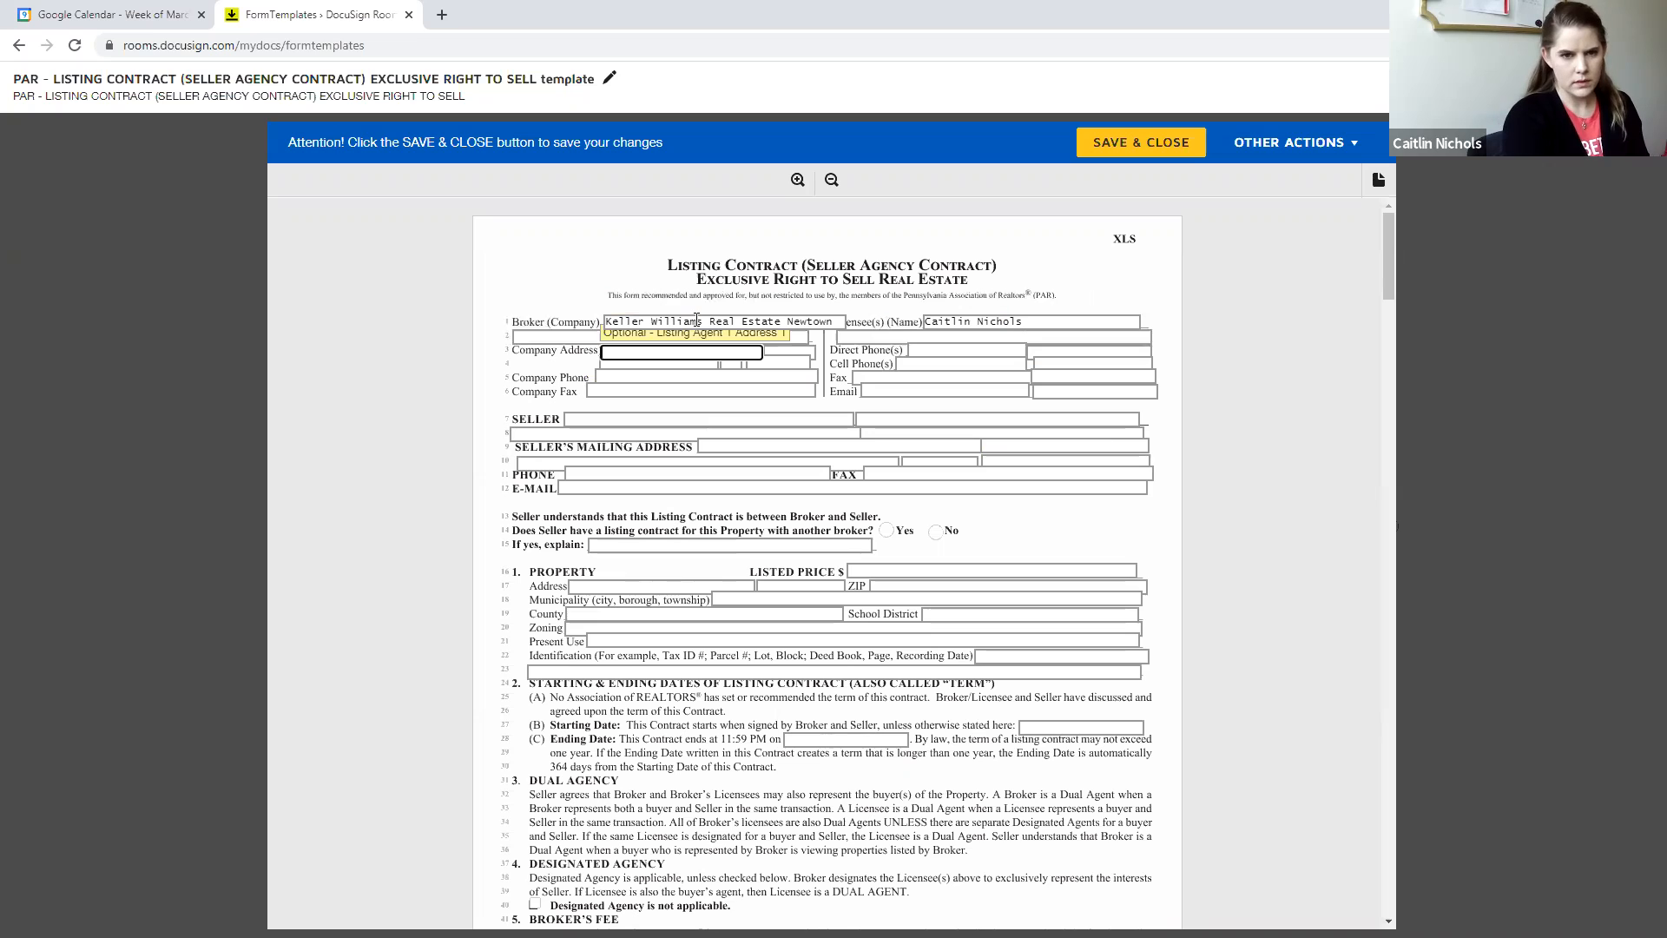
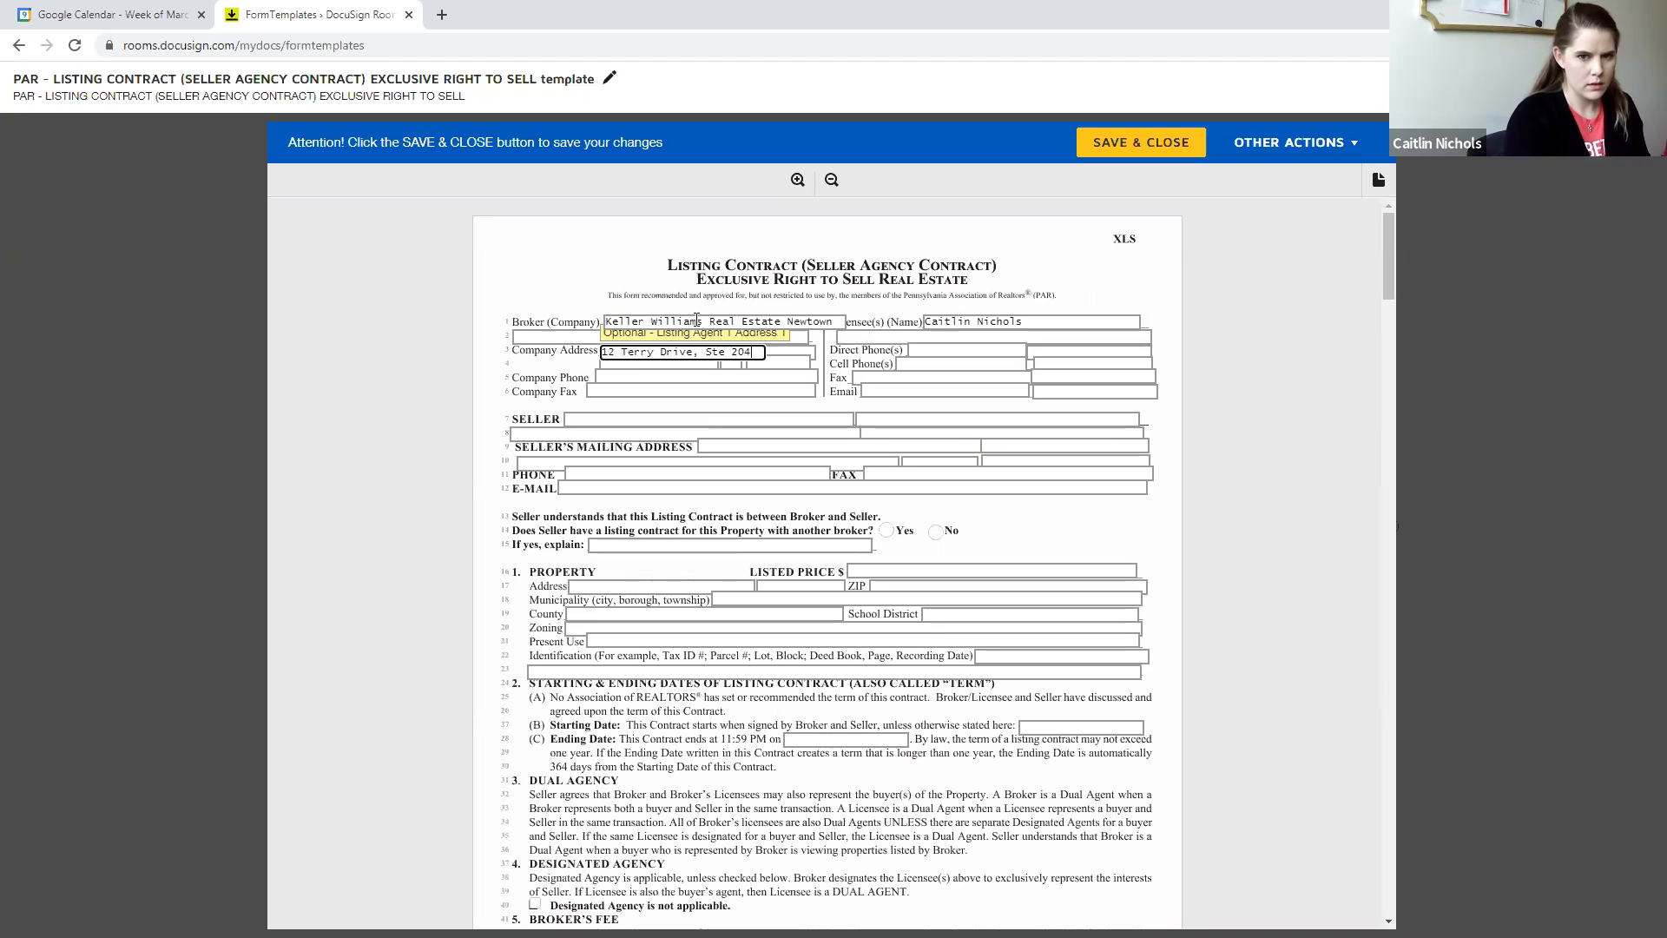
key(Tab)
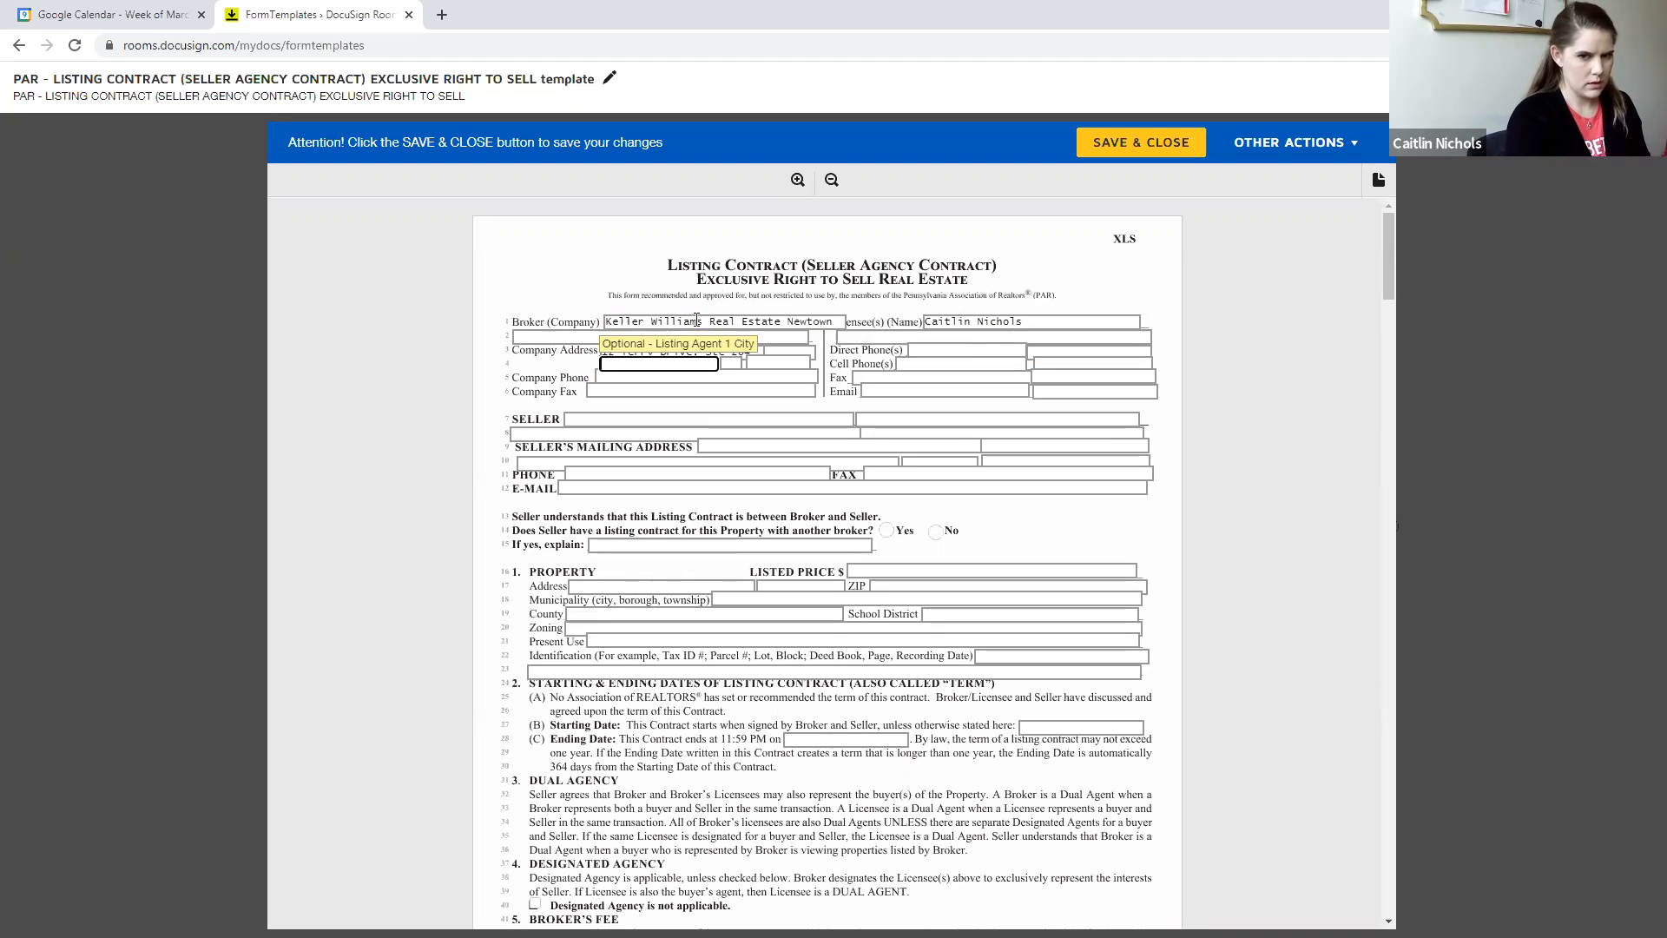
key(Tab)
key(Tab)
key(Tab)
key(Tab)
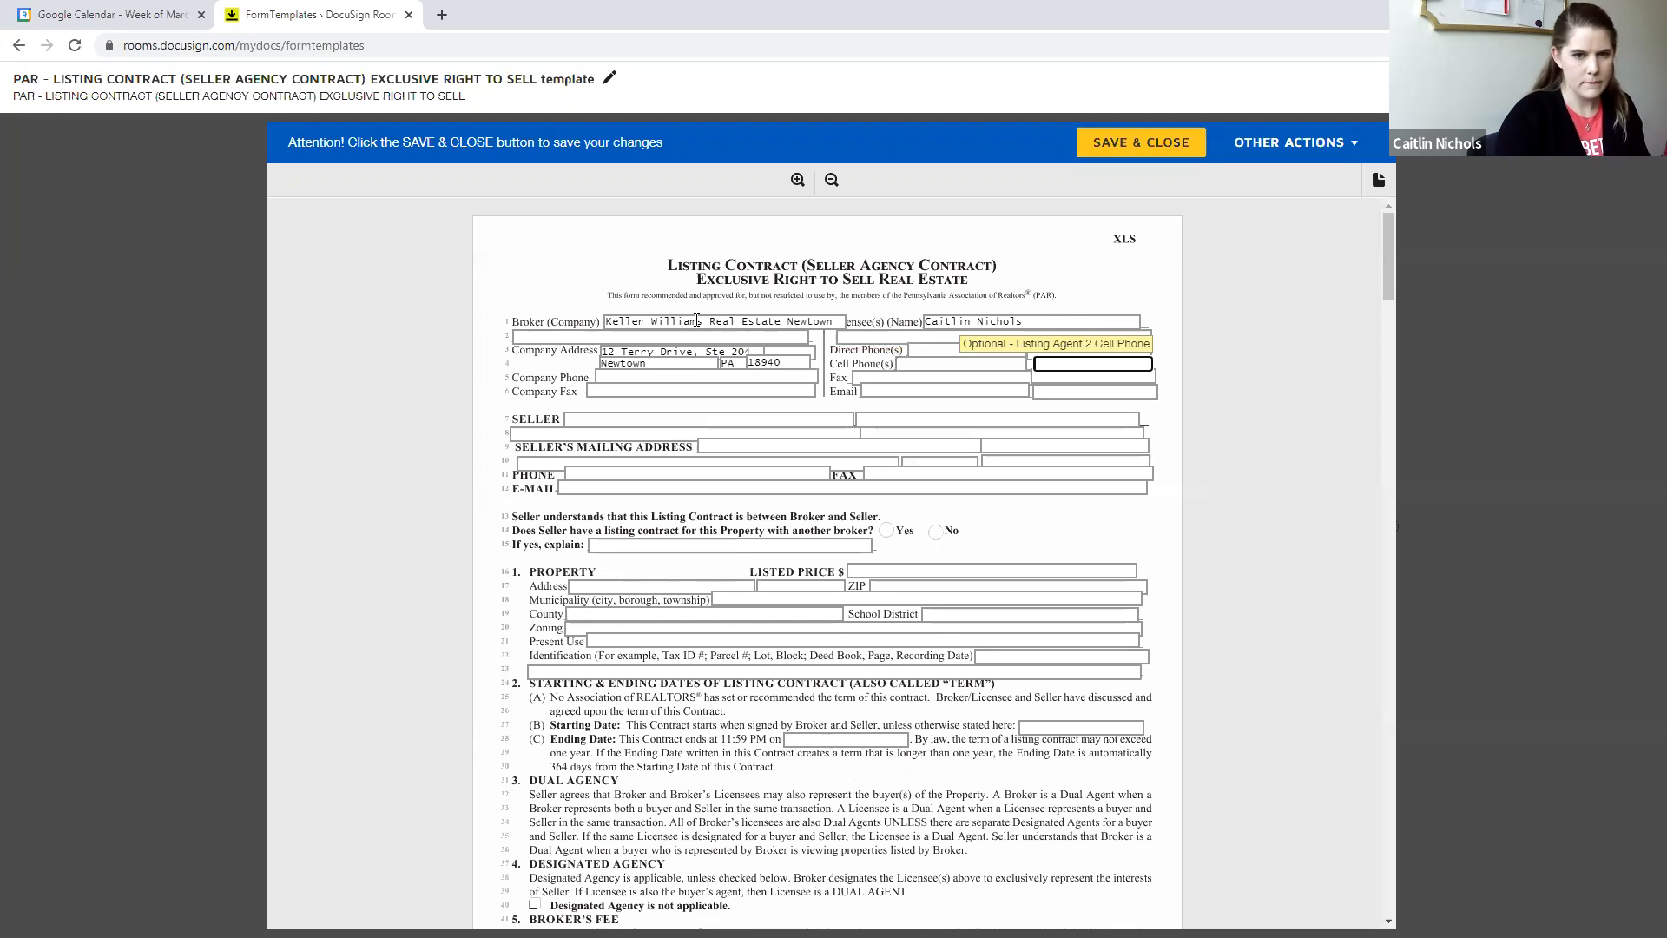
- Enter the brokerage's company phone and company fax numbers
key(Tab)
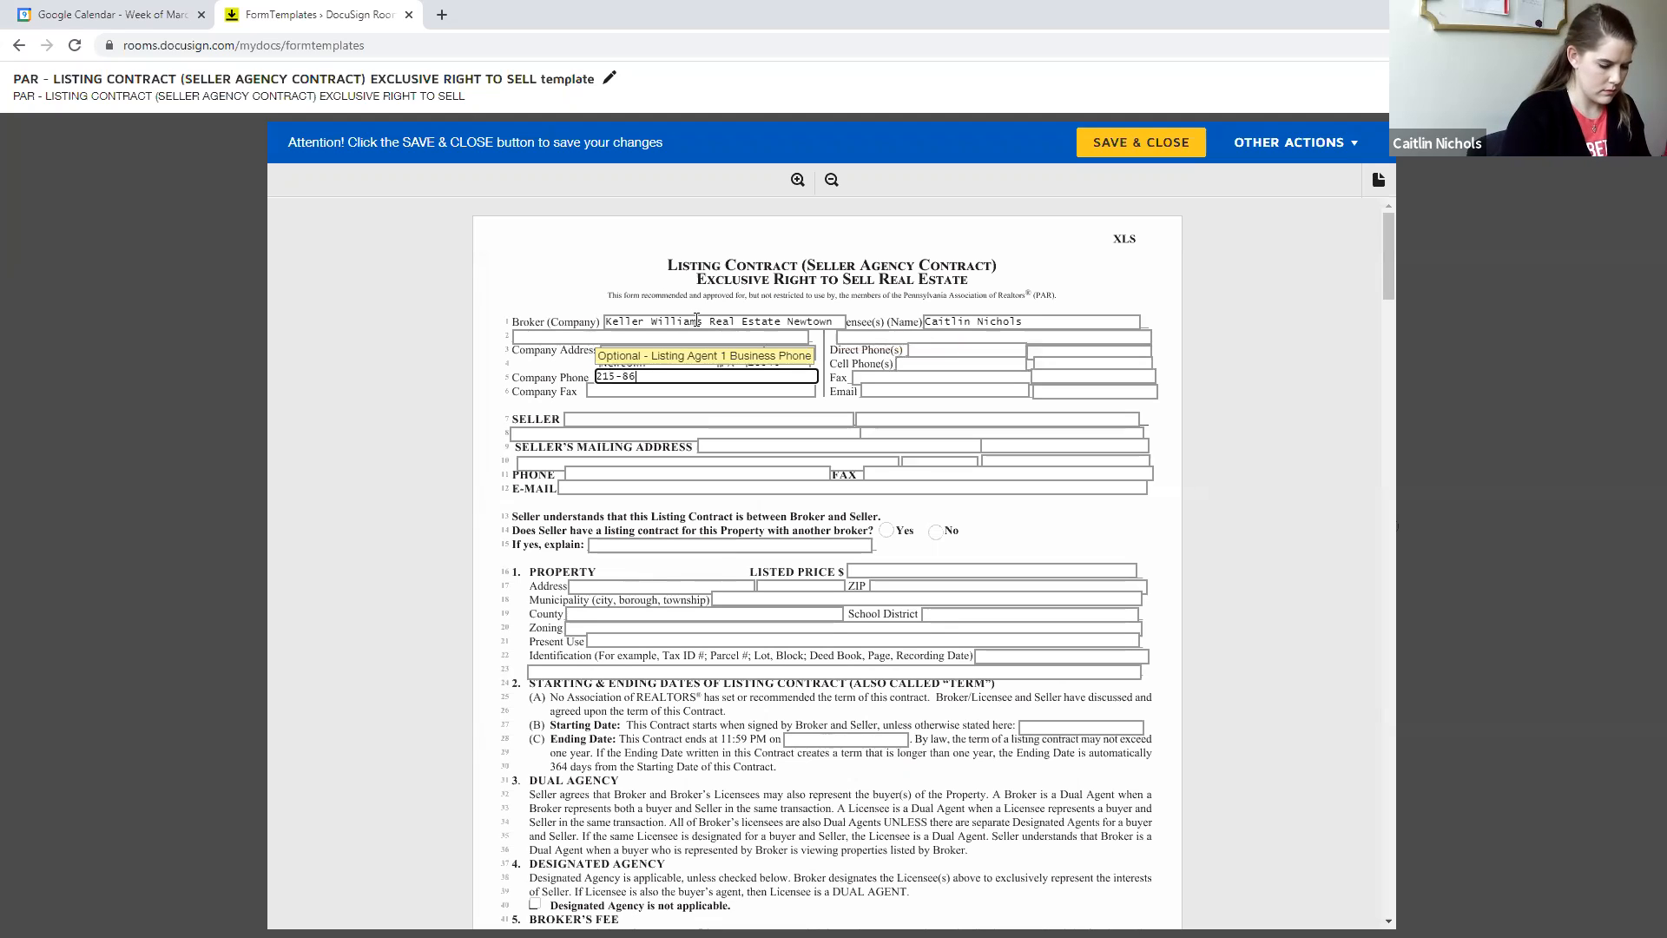
key(Tab)
key(Tab)
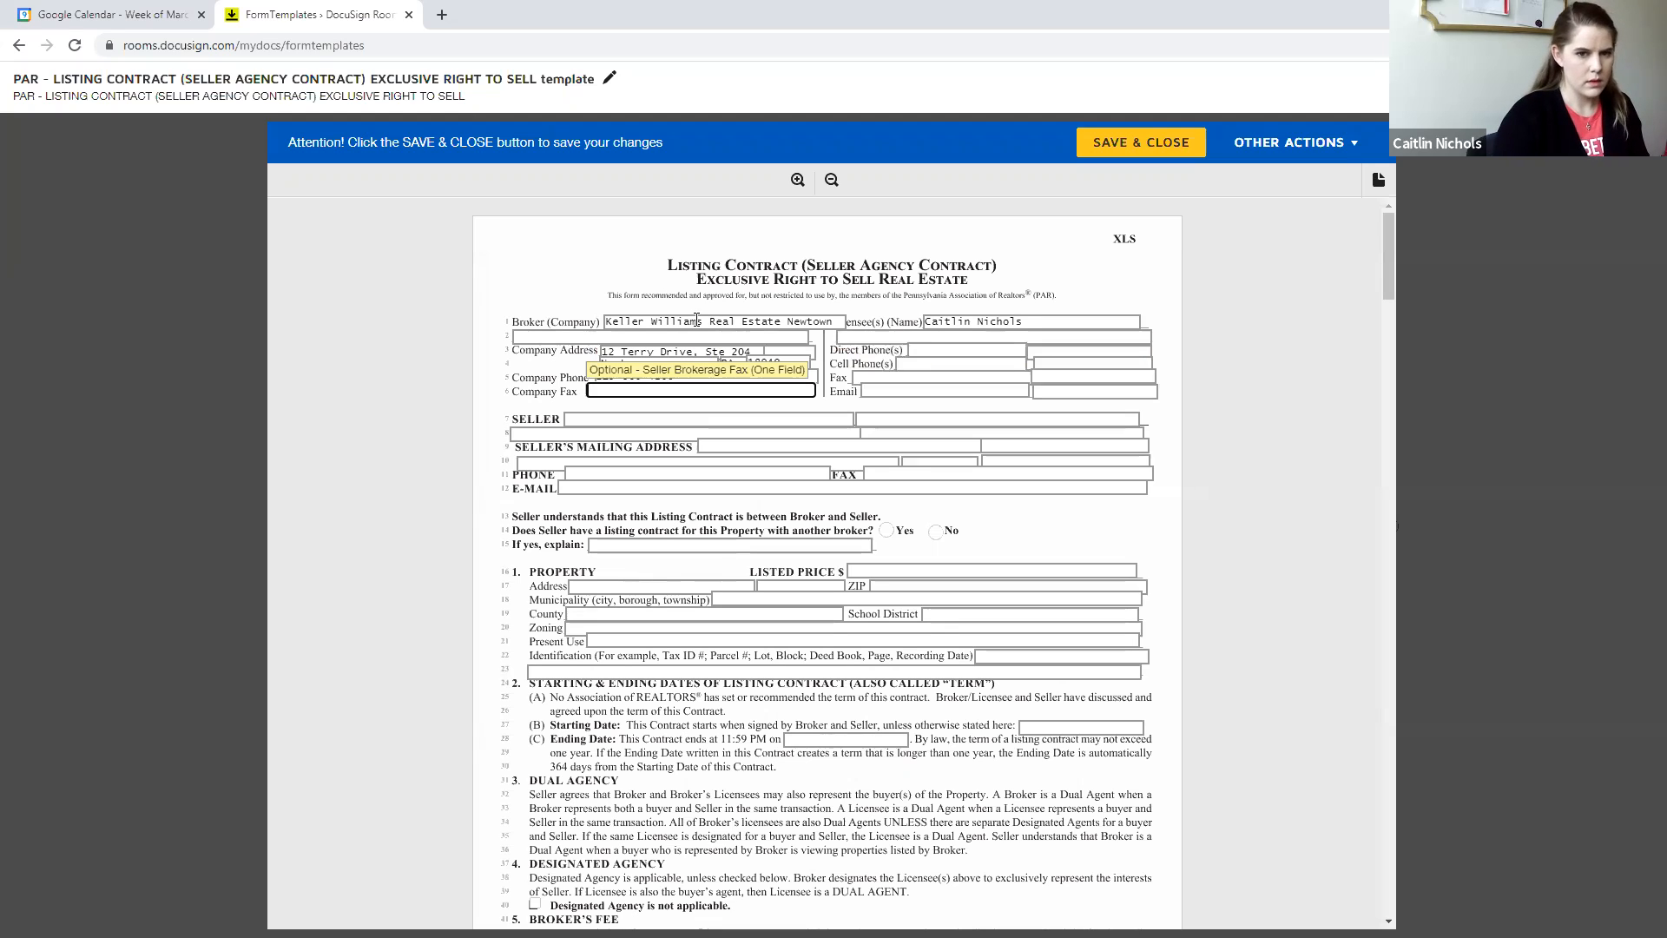
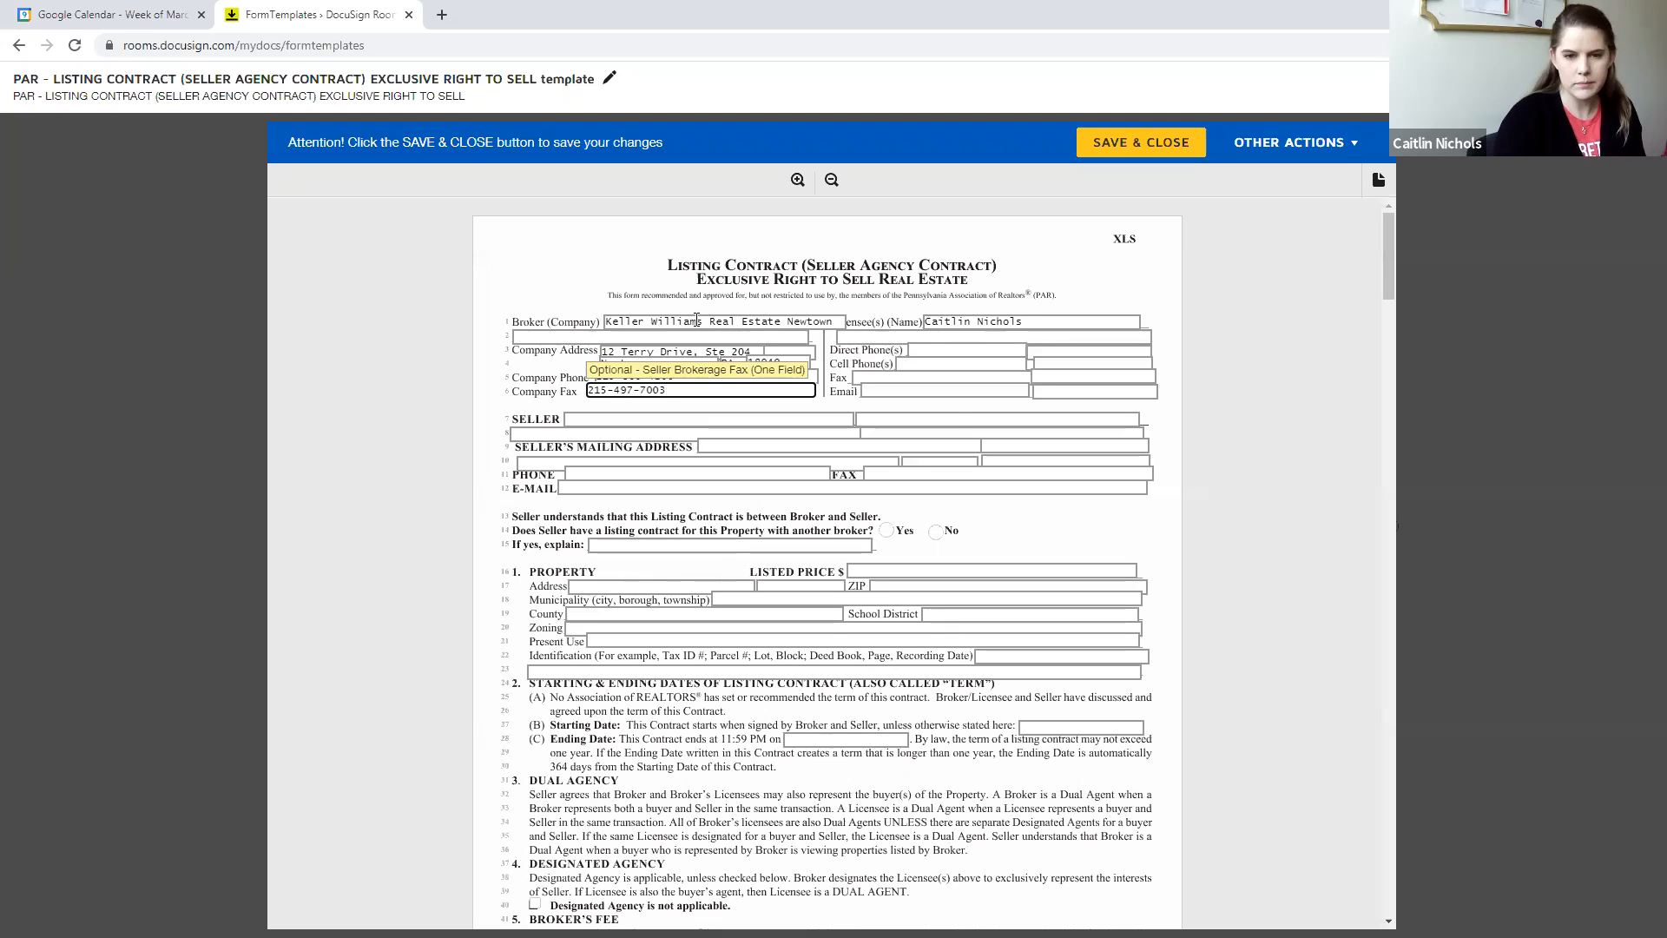
- Enter the licensee's direct phone number and copy the same number into the first cell phone field
click(931, 350)
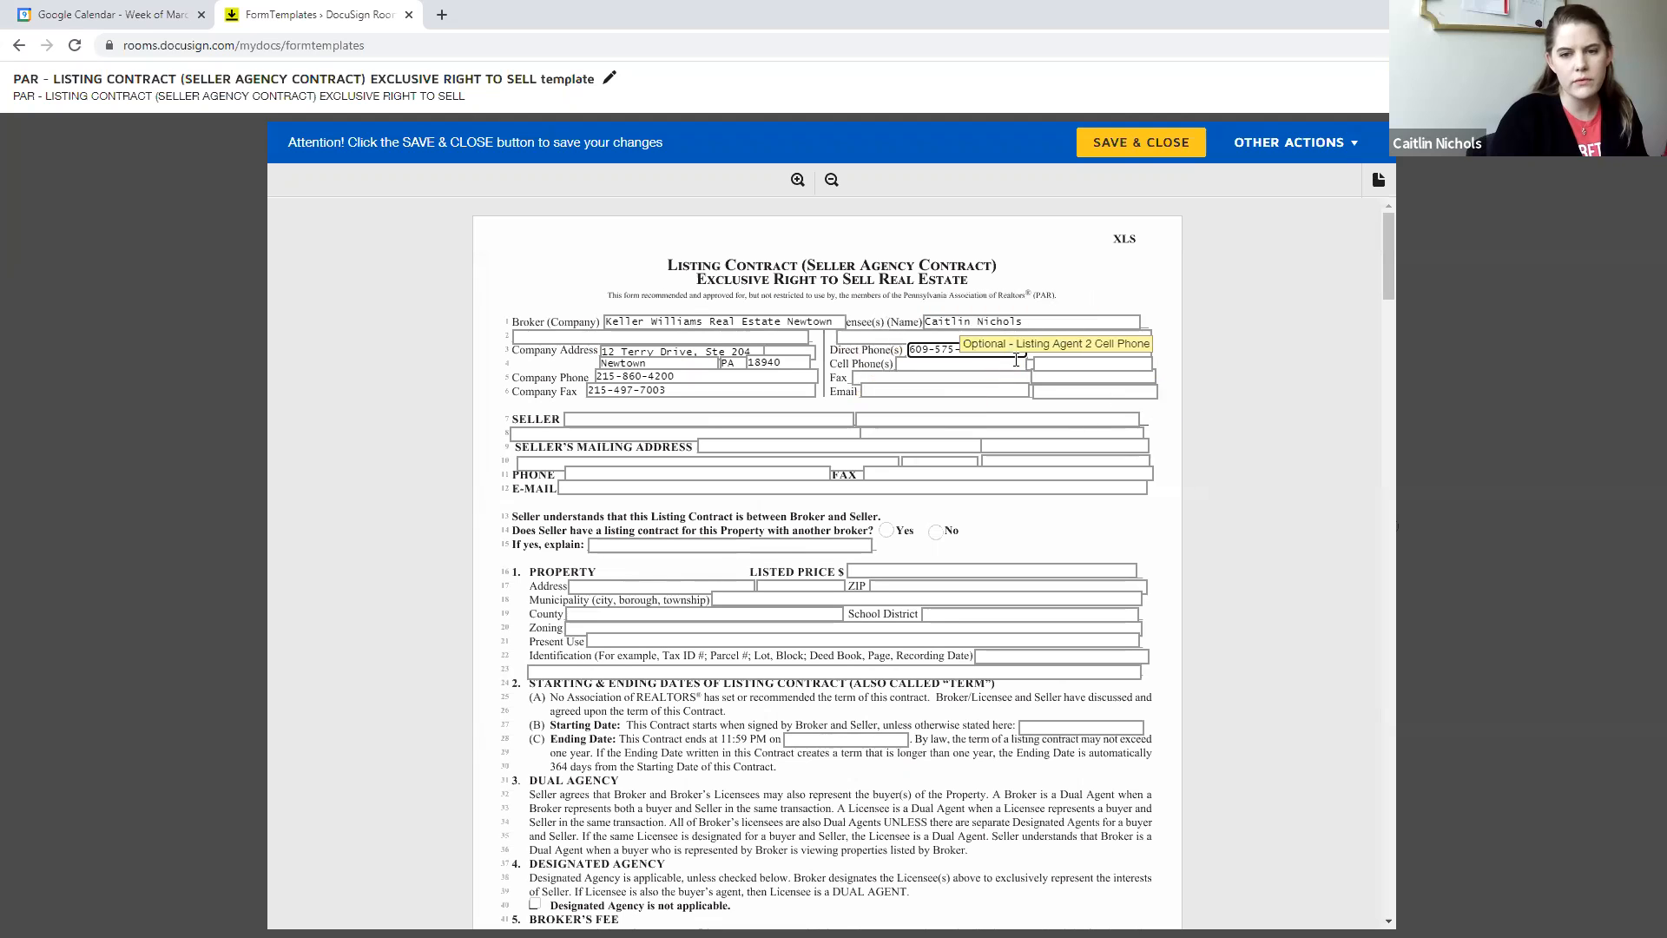
triple_click(1002, 350)
key(ctrl+c)
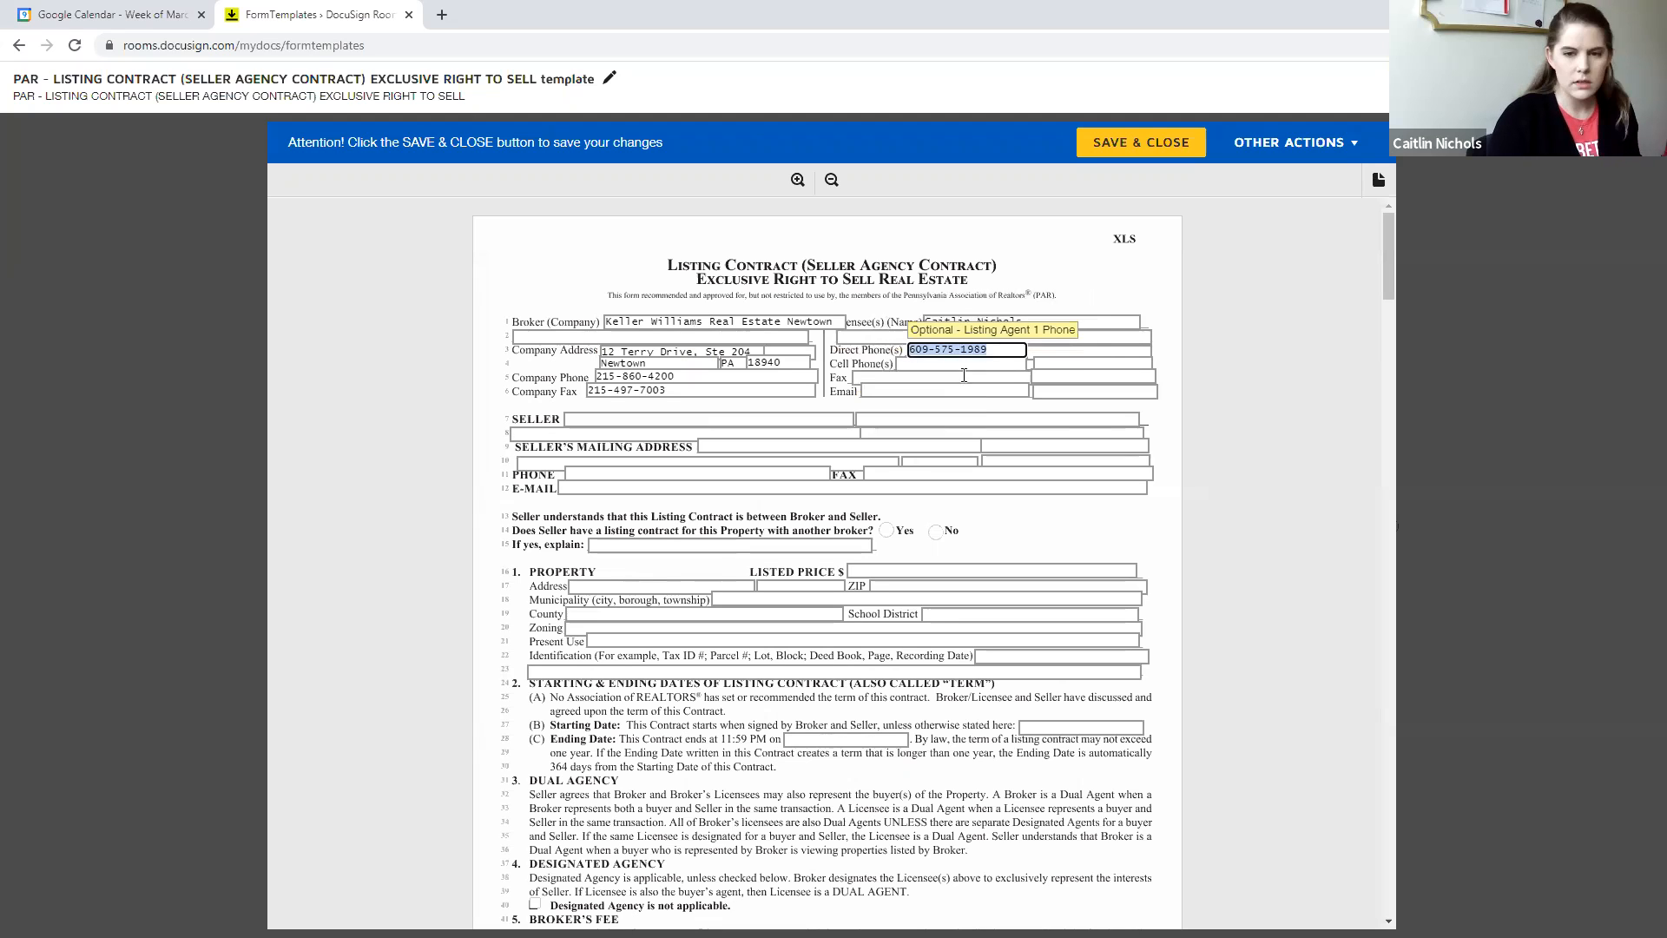
click(936, 359)
key(ctrl+v)
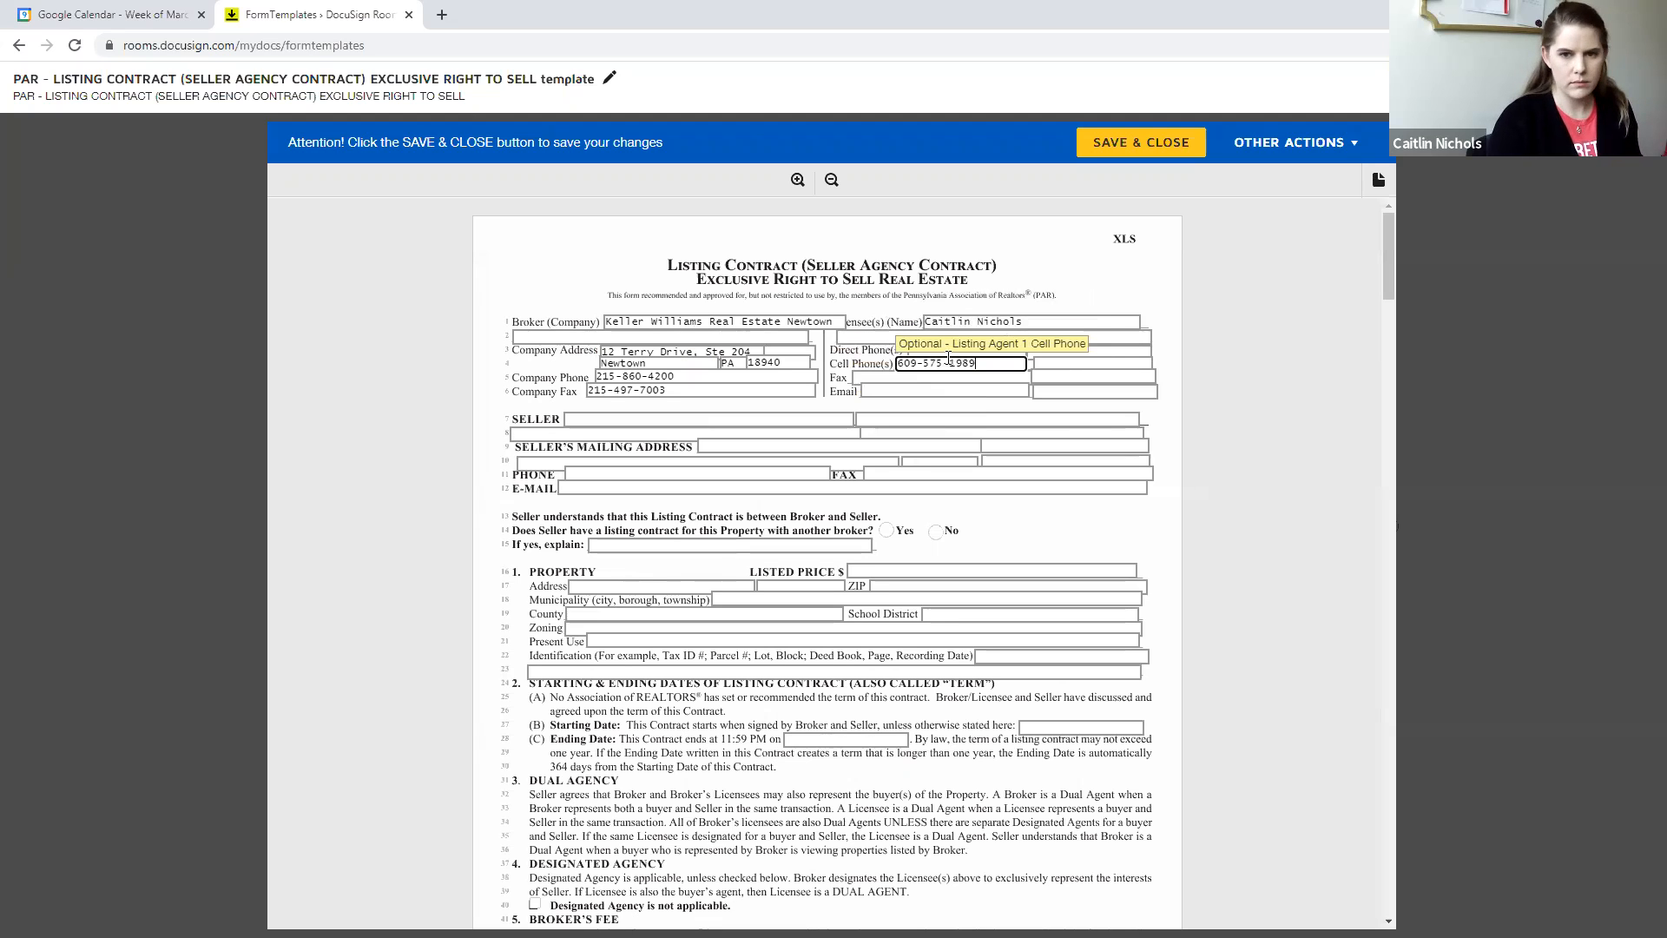
- Replace the licensee's direct phone number with the agent's office direct line, leaving the cell phone entry in place
triple_click(971, 345)
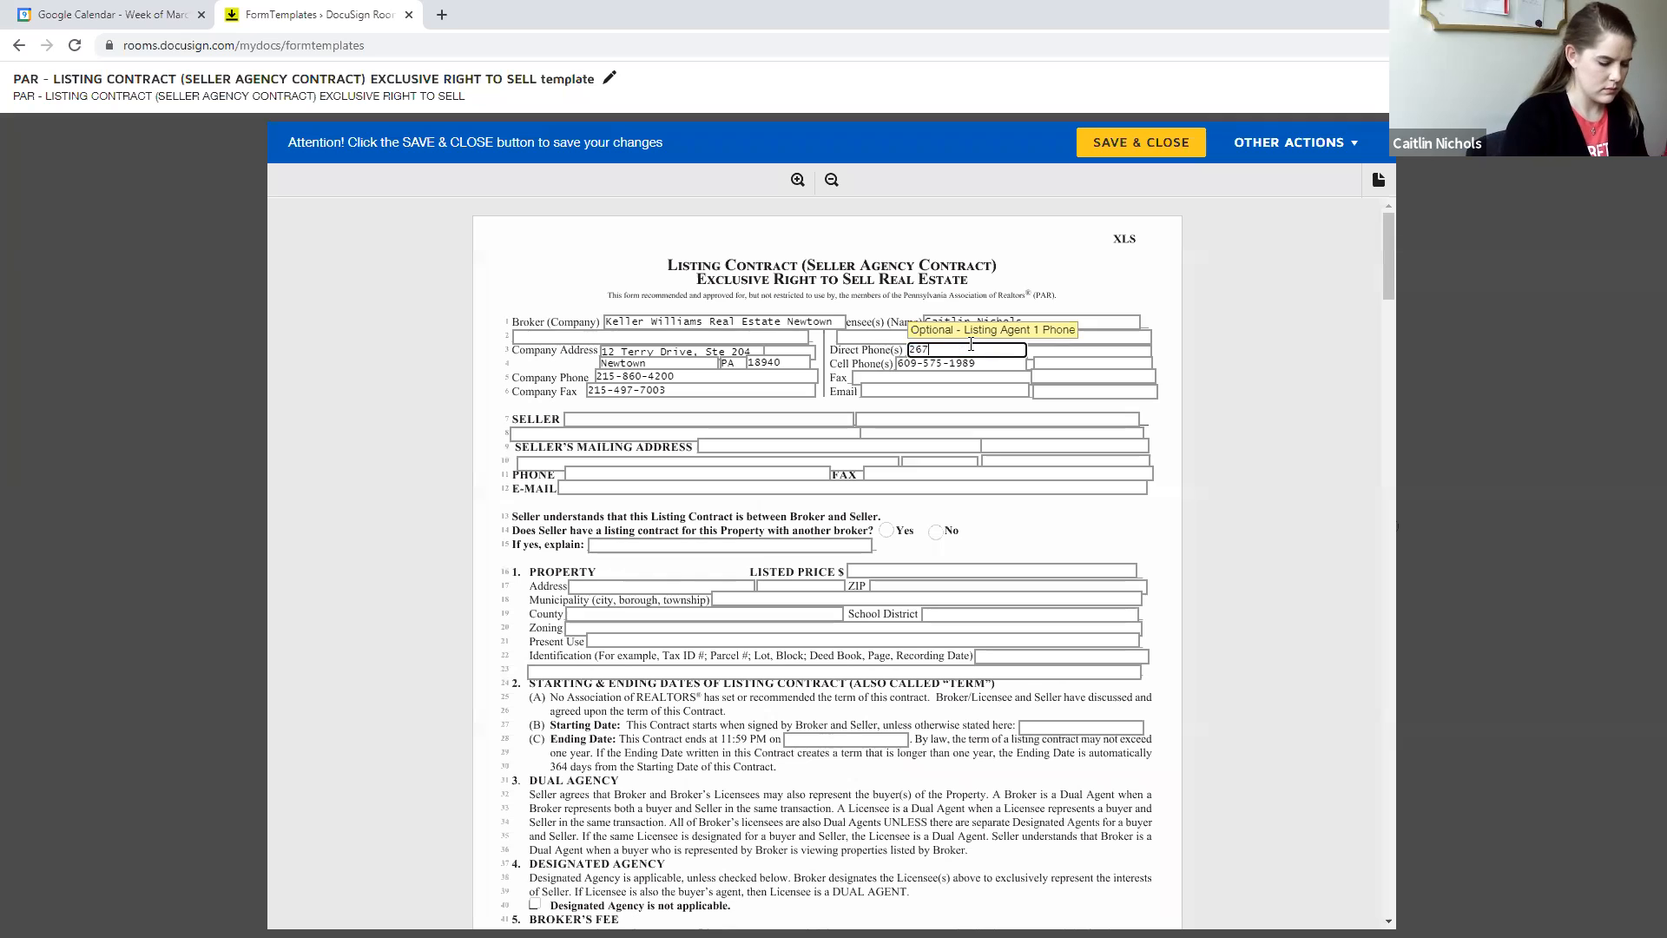
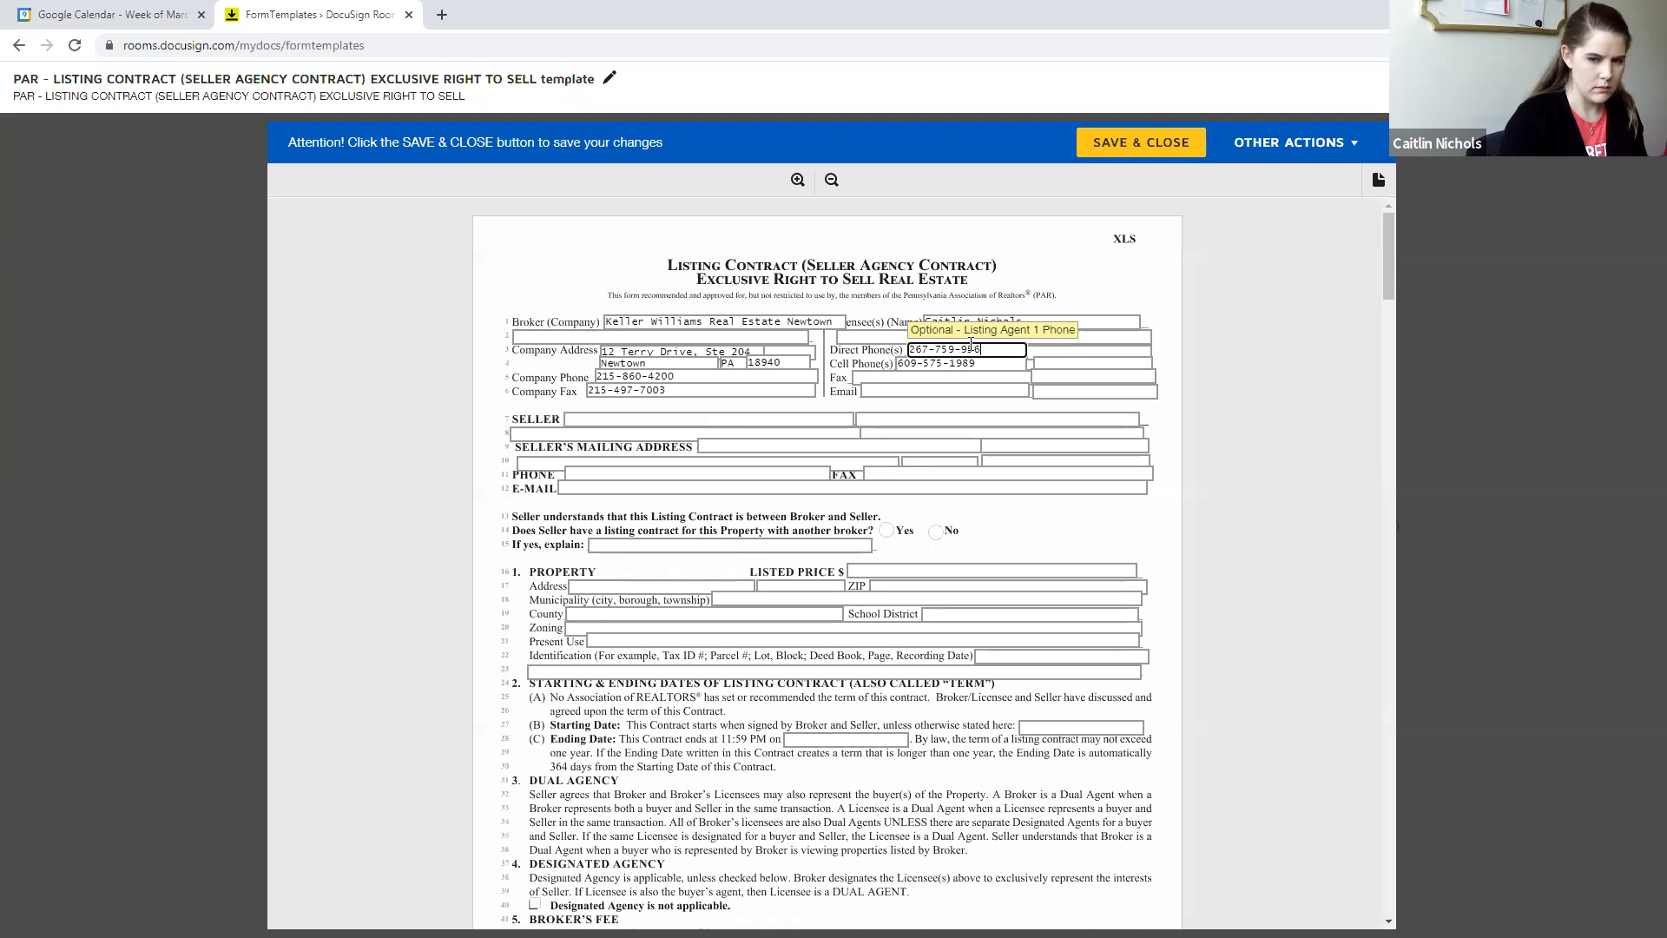
- Fill in the listing agent's e-mail address in the contract's licensee section
click(955, 389)
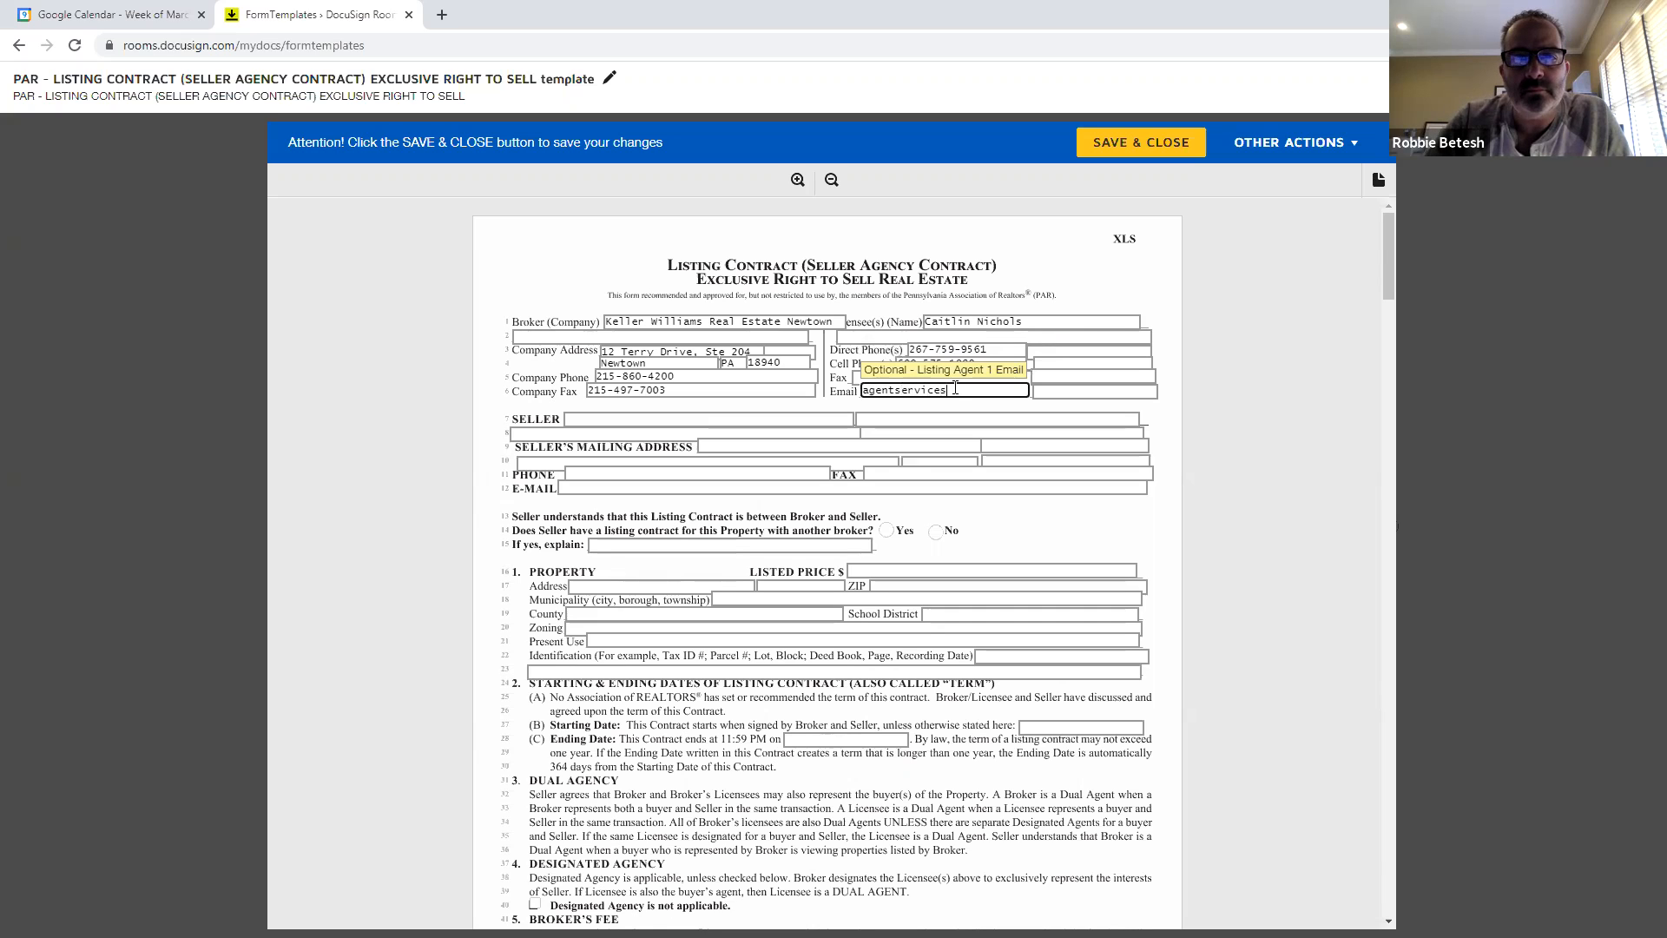
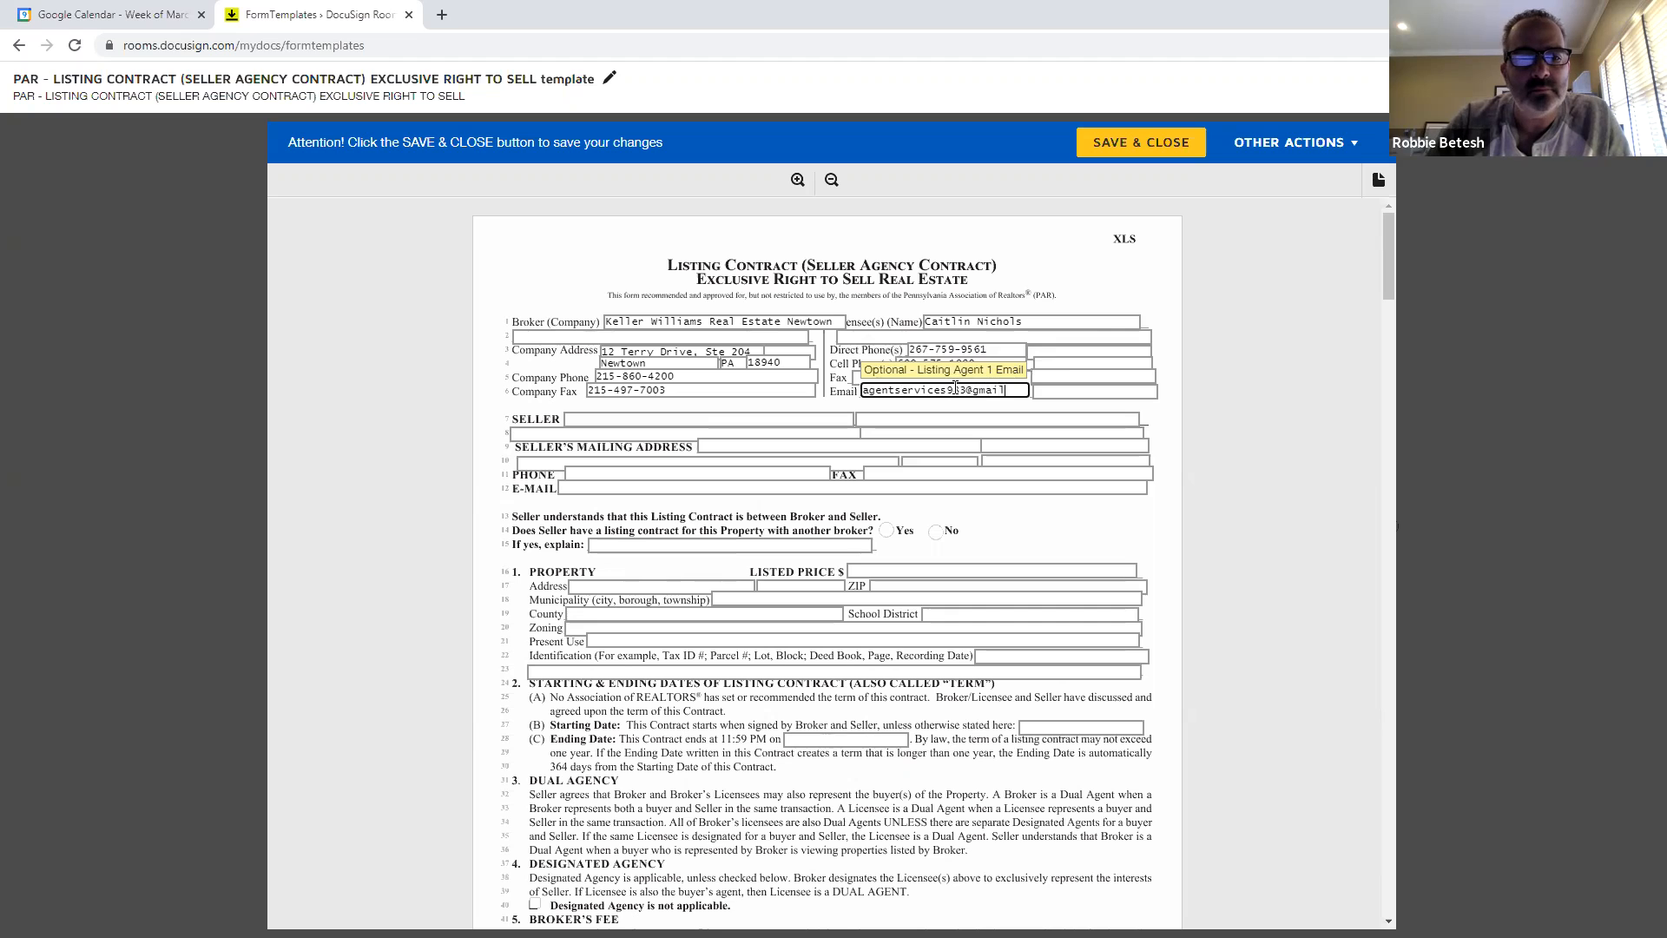
click(1124, 546)
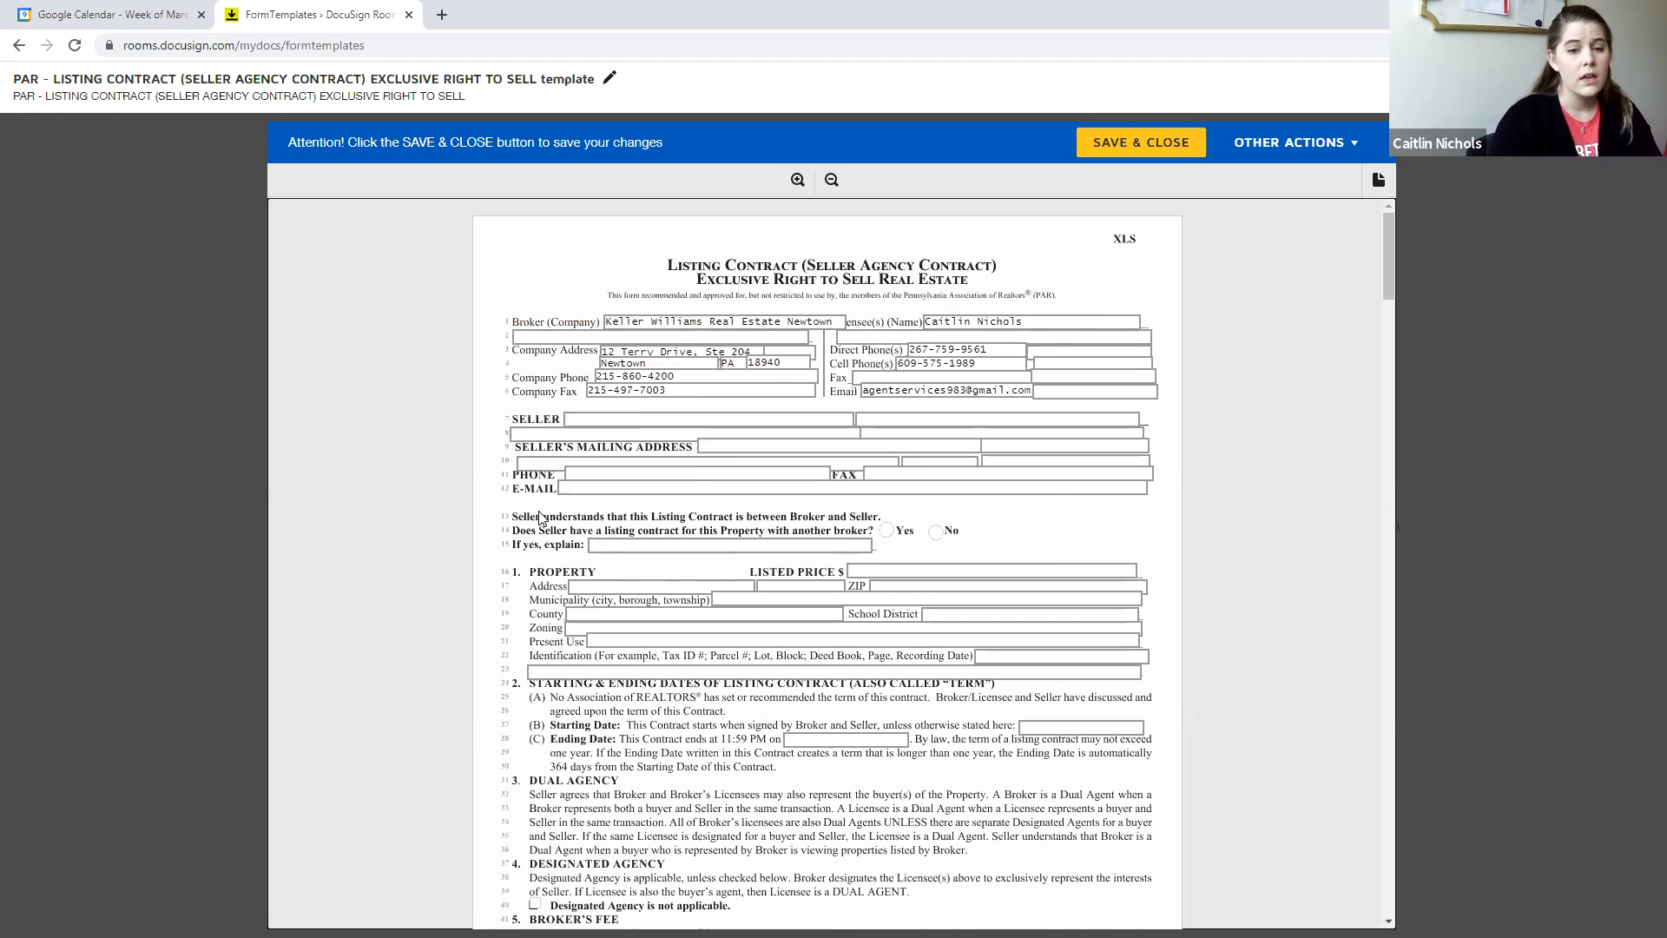
- Review the remaining pages of the listing contract through the signature section, and save and close the template
scroll(696, 672, down, 1)
scroll(696, 672, down, 2)
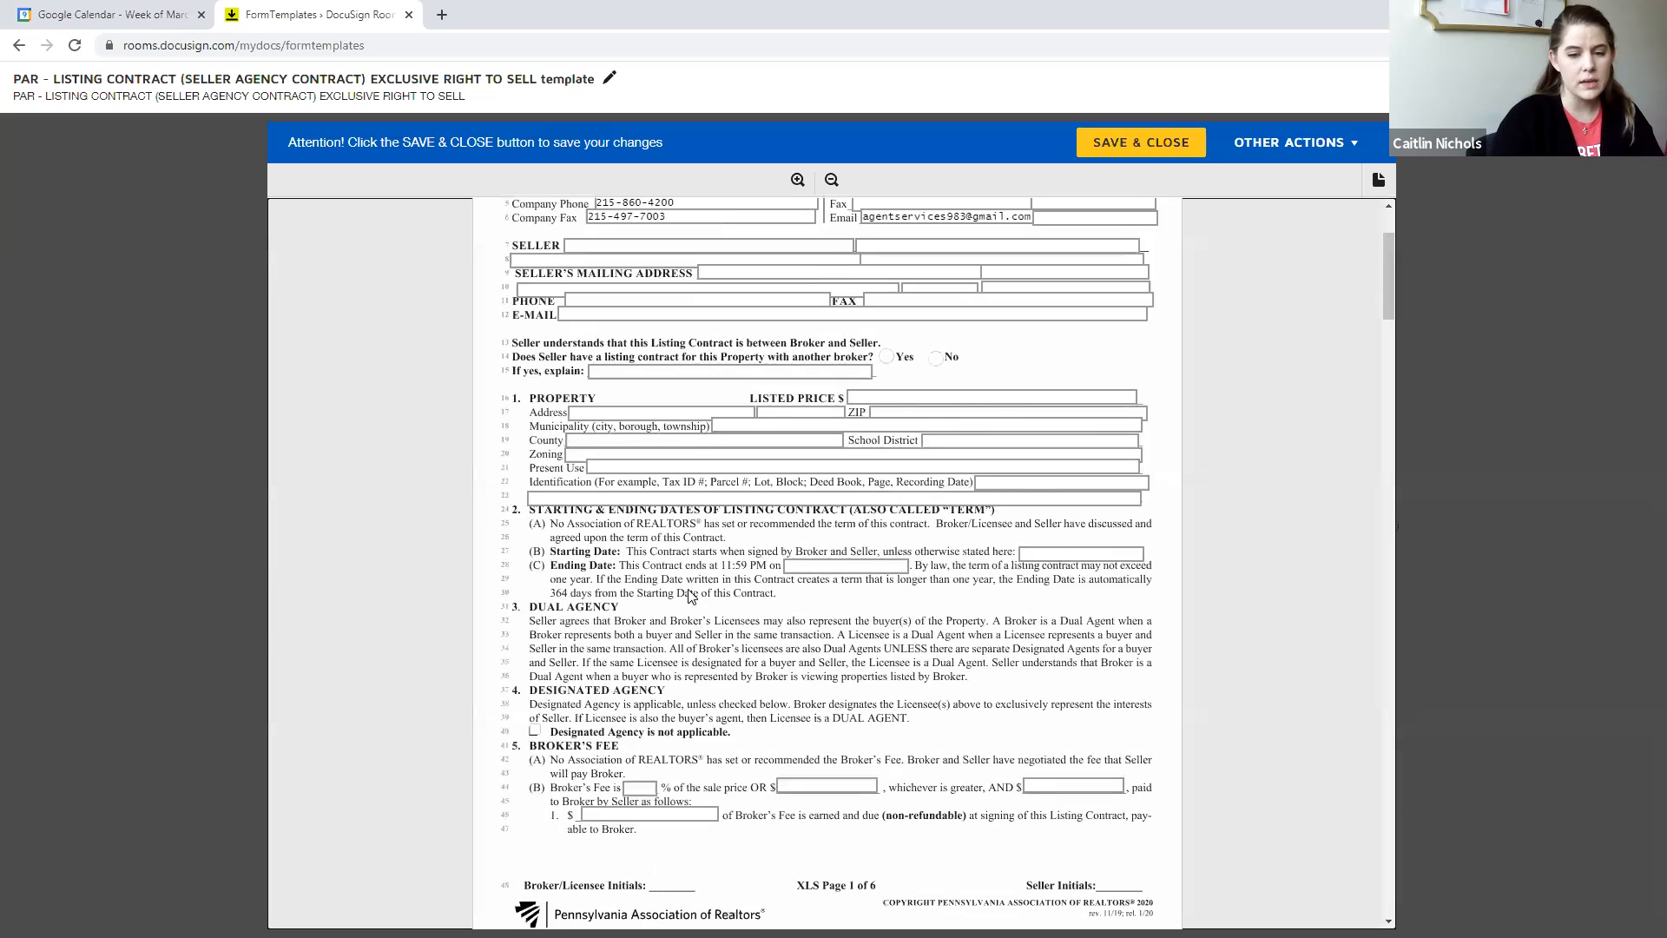
scroll(690, 339, down, 4)
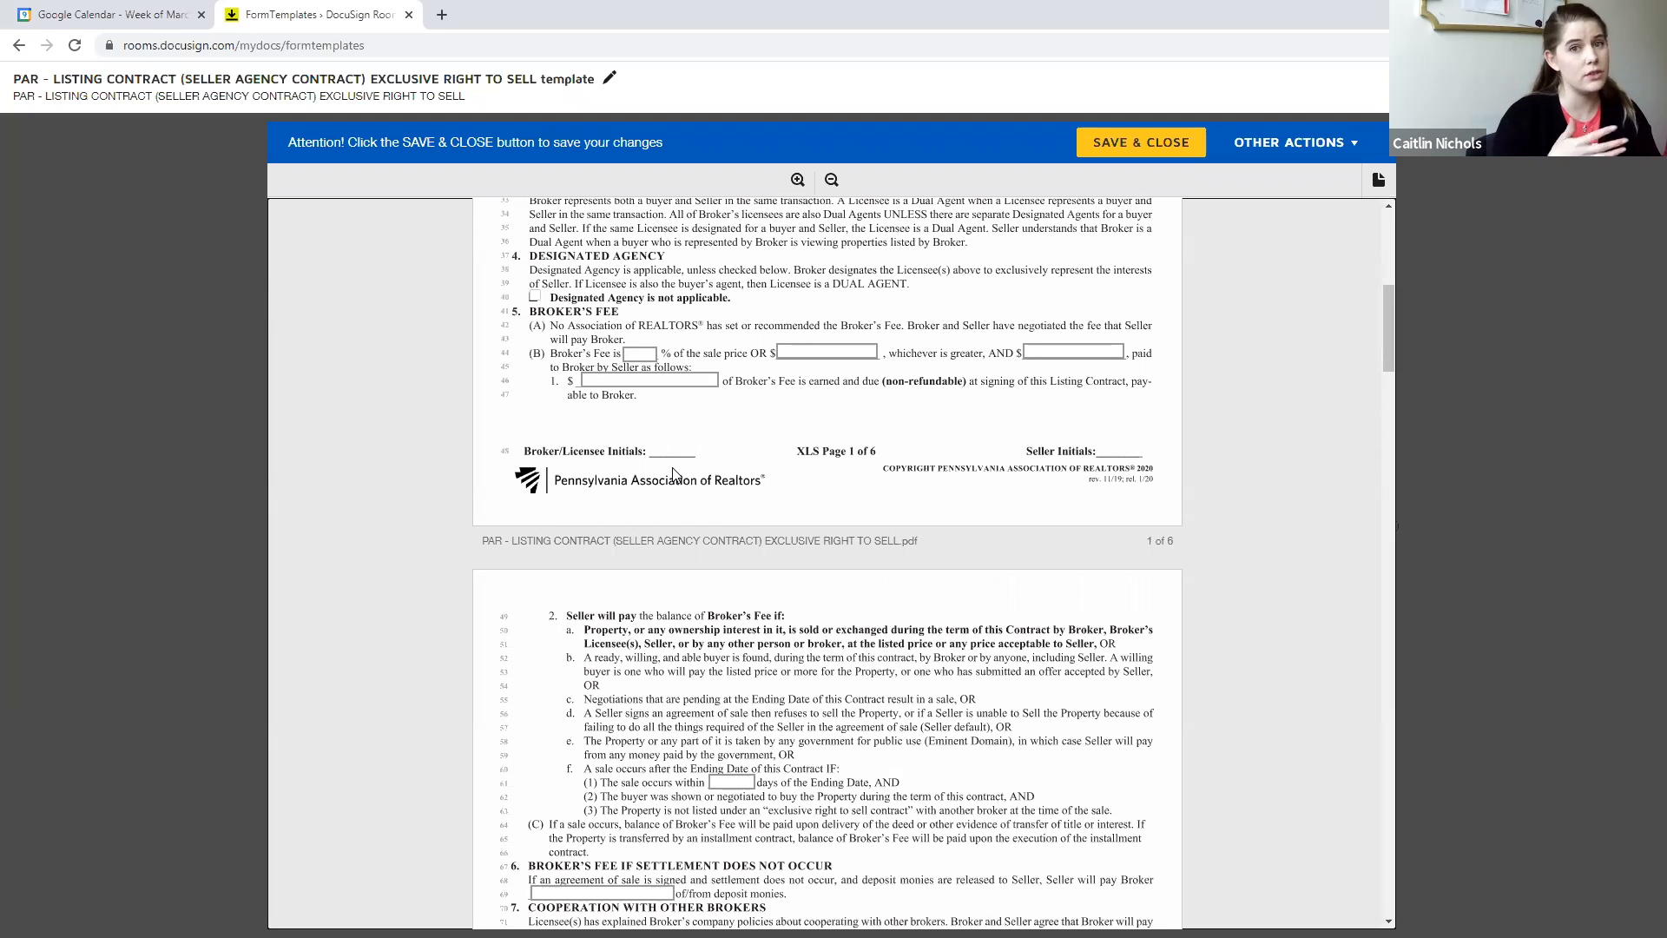
scroll(673, 473, down, 3)
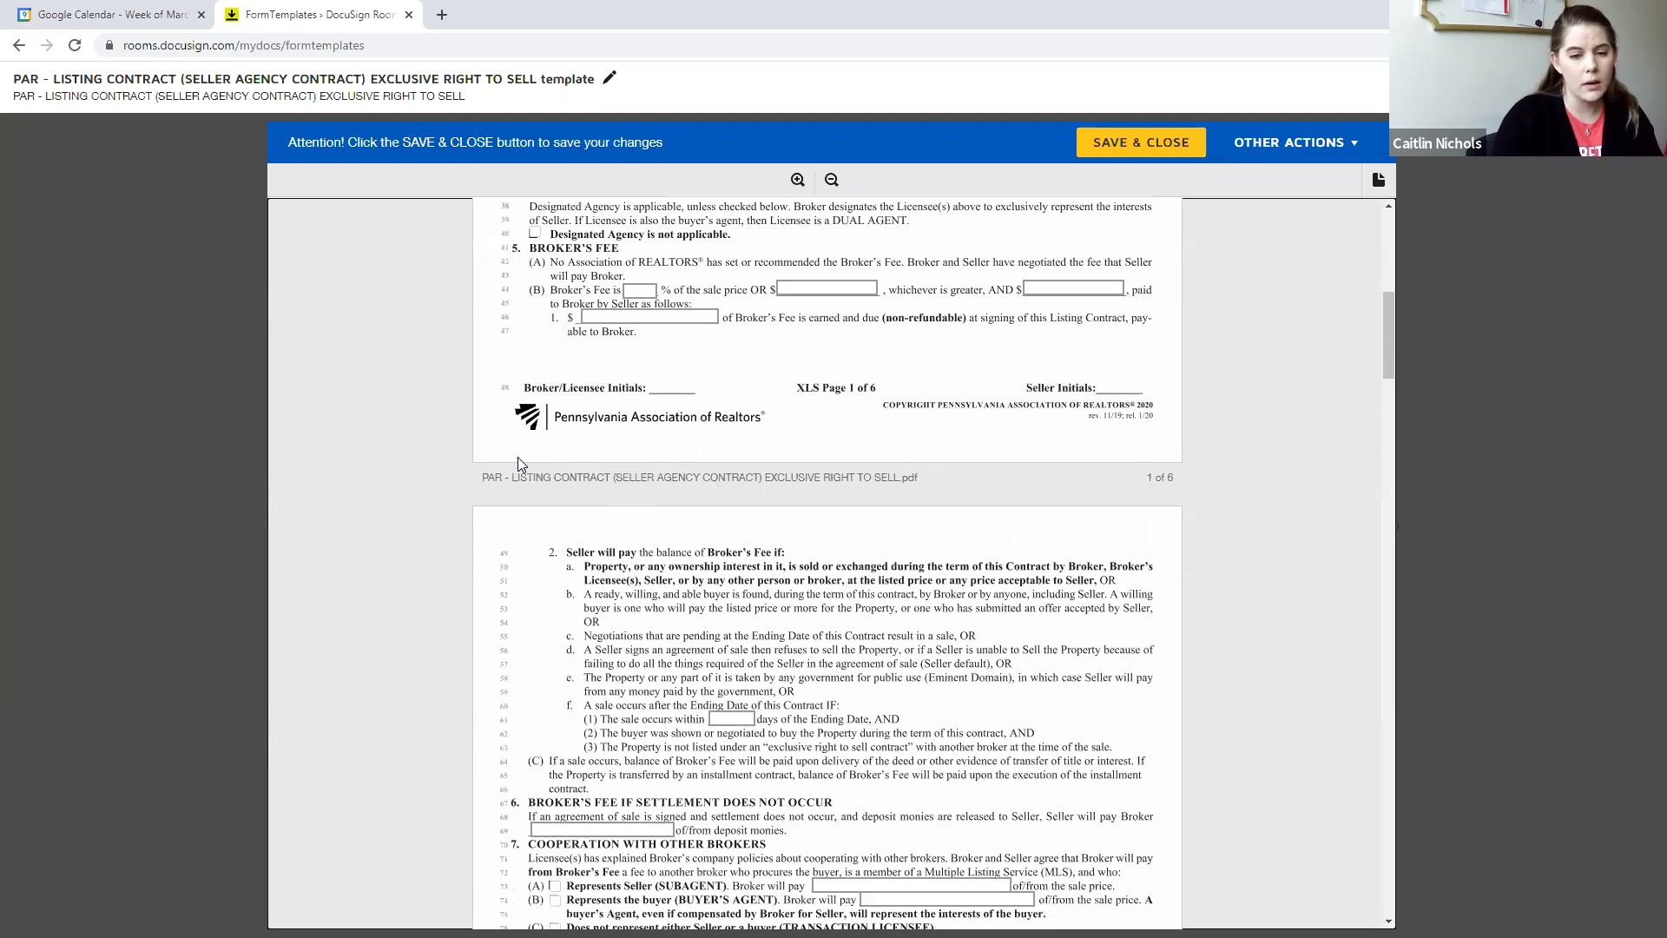
scroll(888, 436, down, 2)
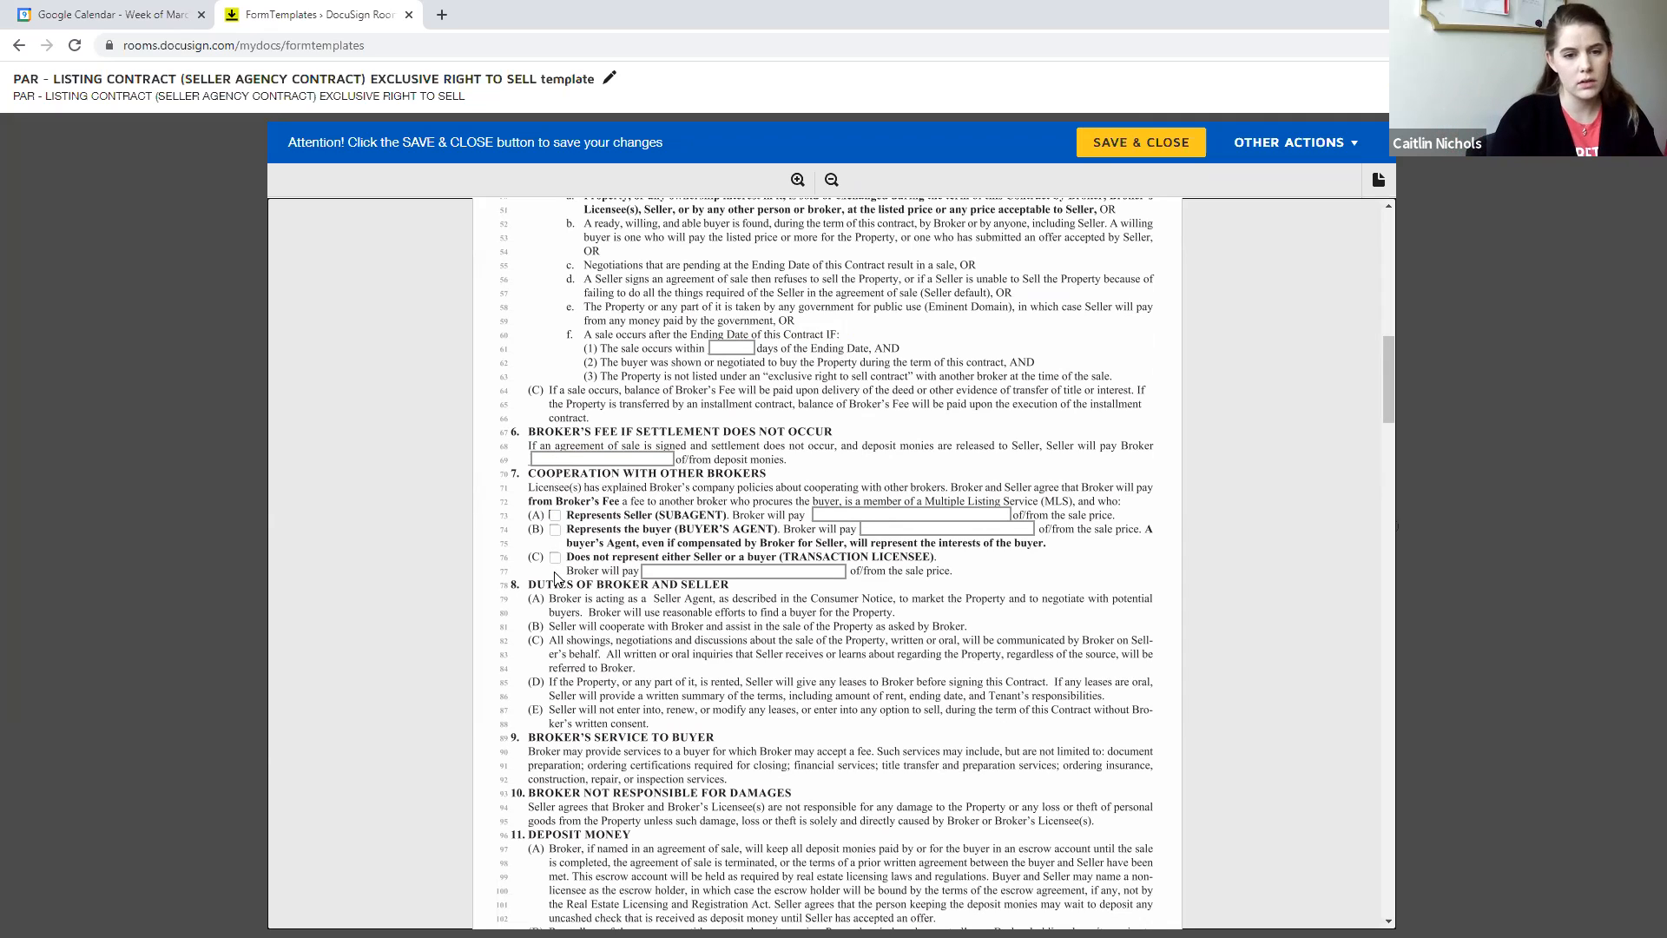
scroll(616, 427, down, 2)
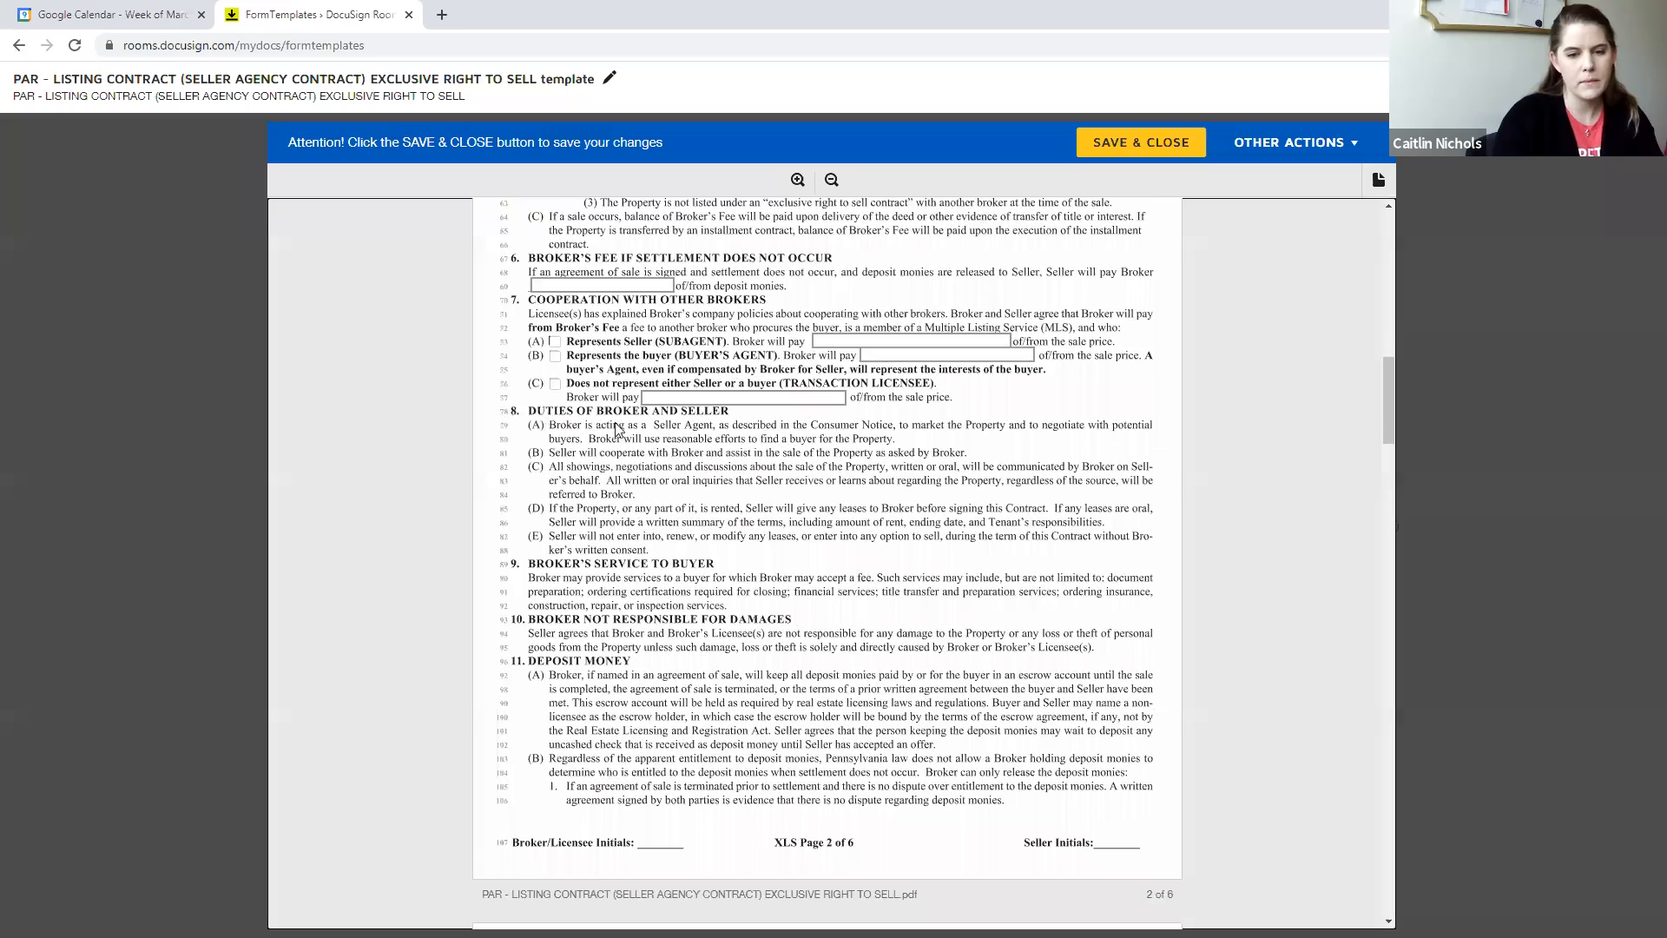
scroll(616, 427, down, 20)
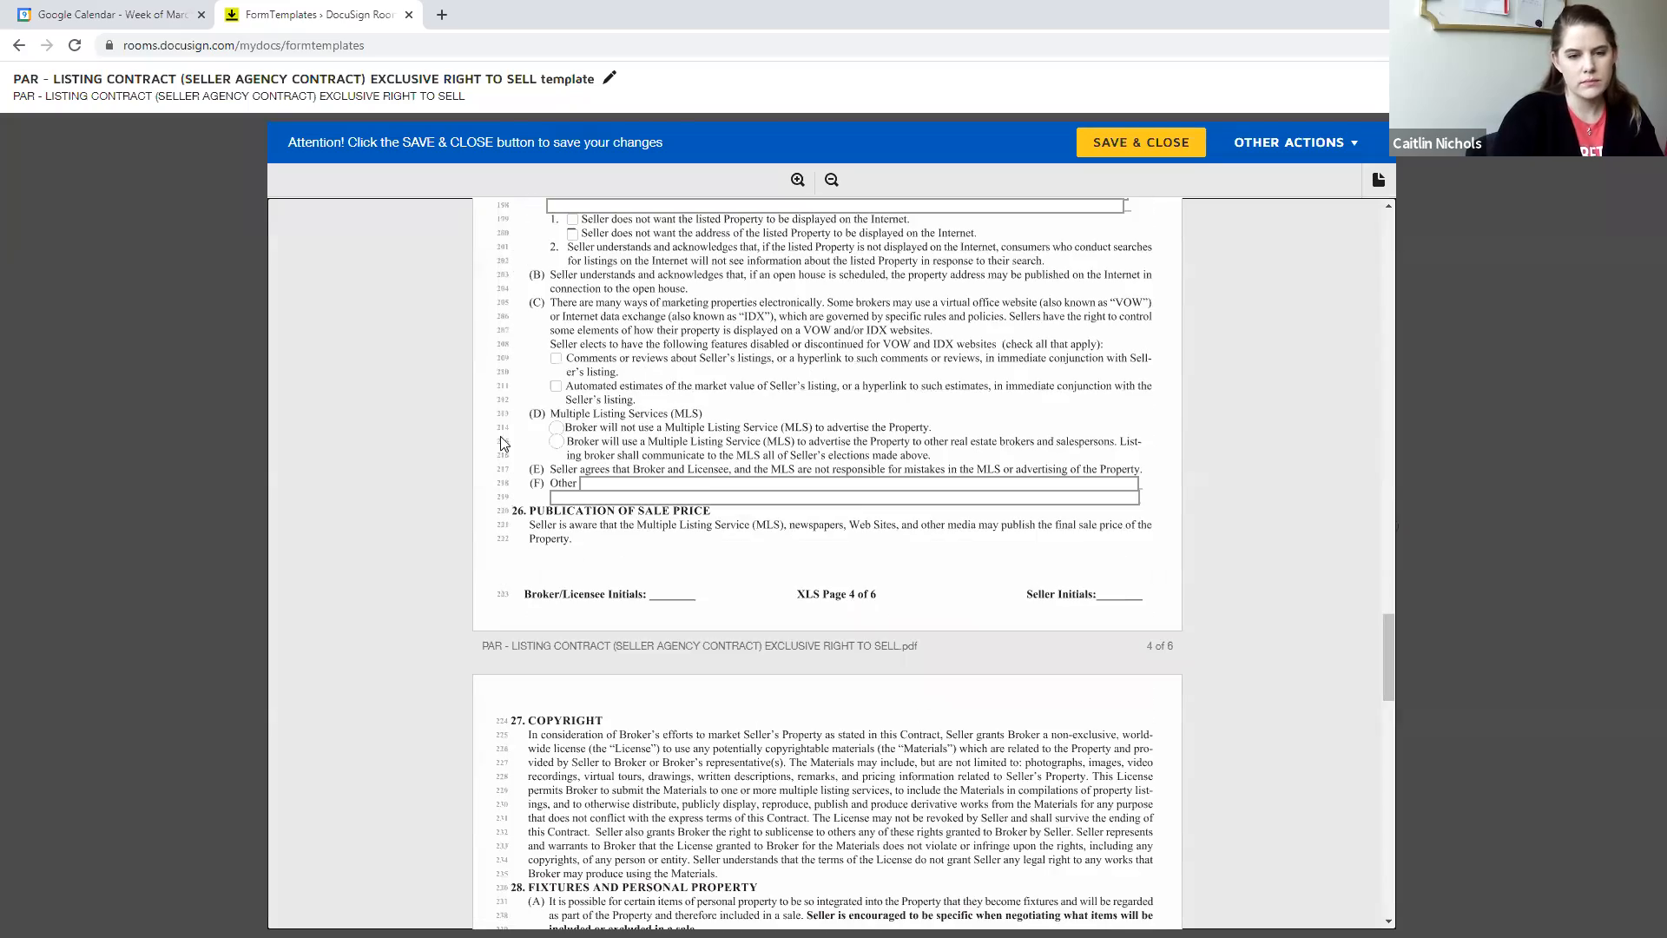
scroll(501, 443, down, 9)
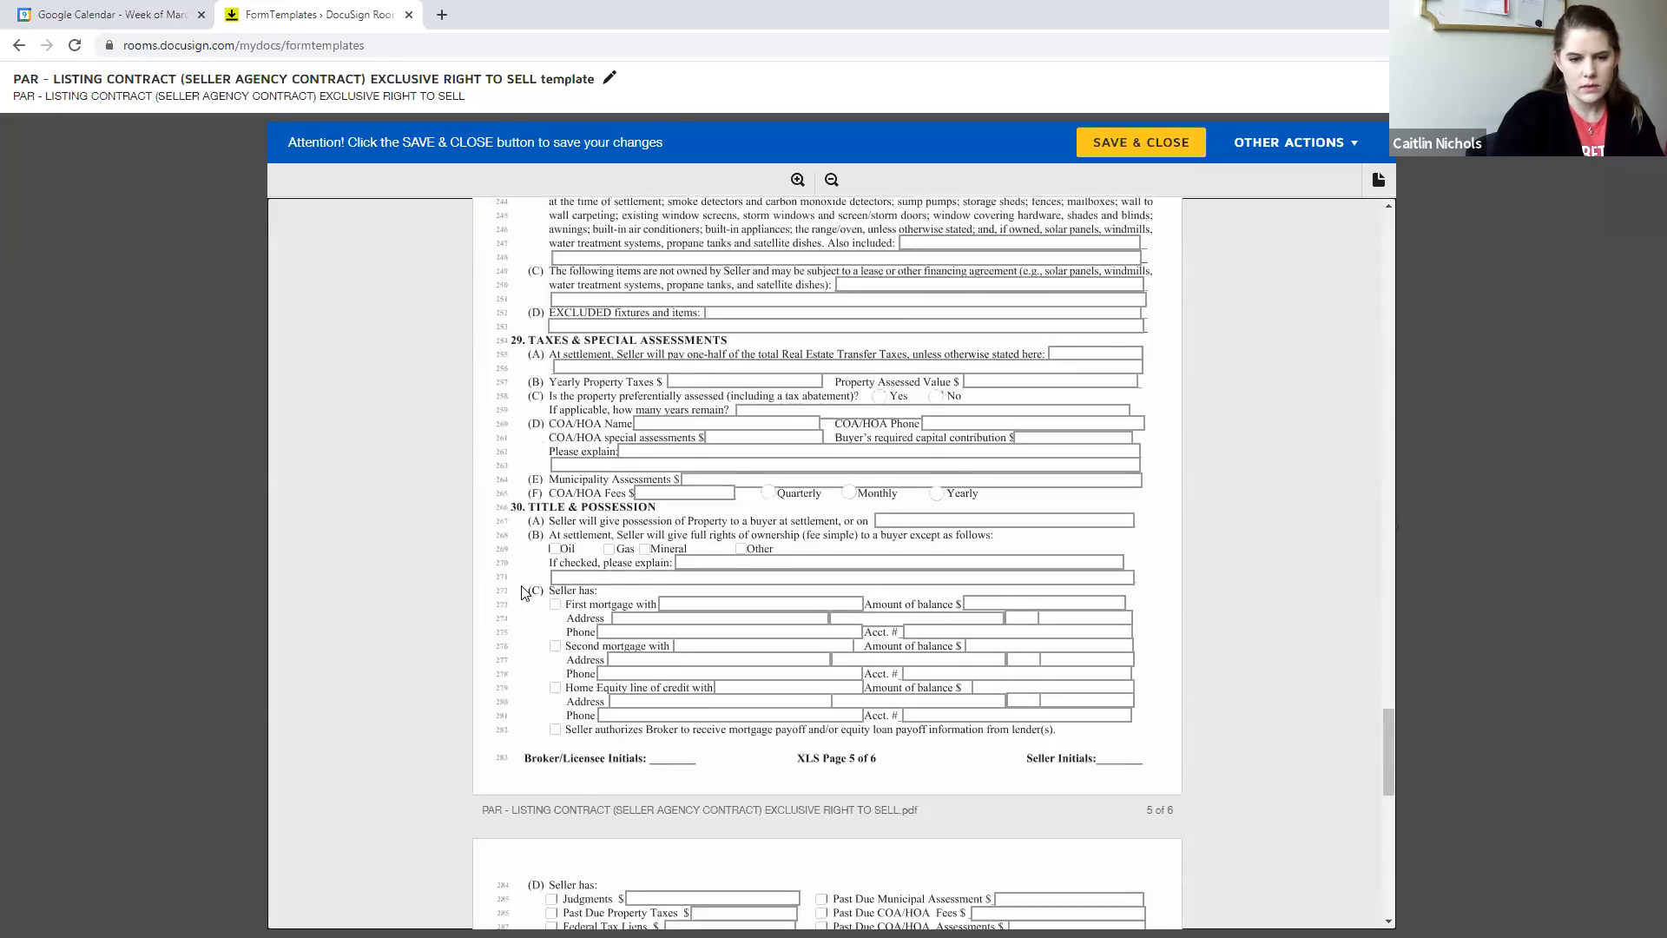
scroll(523, 593, down, 10)
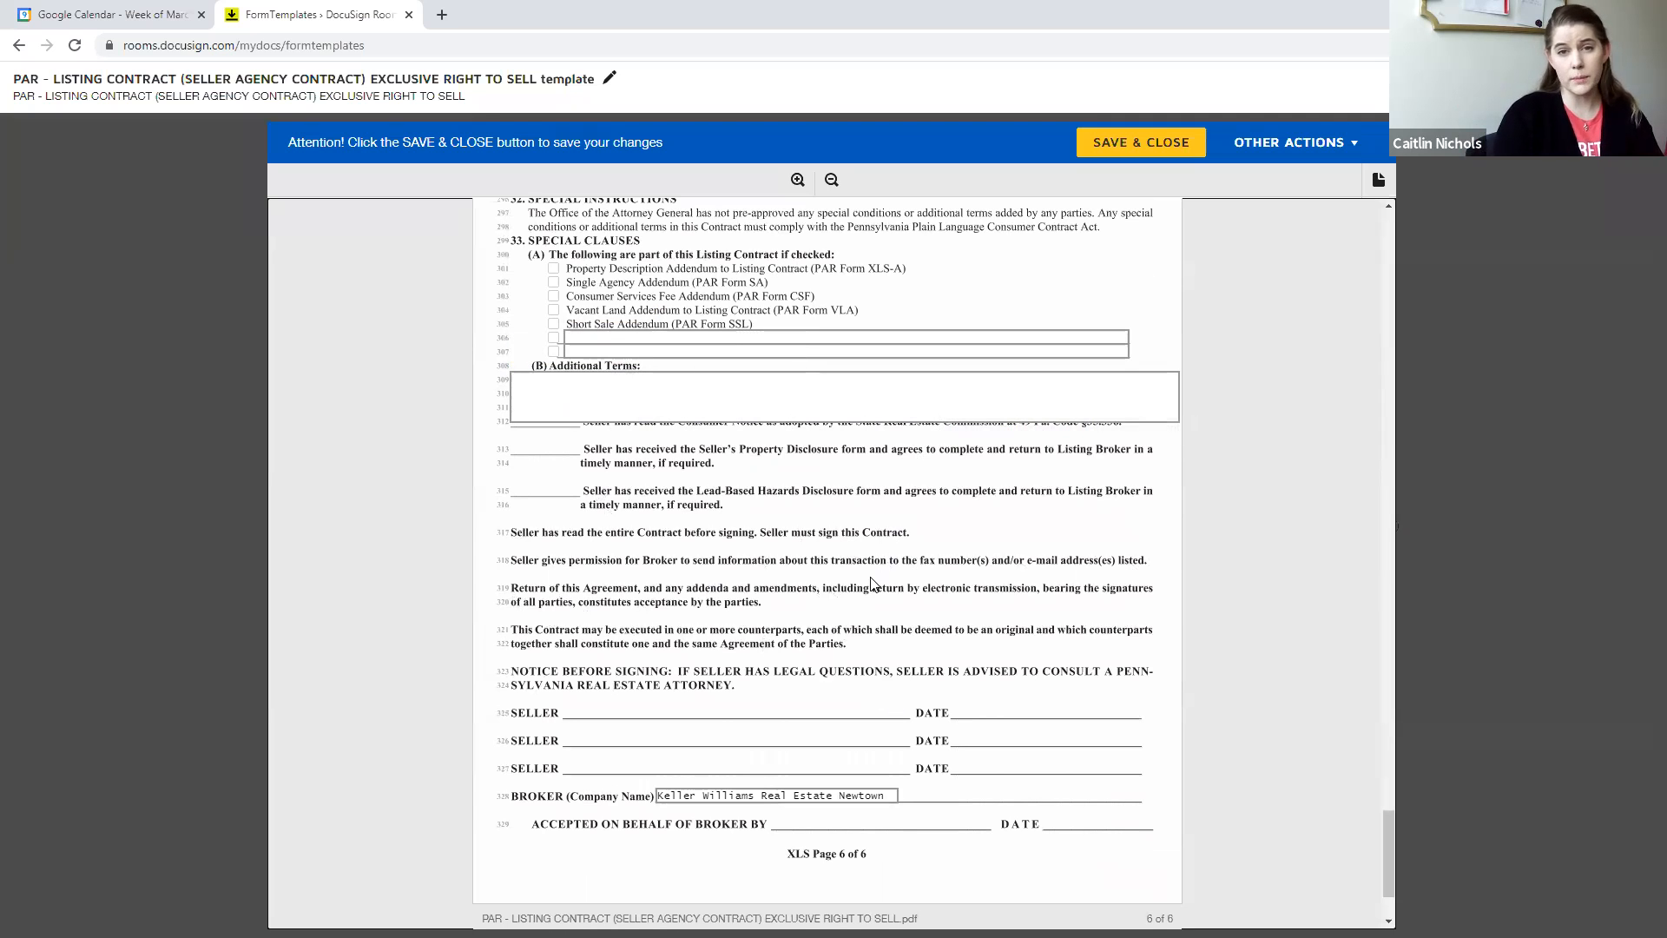
scroll(900, 557, up, 10)
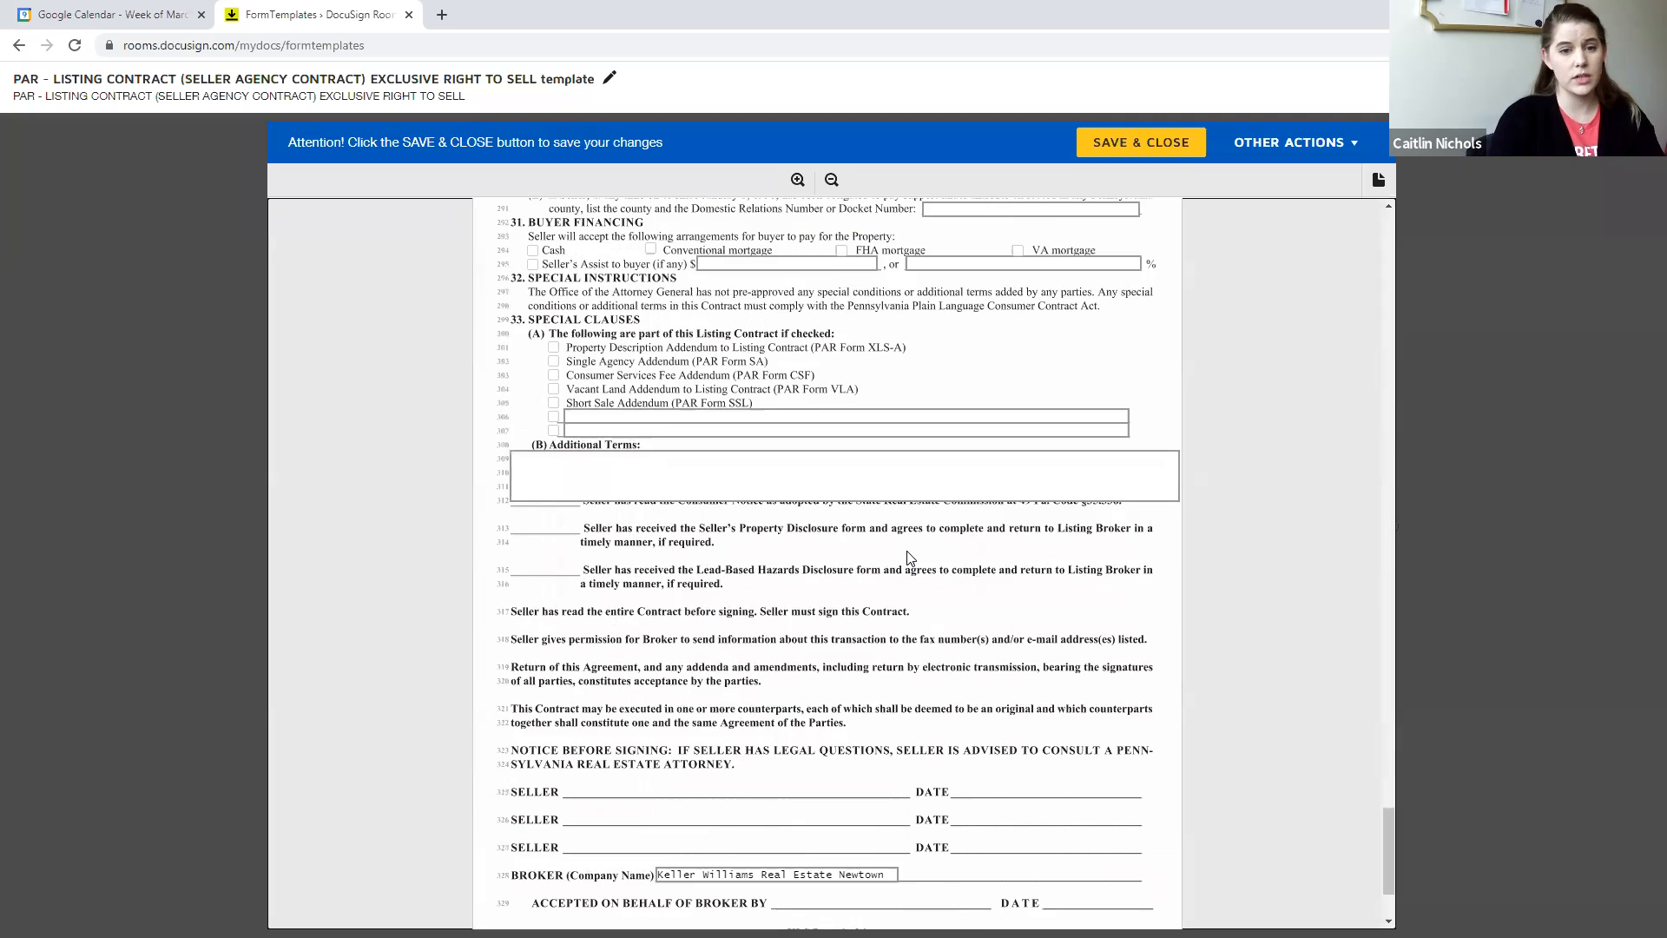
scroll(900, 557, up, 20)
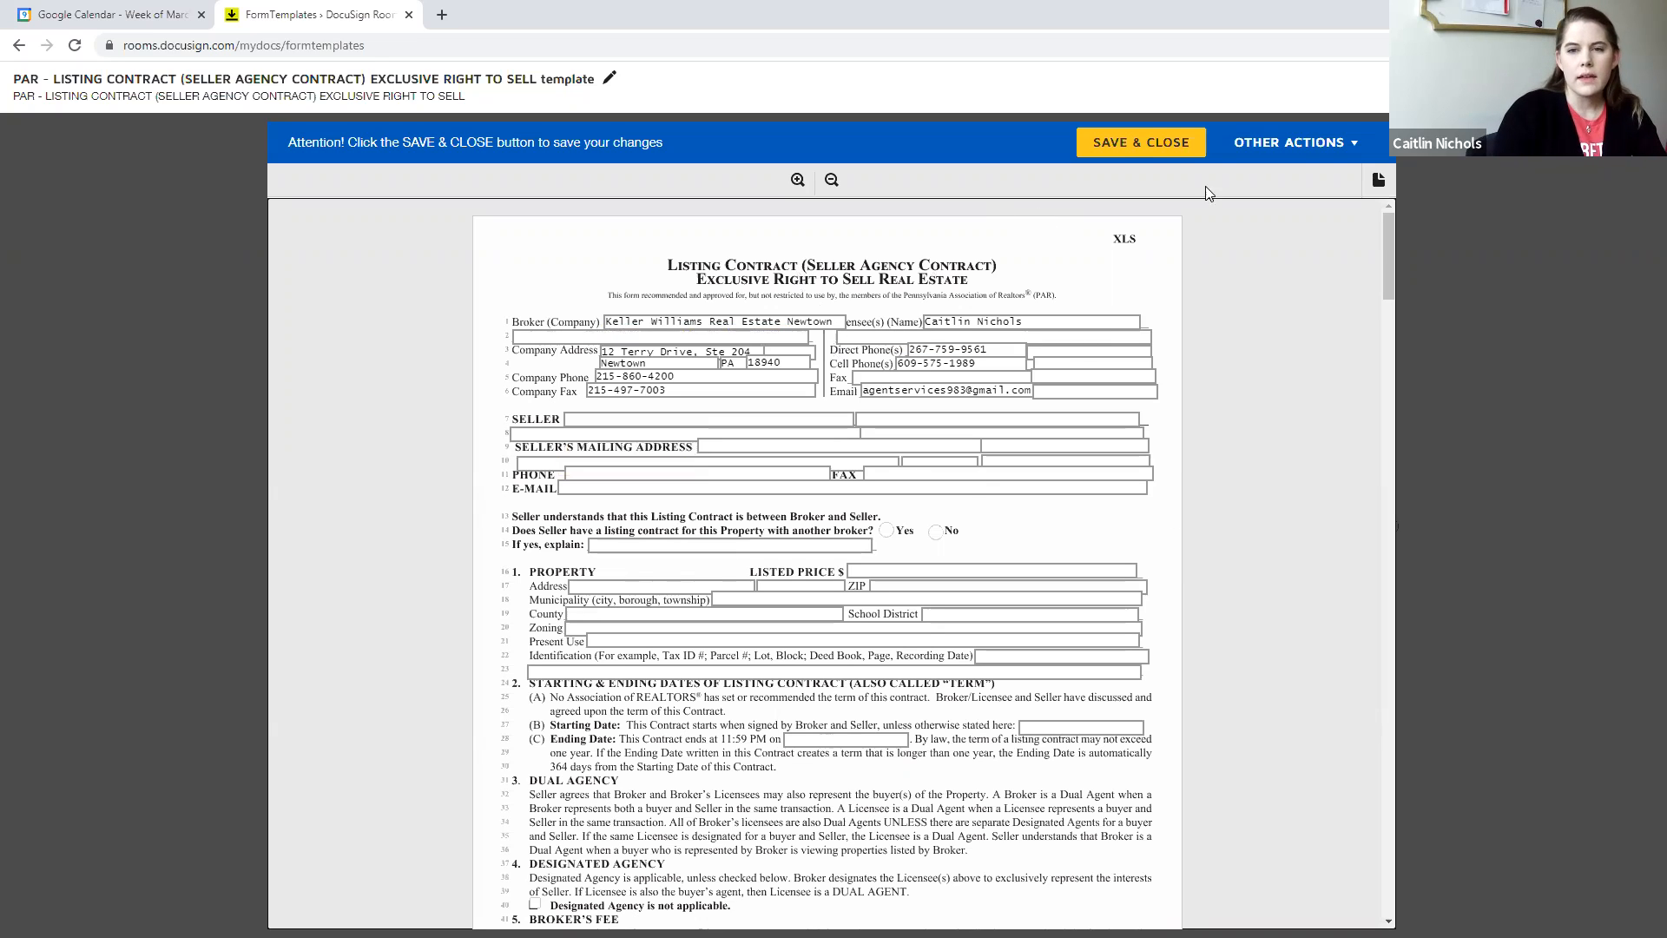
click(1134, 142)
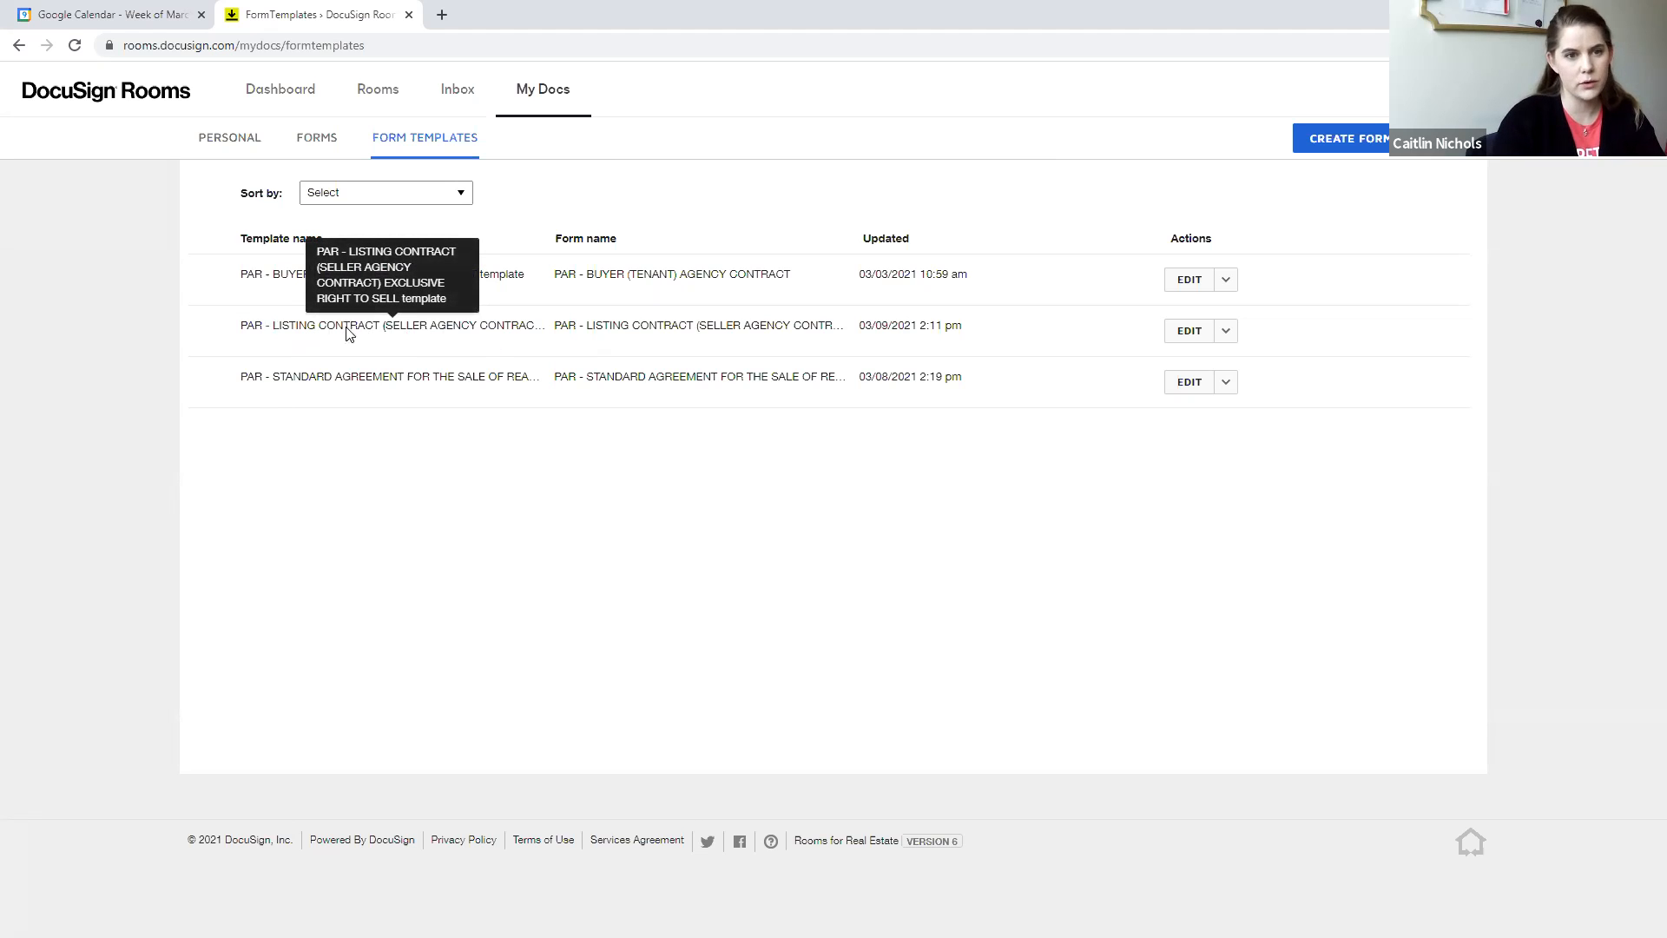
- Open the Blank Listing Docs room and display its documents
click(378, 90)
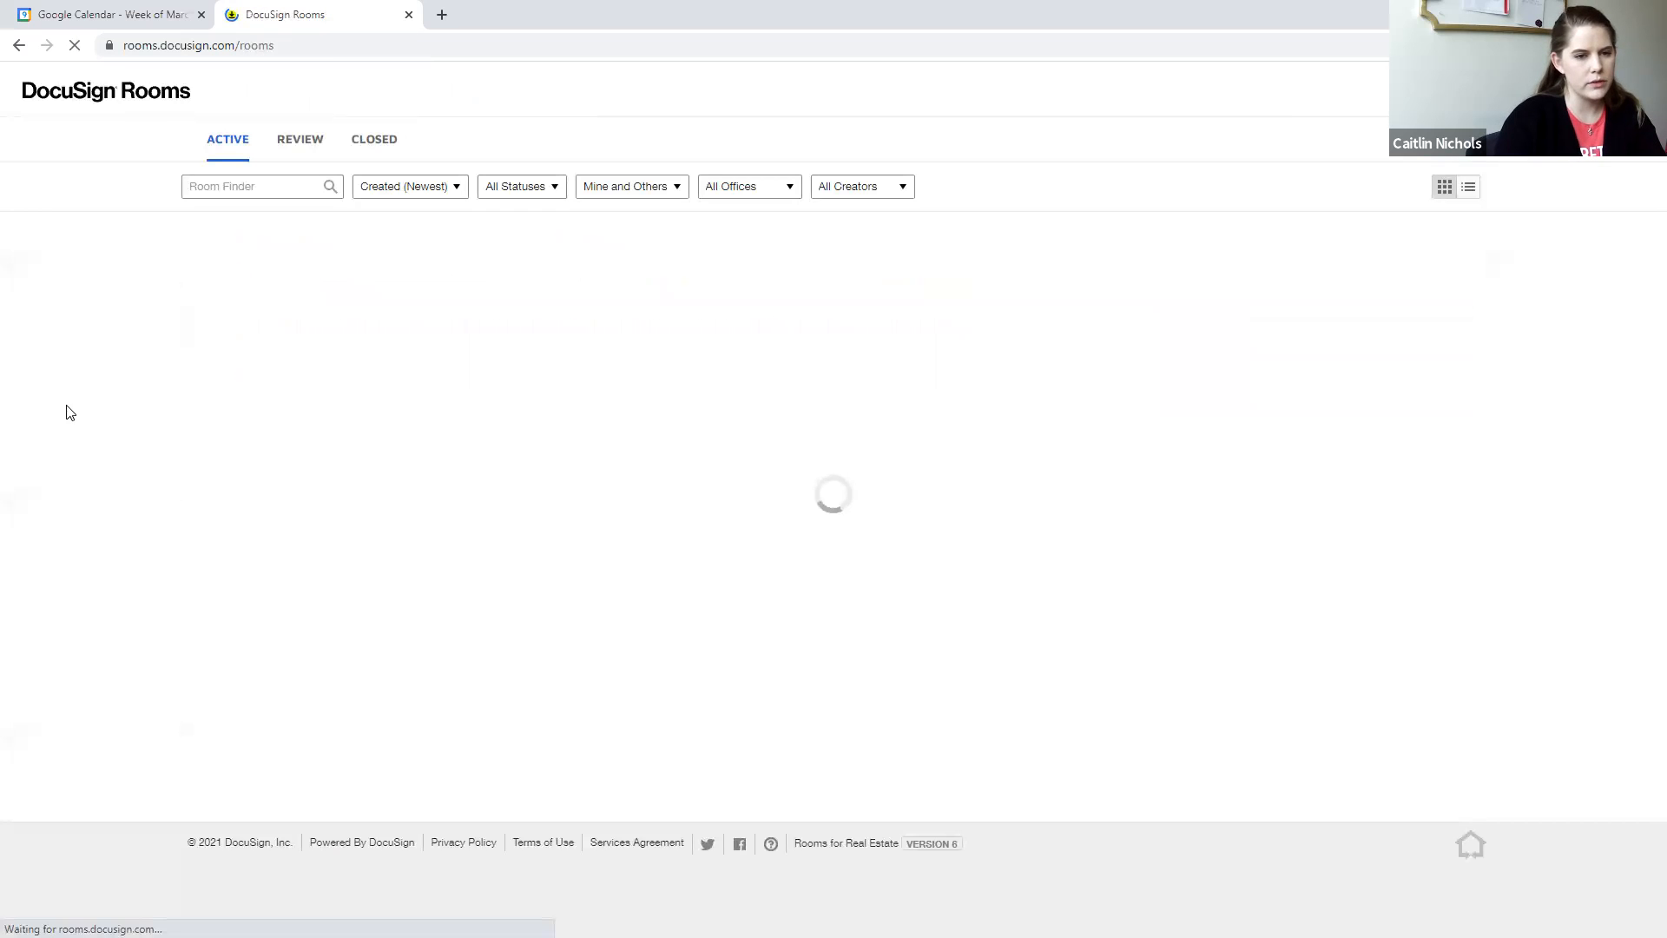
click(248, 344)
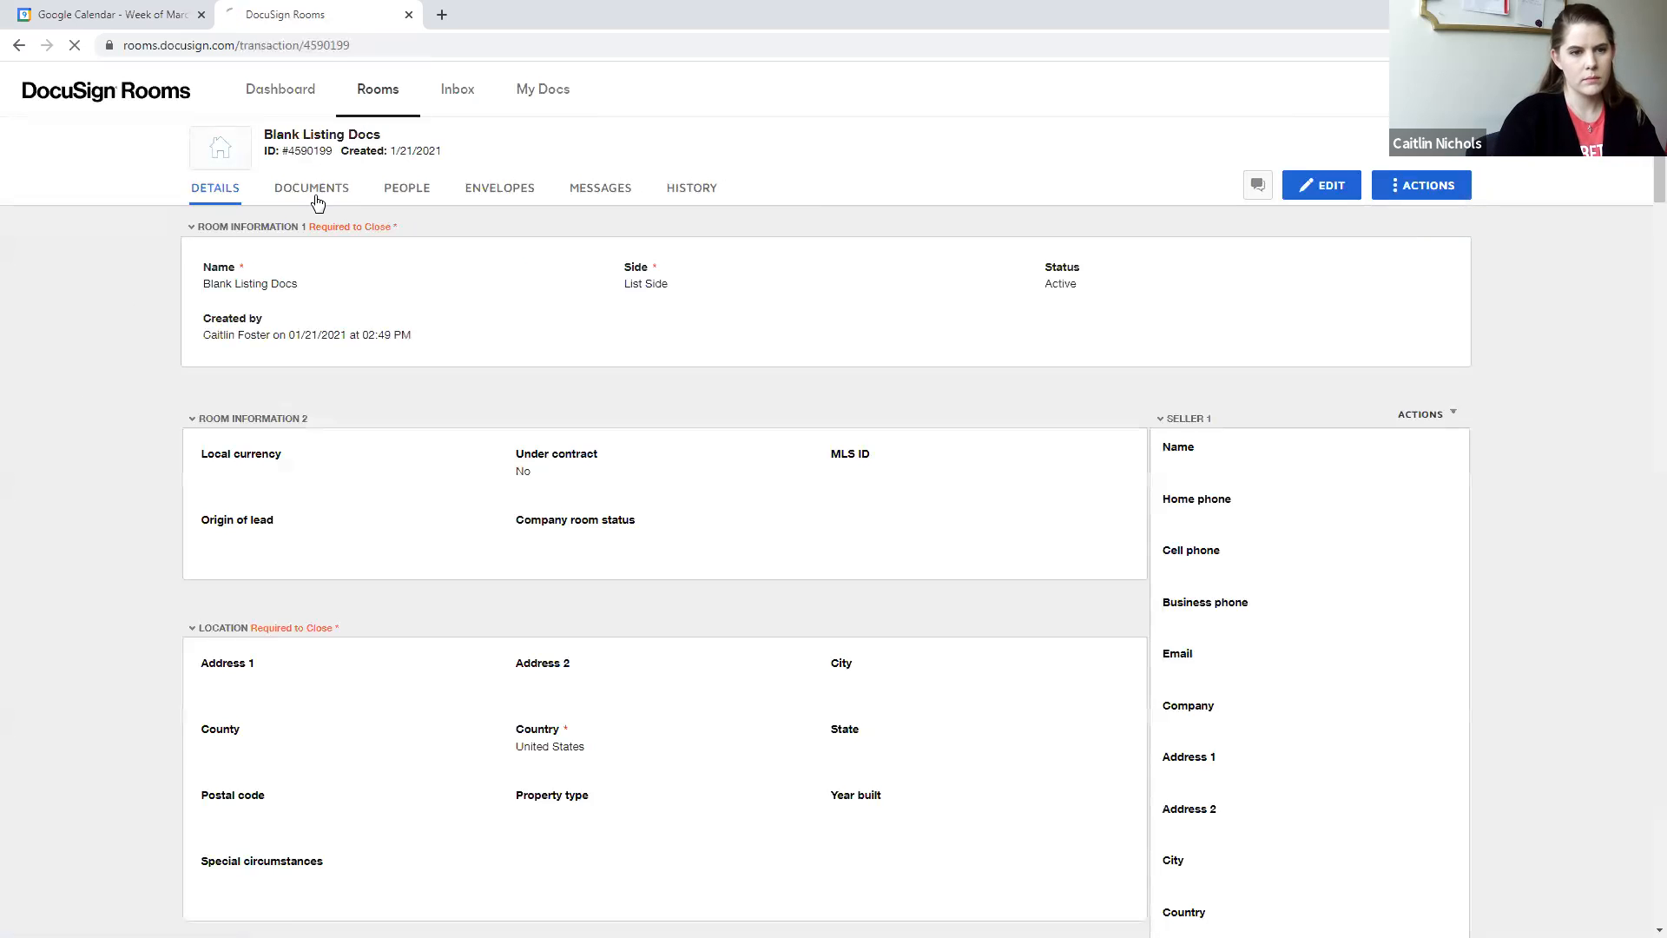
click(314, 194)
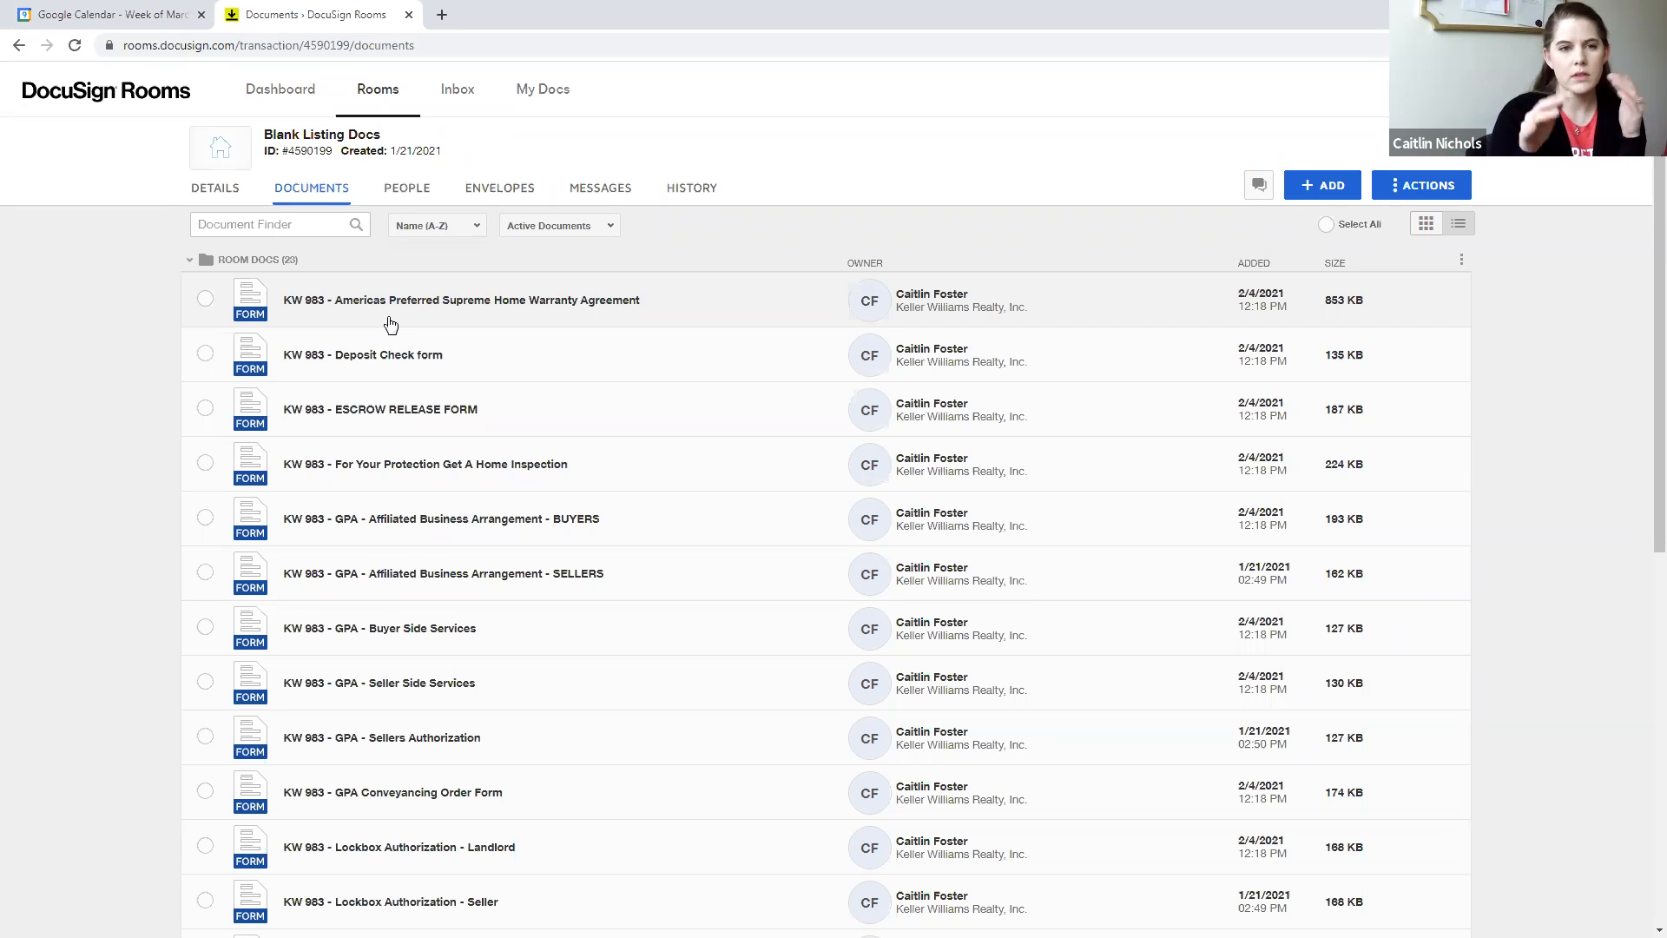
- Switch to KW Command by loading agent.kw.com in a new browser tab and logging in to the agent account
click(441, 15)
text(agent.kw.com)
key(Return)
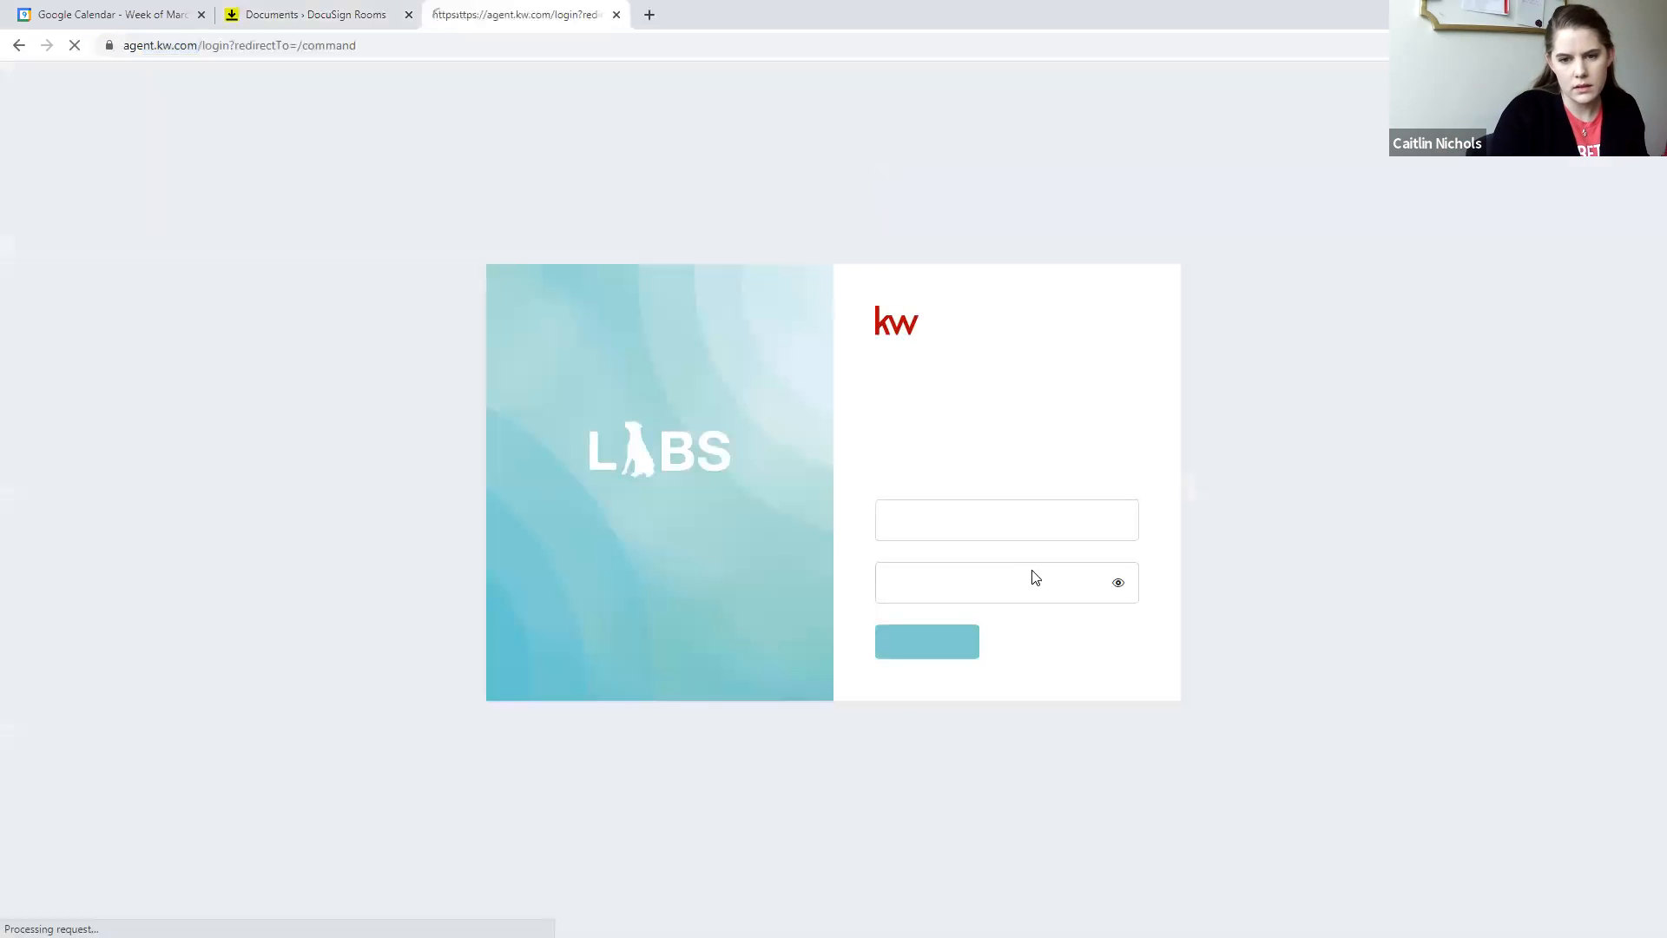
click(993, 522)
click(914, 653)
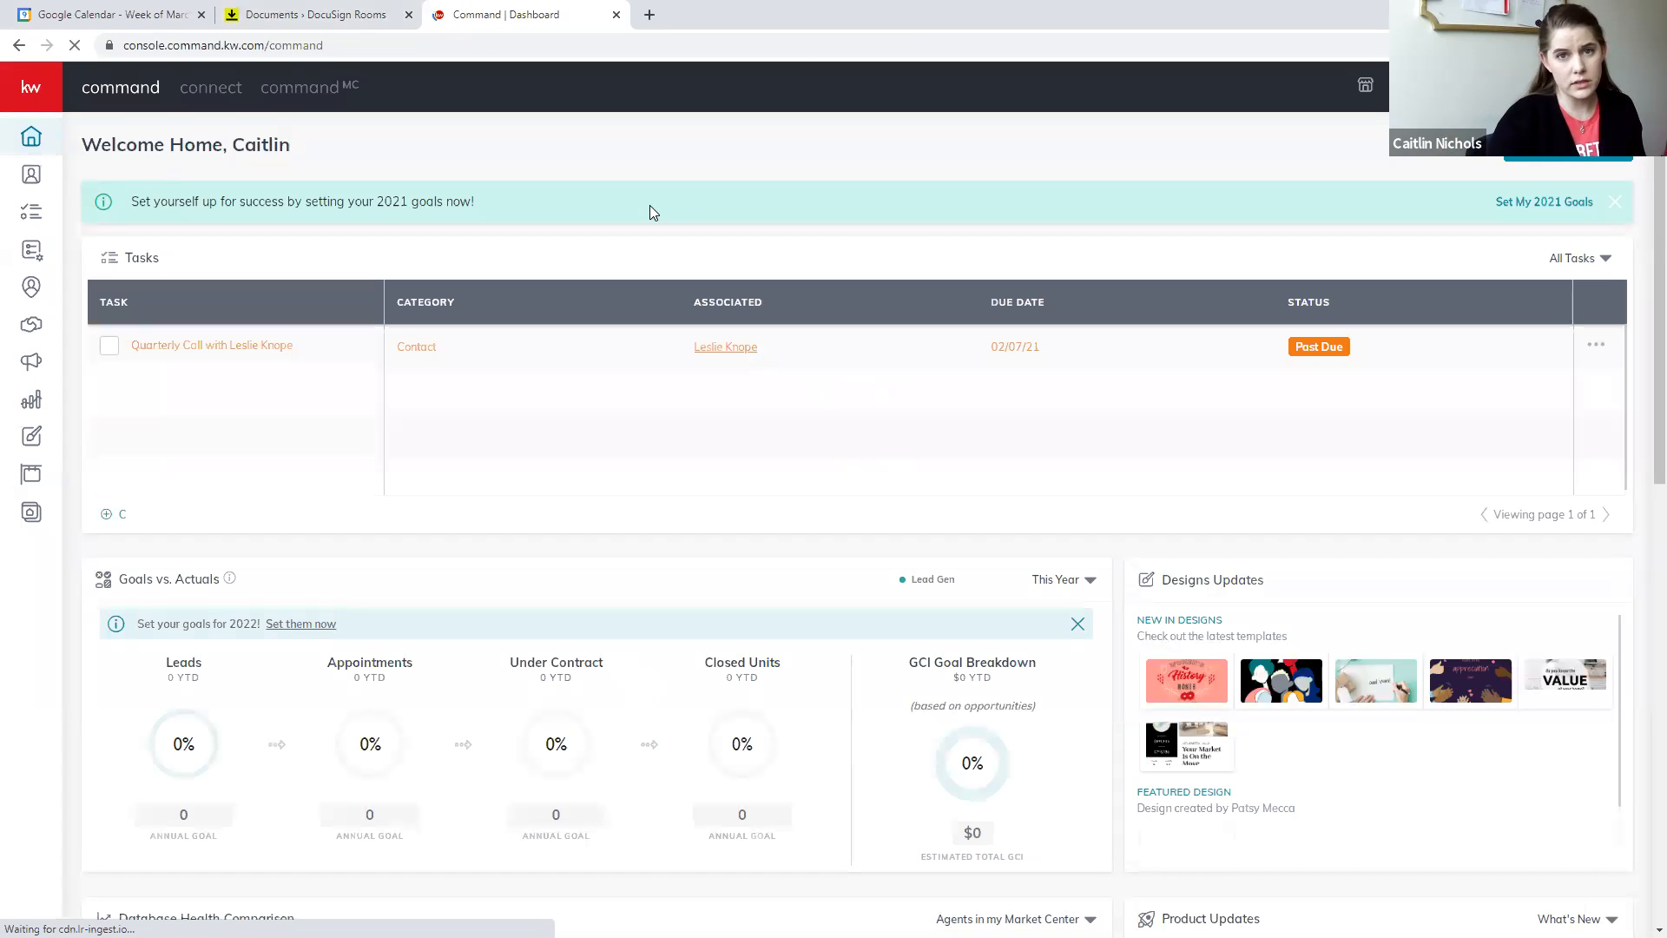
- Start a new listing opportunity in the sales pipeline, selecting the existing client contact and the co-seller
click(32, 326)
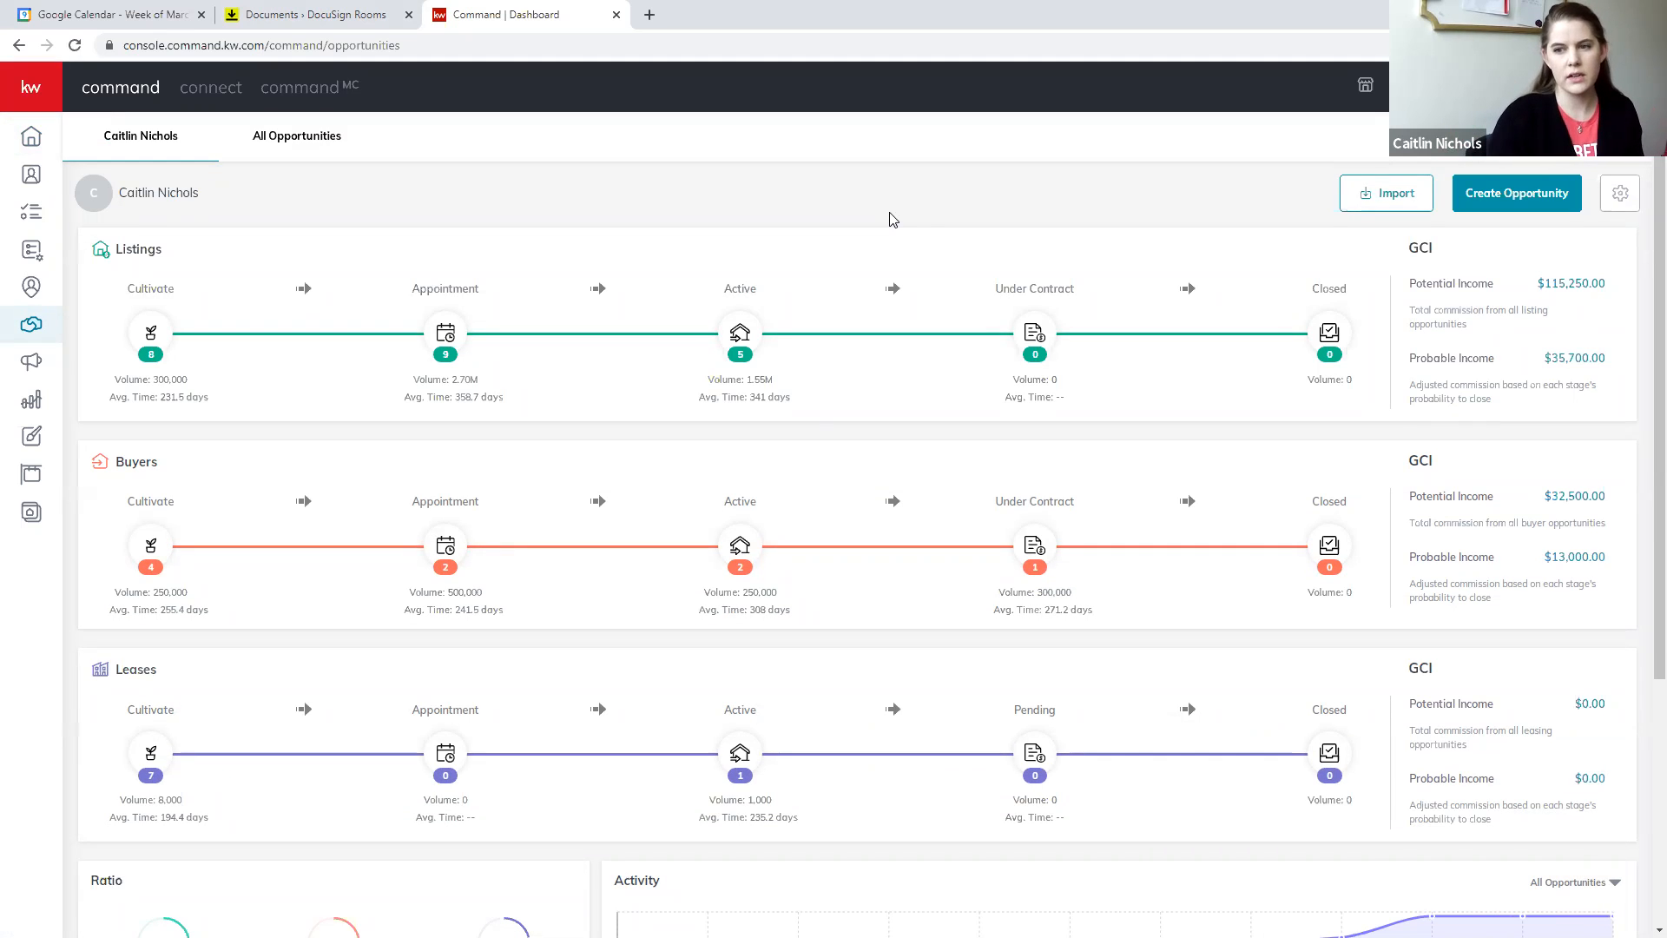
click(1467, 193)
click(674, 401)
text(cinderella)
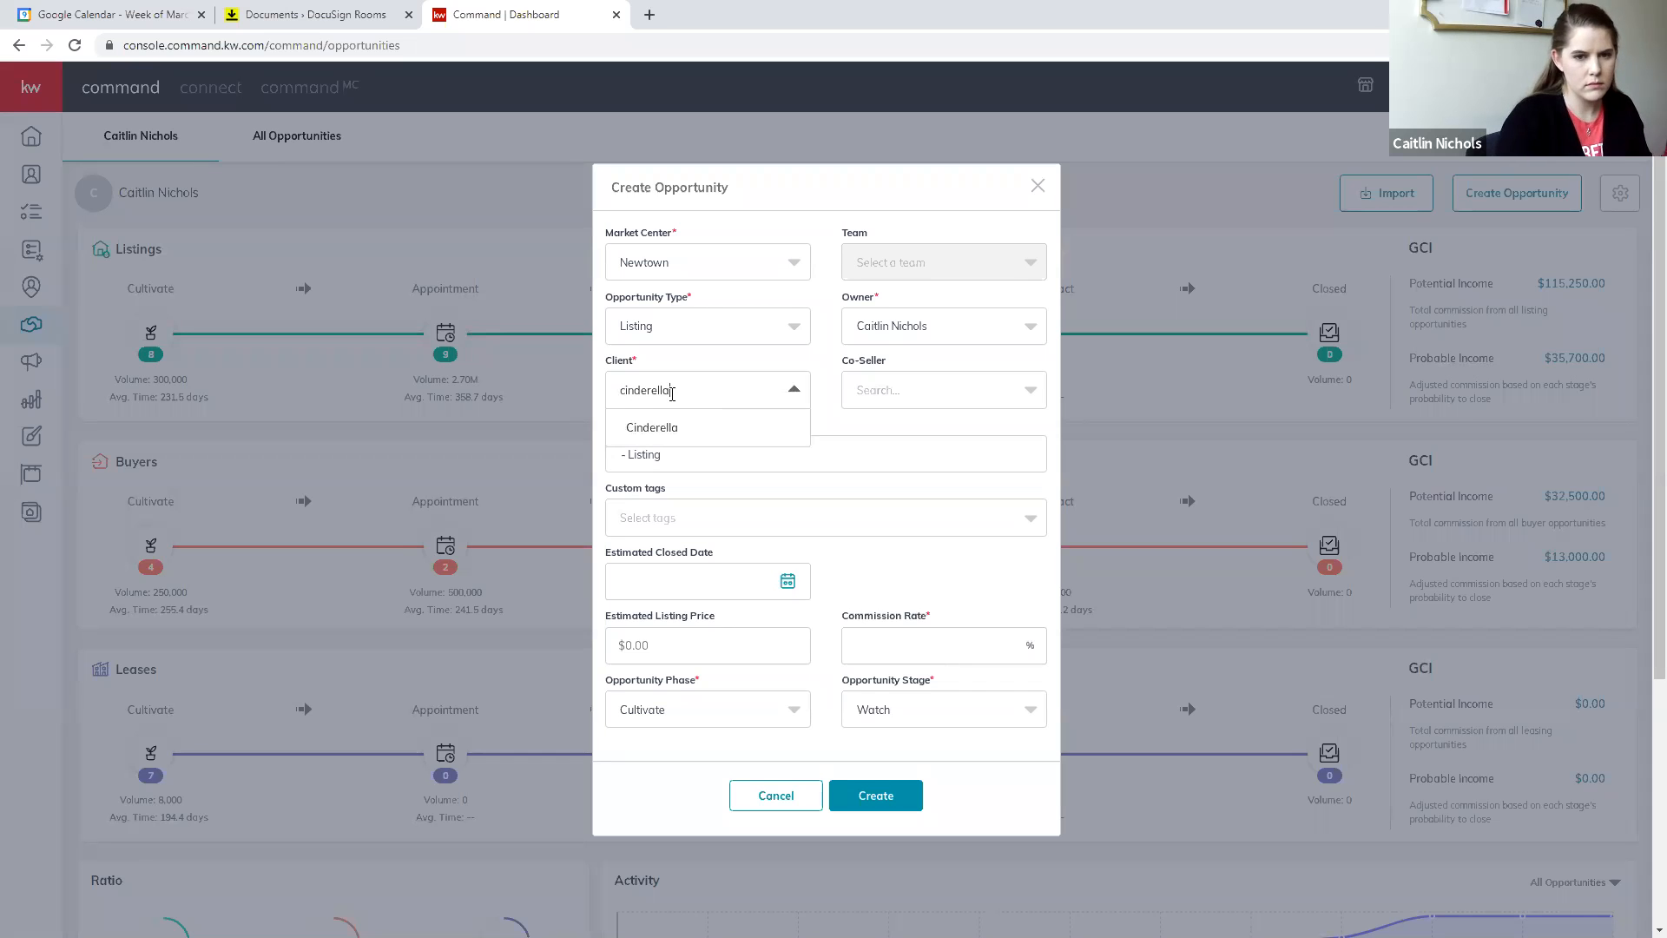
click(669, 430)
click(894, 400)
click(888, 445)
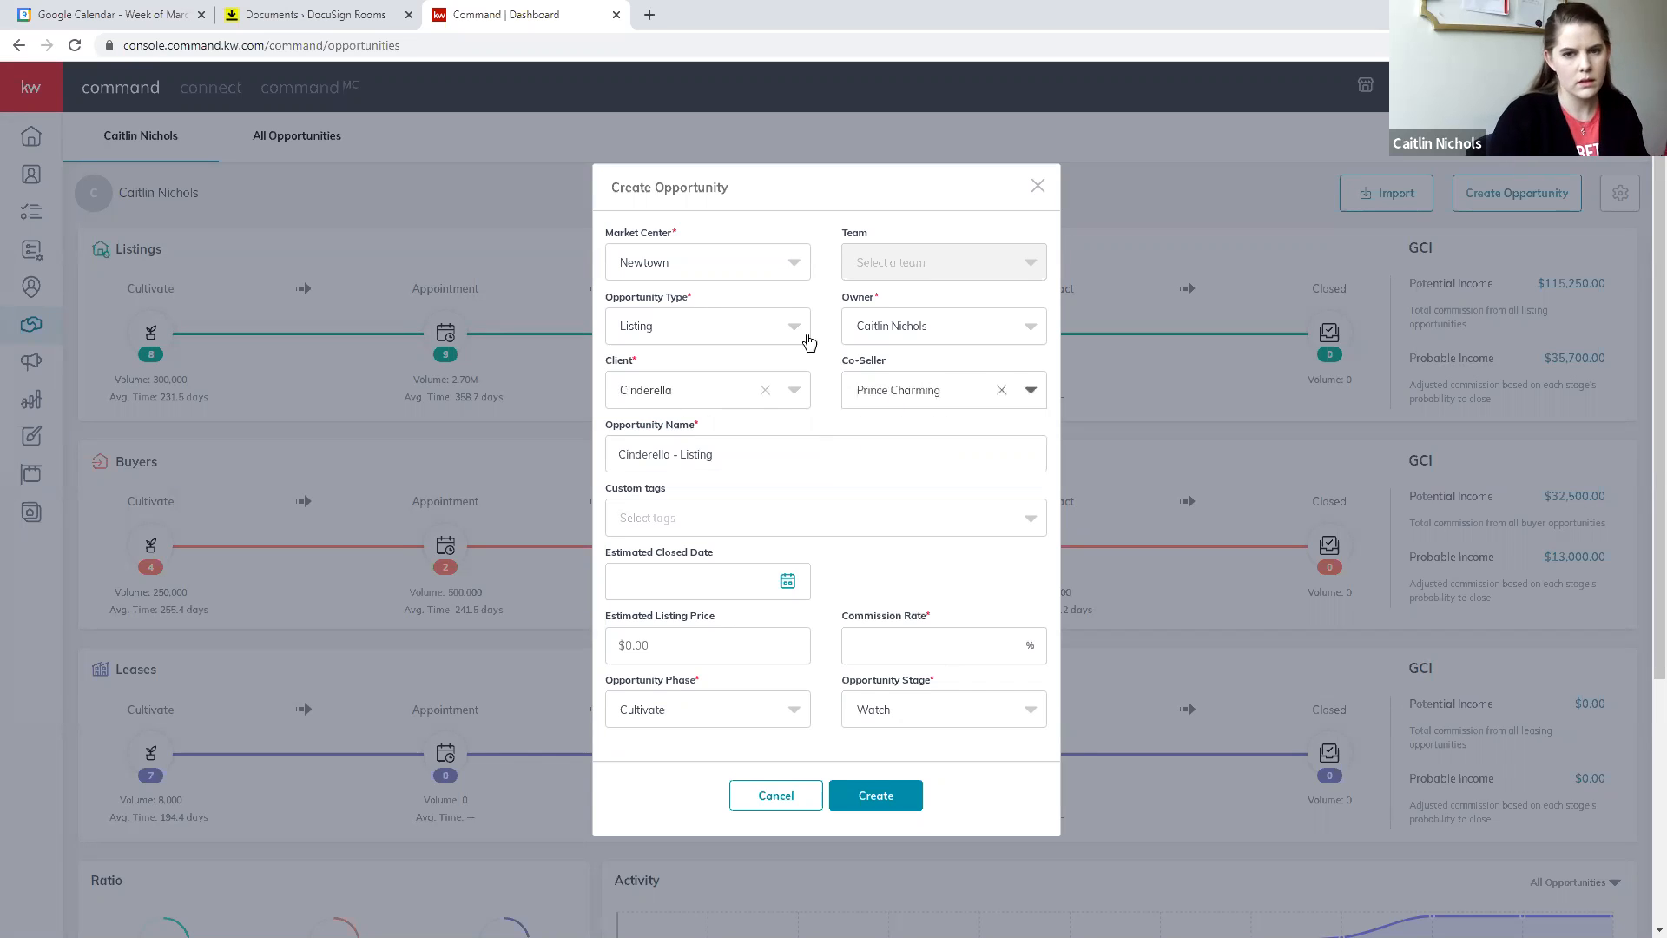
- Replace the opportunity name with the property's street address, city and state
click(675, 455)
key(ctrl+a)
text(123)
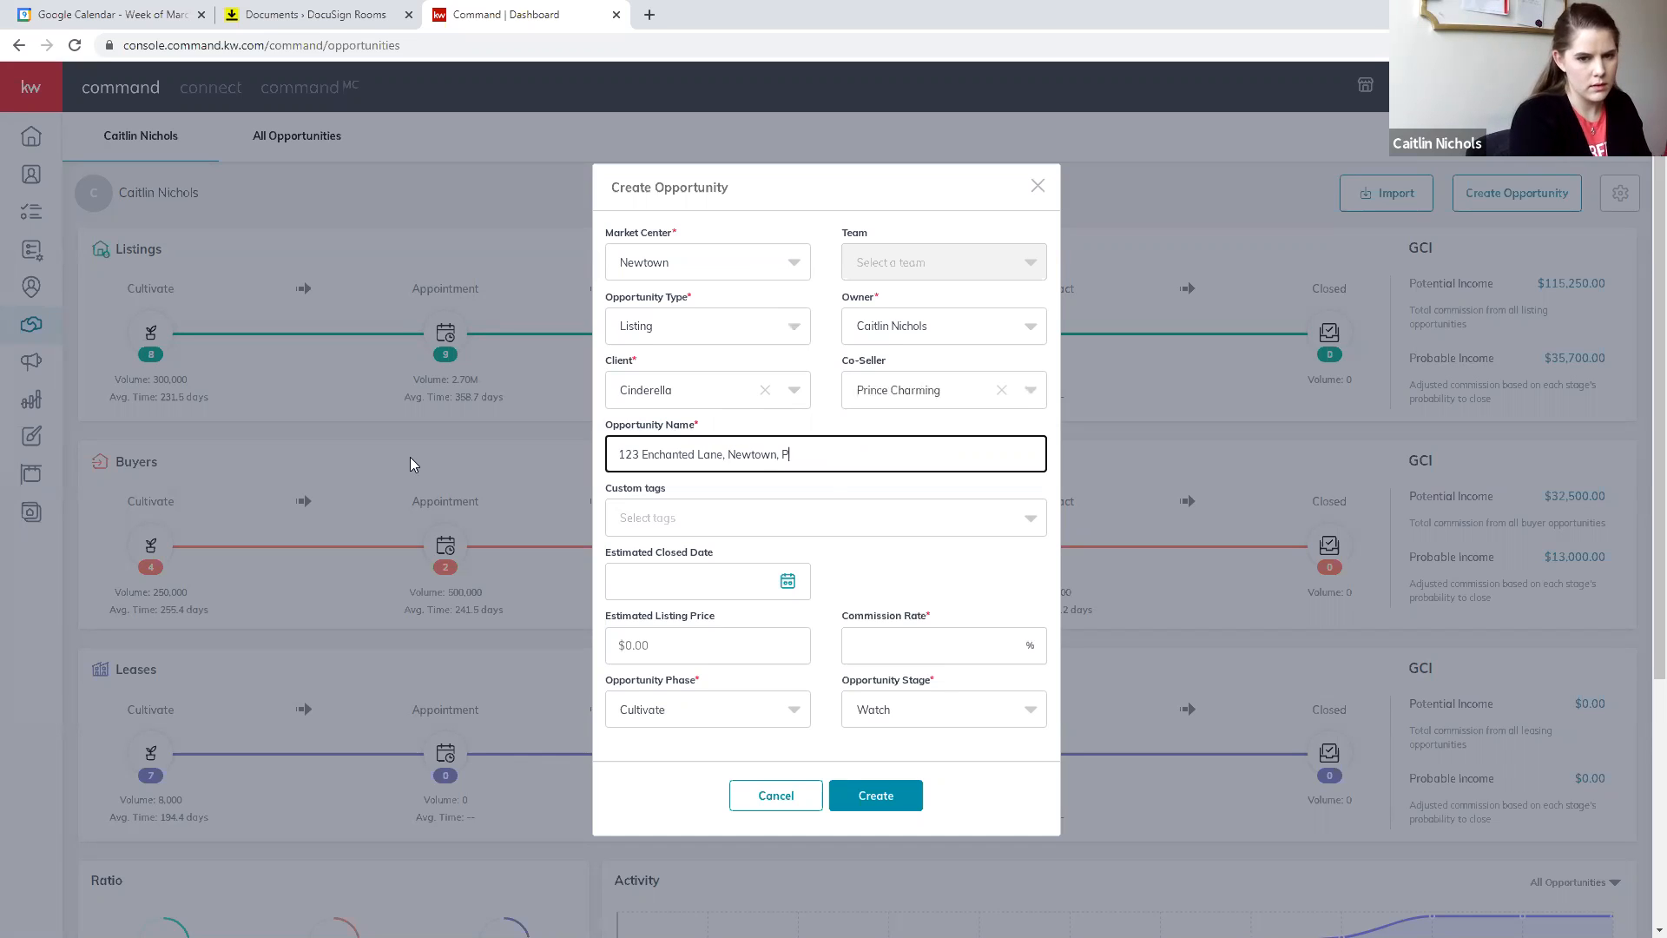
- Set the opportunity's estimated listing price to $300,000.00 and its commission rate to 2.5%
click(704, 647)
text(3)
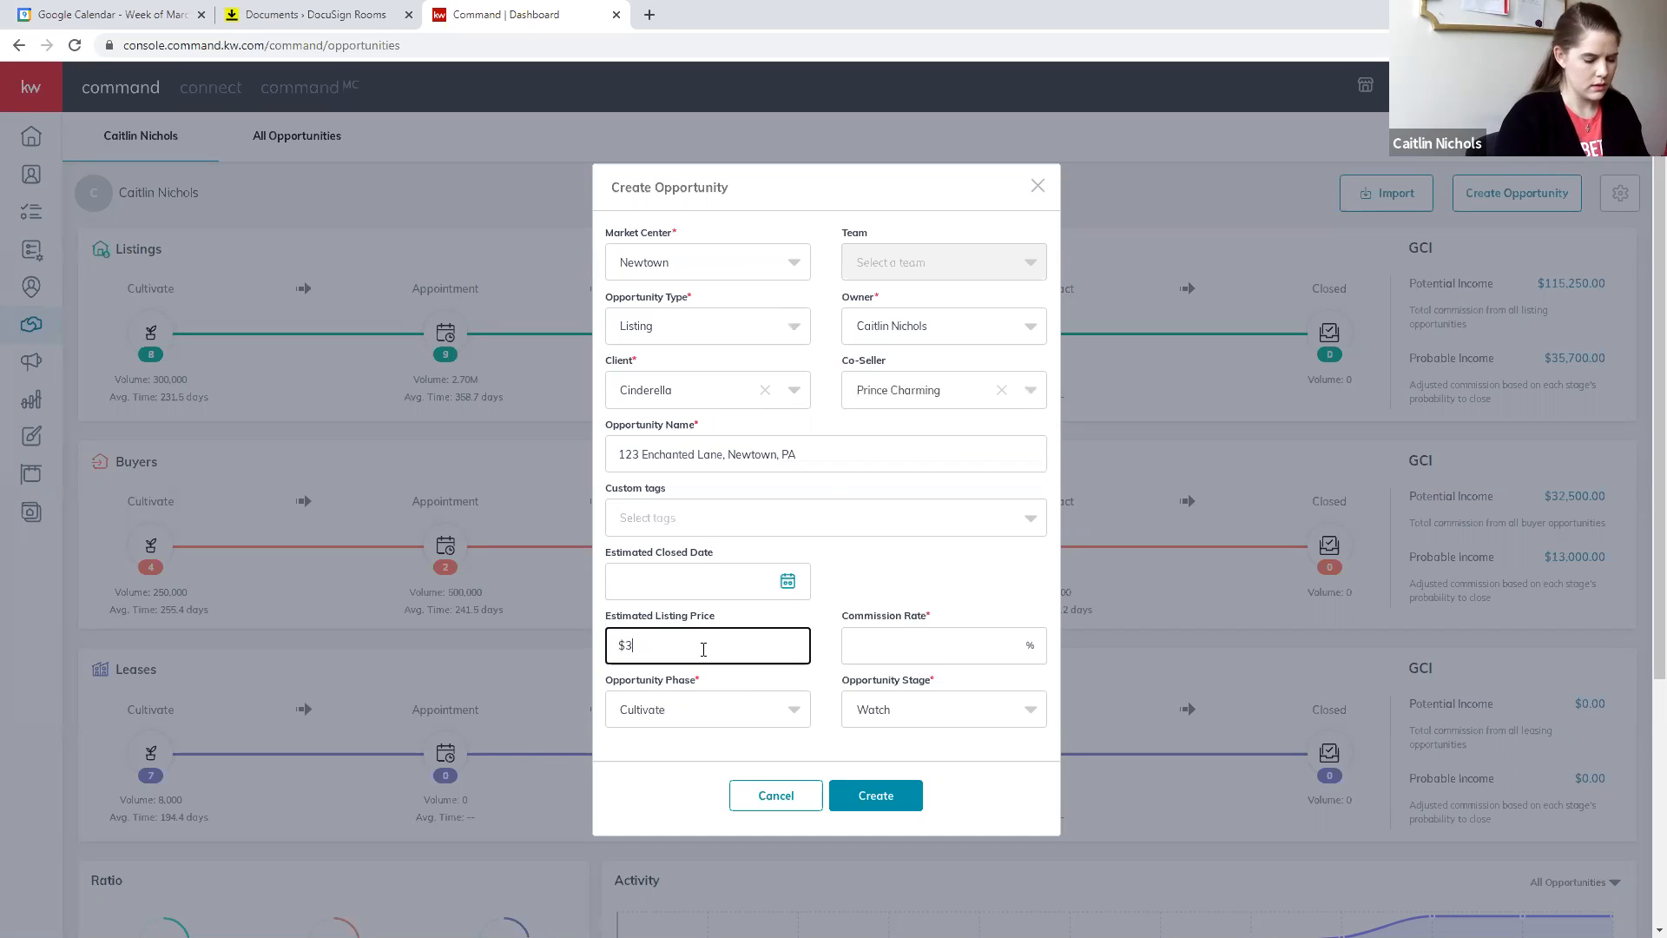
click(971, 639)
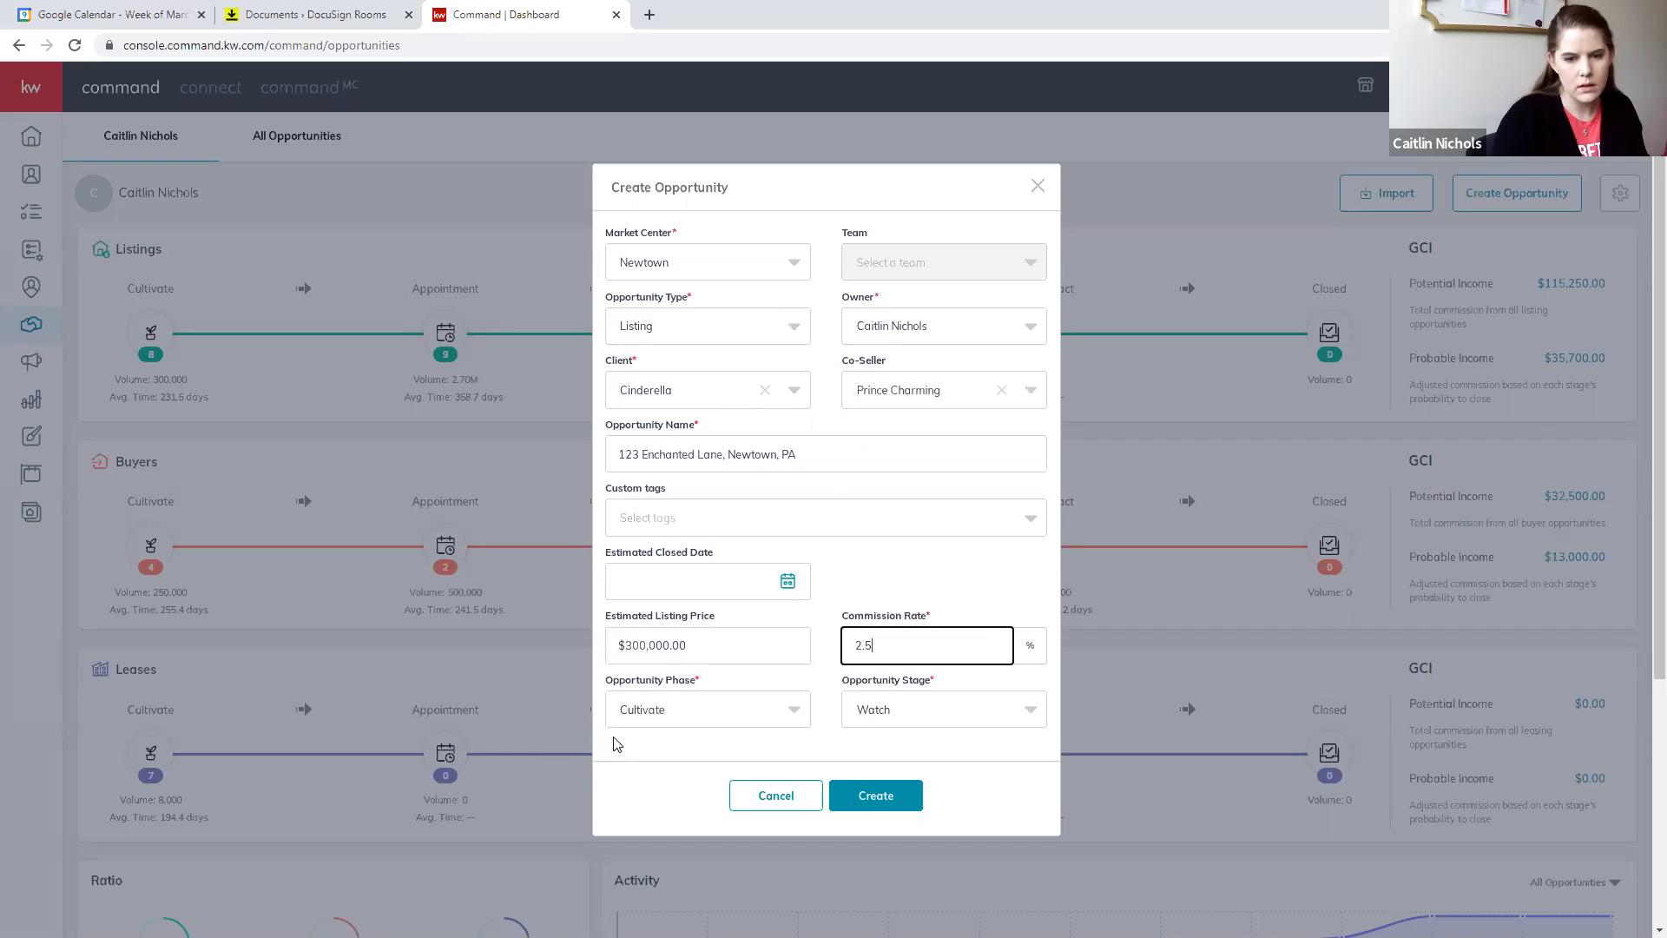
- Set the opportunity phase to Appointment and the stage to Scheduled, and create the opportunity
click(745, 710)
click(651, 624)
click(963, 724)
click(951, 621)
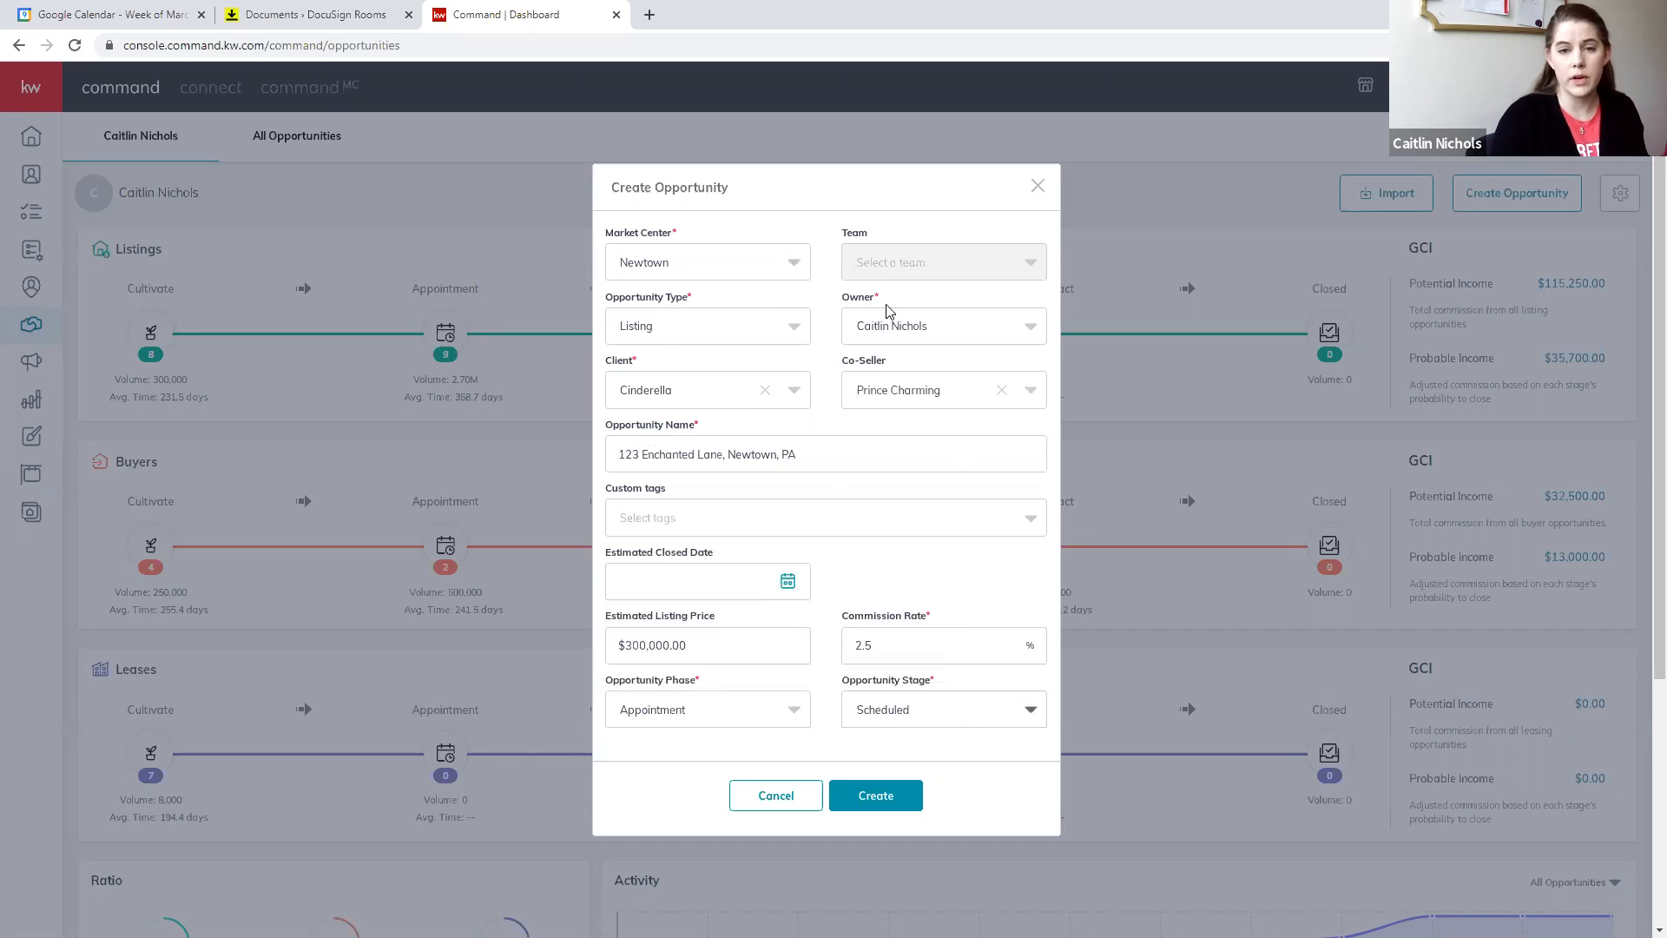
click(841, 810)
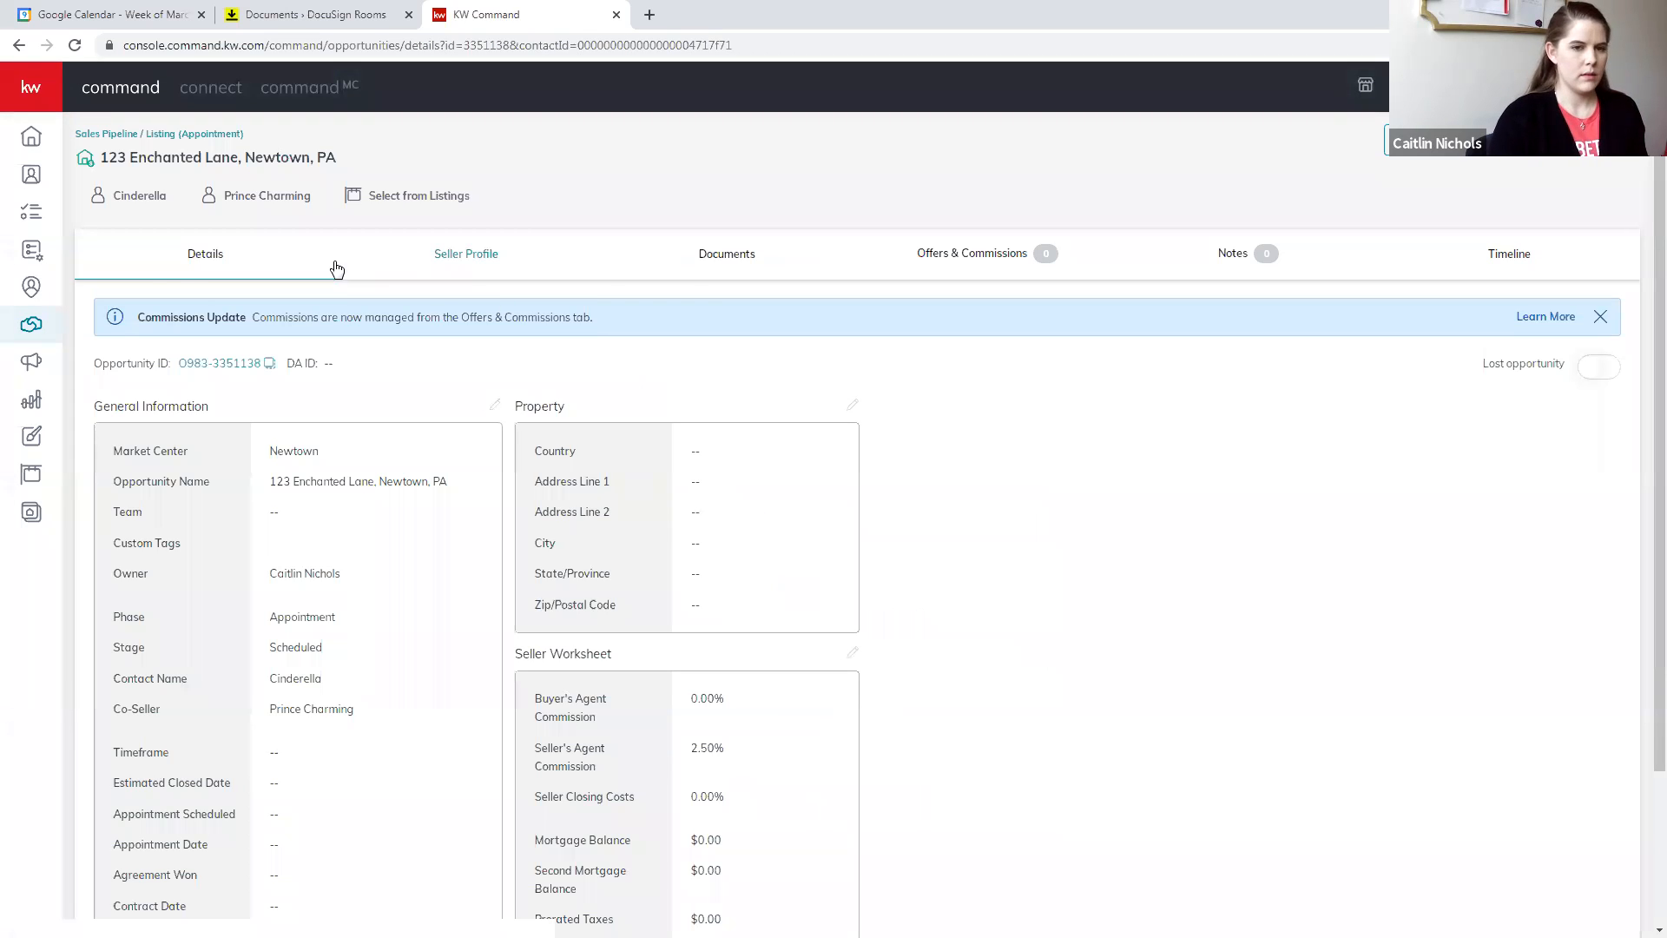
- Start a DocuSign transaction from the new opportunity's documents
click(724, 259)
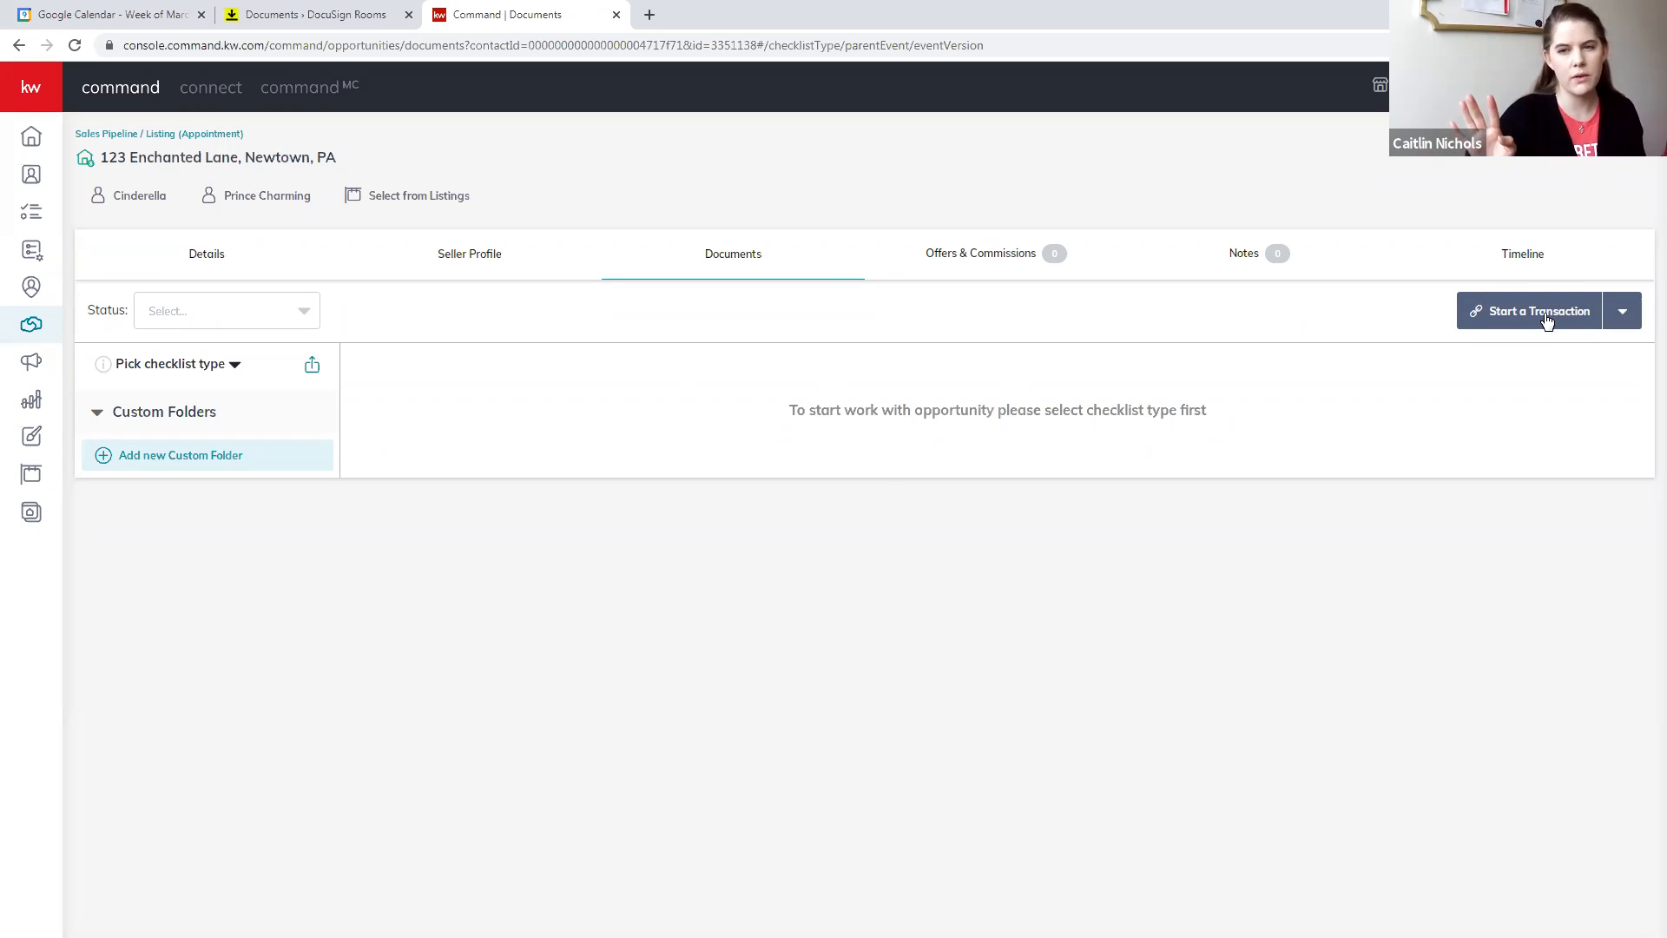
click(1546, 320)
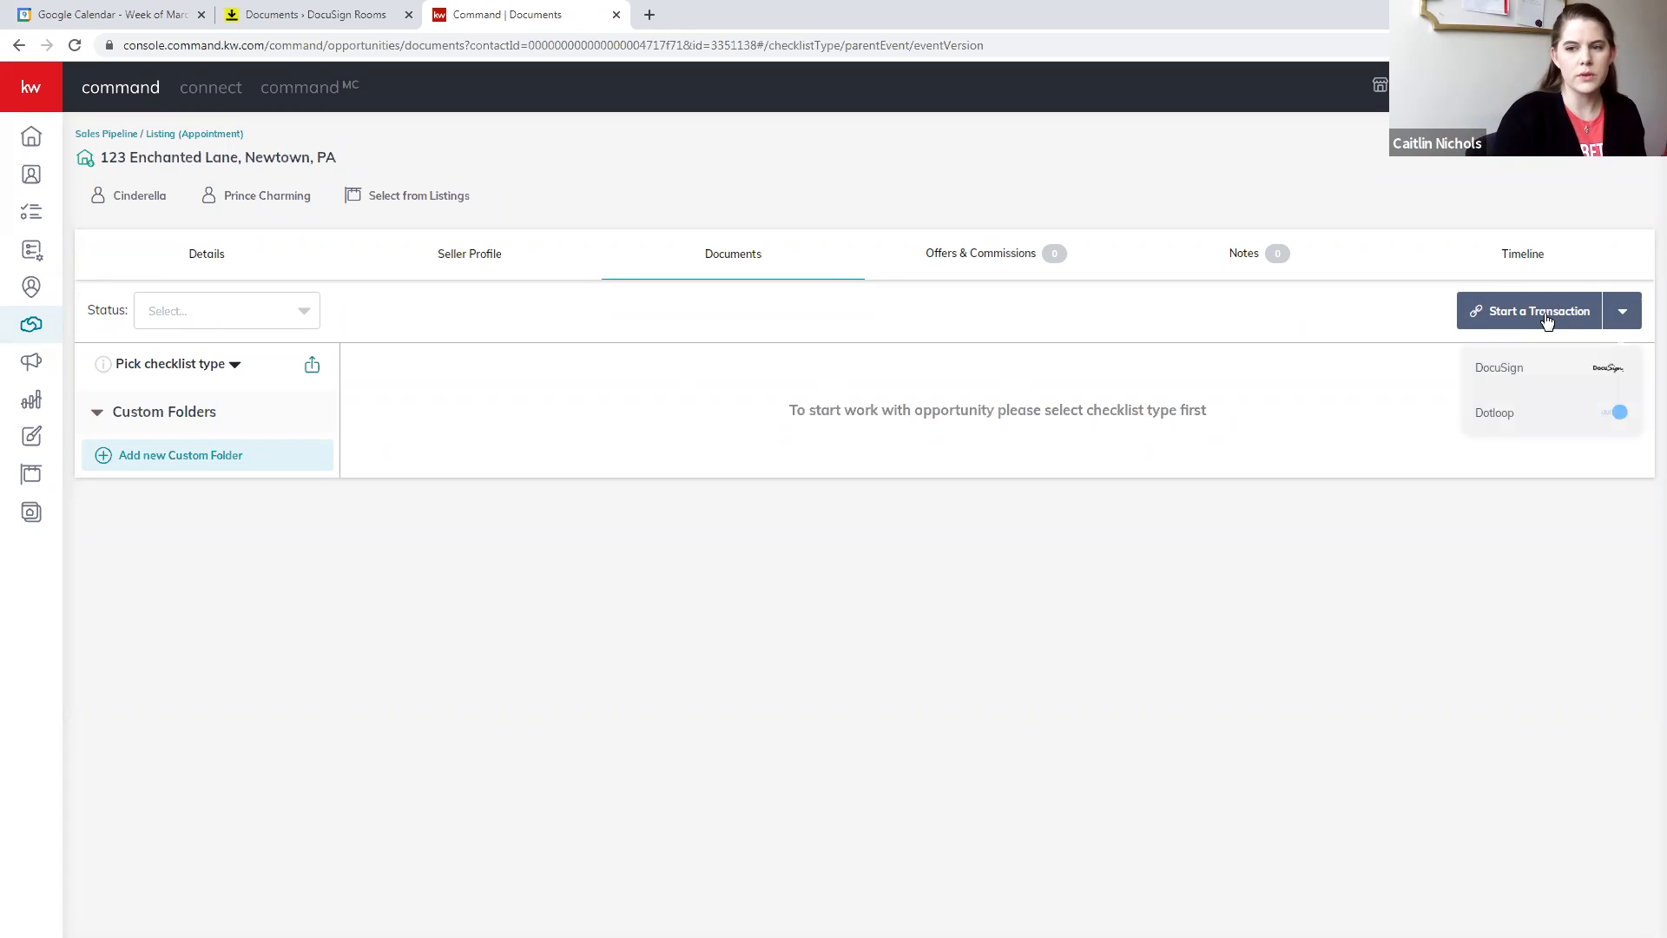
click(1521, 371)
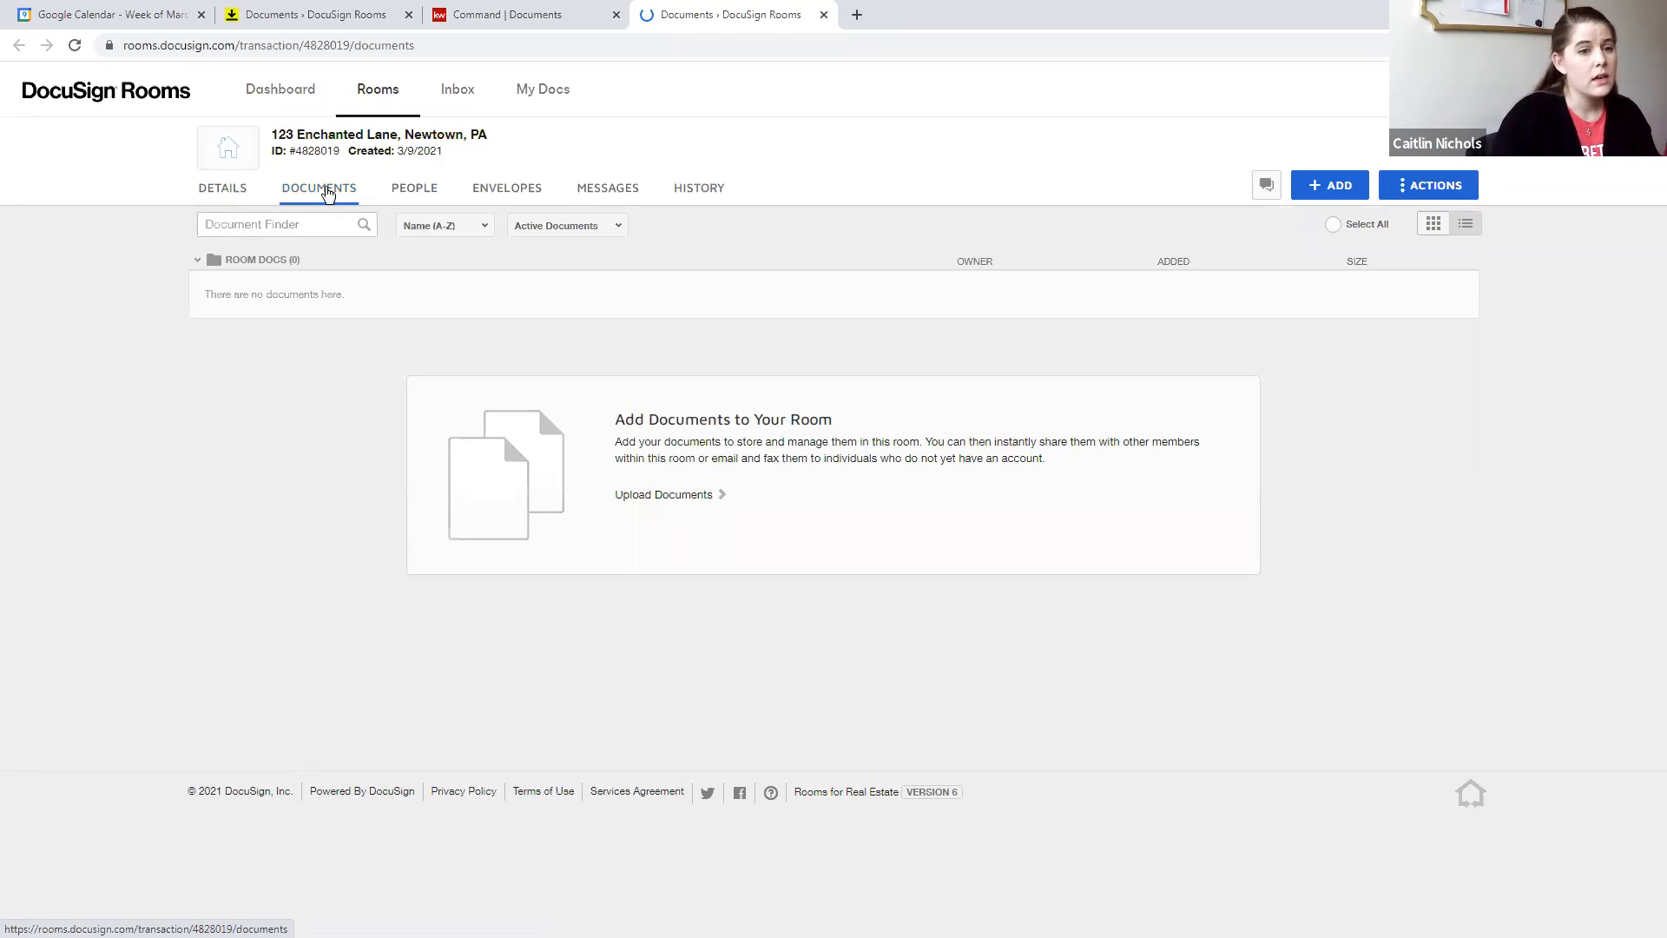
- Review the new DocuSign room's details, including the contact information for Seller 1 and Seller 2
click(218, 191)
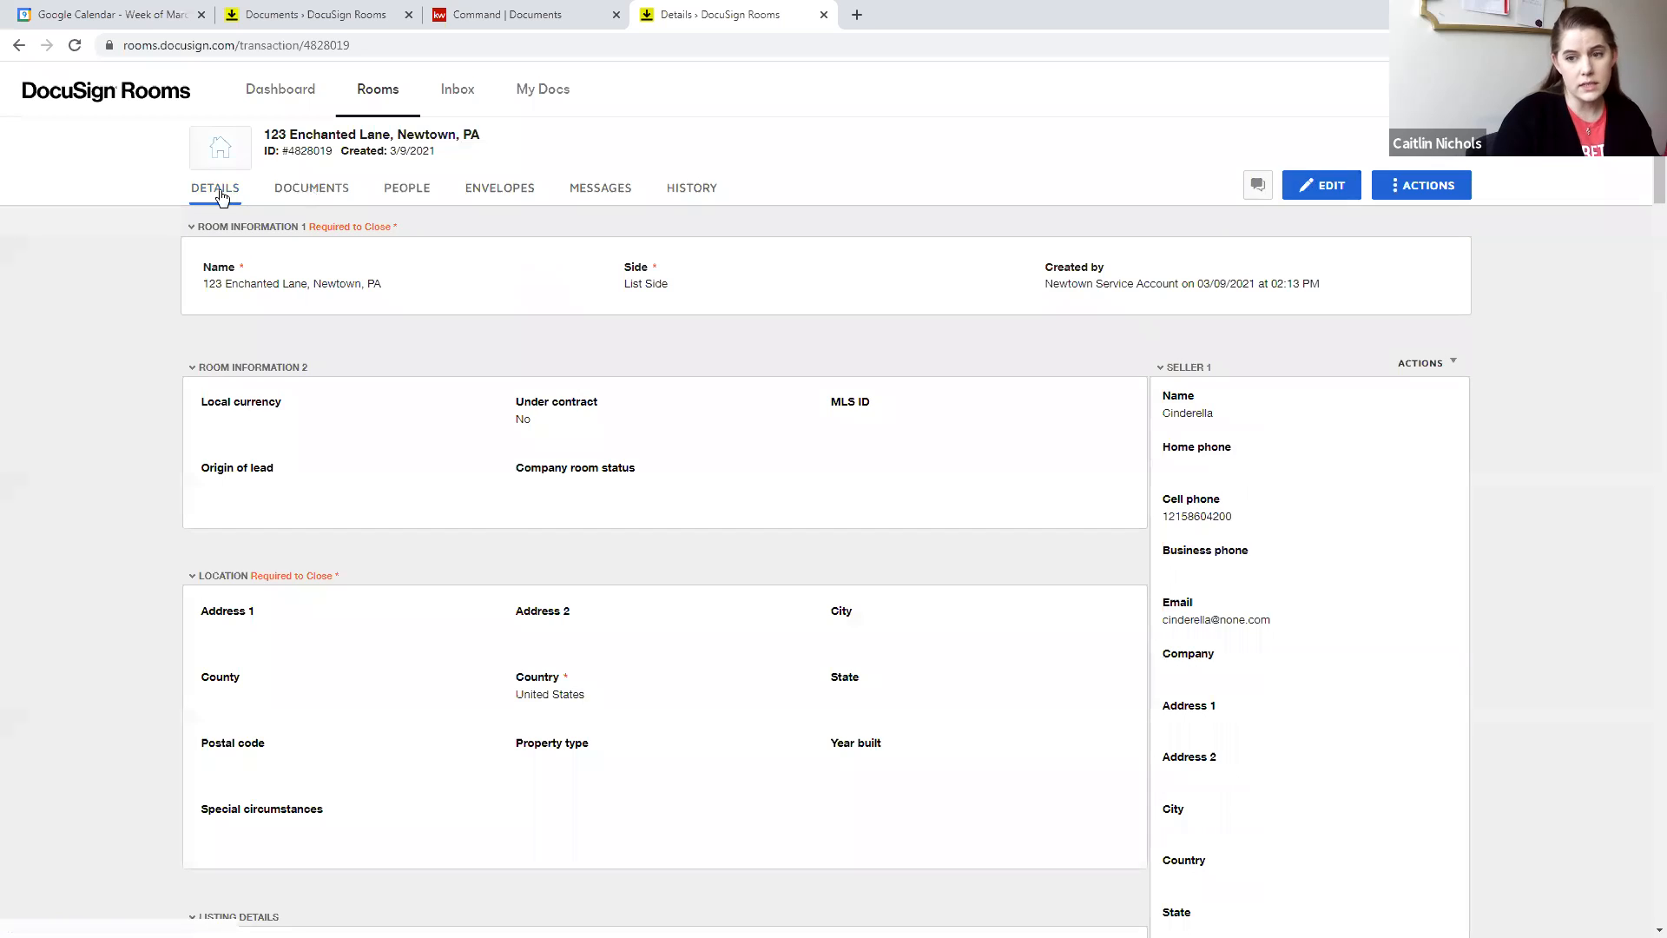
scroll(1250, 369, down, 1)
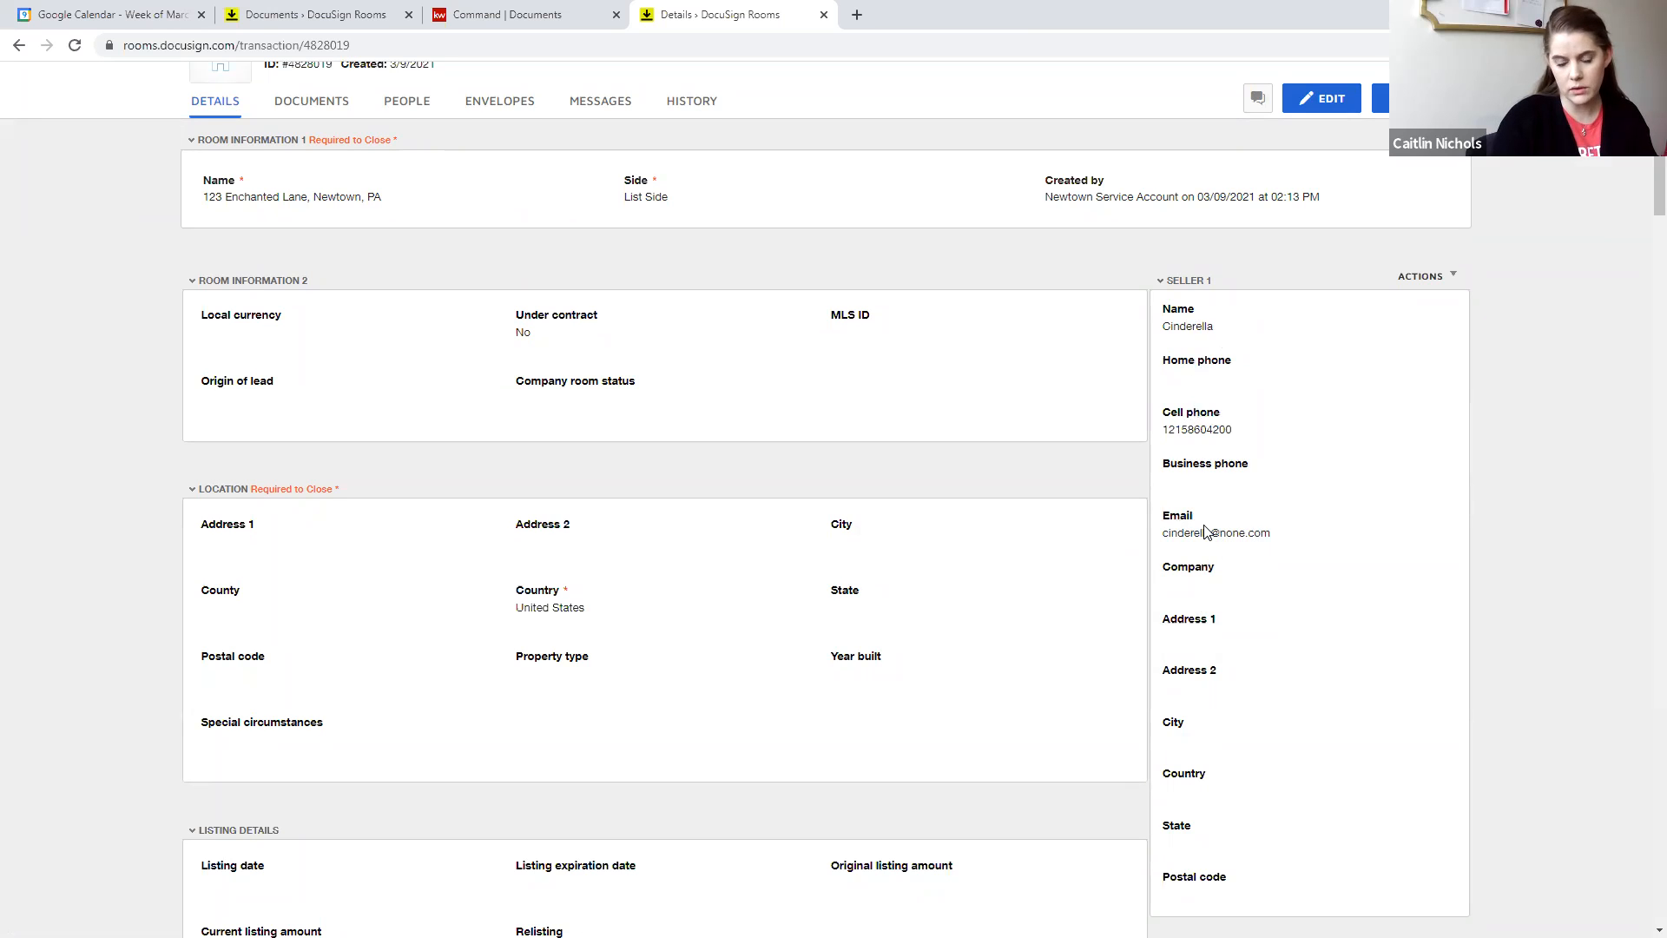
scroll(1207, 521, down, 8)
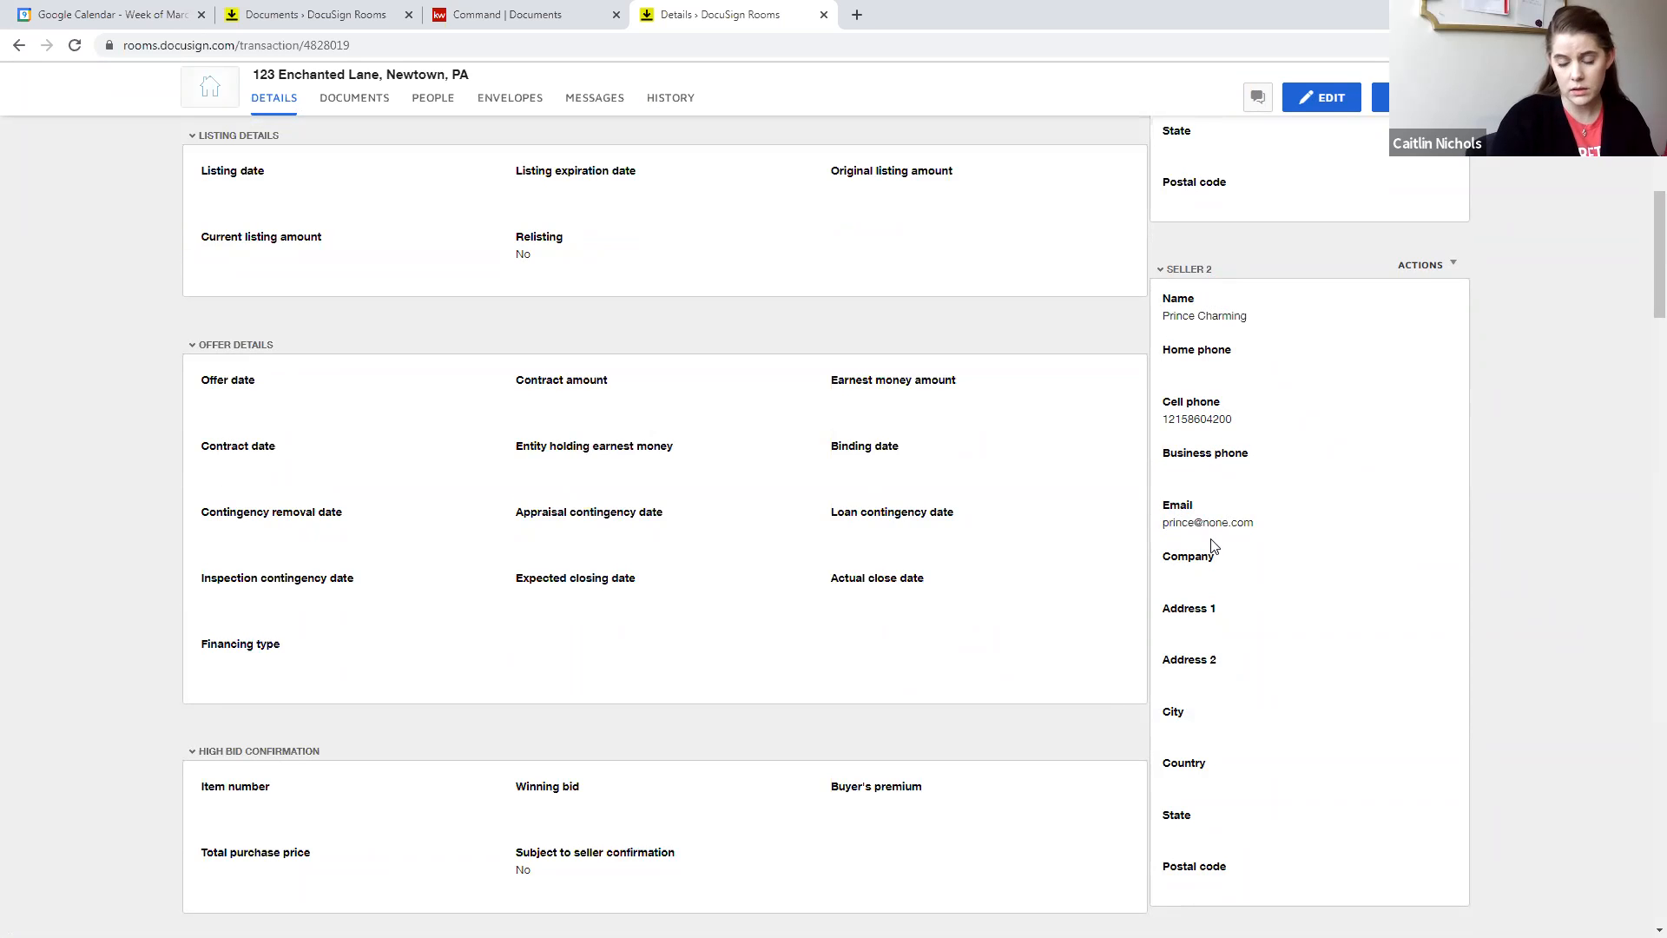
- Add the preselected required forms from the PA Listing For SALE group of DocuSign Forms to the room's documents
scroll(1213, 545, down, 7)
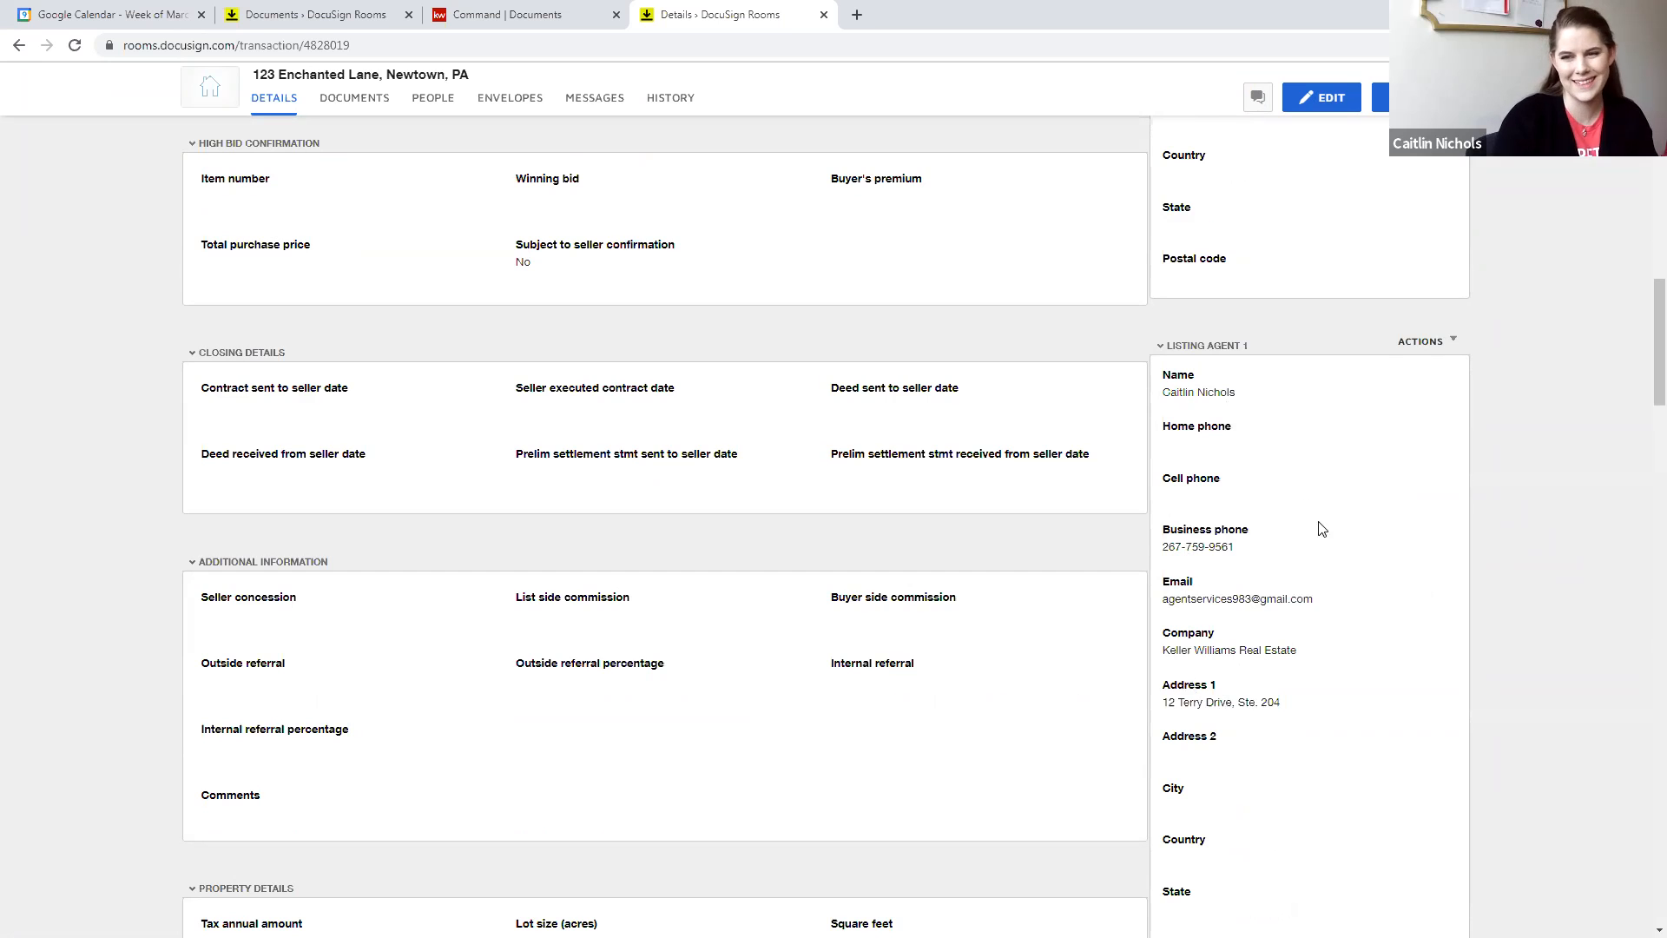
scroll(1302, 630, up, 5)
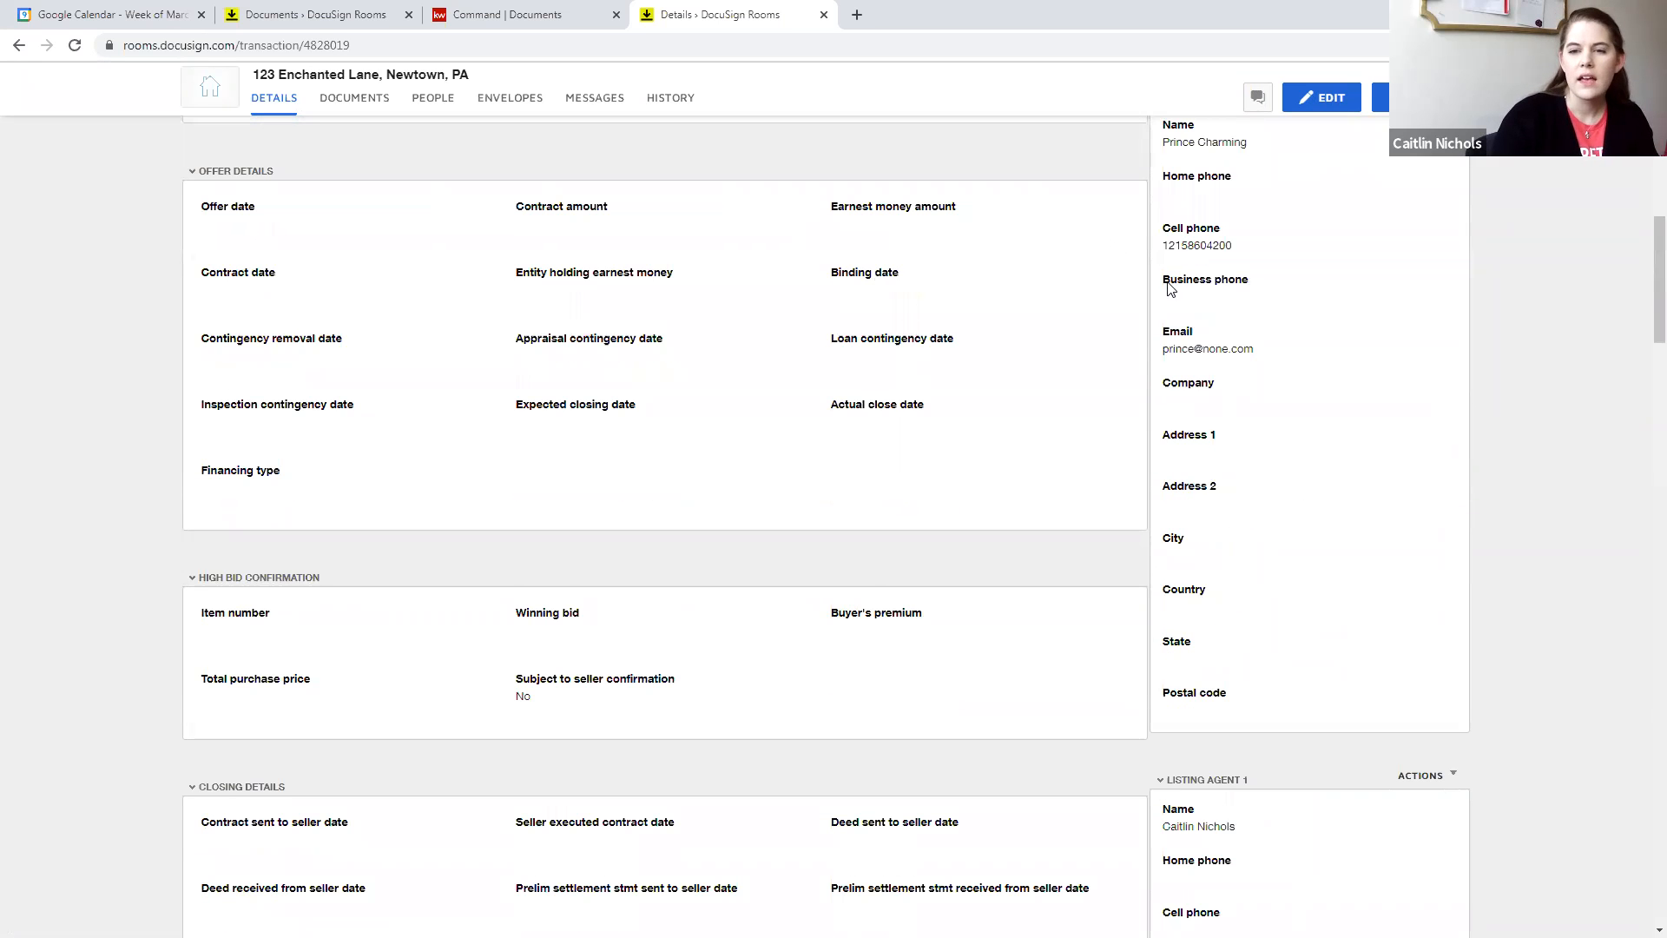
scroll(1337, 382, up, 10)
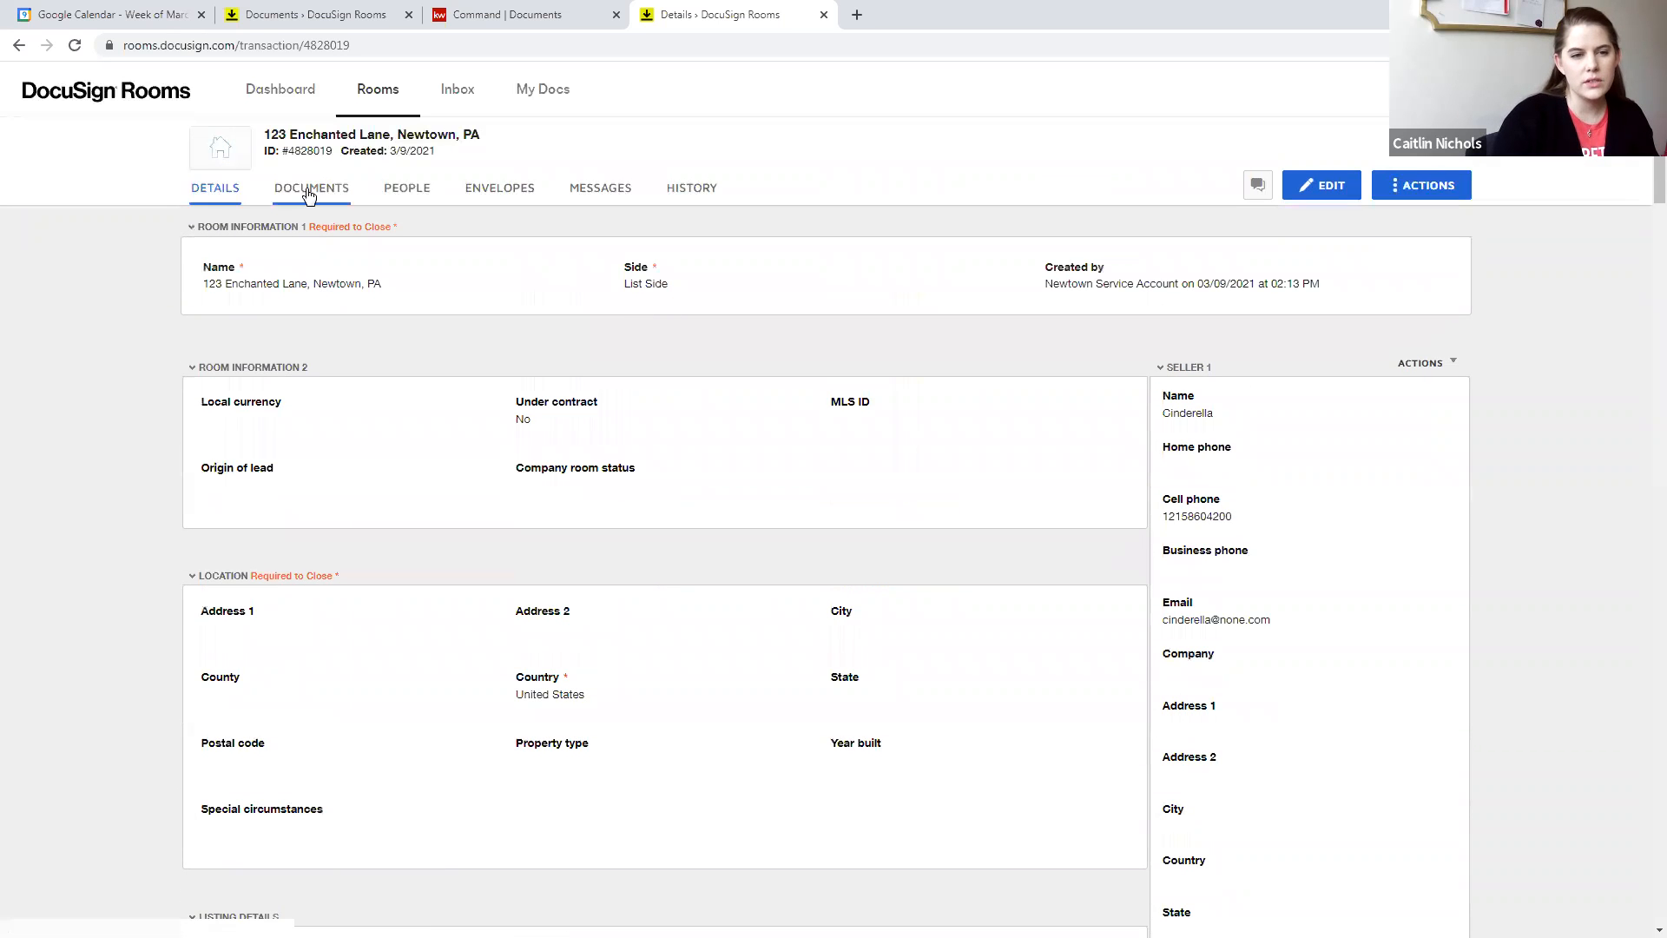
click(308, 189)
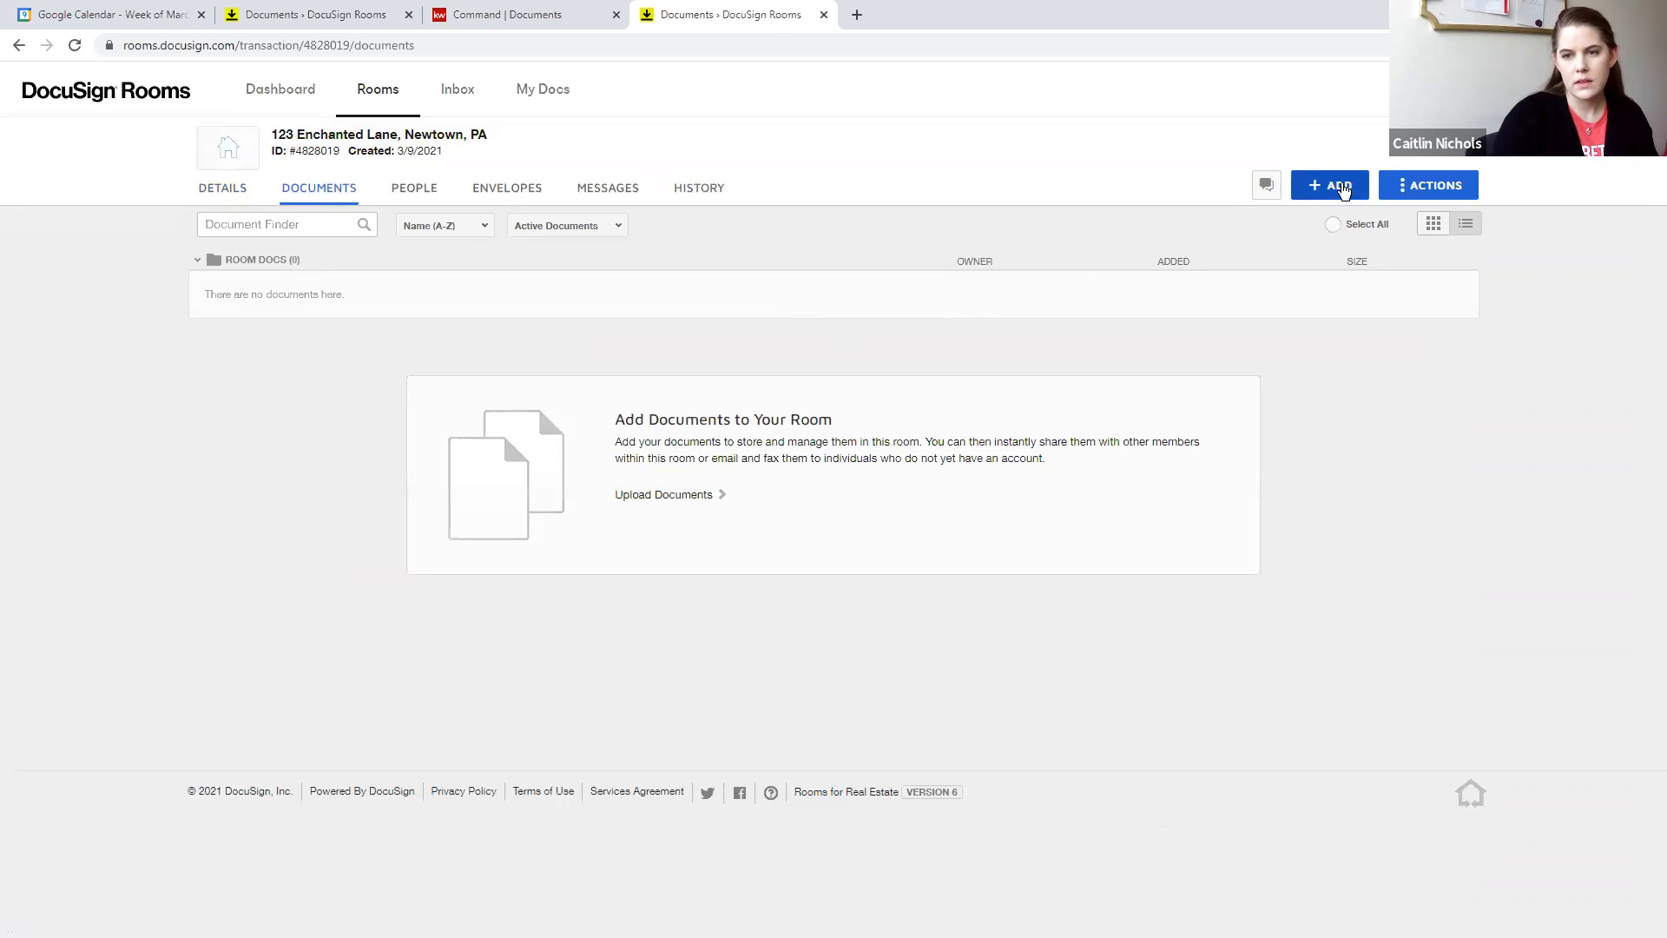
click(1341, 189)
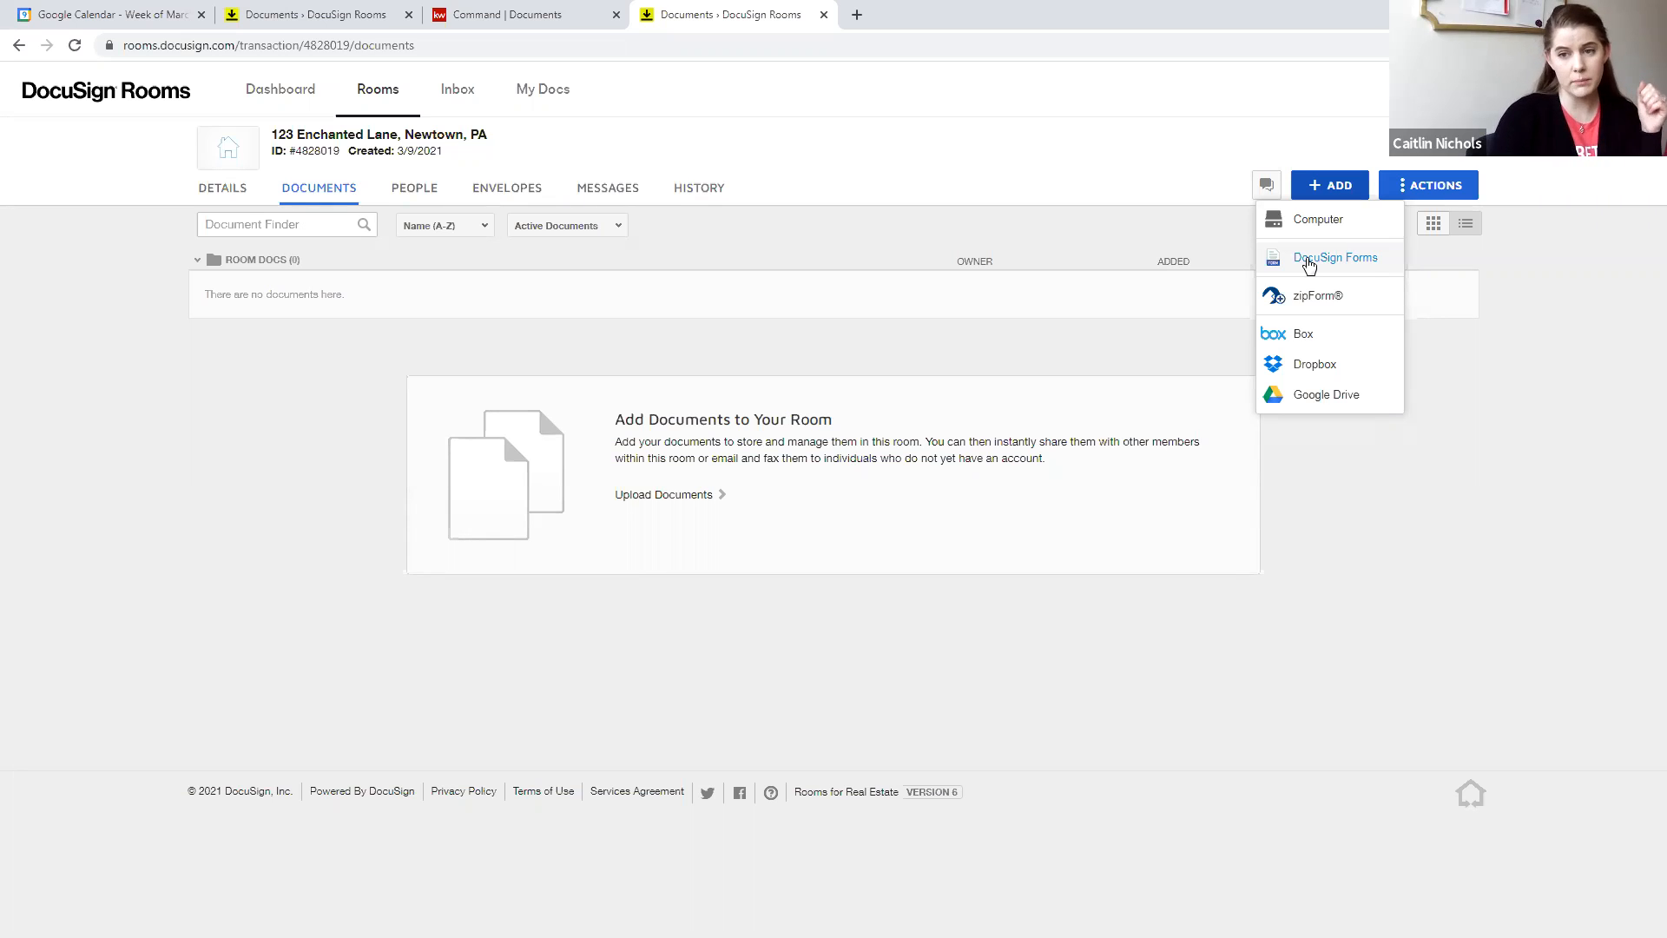
click(1308, 260)
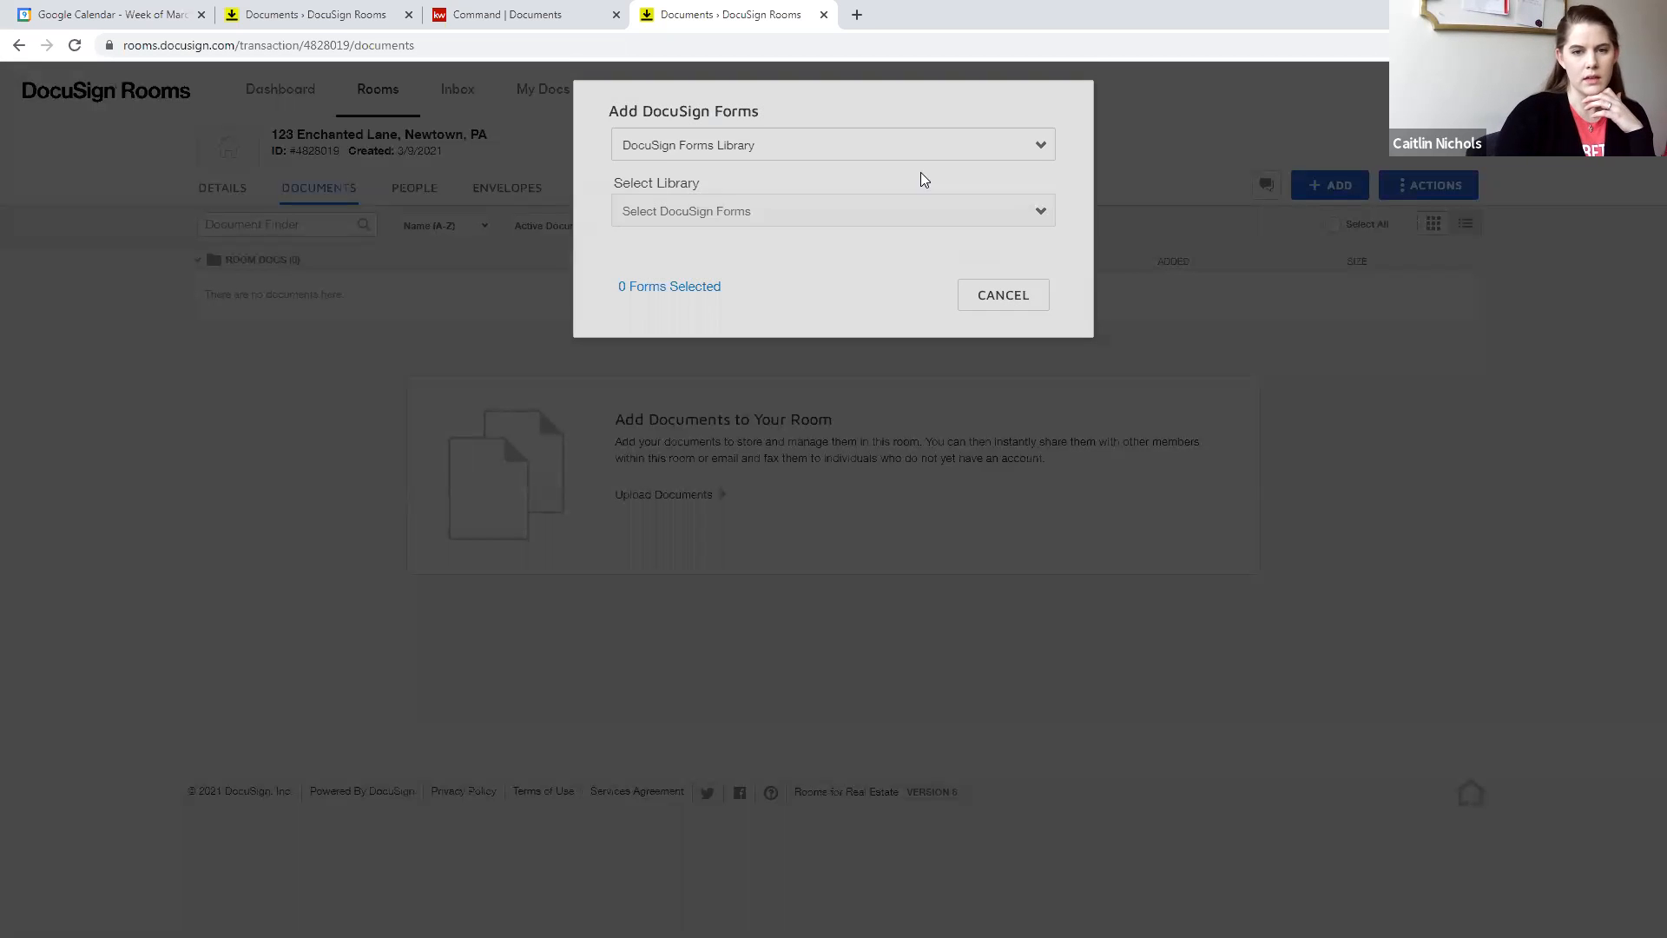
click(674, 159)
click(671, 189)
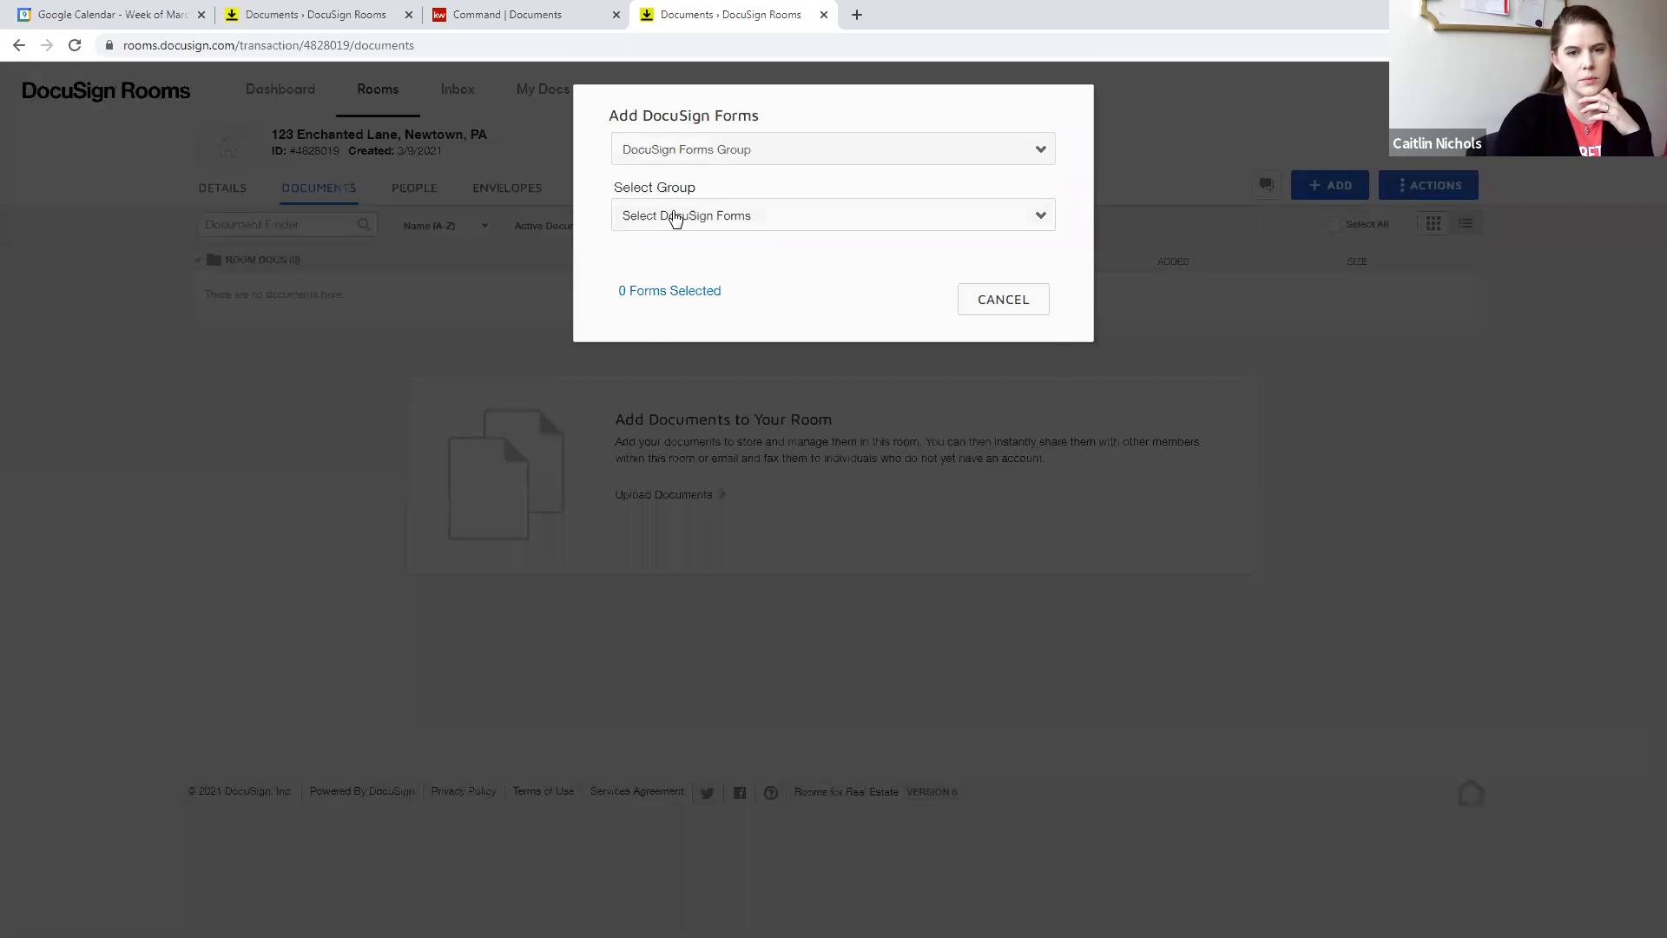
click(675, 216)
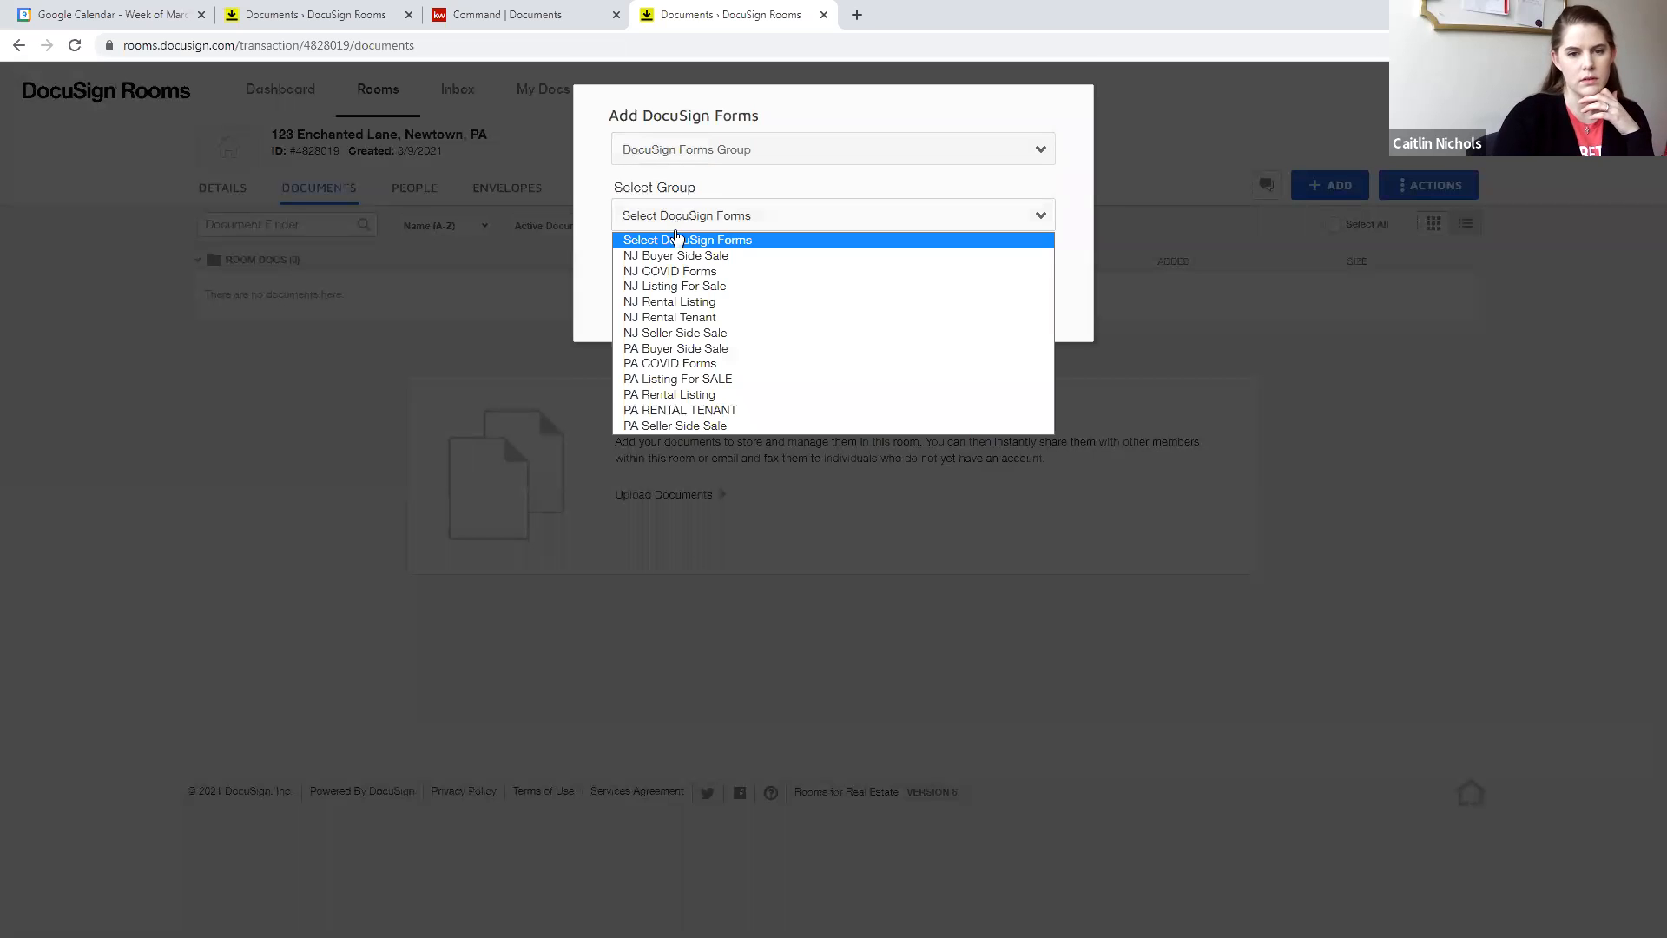
click(668, 378)
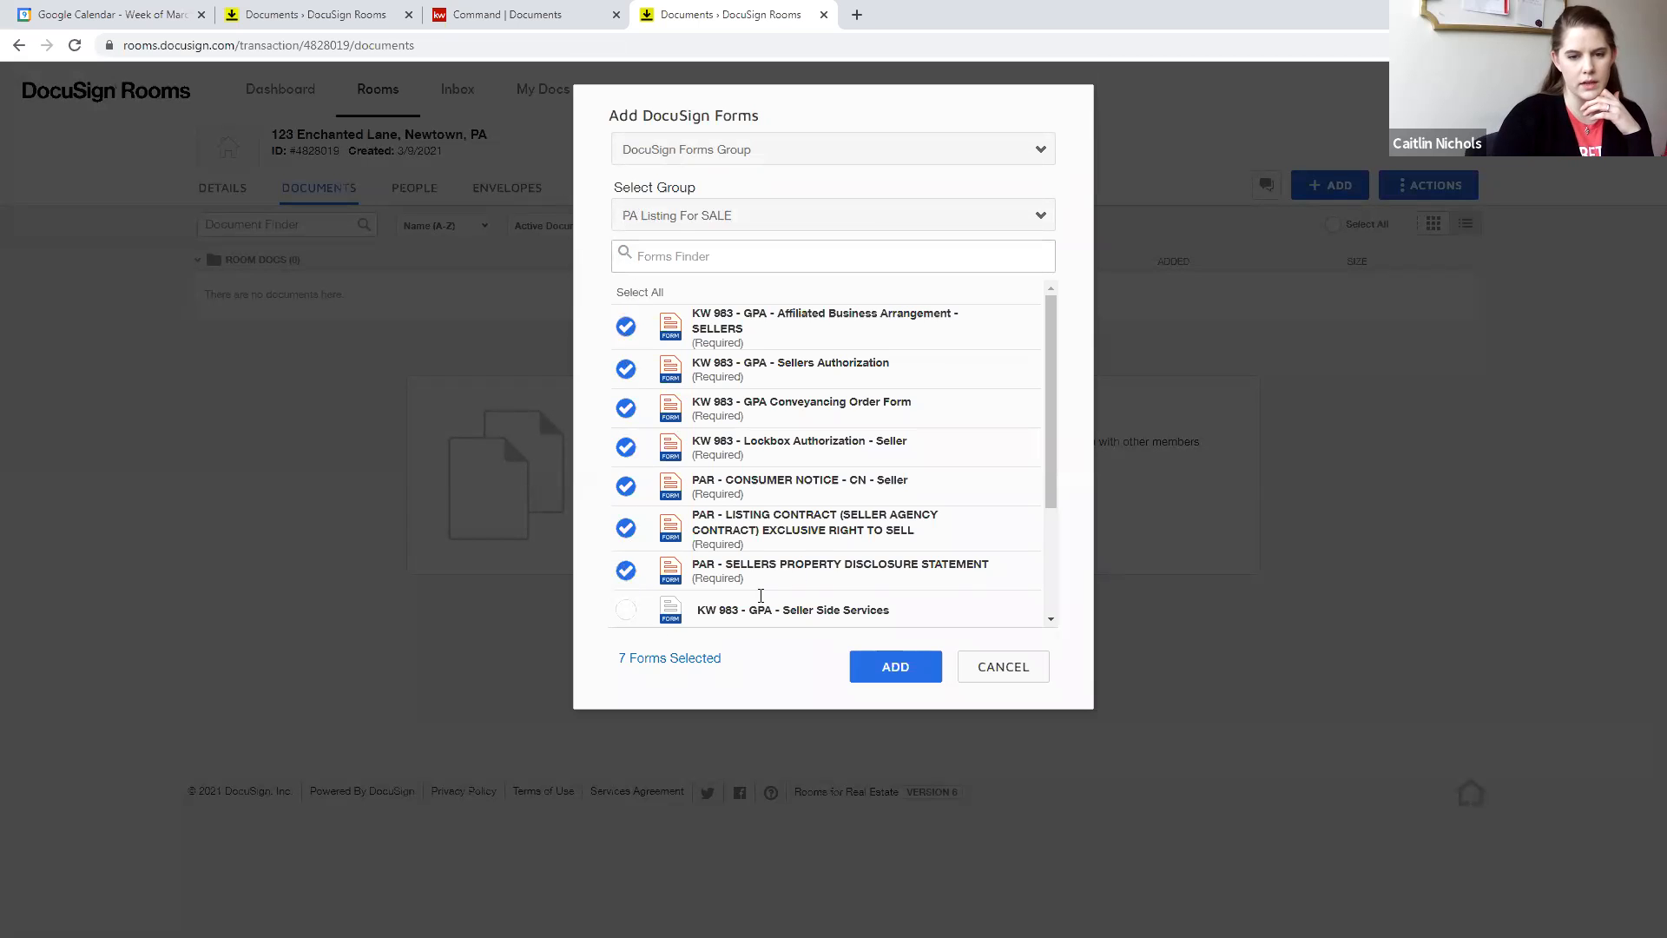
click(911, 673)
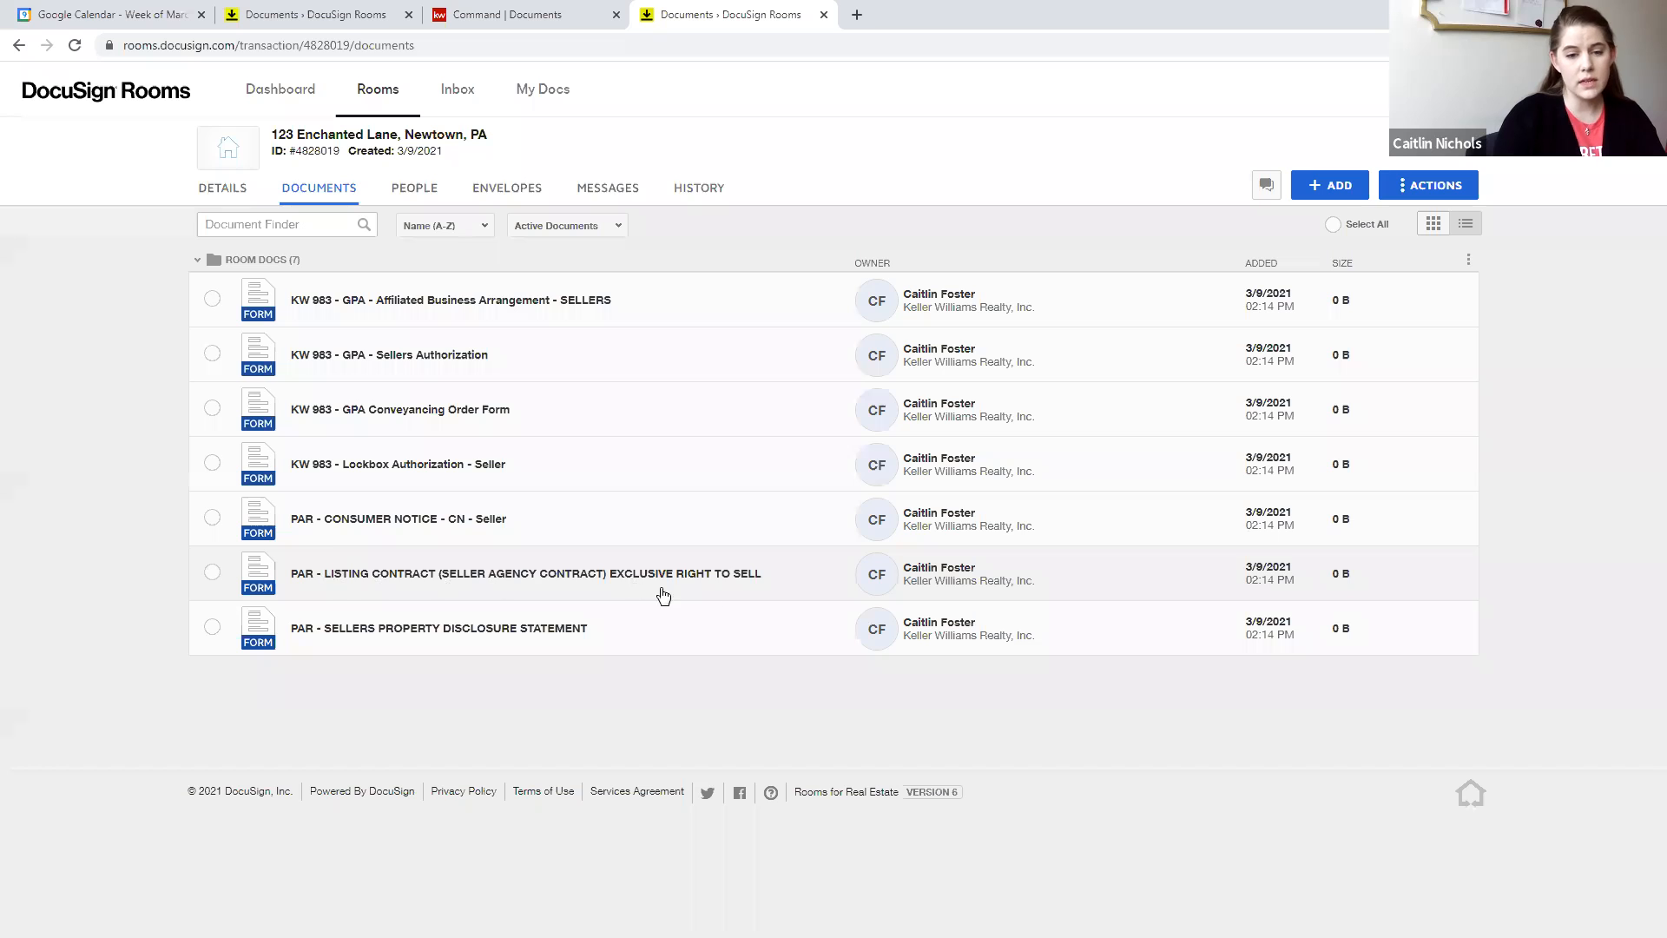
- Apply the saved form template to the room's PAR listing contract, and open the form to check its prefilled fields
right_click(346, 576)
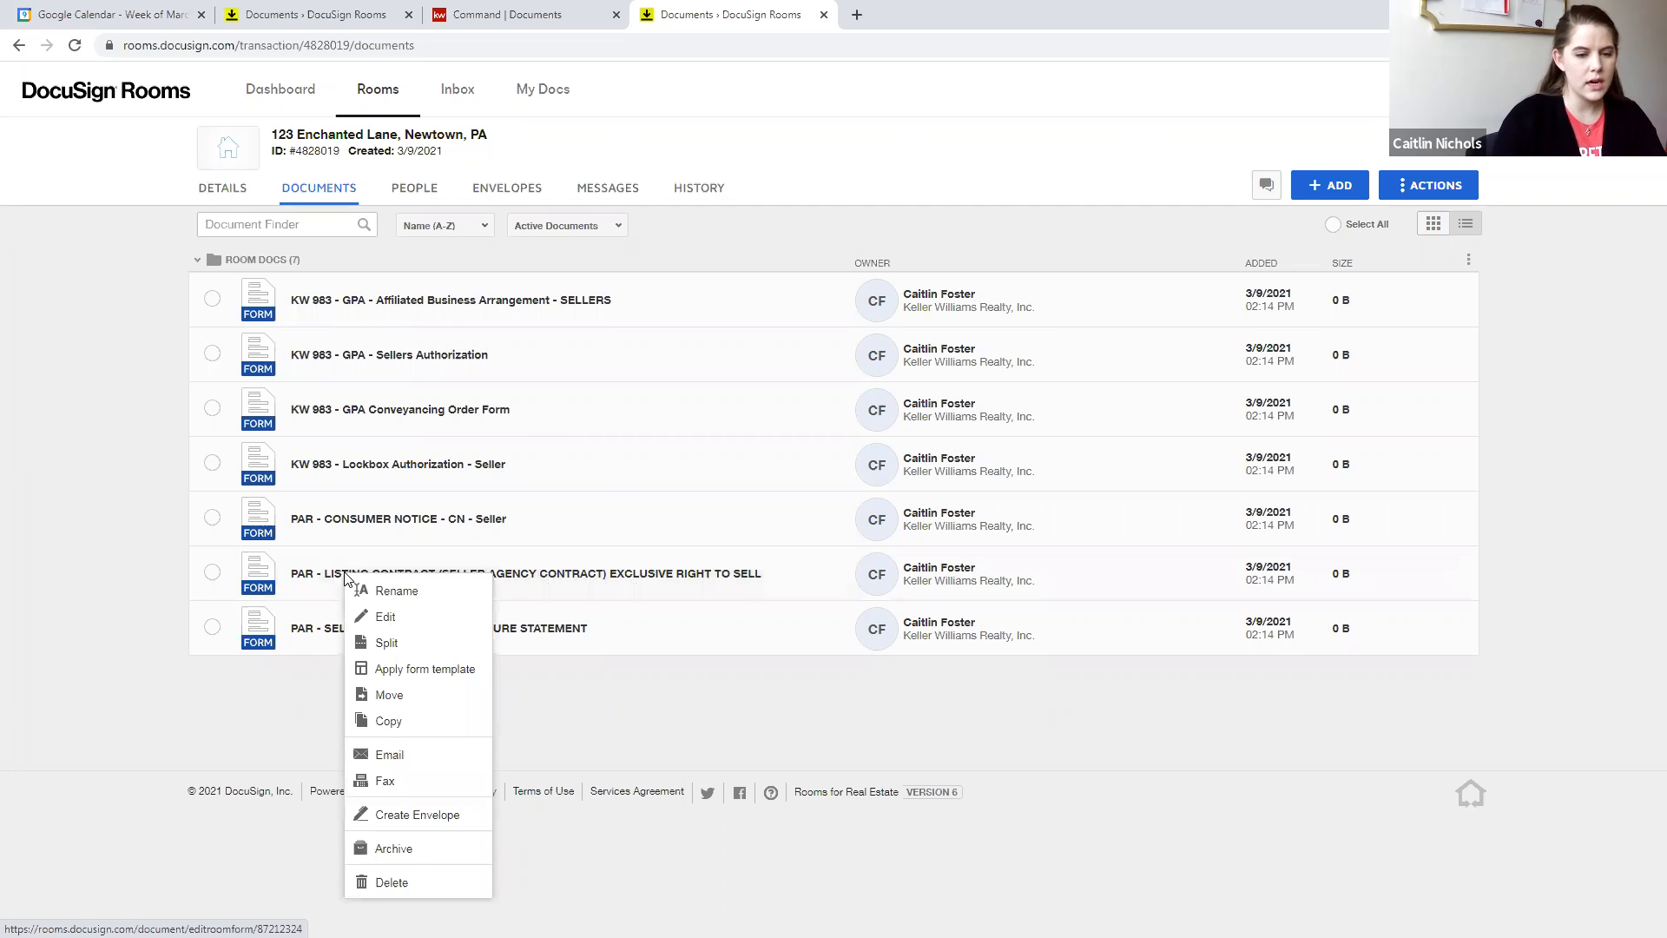
click(410, 674)
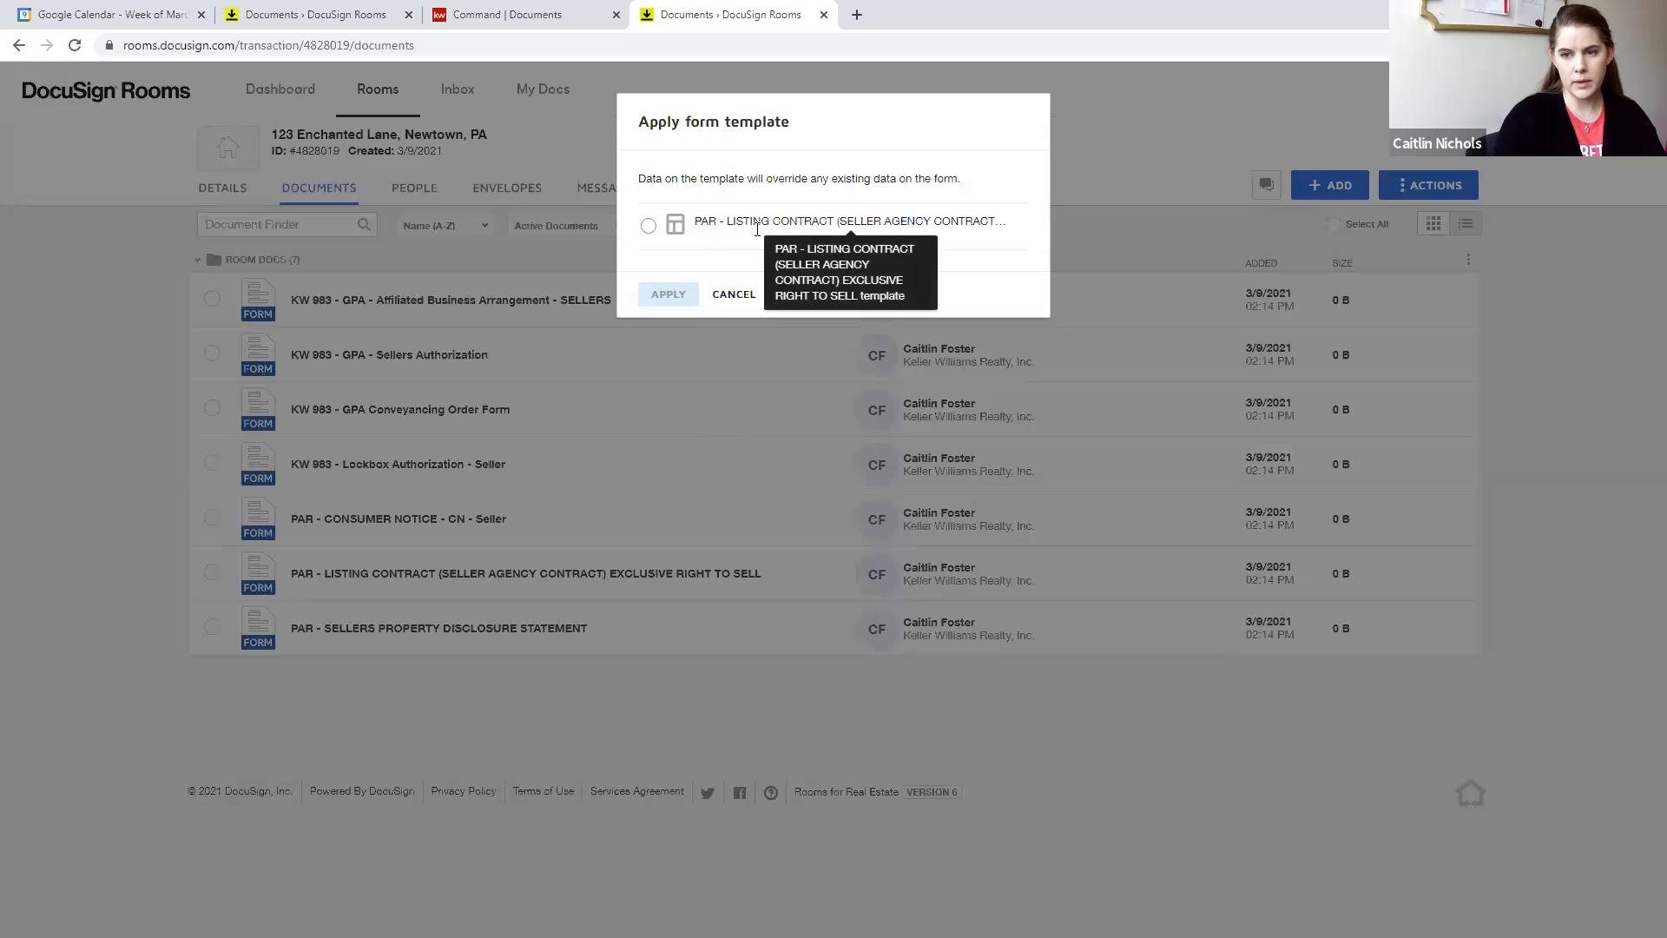
click(648, 225)
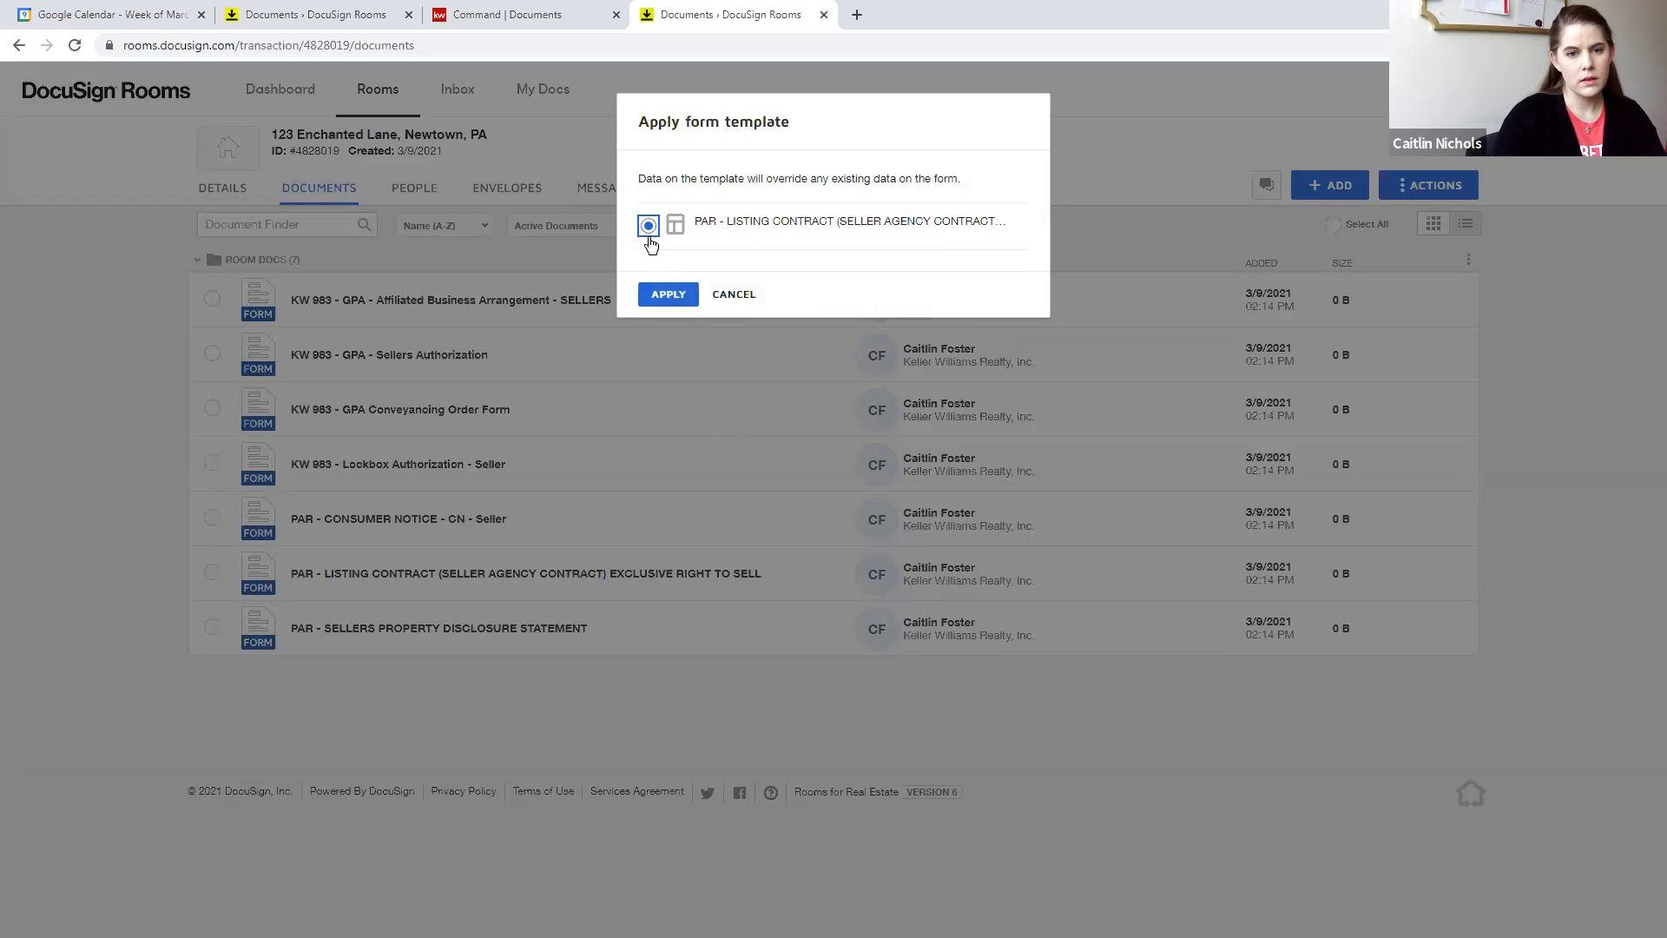
click(668, 294)
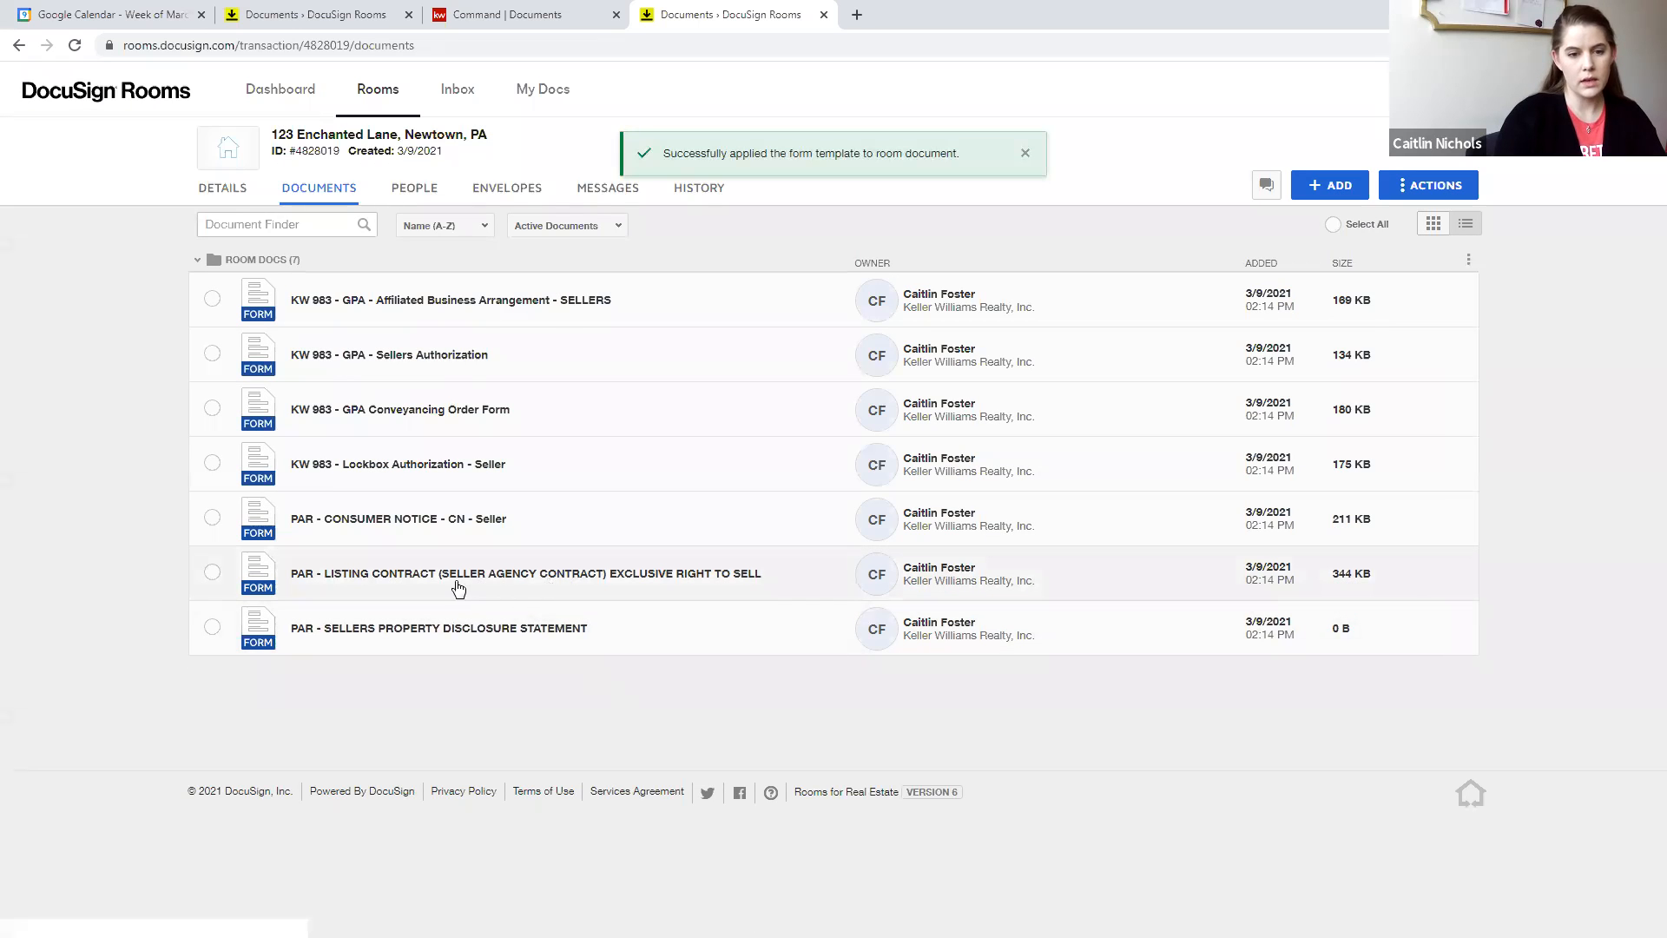
click(544, 575)
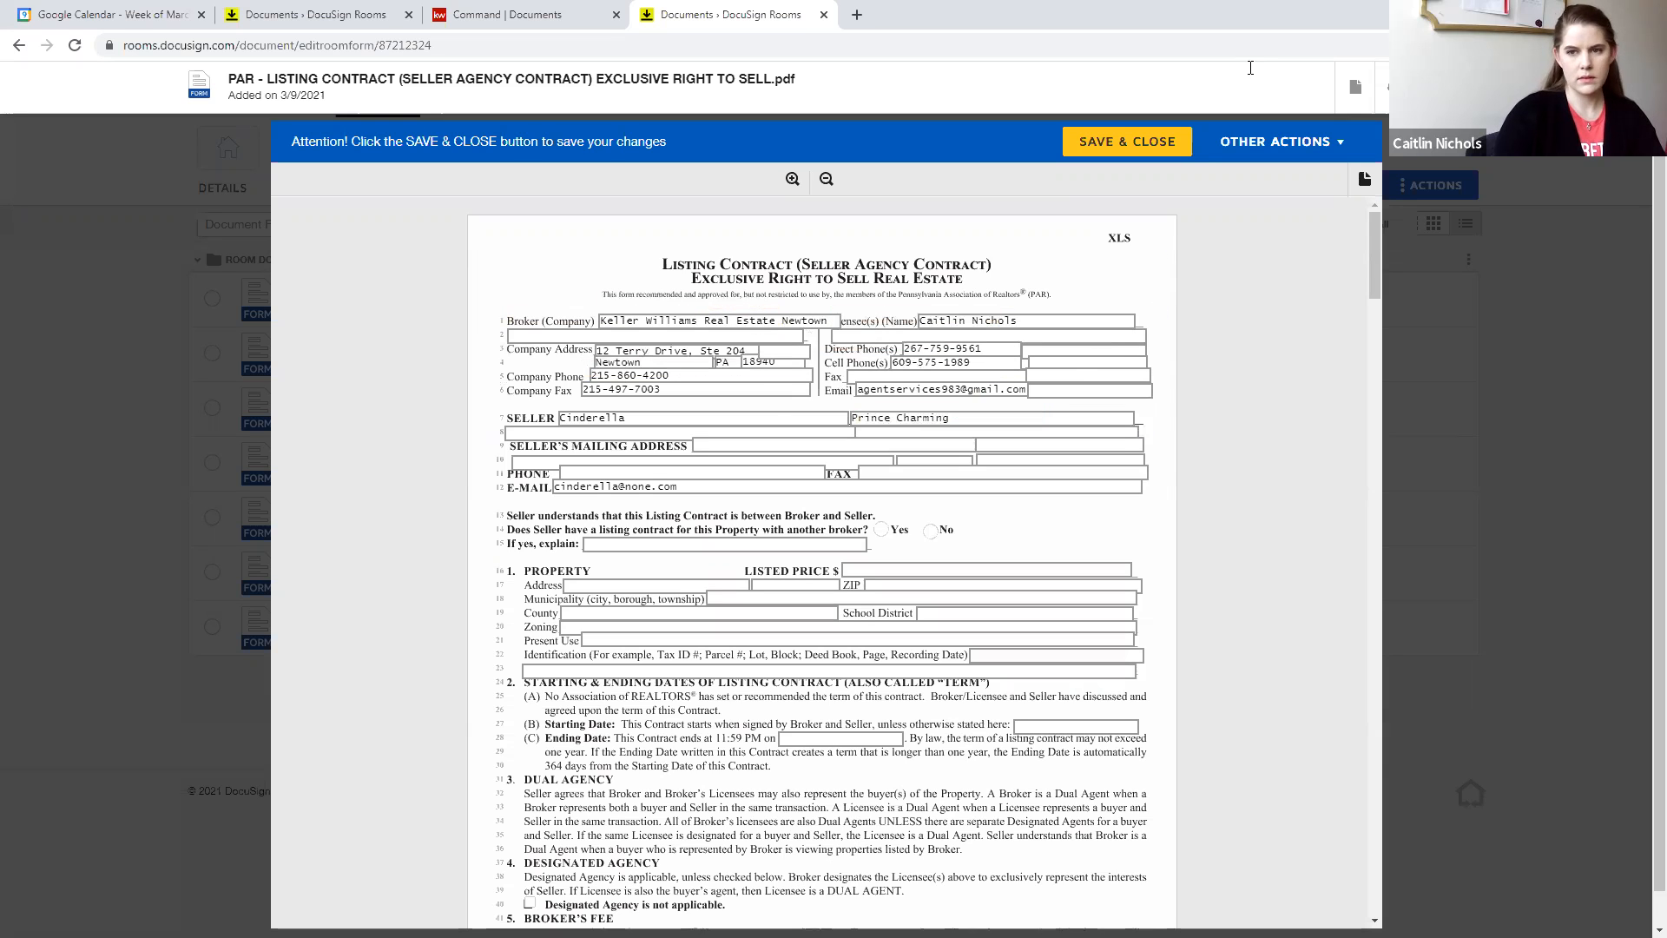
click(1458, 87)
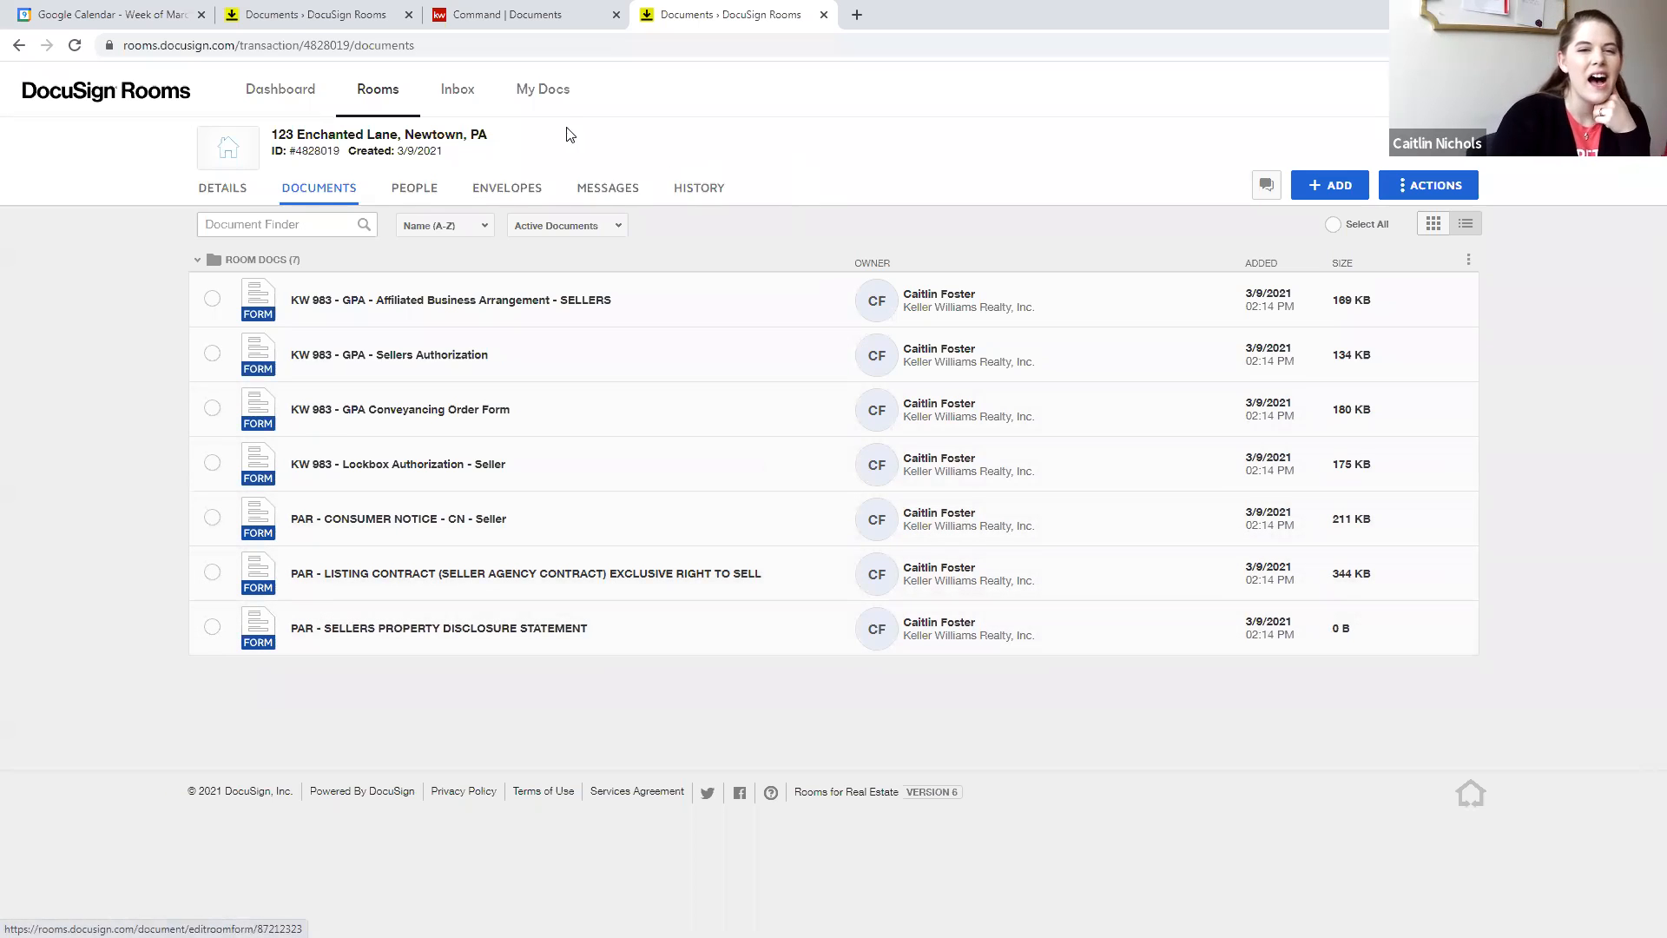
- Open the PAR - STANDARD AGREEMENT FOR THE SALE OF REAL ESTATE template for editing, with Buyer Agent selected as the buyer broker's role
click(556, 93)
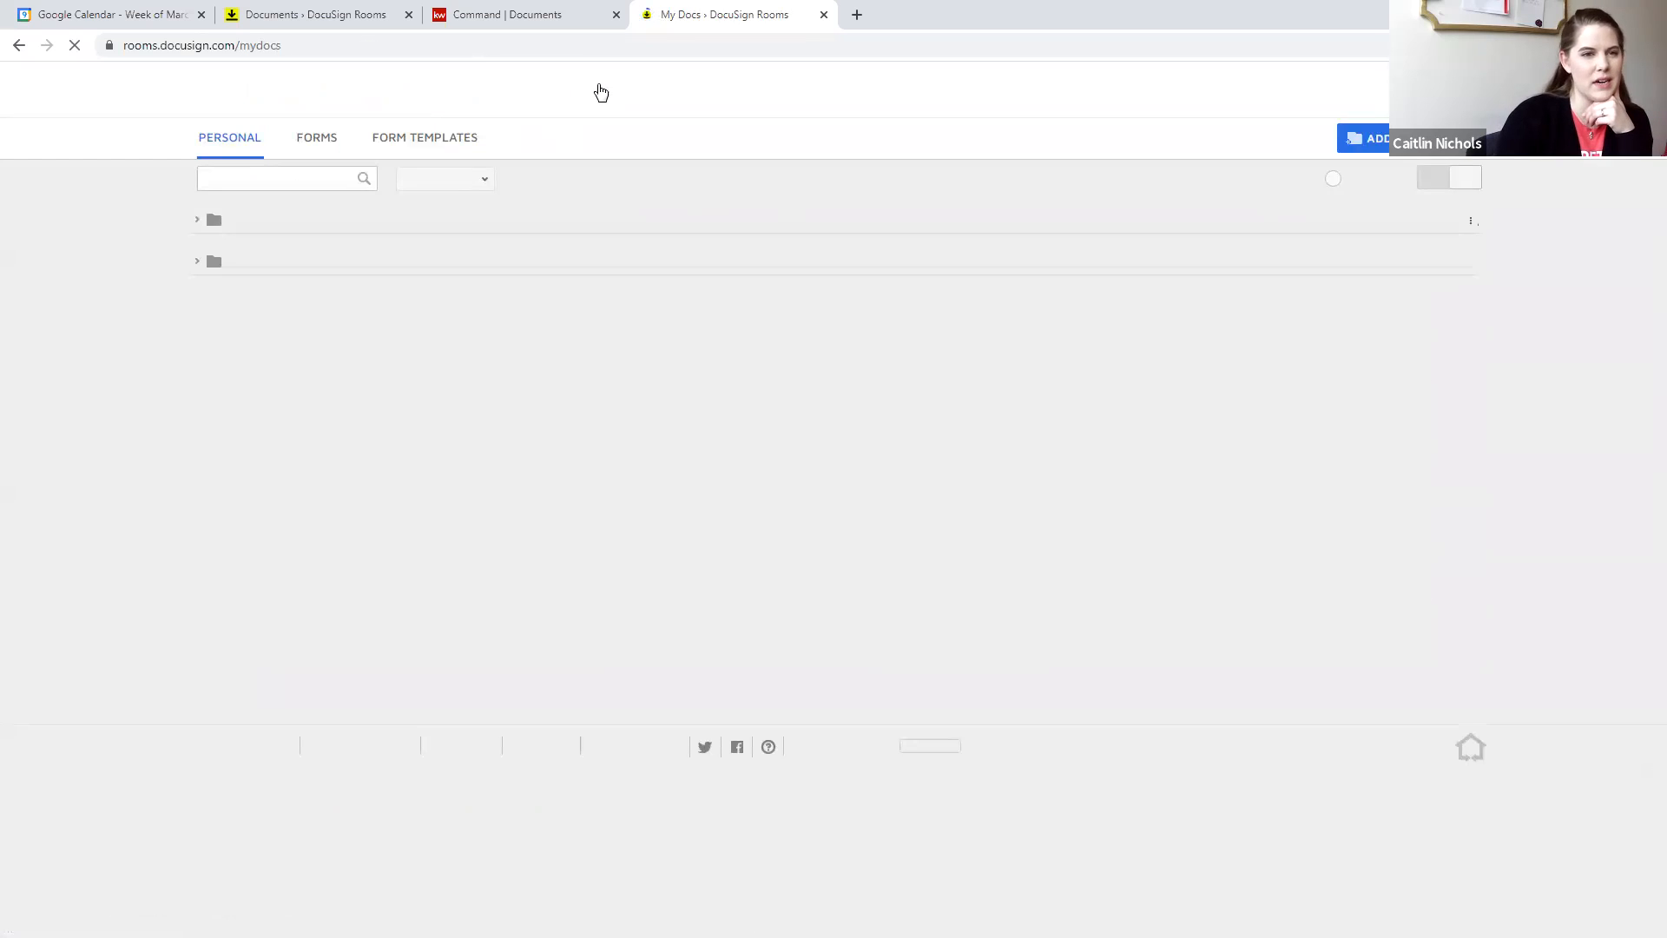
click(416, 139)
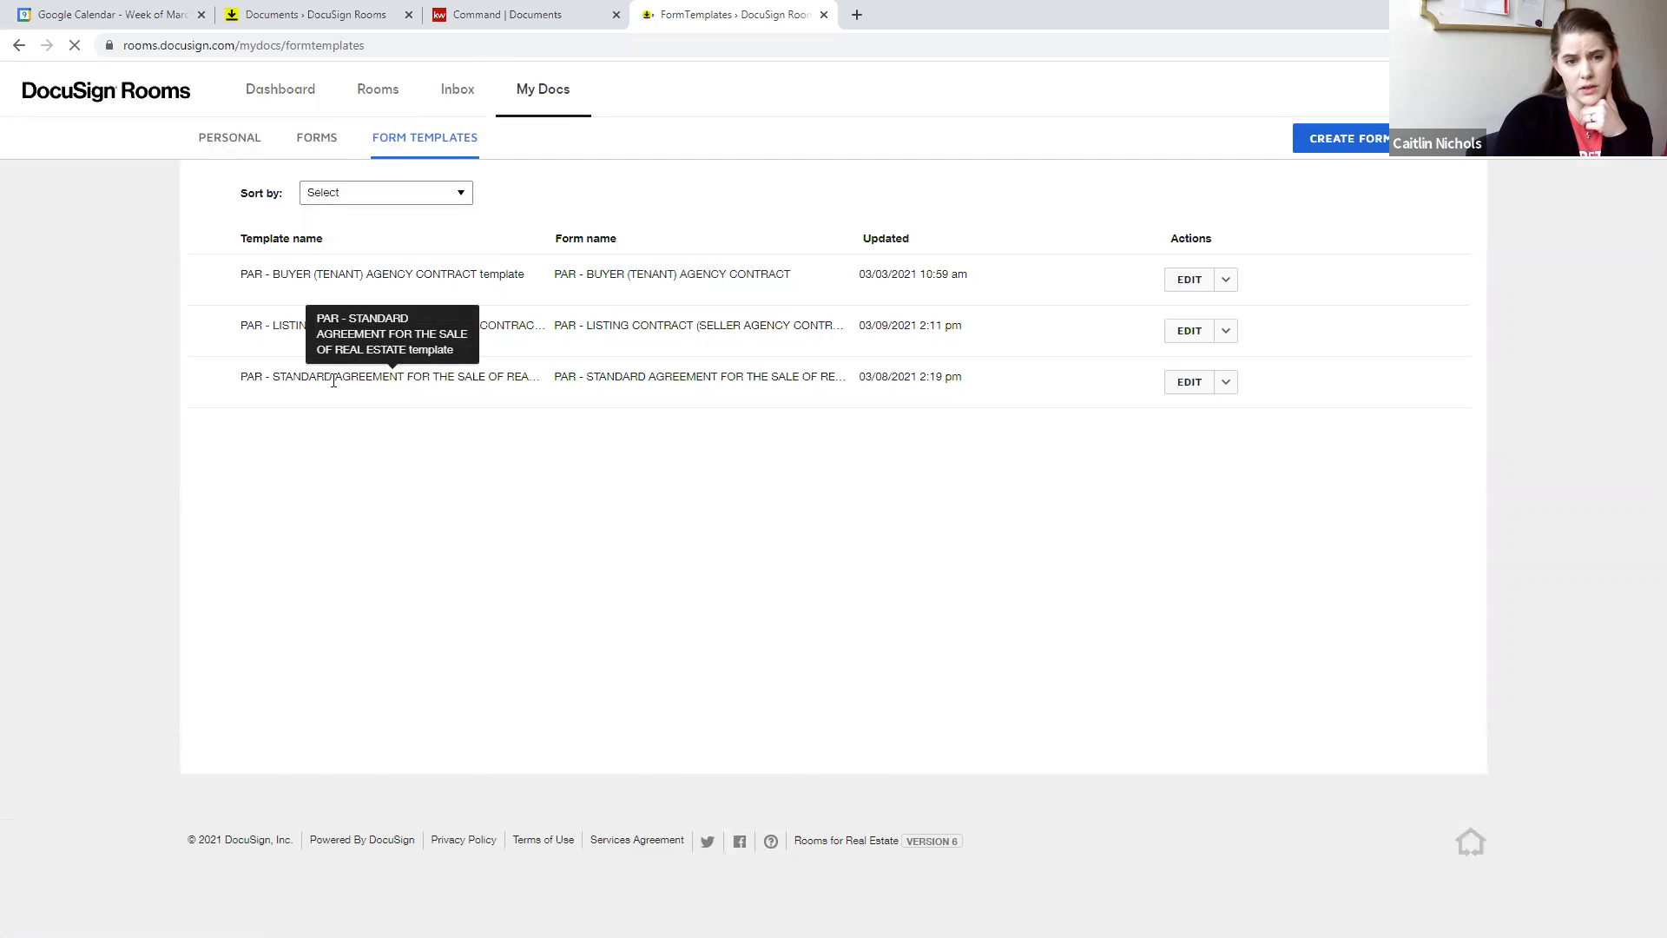
click(1189, 383)
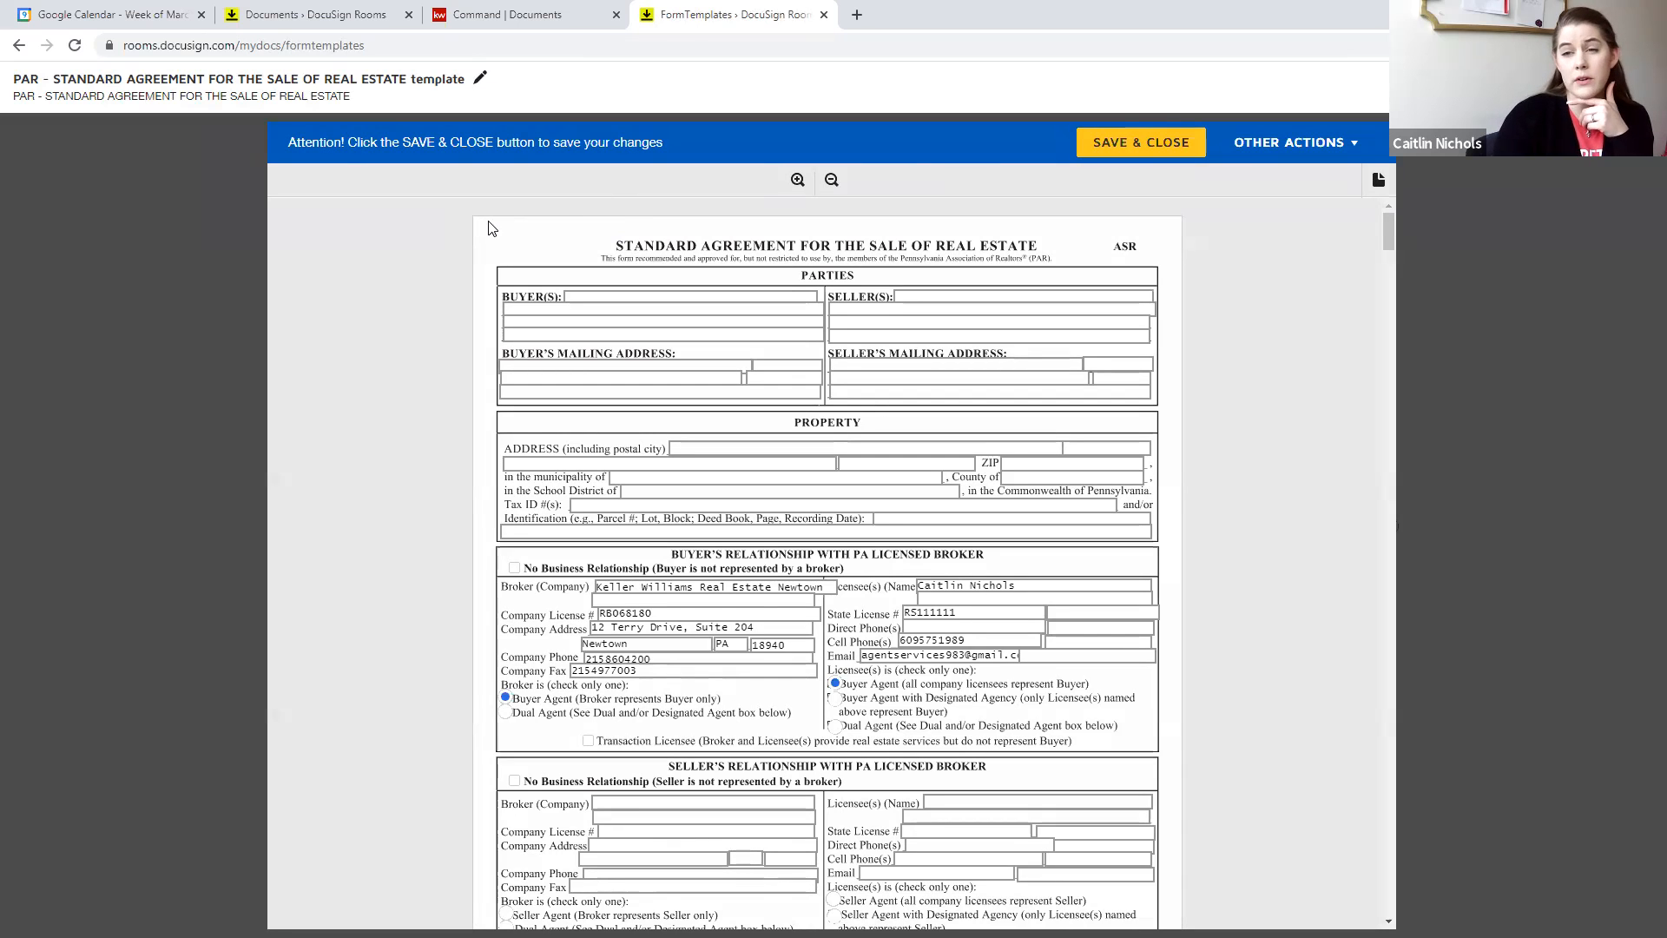
scroll(425, 336, down, 2)
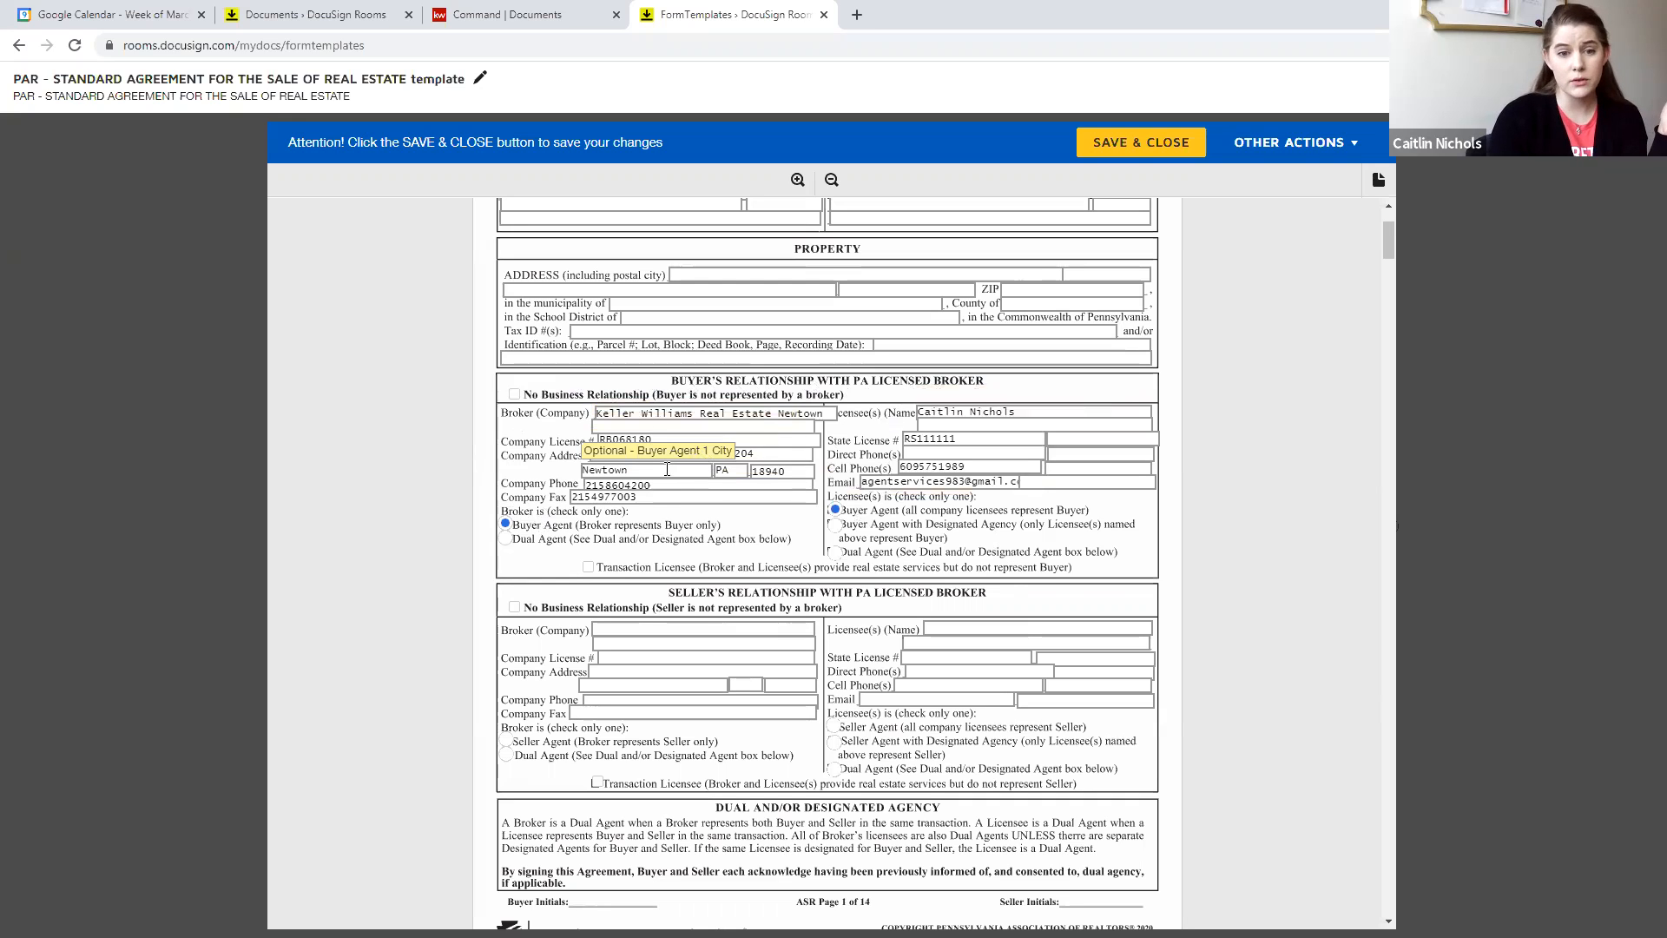
click(507, 539)
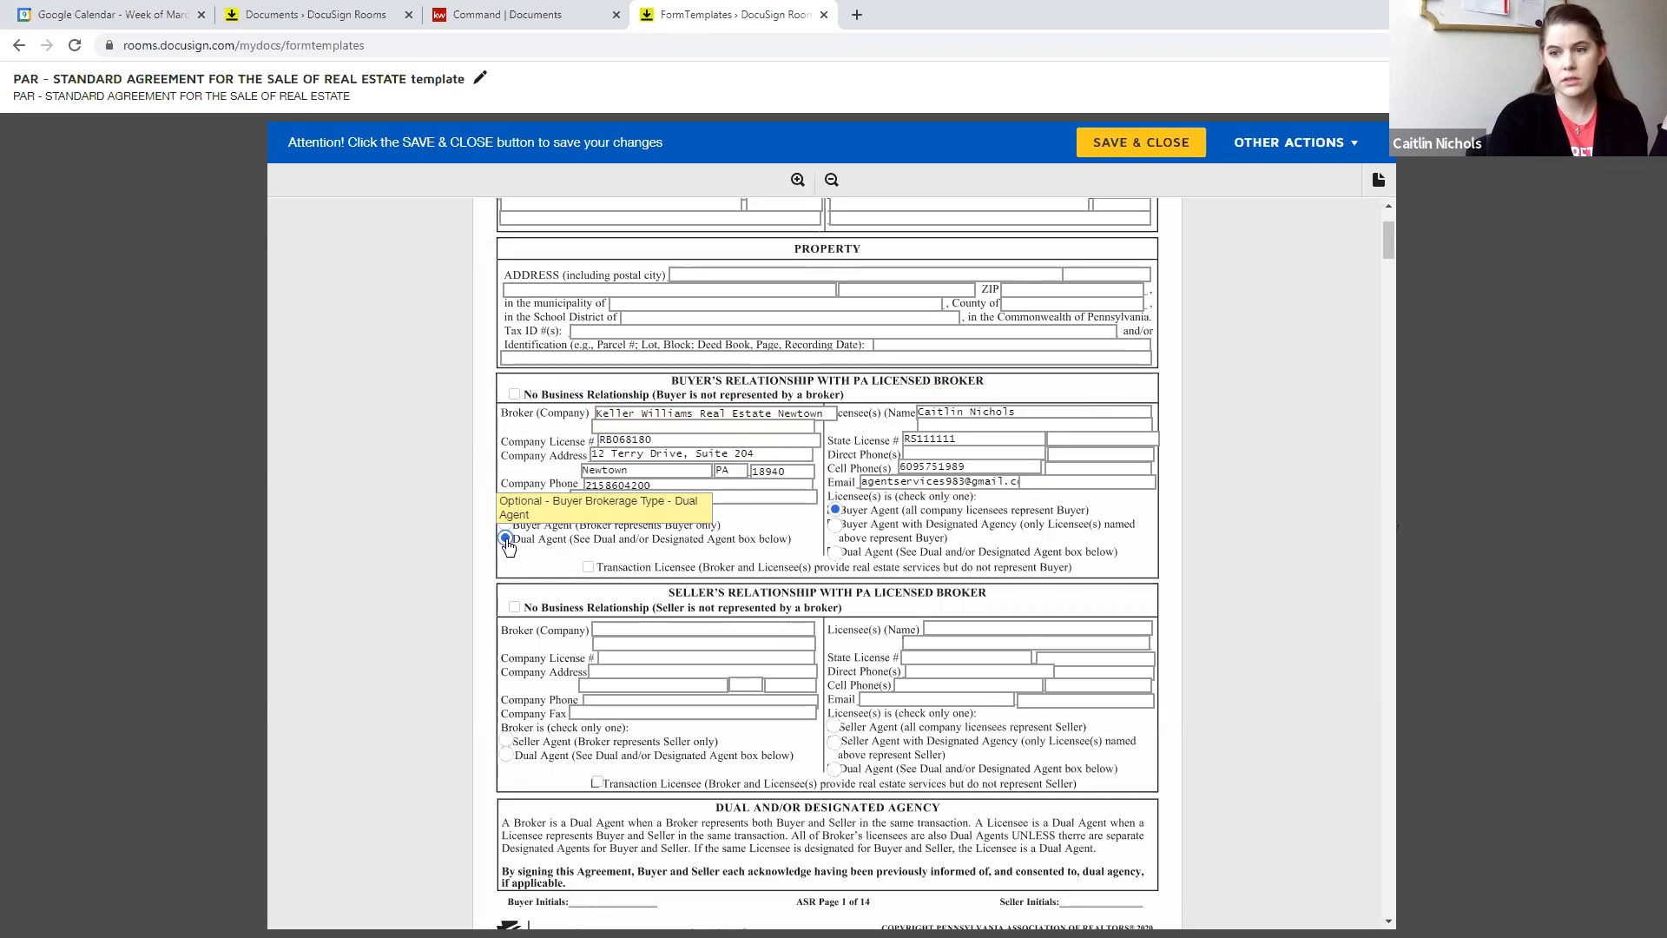
click(505, 524)
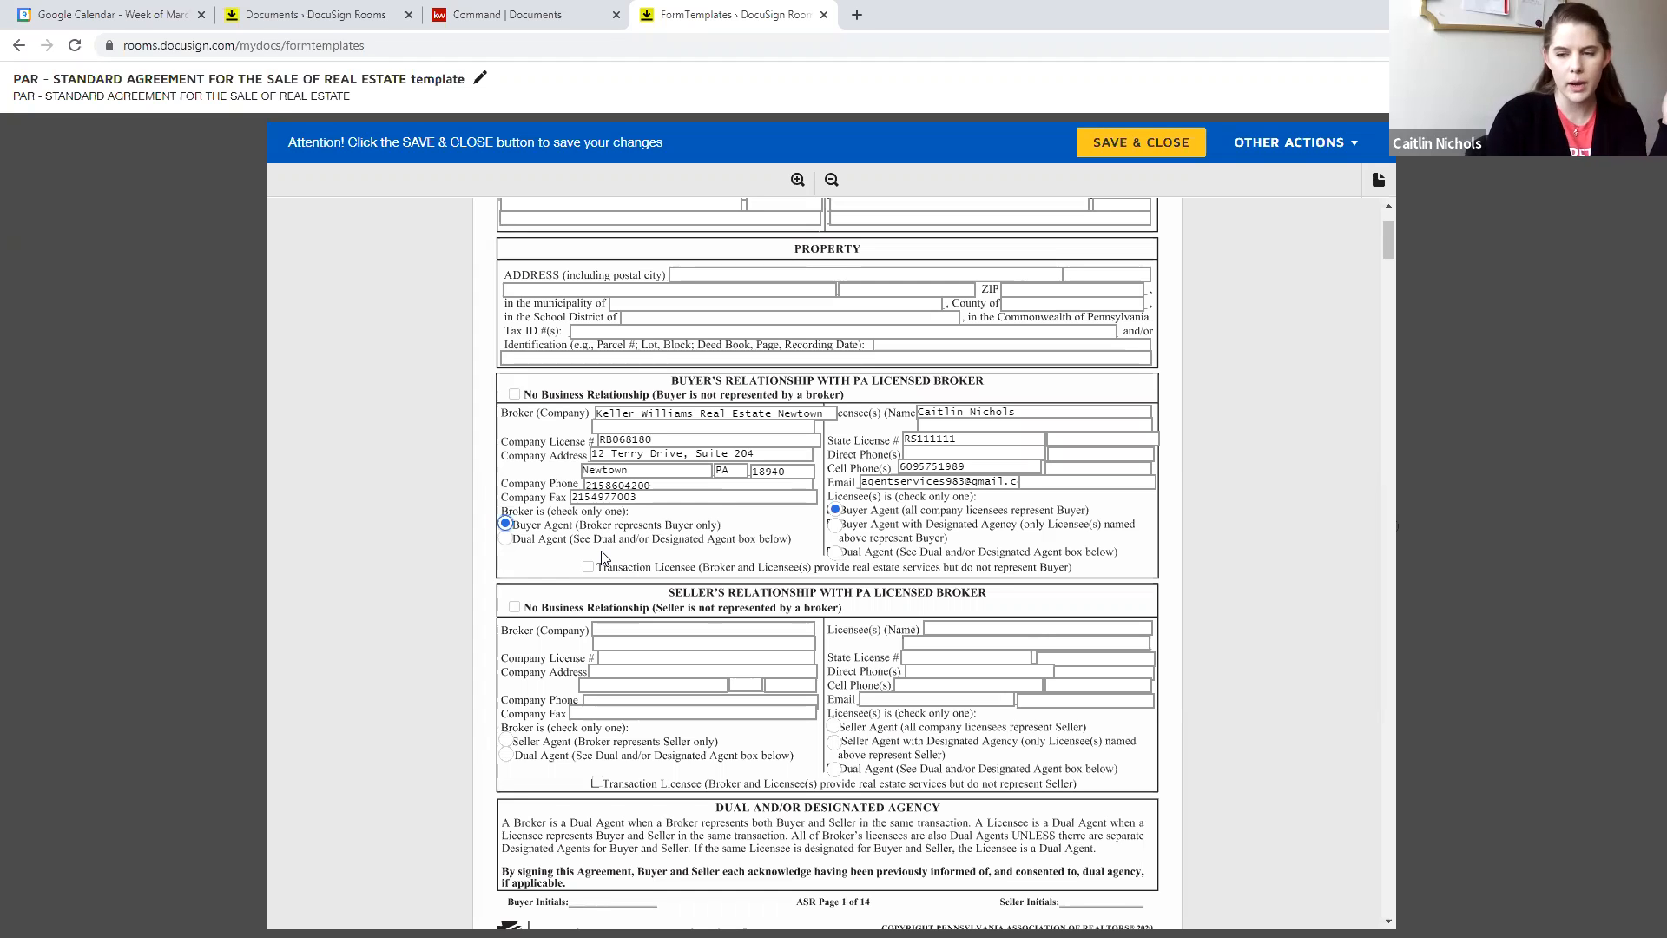
- Enter the buyer licensee's direct phone number in the standard agreement template and save the template
click(993, 455)
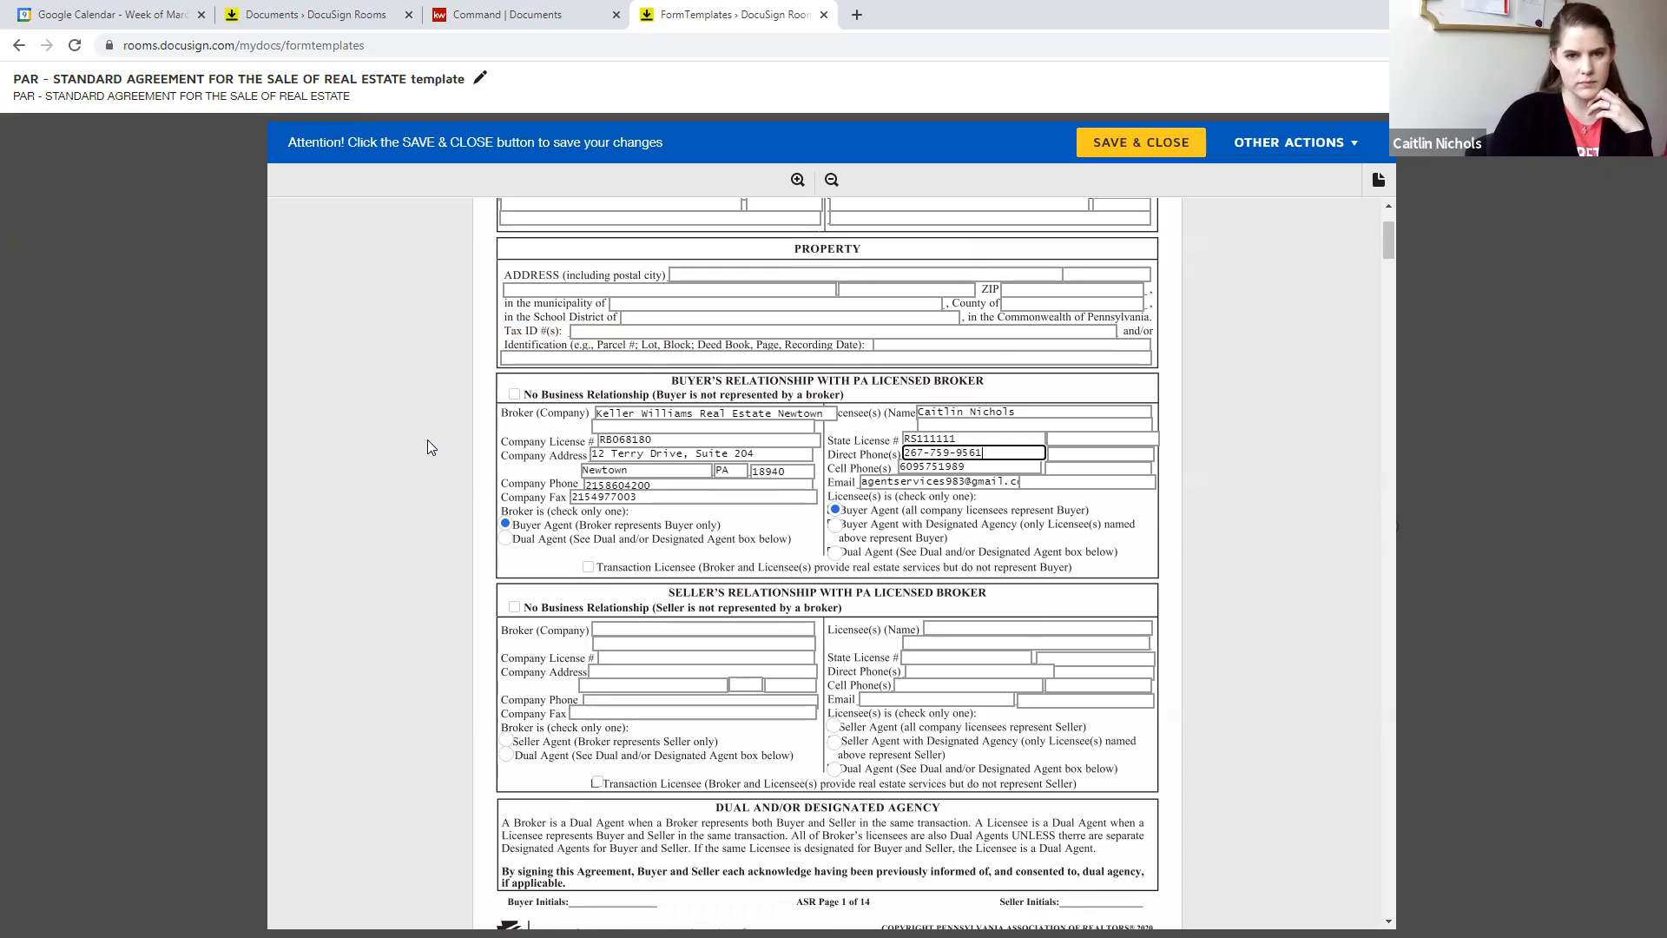
scroll(427, 440, up, 3)
scroll(426, 432, down, 4)
scroll(420, 415, down, 15)
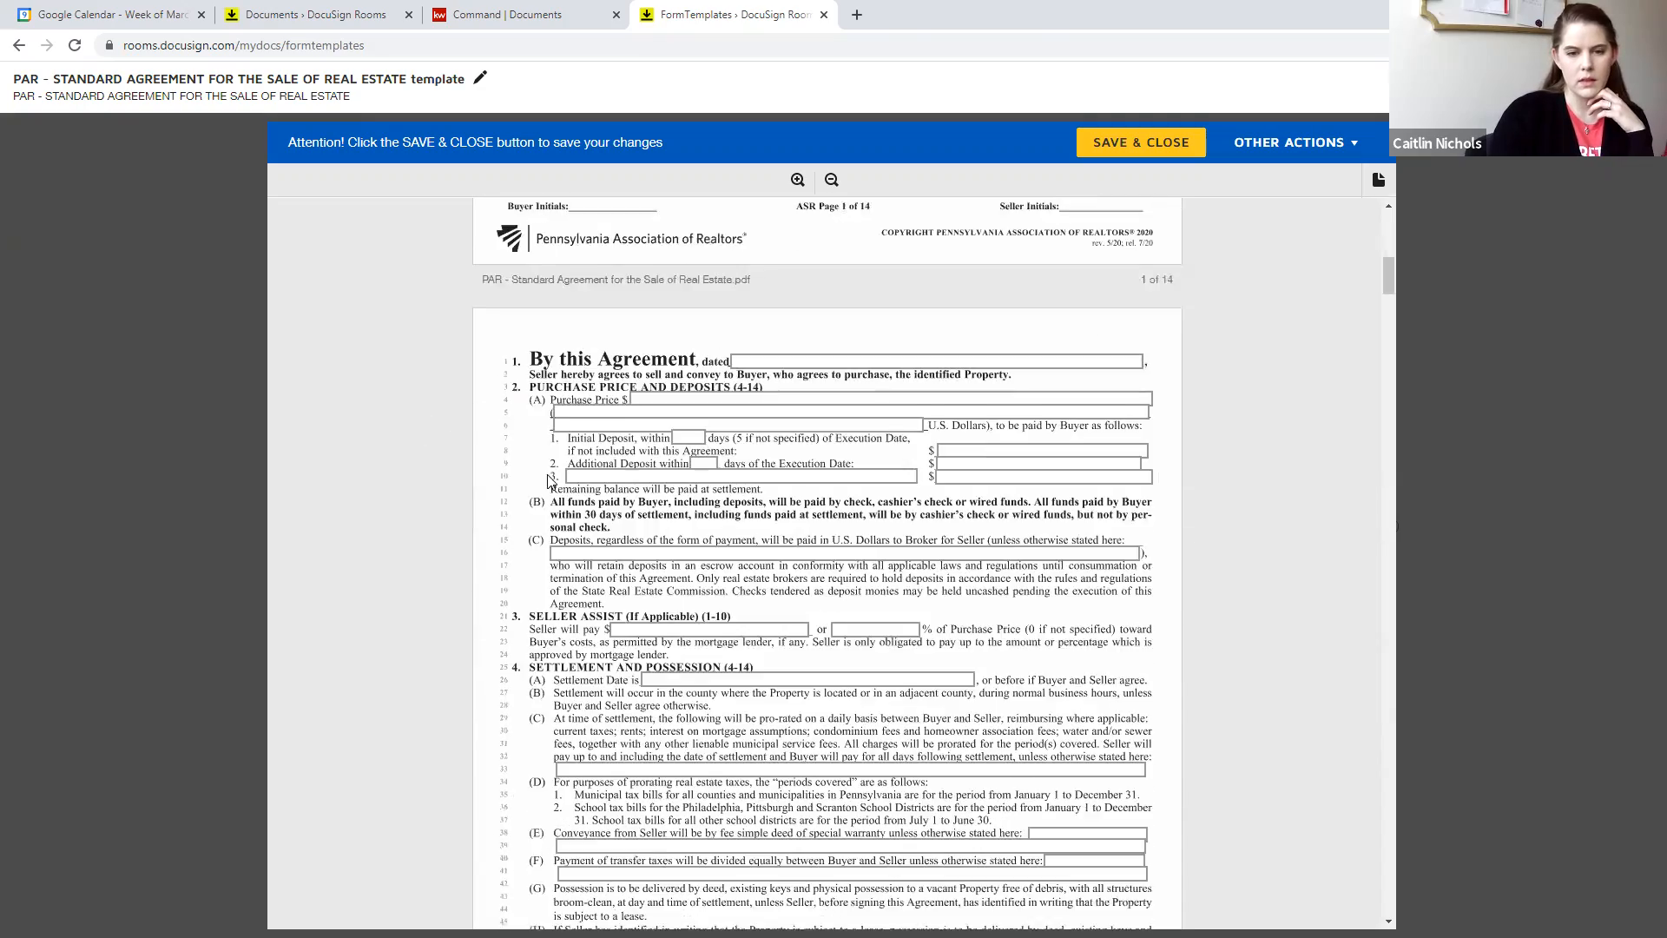
scroll(1039, 527, up, 5)
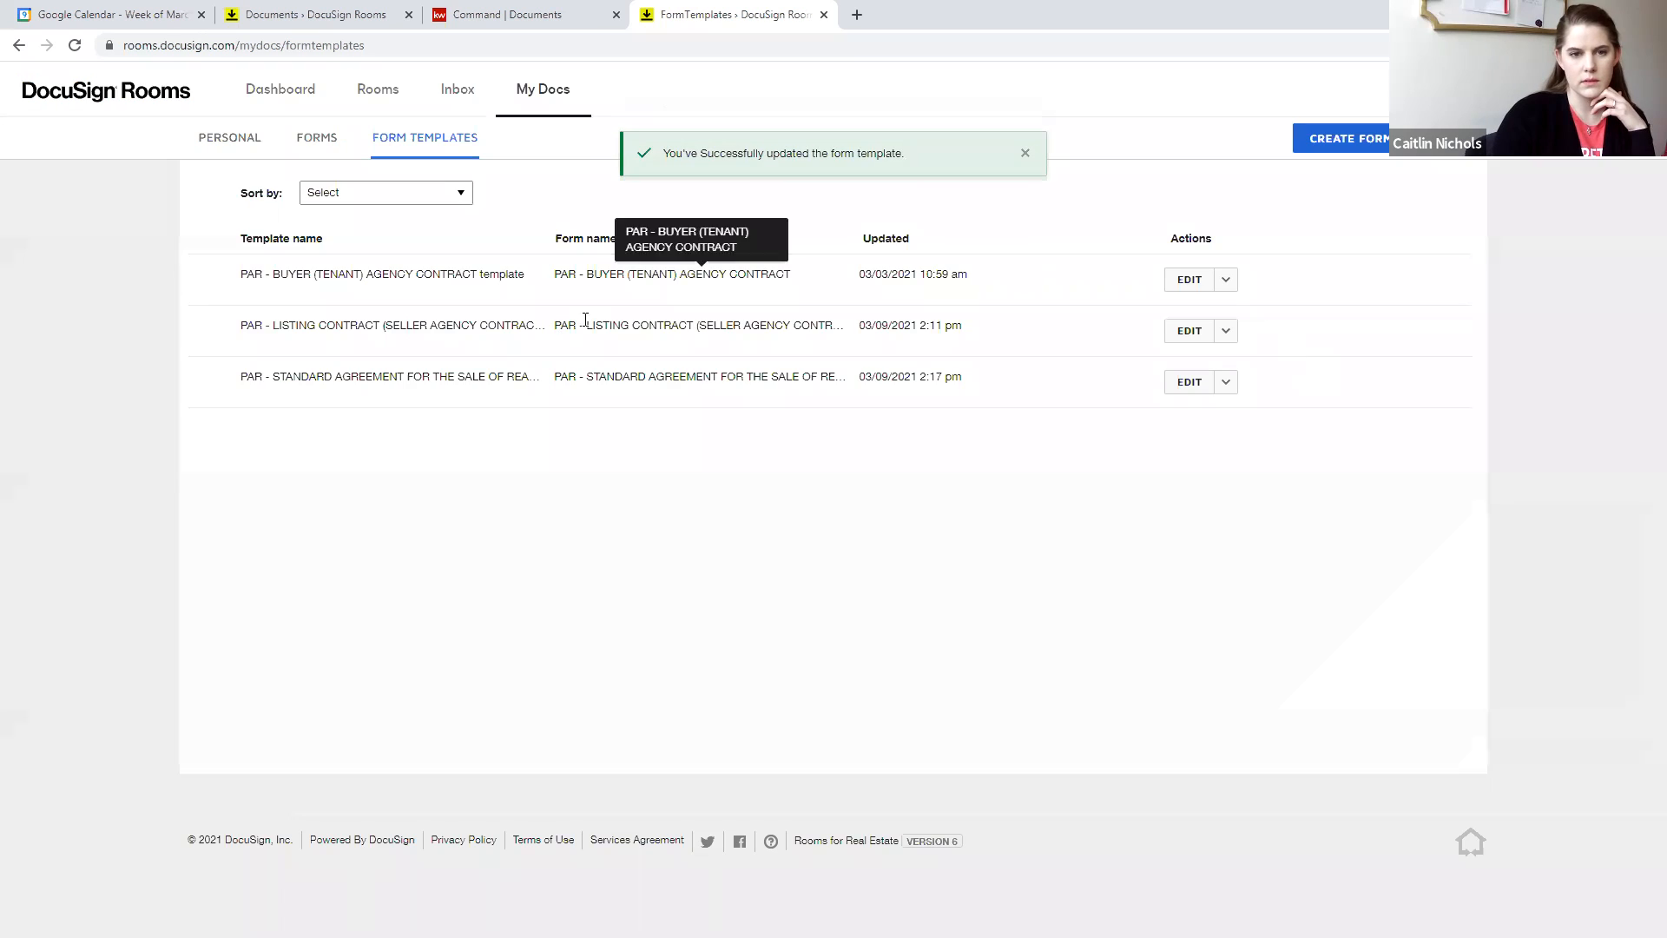
- Switch to KW Command and list all opportunities sorted by type
click(392, 95)
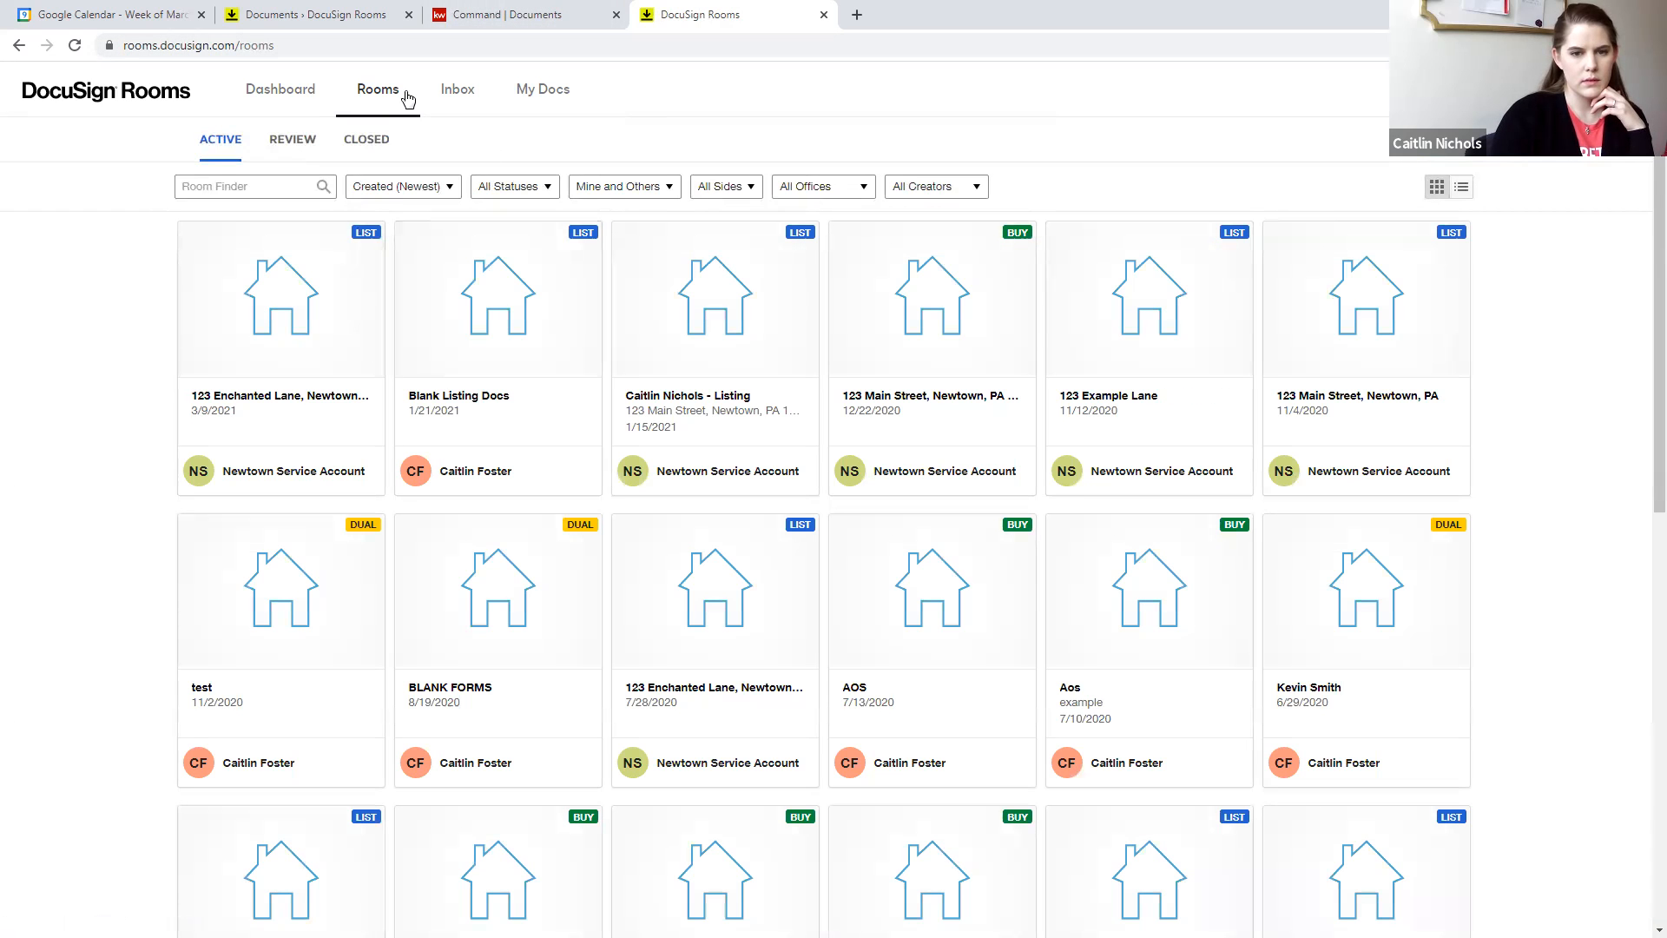
click(507, 15)
click(132, 135)
click(304, 163)
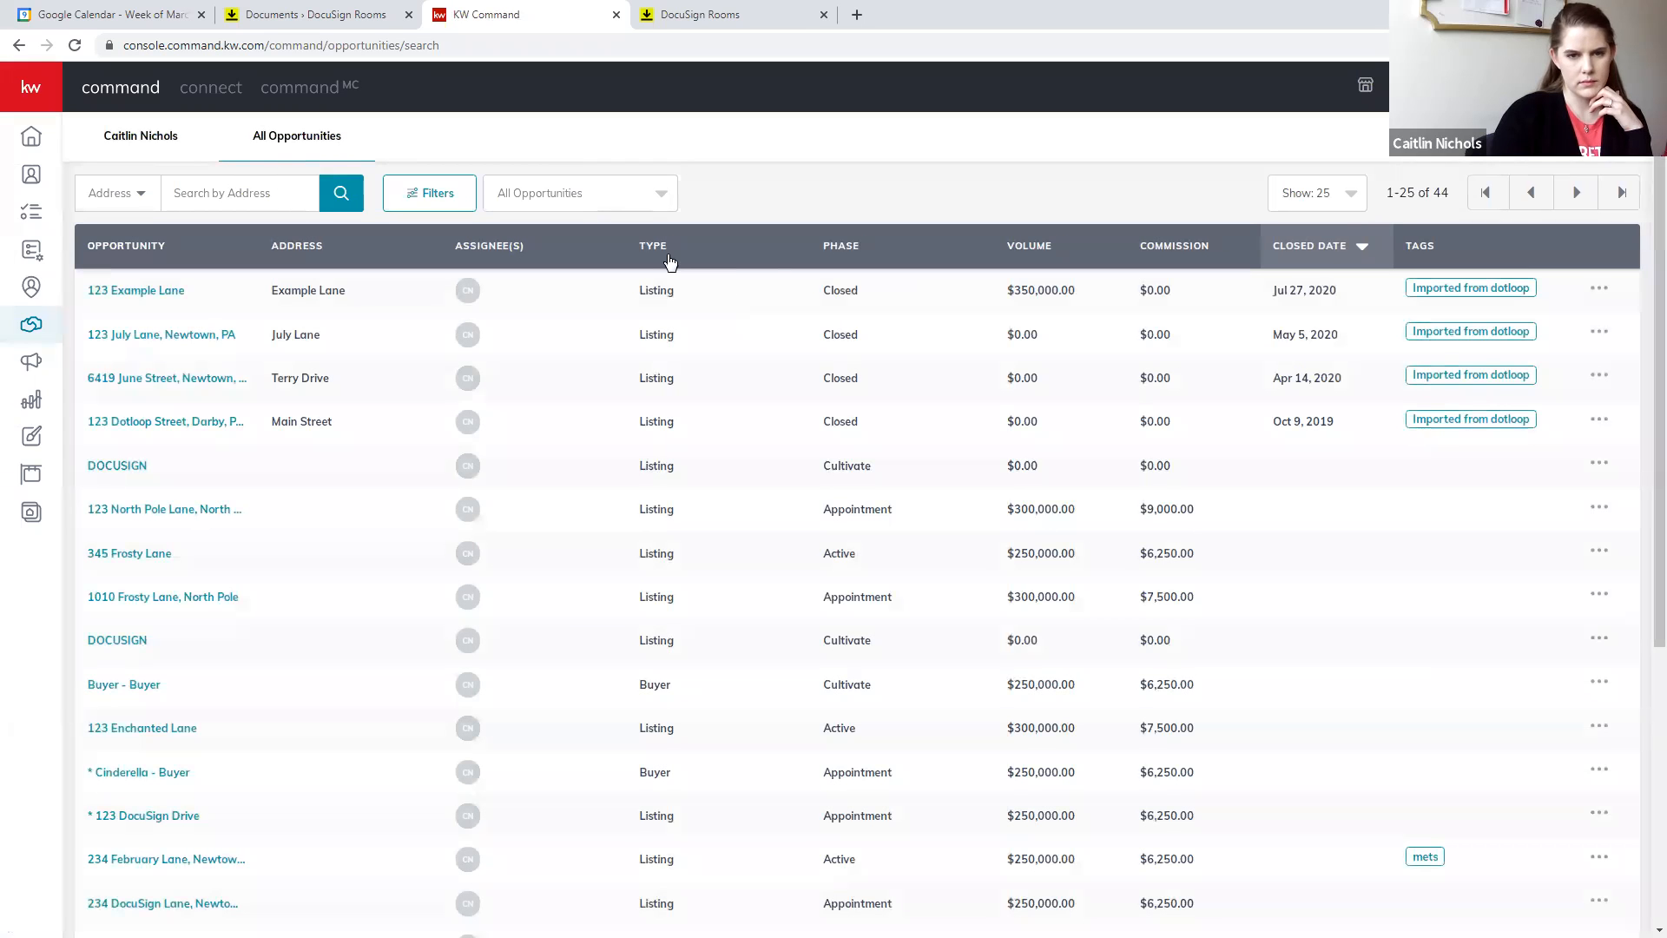
click(664, 252)
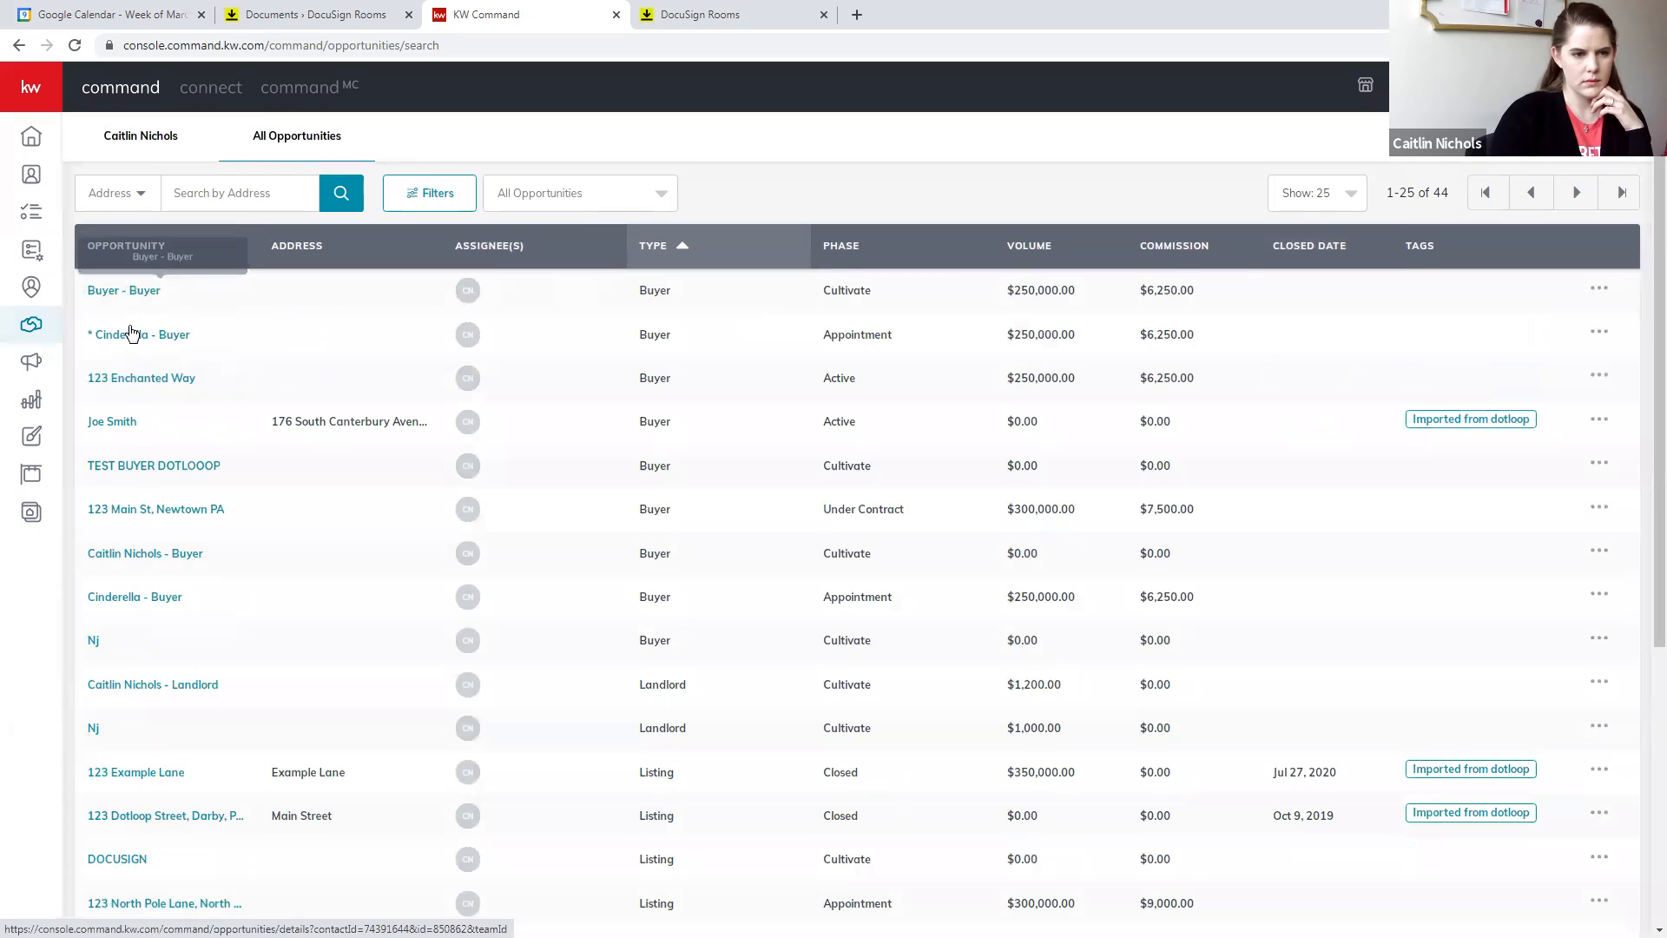
- Go to the DocuSign transaction linked to the asterisk-marked buyer opportunity in the Appointment phase, and close the old DocuSign Rooms documents page
click(132, 337)
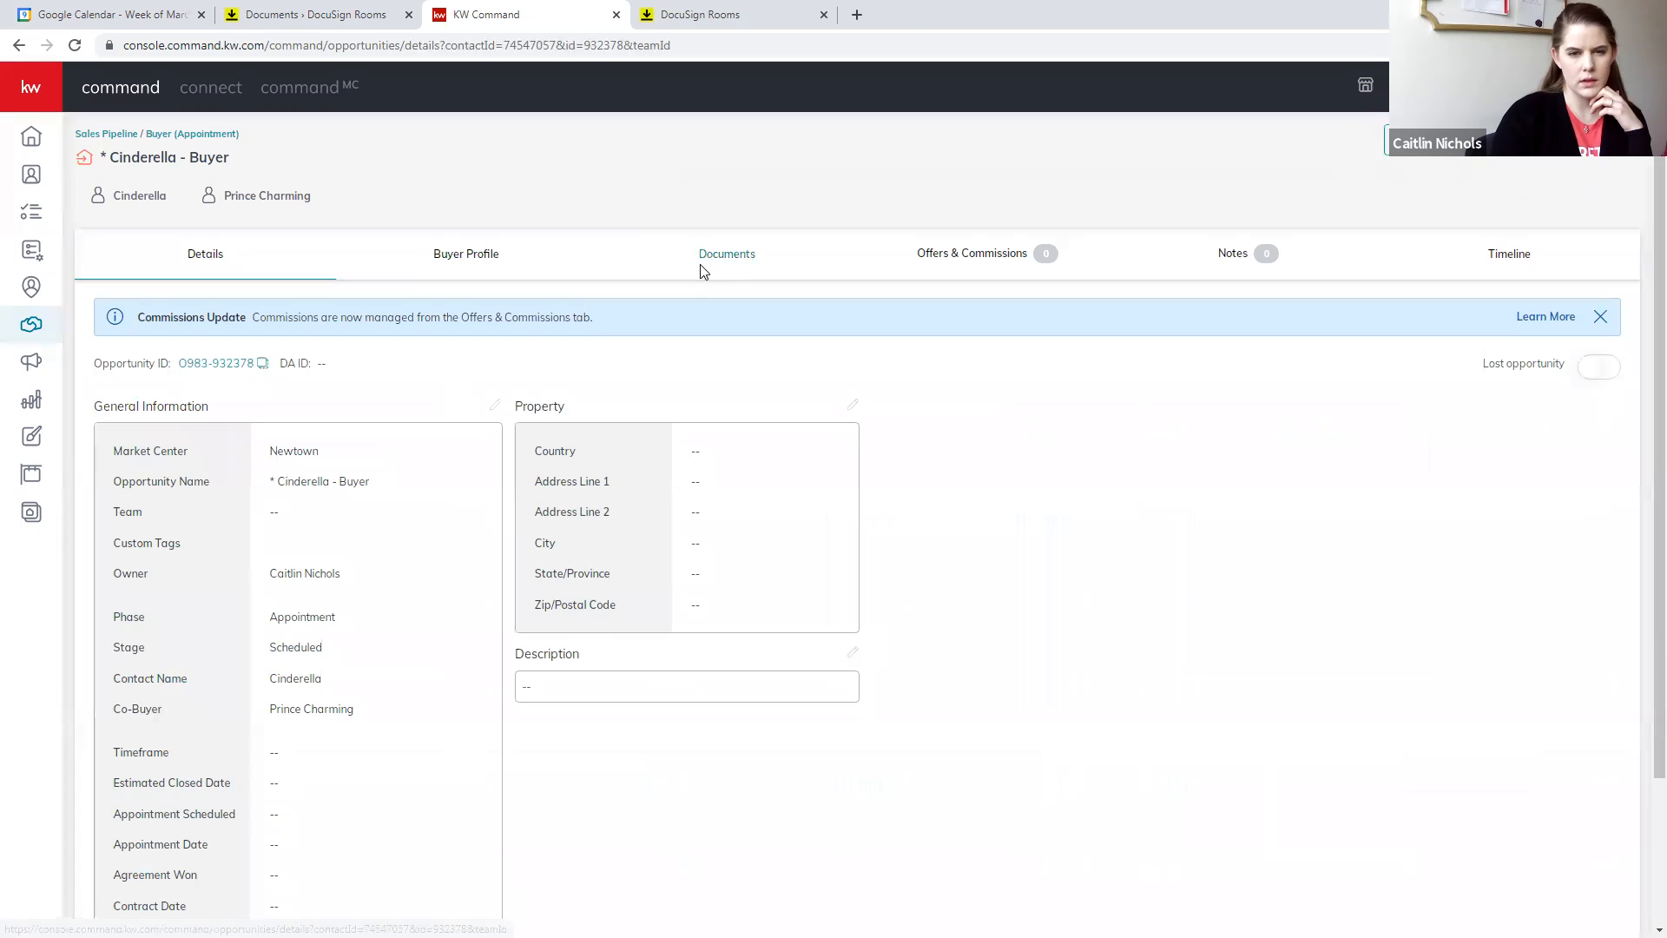
click(707, 264)
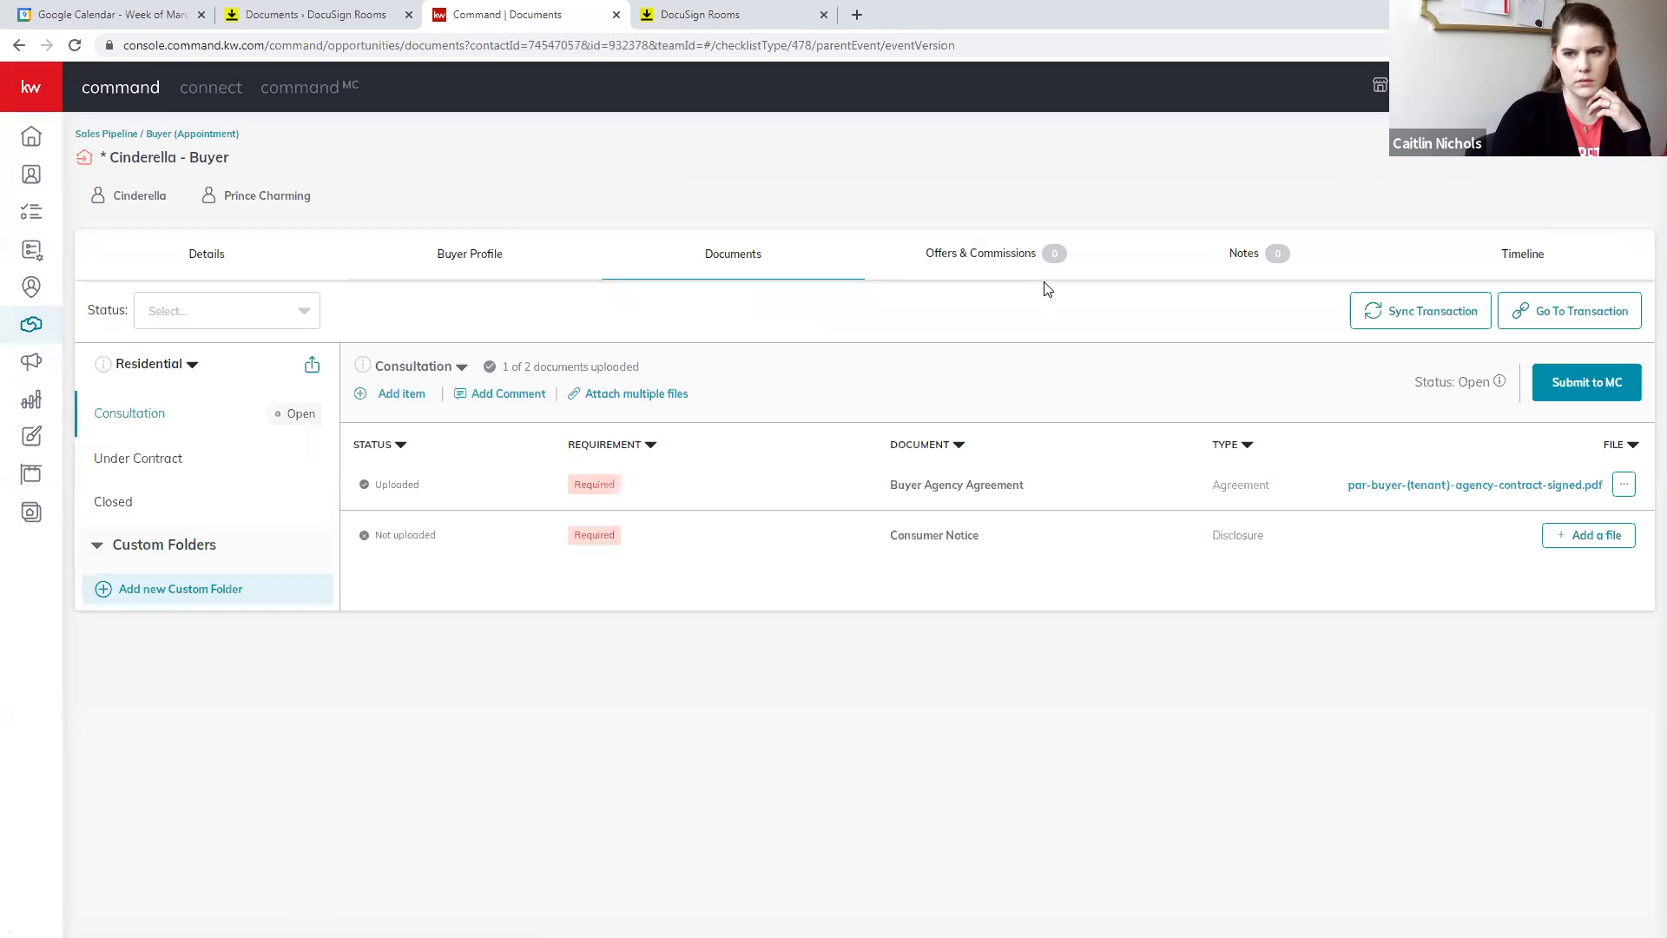
click(1582, 311)
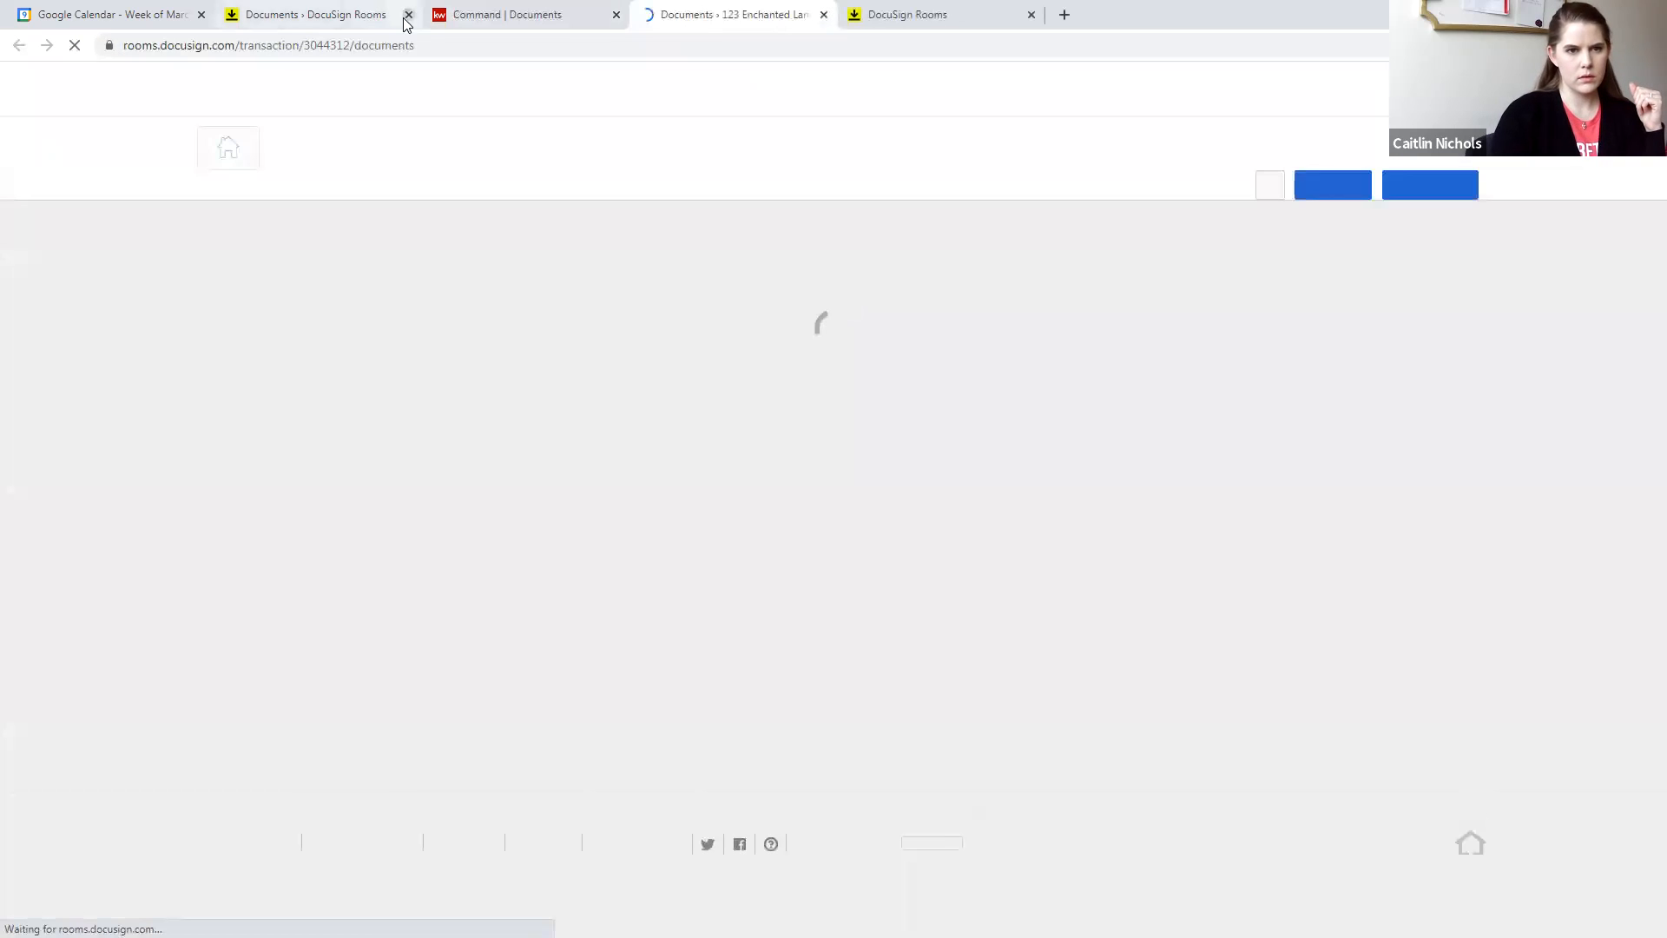
click(409, 15)
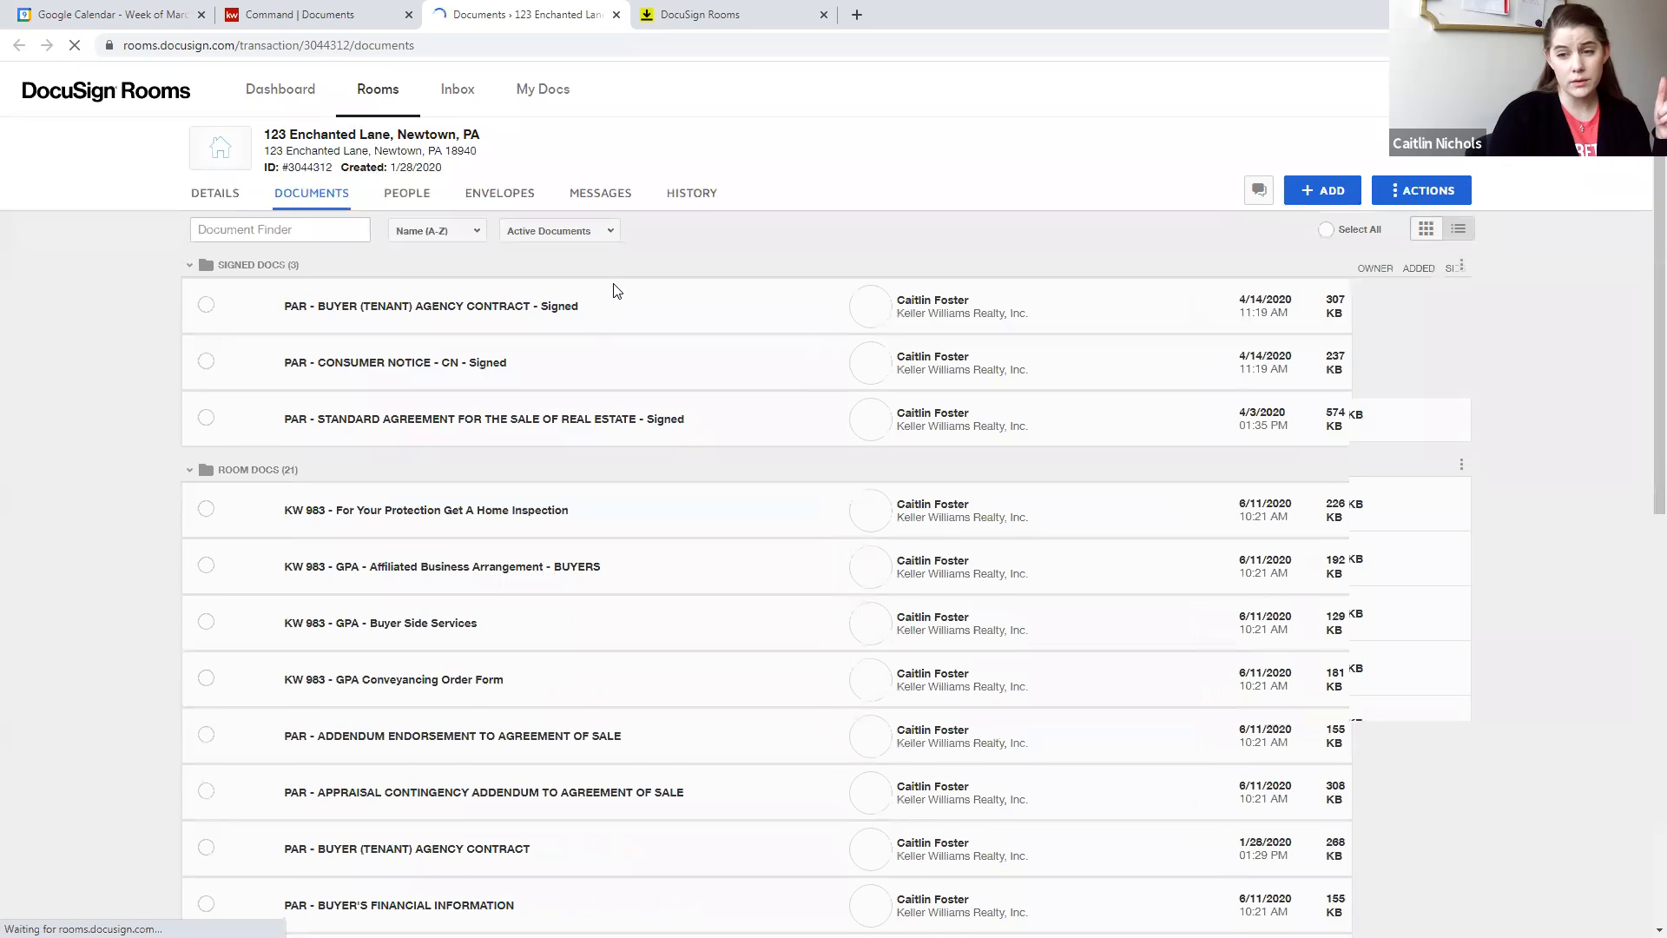
- Try to apply a form template to the PAR - STANDARD AGREEMENT FOR THE SALE OF REAL ESTATE form in the existing buyer room
scroll(363, 817, down, 10)
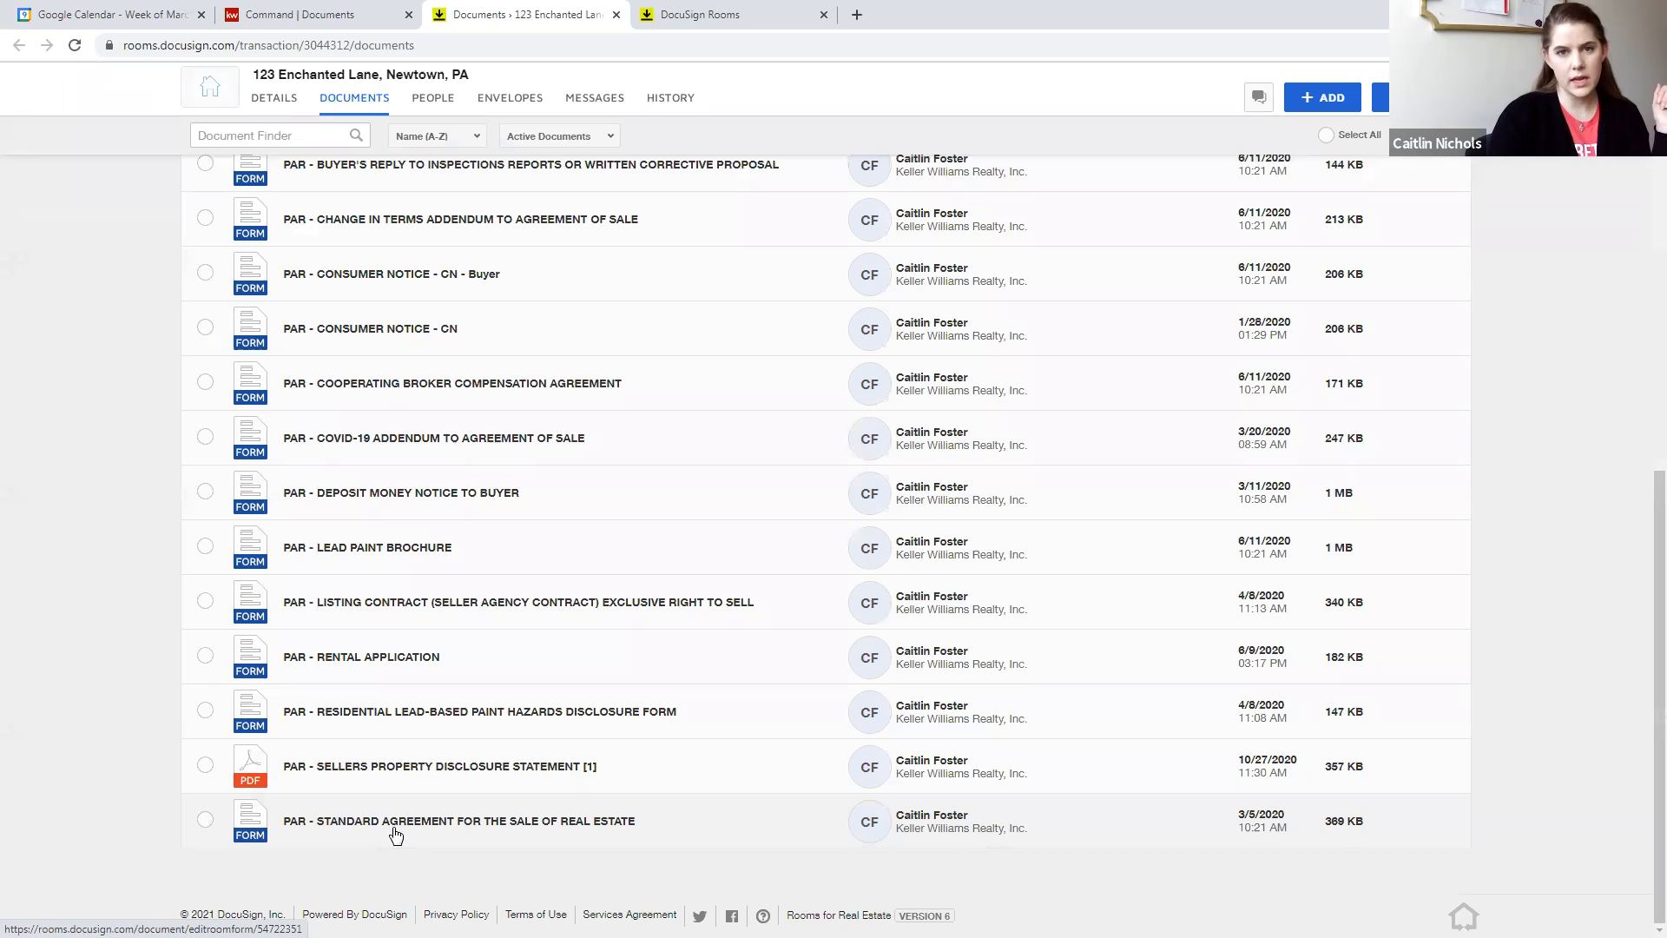
right_click(395, 835)
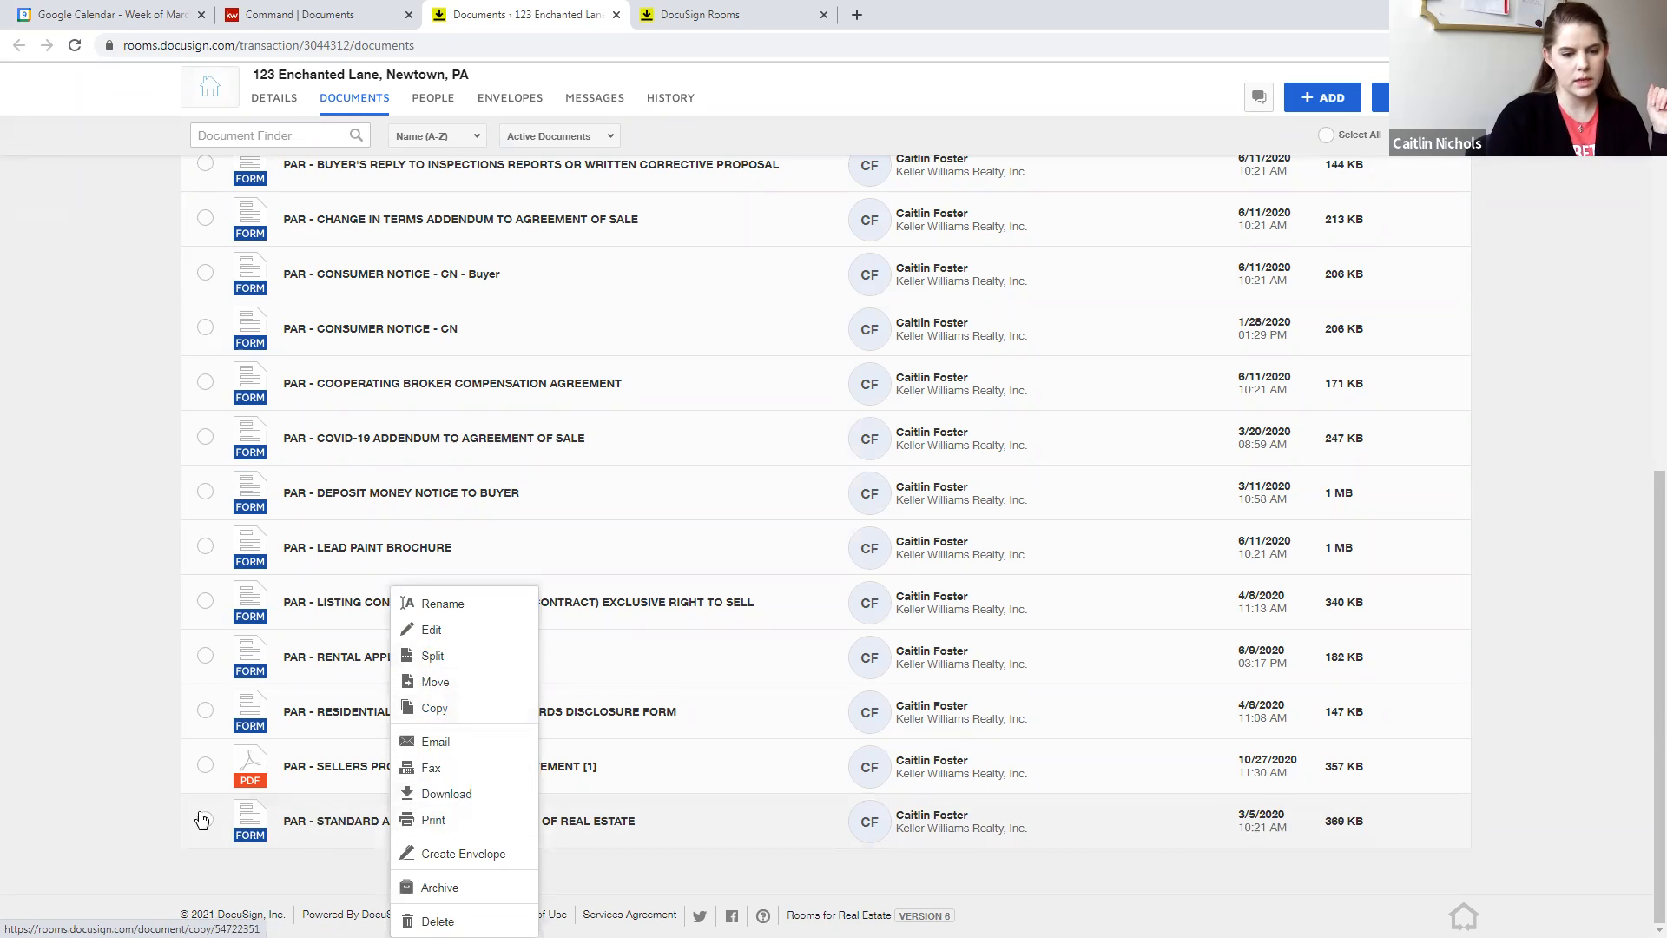
right_click(348, 835)
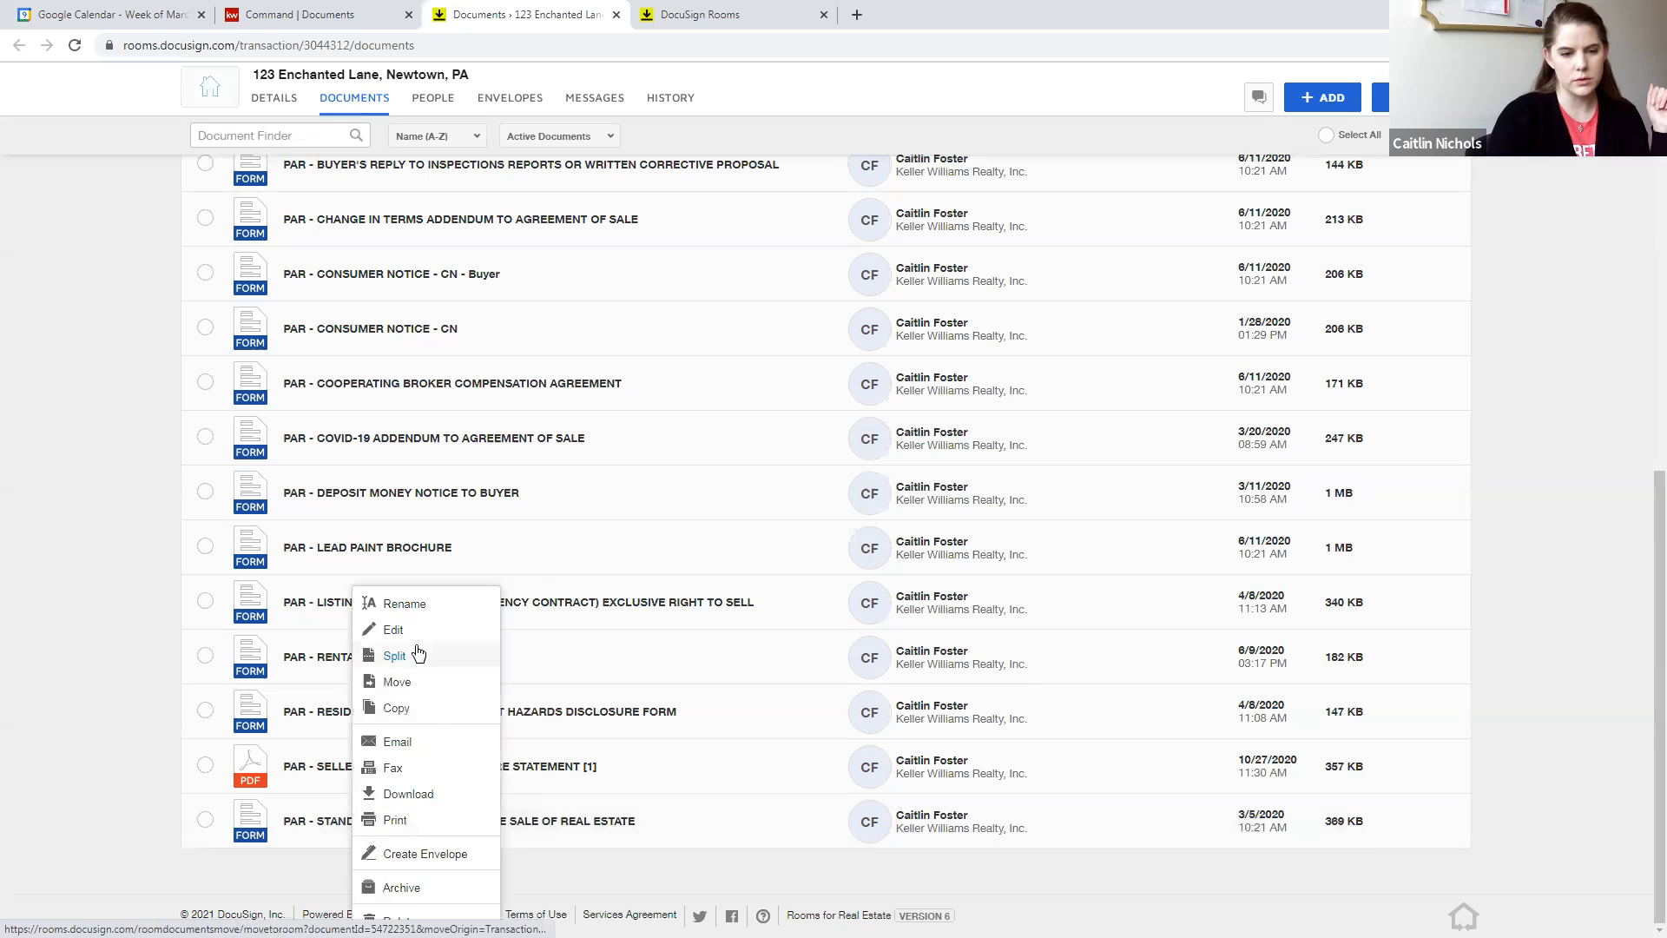
right_click(315, 823)
click(135, 790)
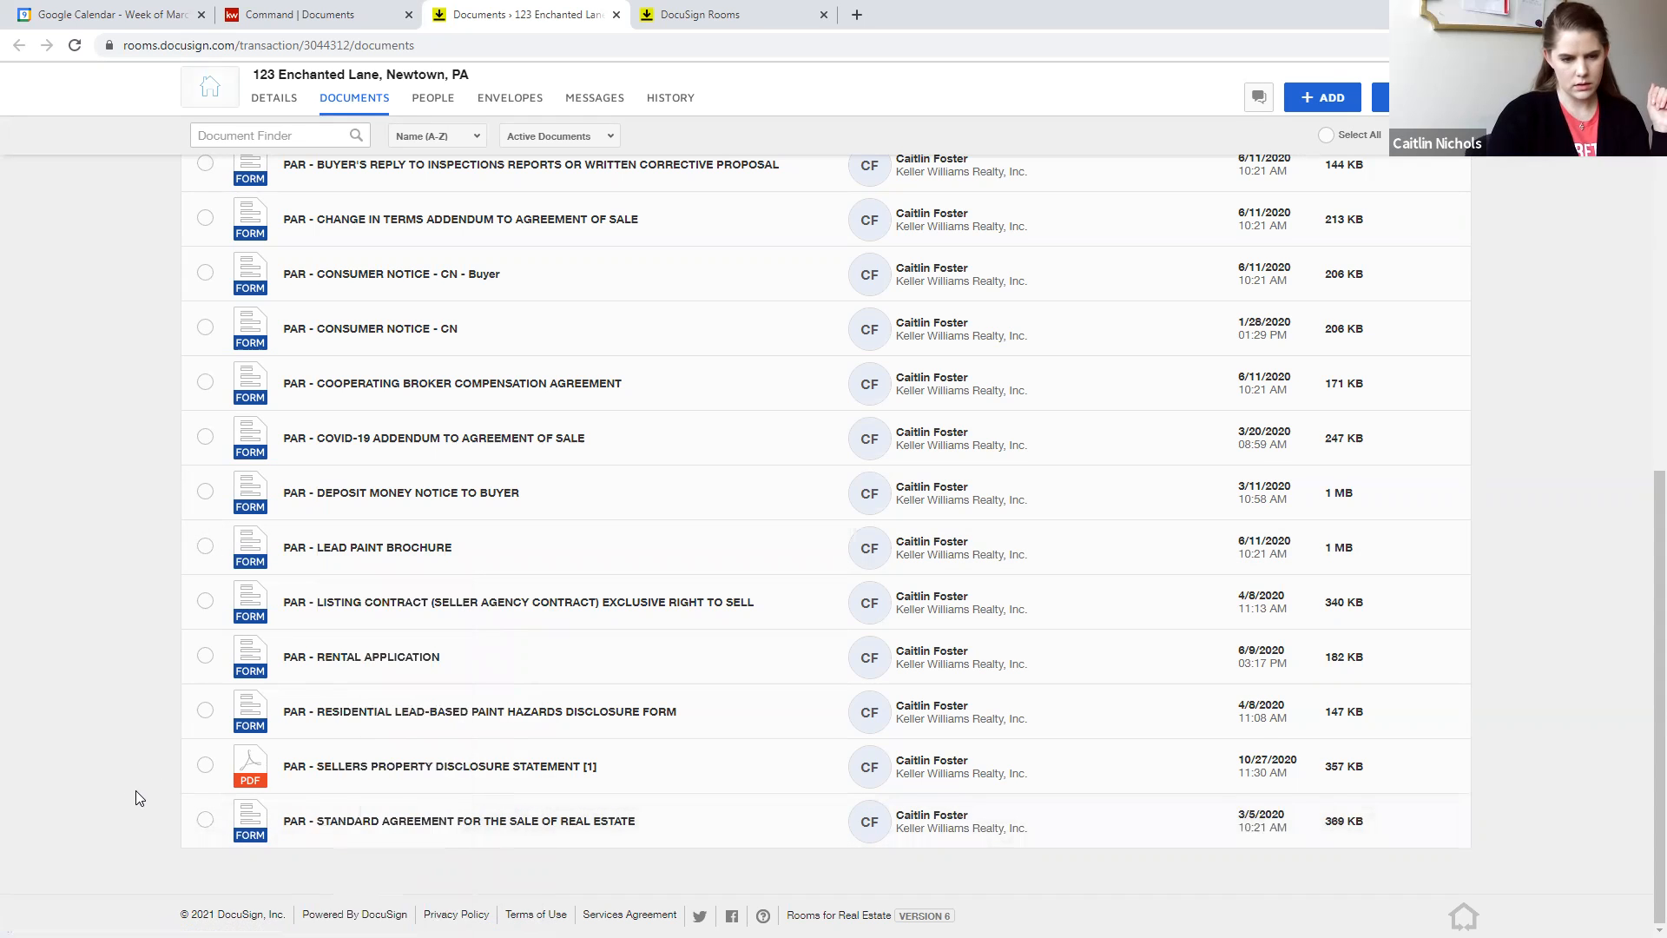
scroll(141, 768, up, 15)
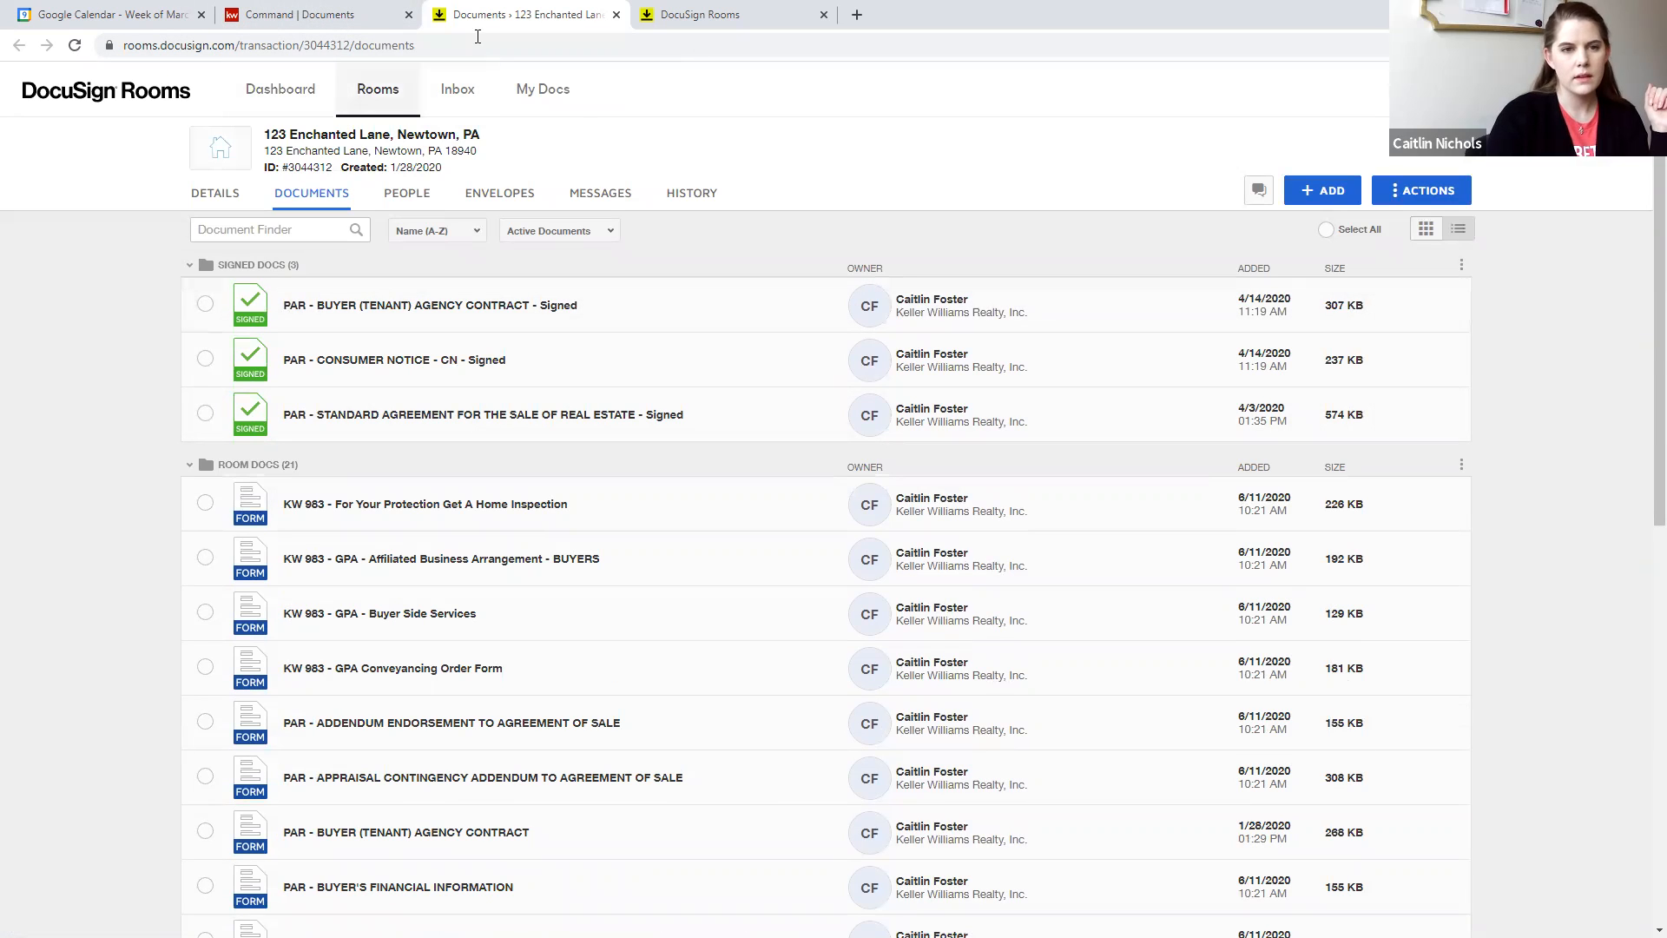
- Switch to KW Command and start a new opportunity of type Buyer
click(343, 13)
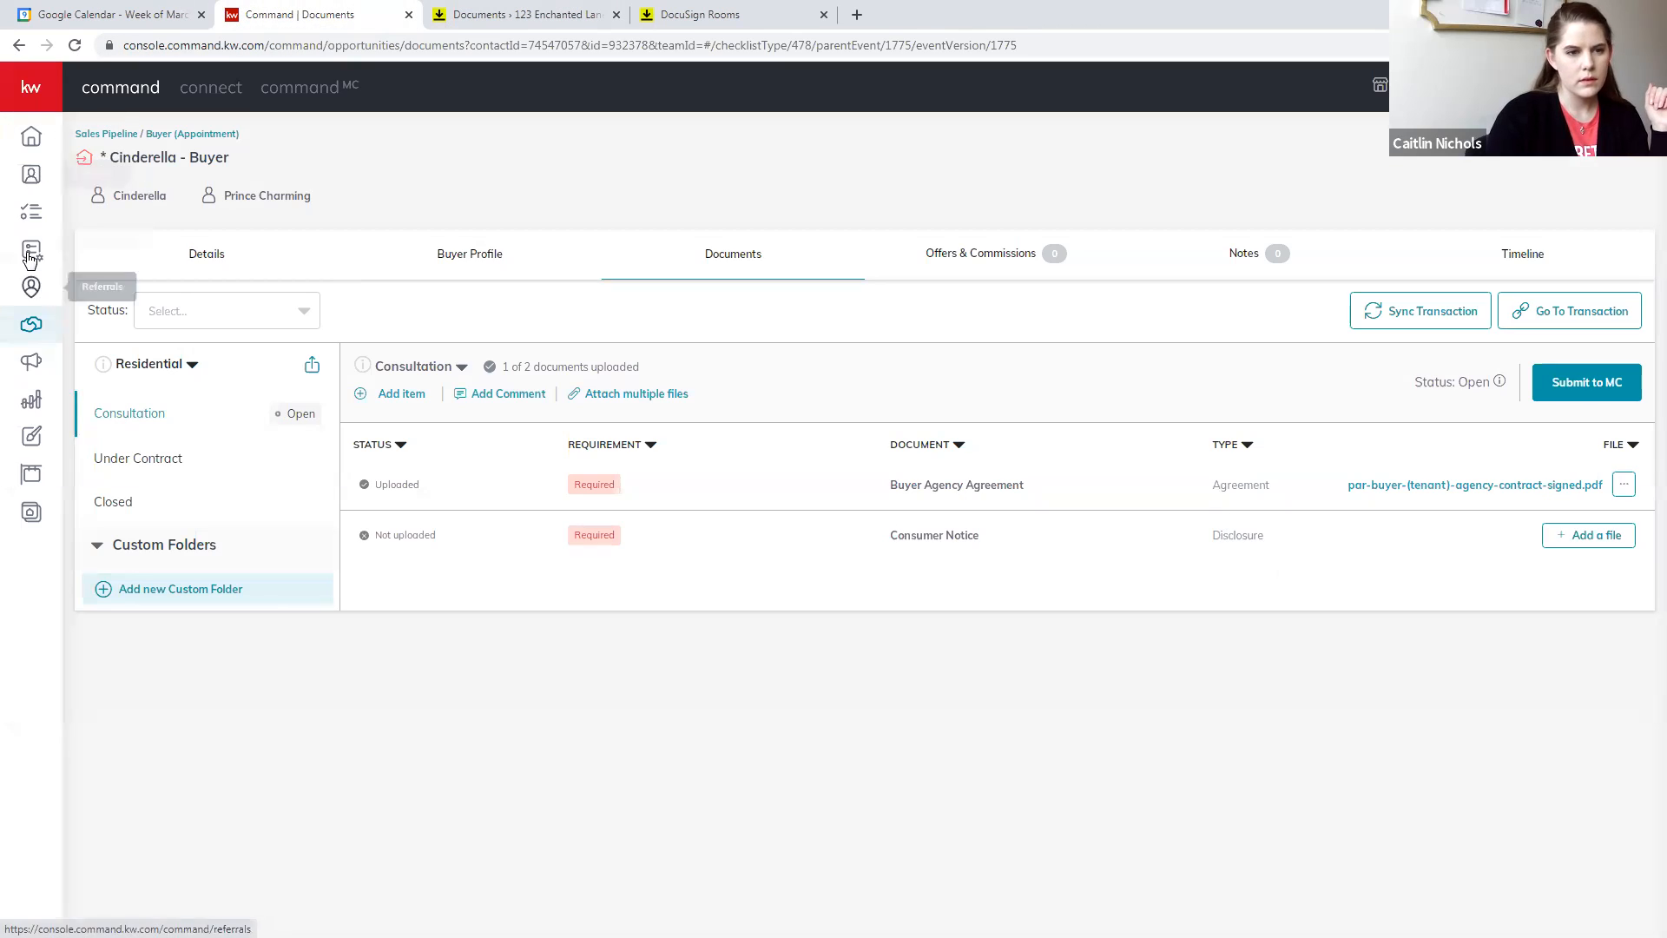
click(112, 335)
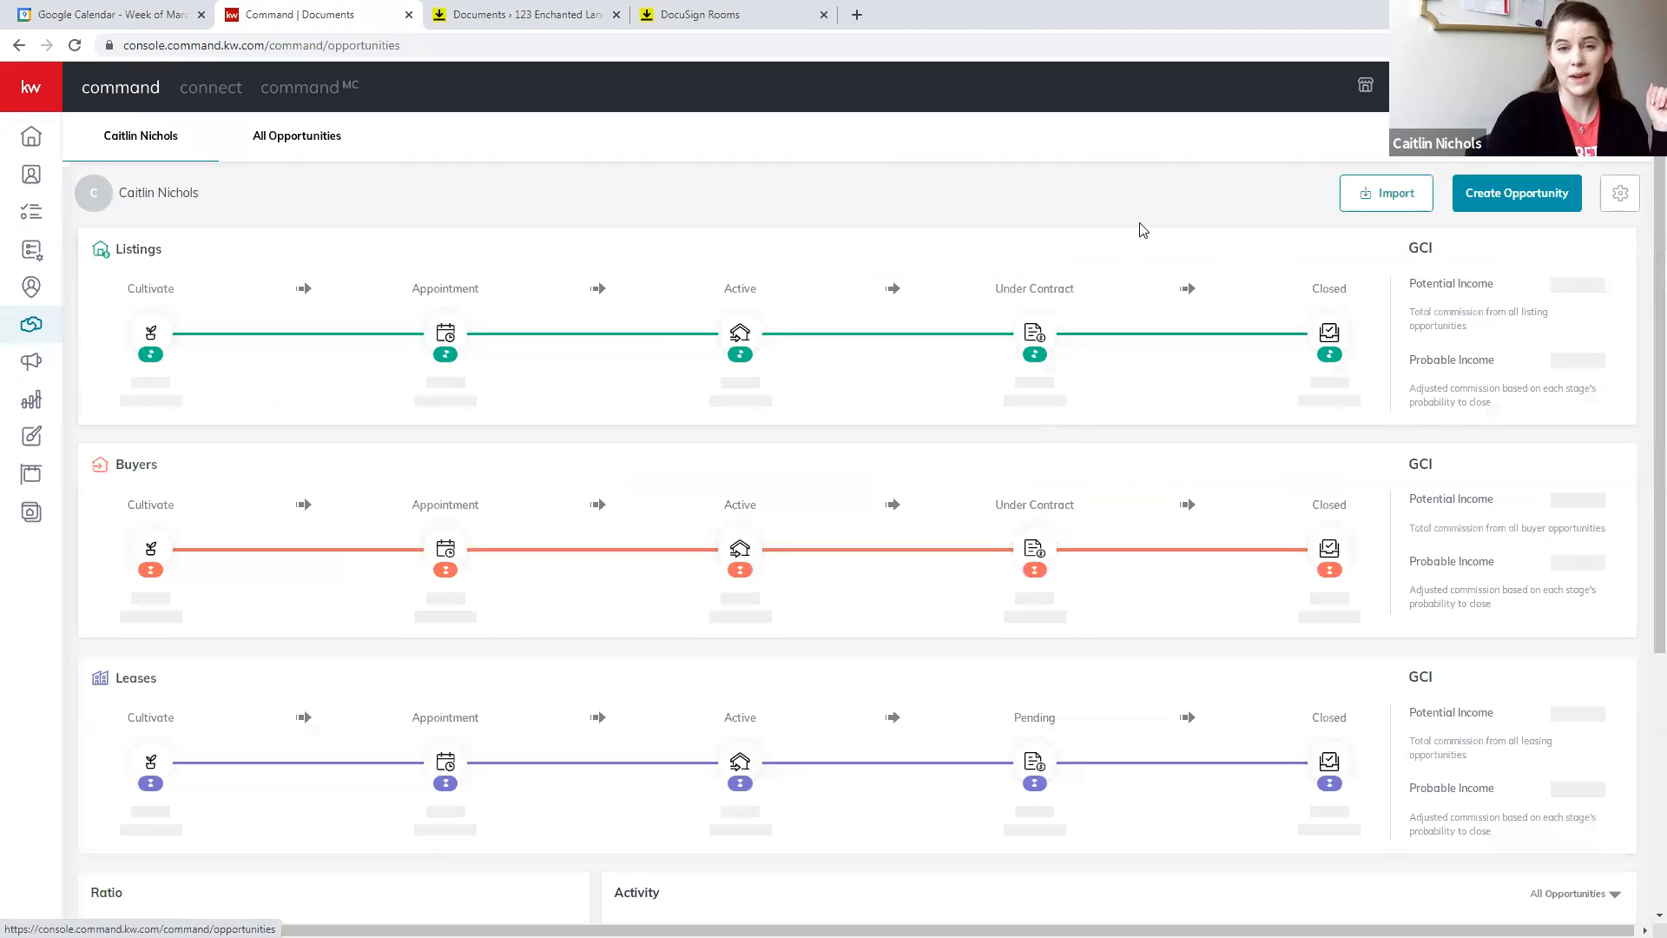
click(1517, 193)
click(681, 341)
click(657, 406)
- Select the client and the co-buyer for the new buyer opportunity, leaving the custom tags empty
click(701, 395)
text(cinderella)
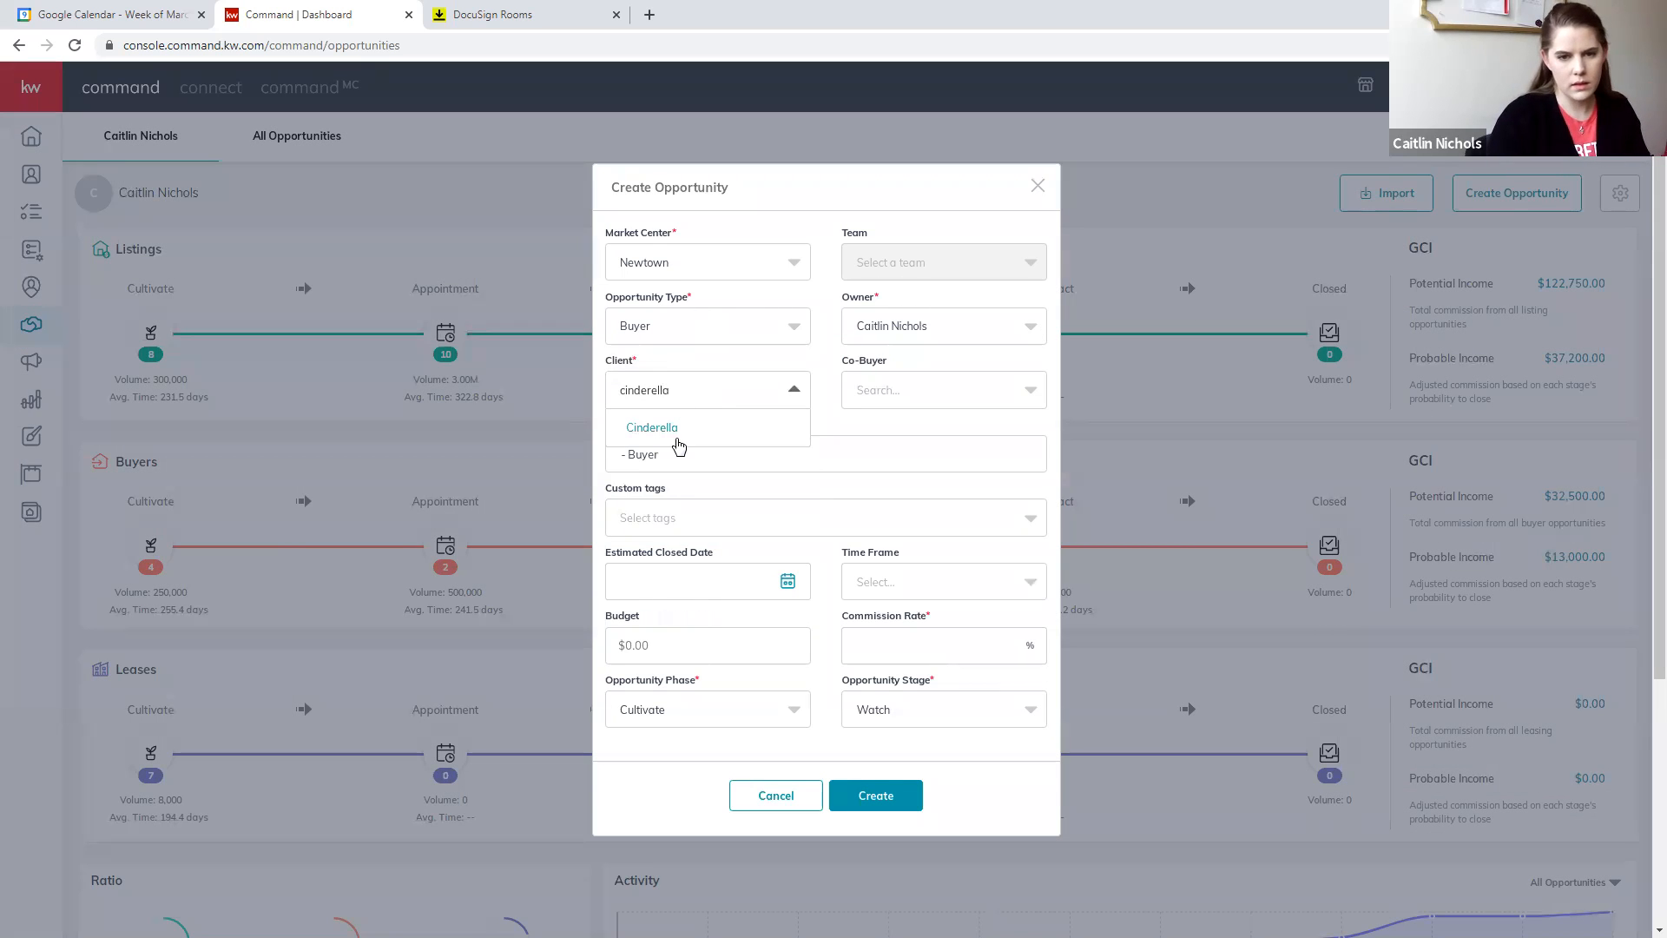
click(686, 426)
click(926, 395)
click(914, 450)
triple_click(761, 448)
click(829, 504)
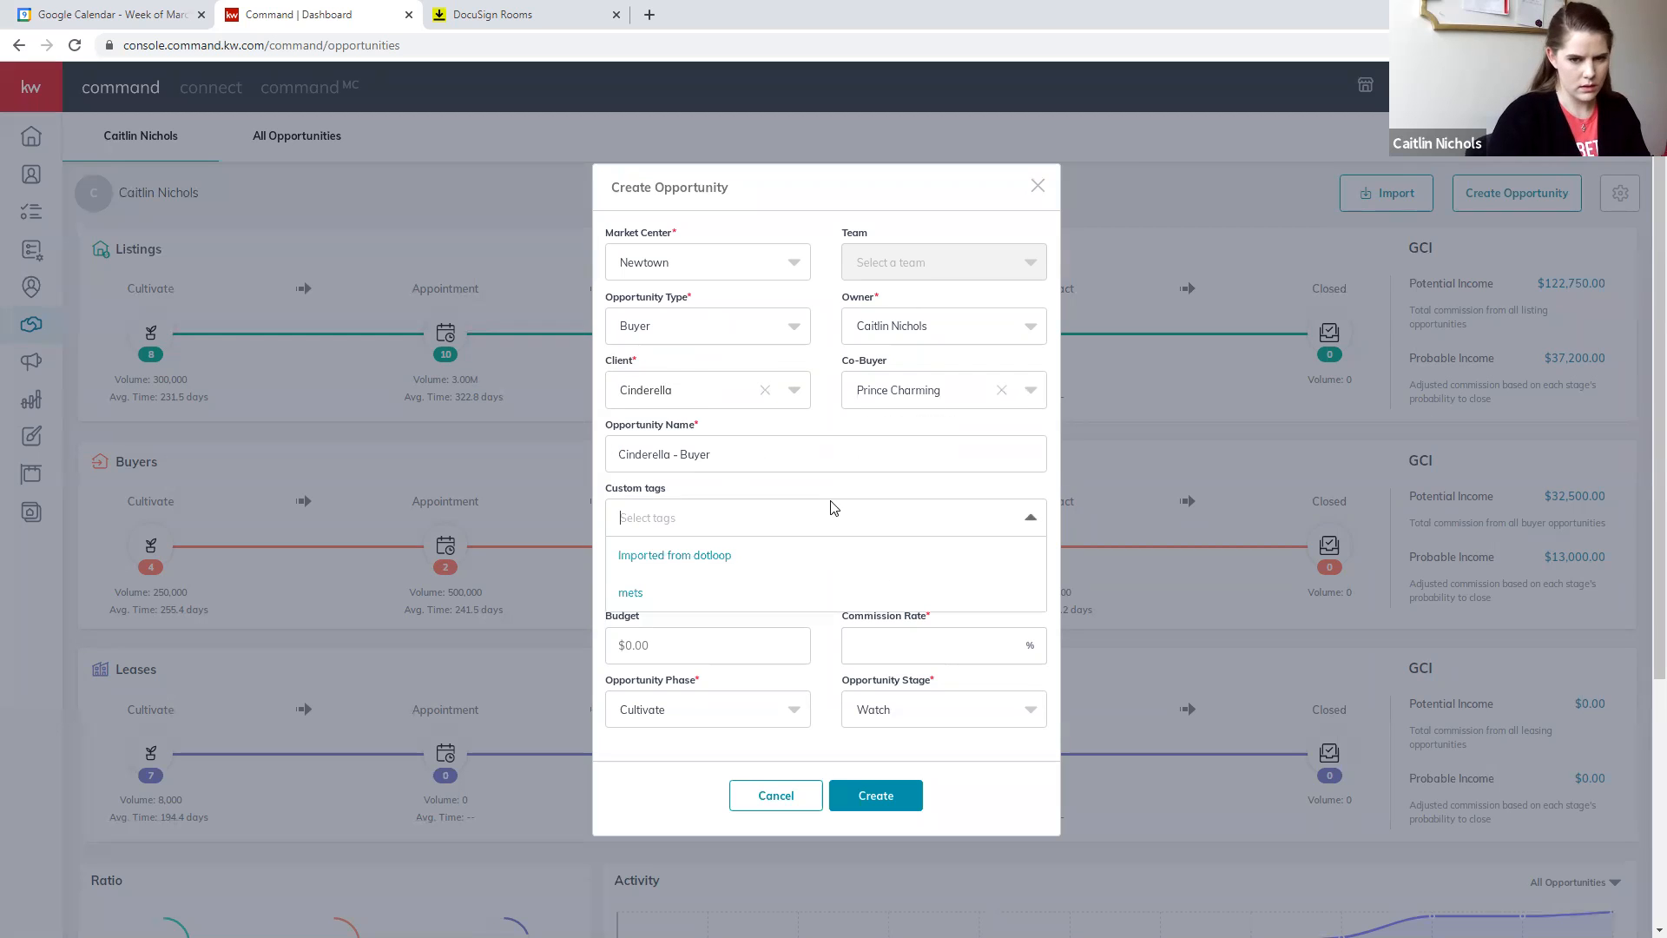
click(768, 528)
- Set the budget to $300,000.00, commission rate to 2.5%, phase to Active and stage to Showing, and create the opportunity
click(675, 644)
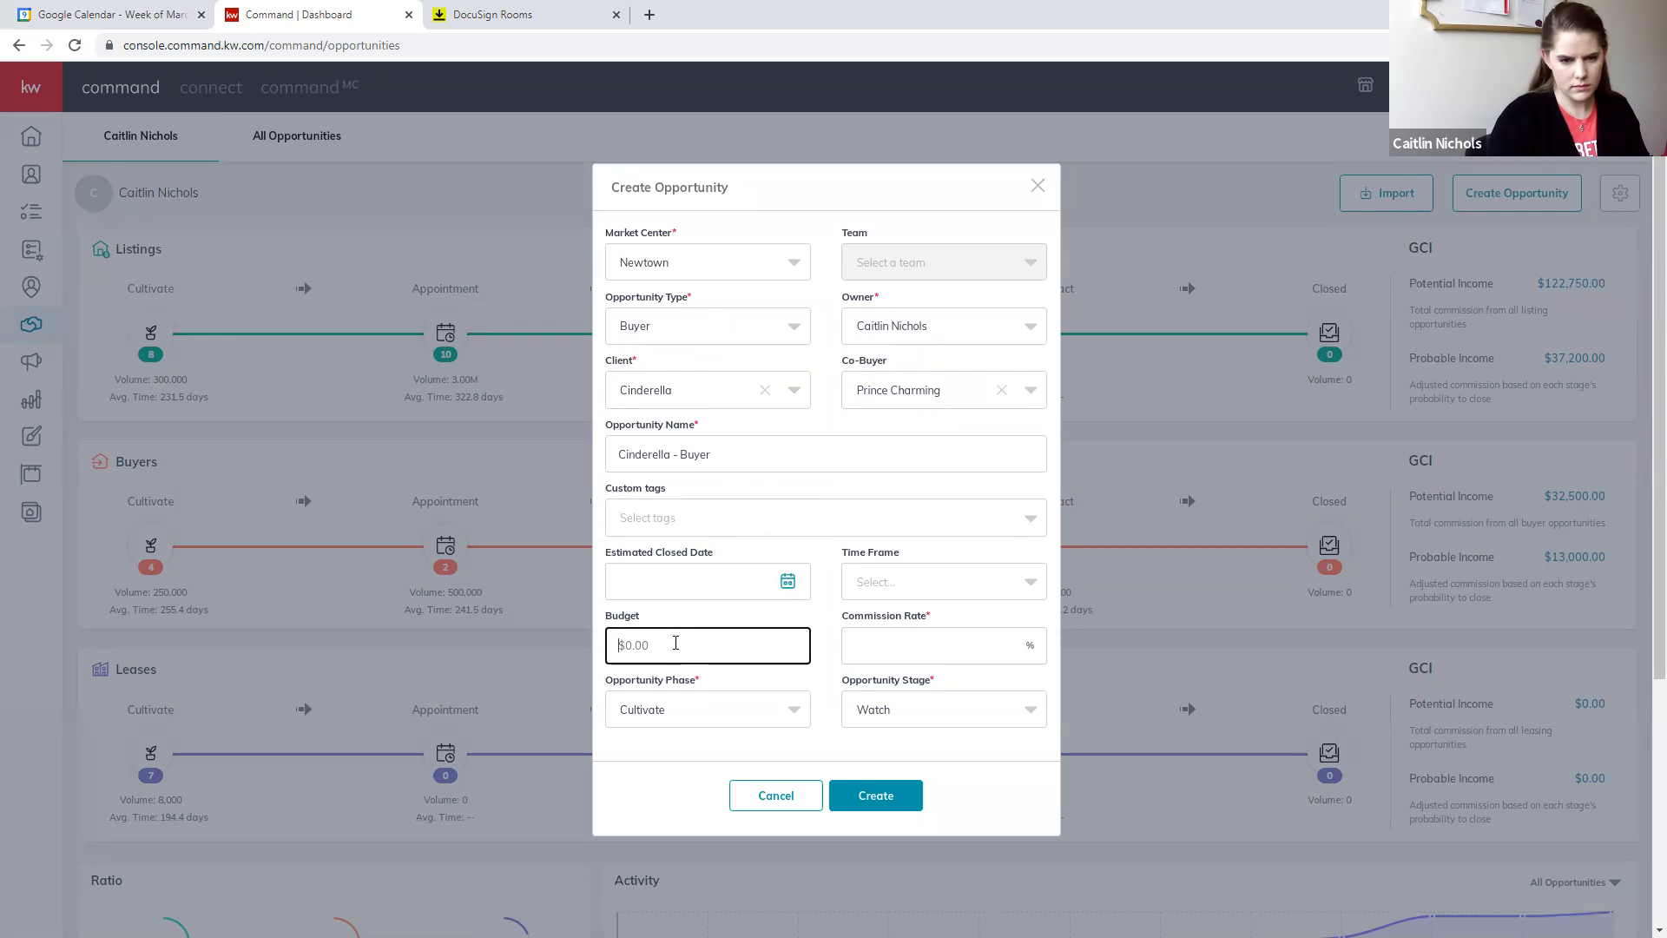
text(300,00)
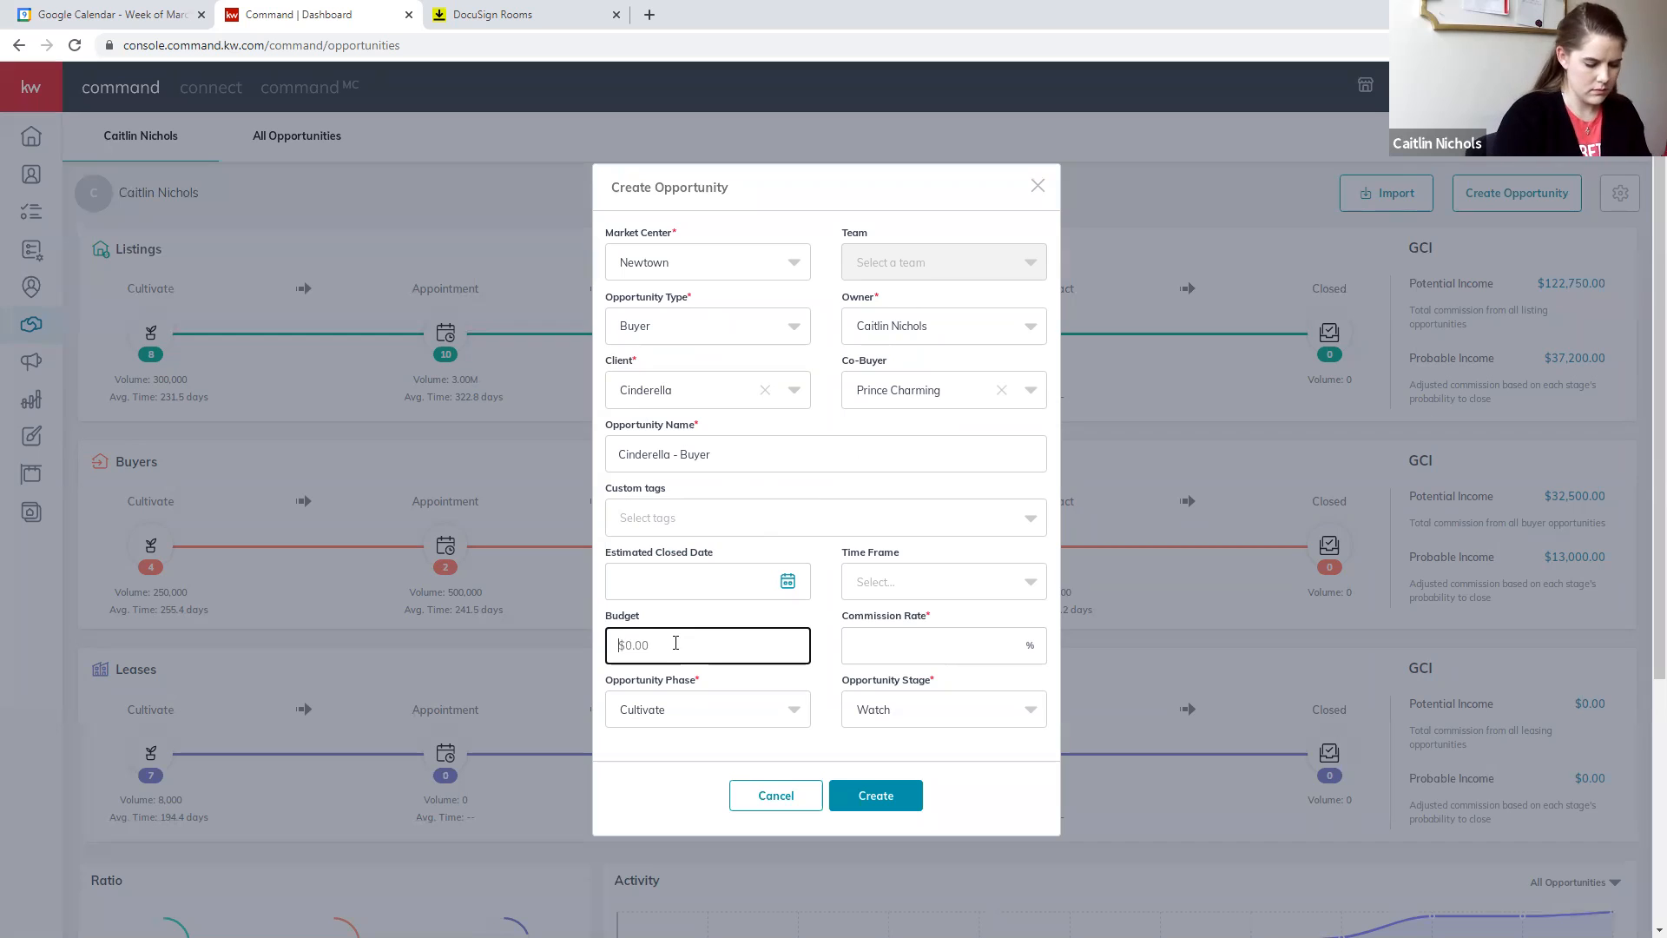
text(0)
click(872, 637)
click(726, 709)
click(651, 670)
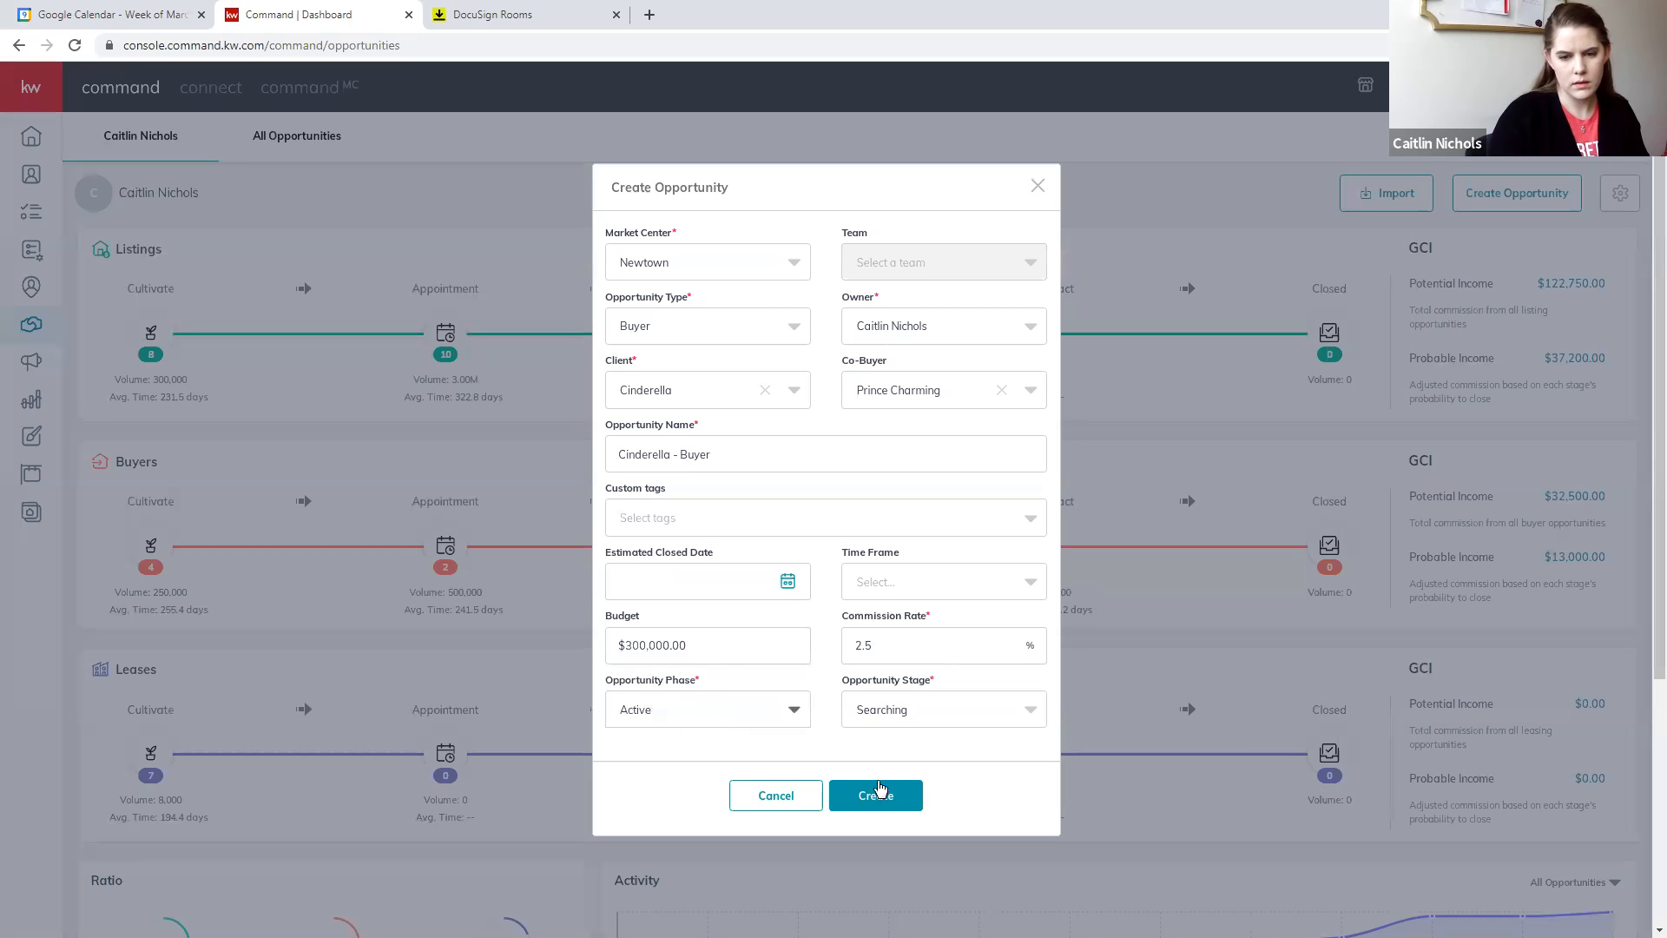
click(897, 708)
click(885, 575)
click(875, 790)
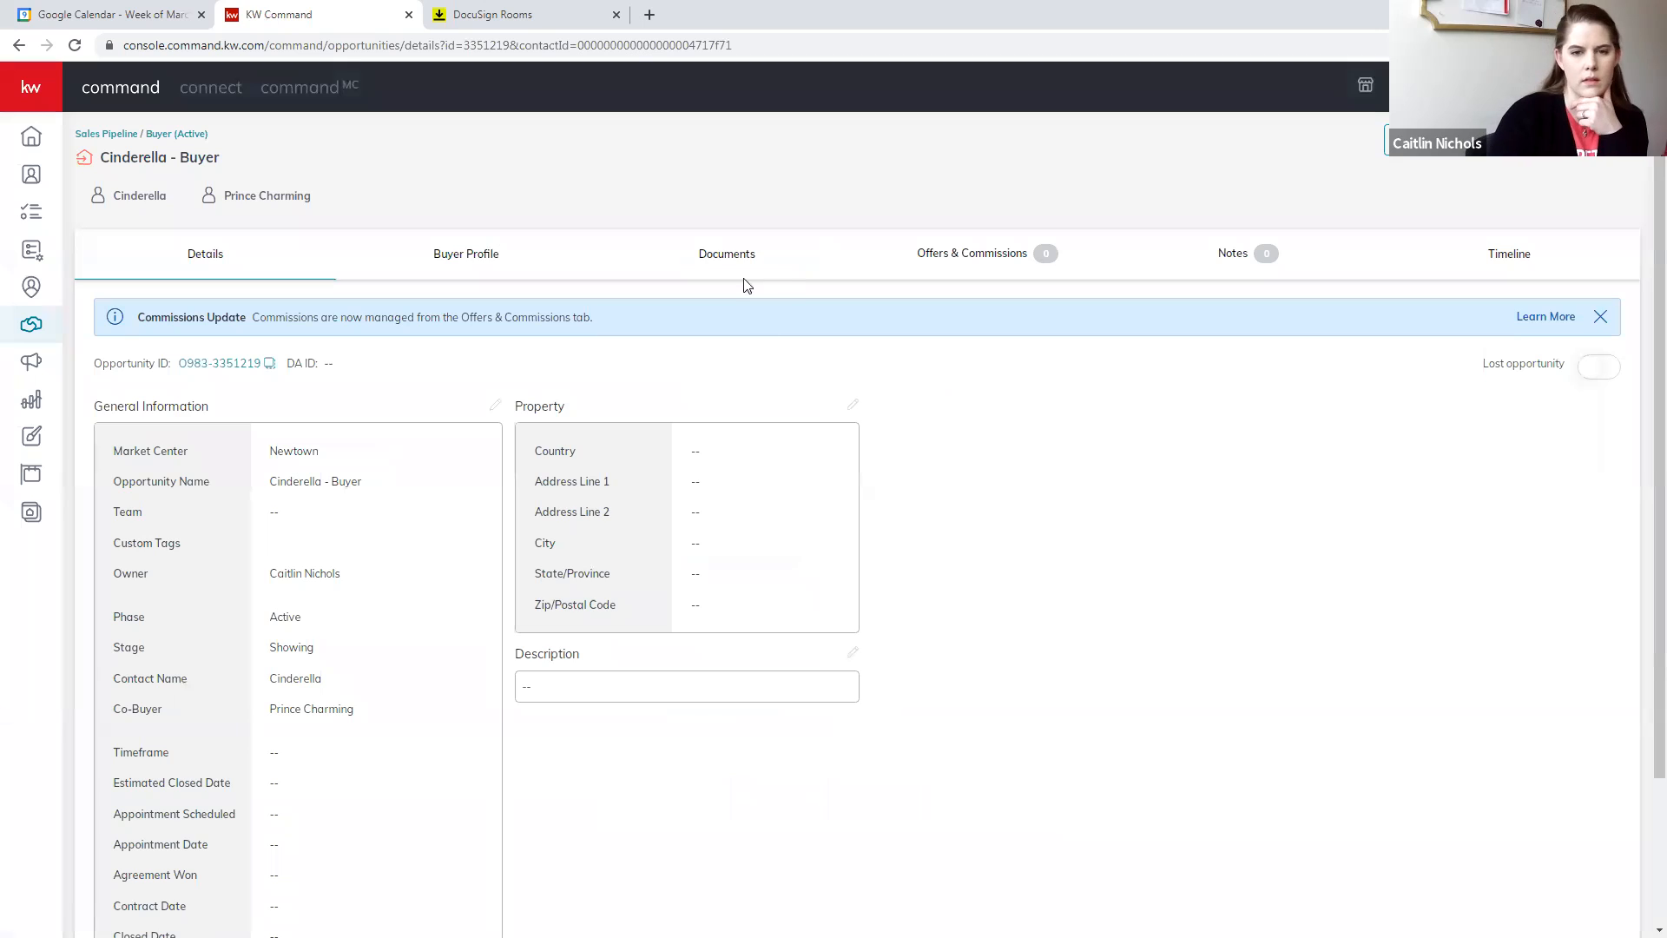
- Open the new buyer opportunity's documents and go to its linked transaction in DocuSign Rooms
click(745, 262)
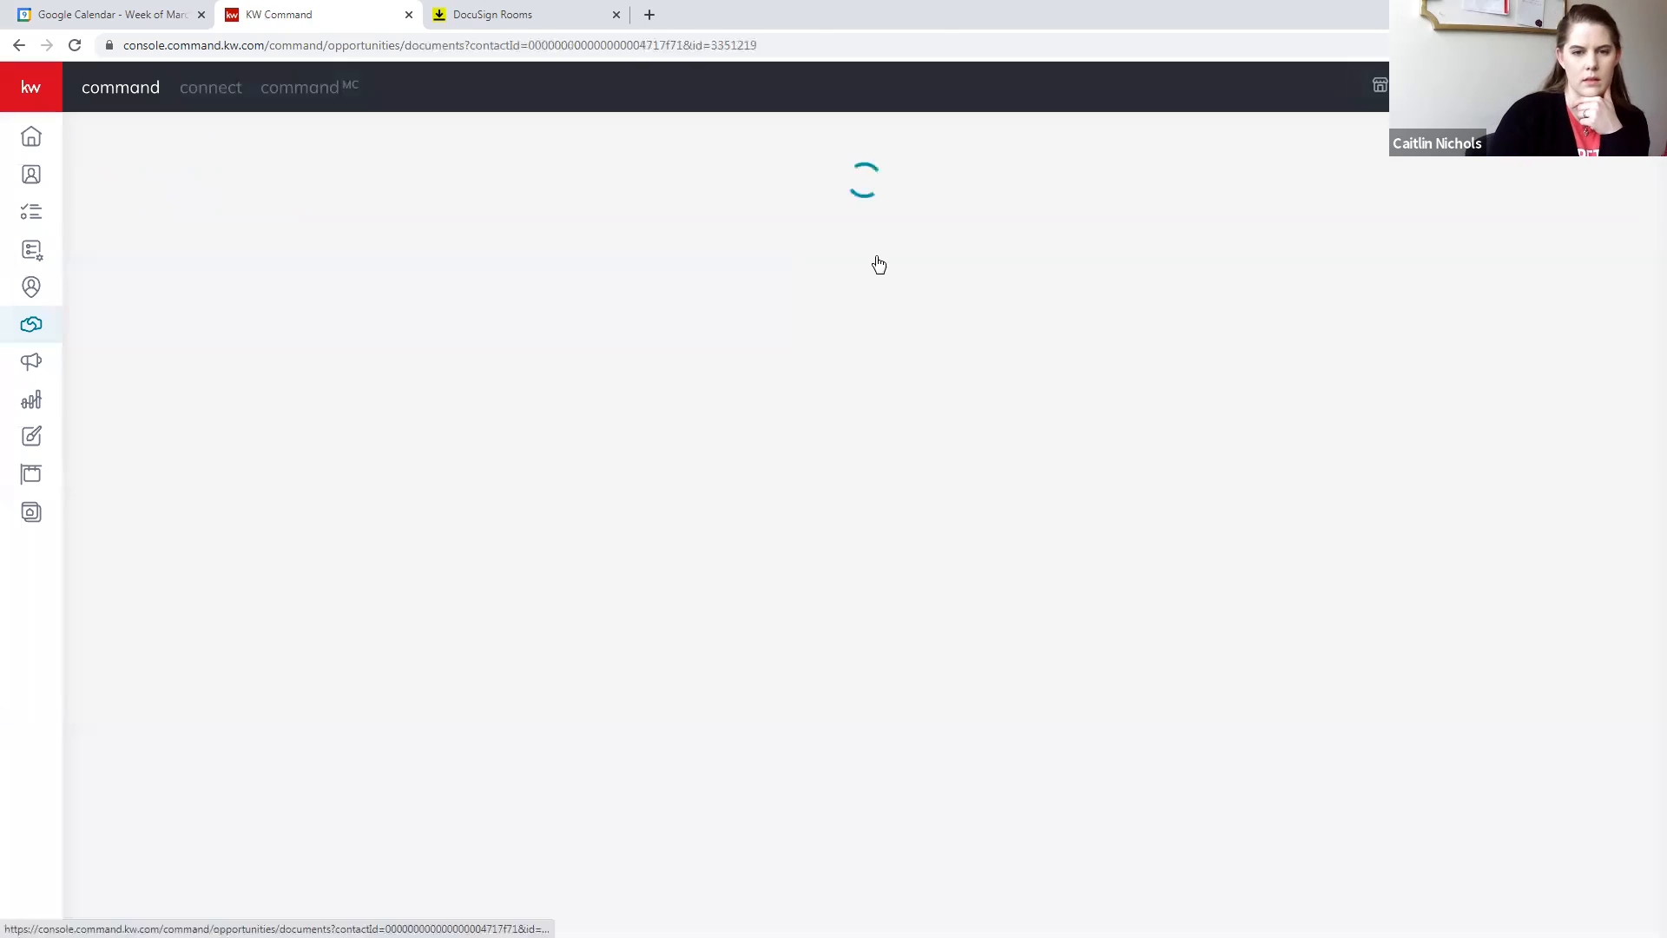
click(1587, 328)
click(1505, 361)
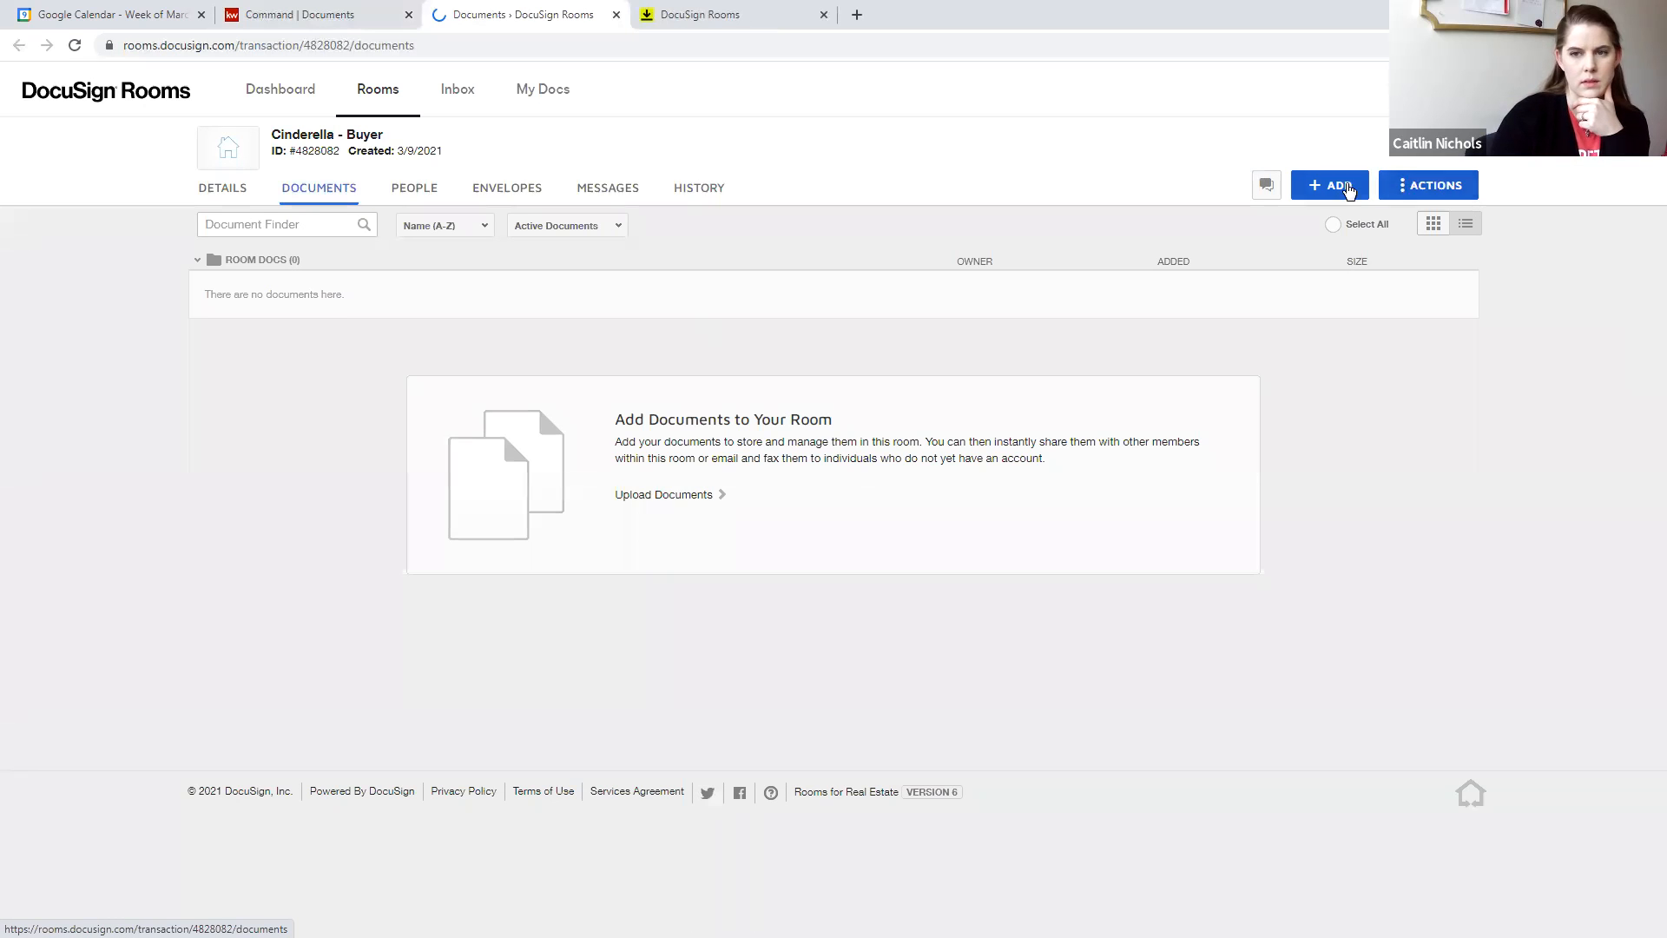
- Add the required forms from the PA Buyer Side Sale DocuSign forms group to the new room
click(1348, 189)
click(1311, 261)
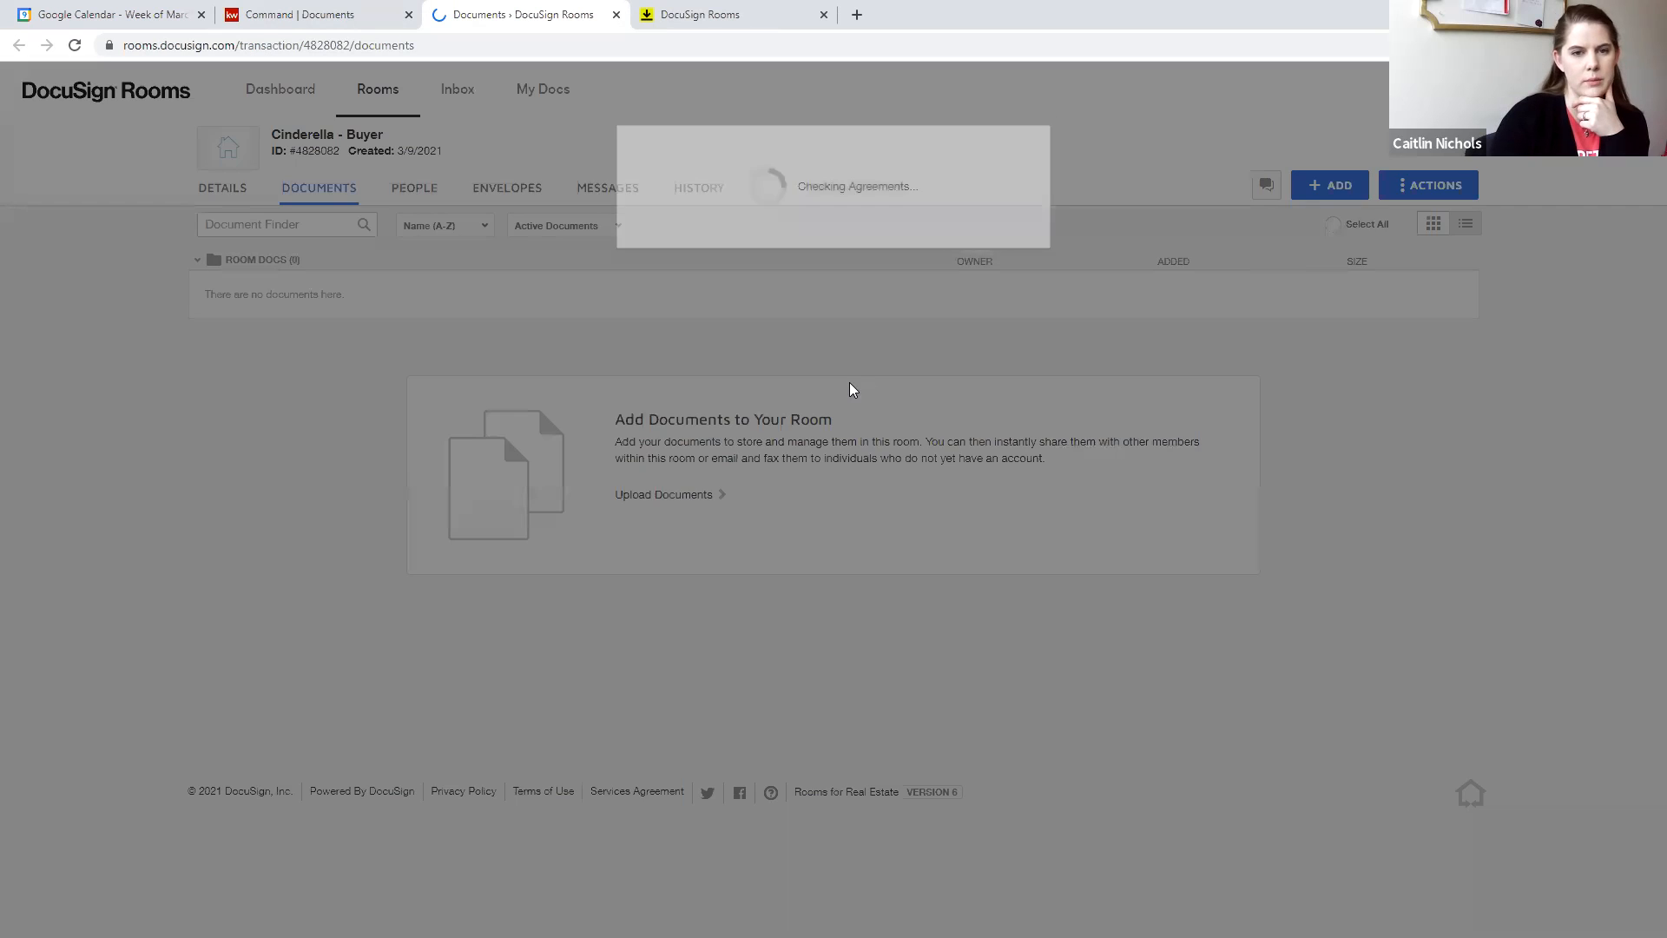
click(729, 165)
click(731, 185)
click(731, 215)
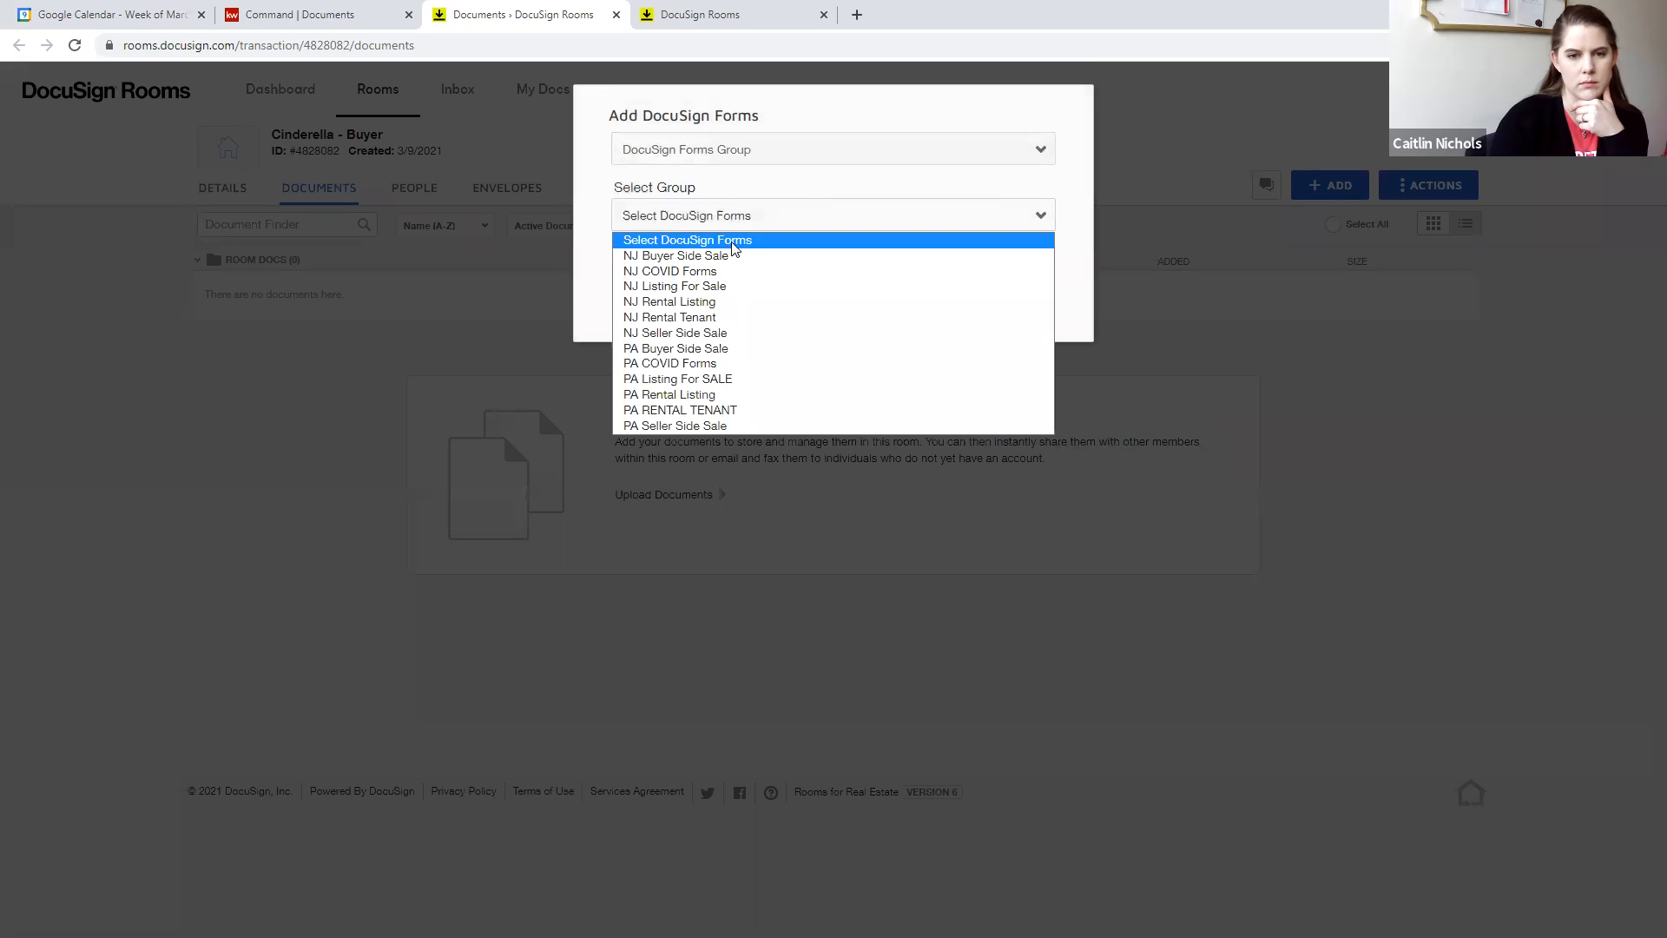
click(721, 348)
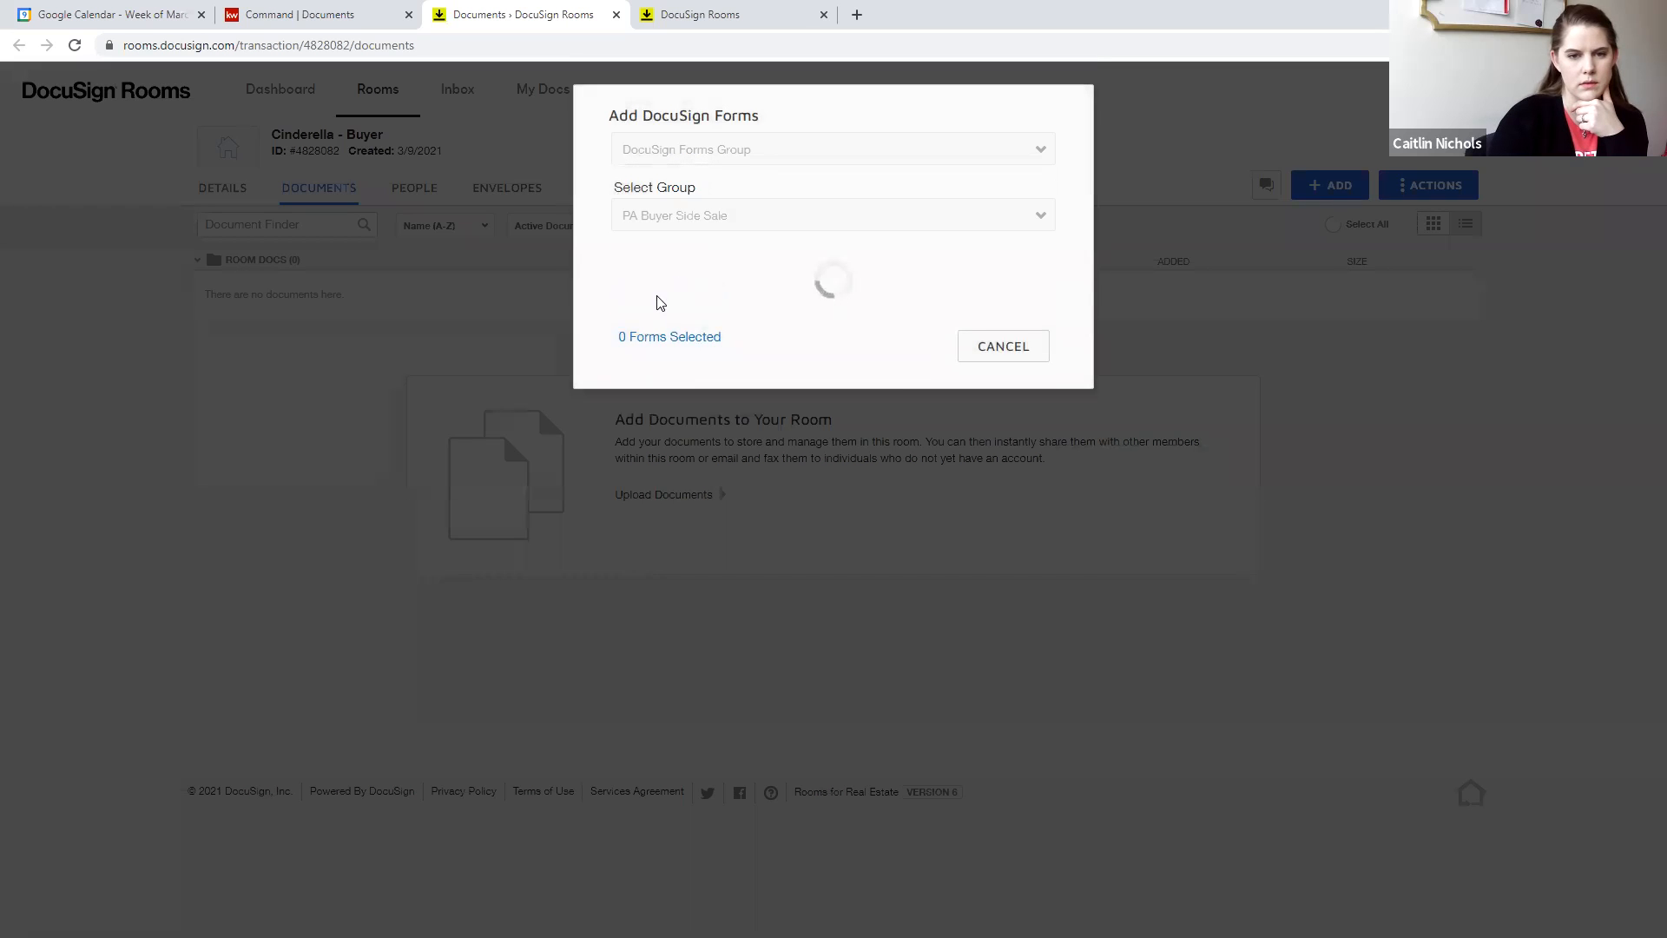
scroll(746, 547, down, 3)
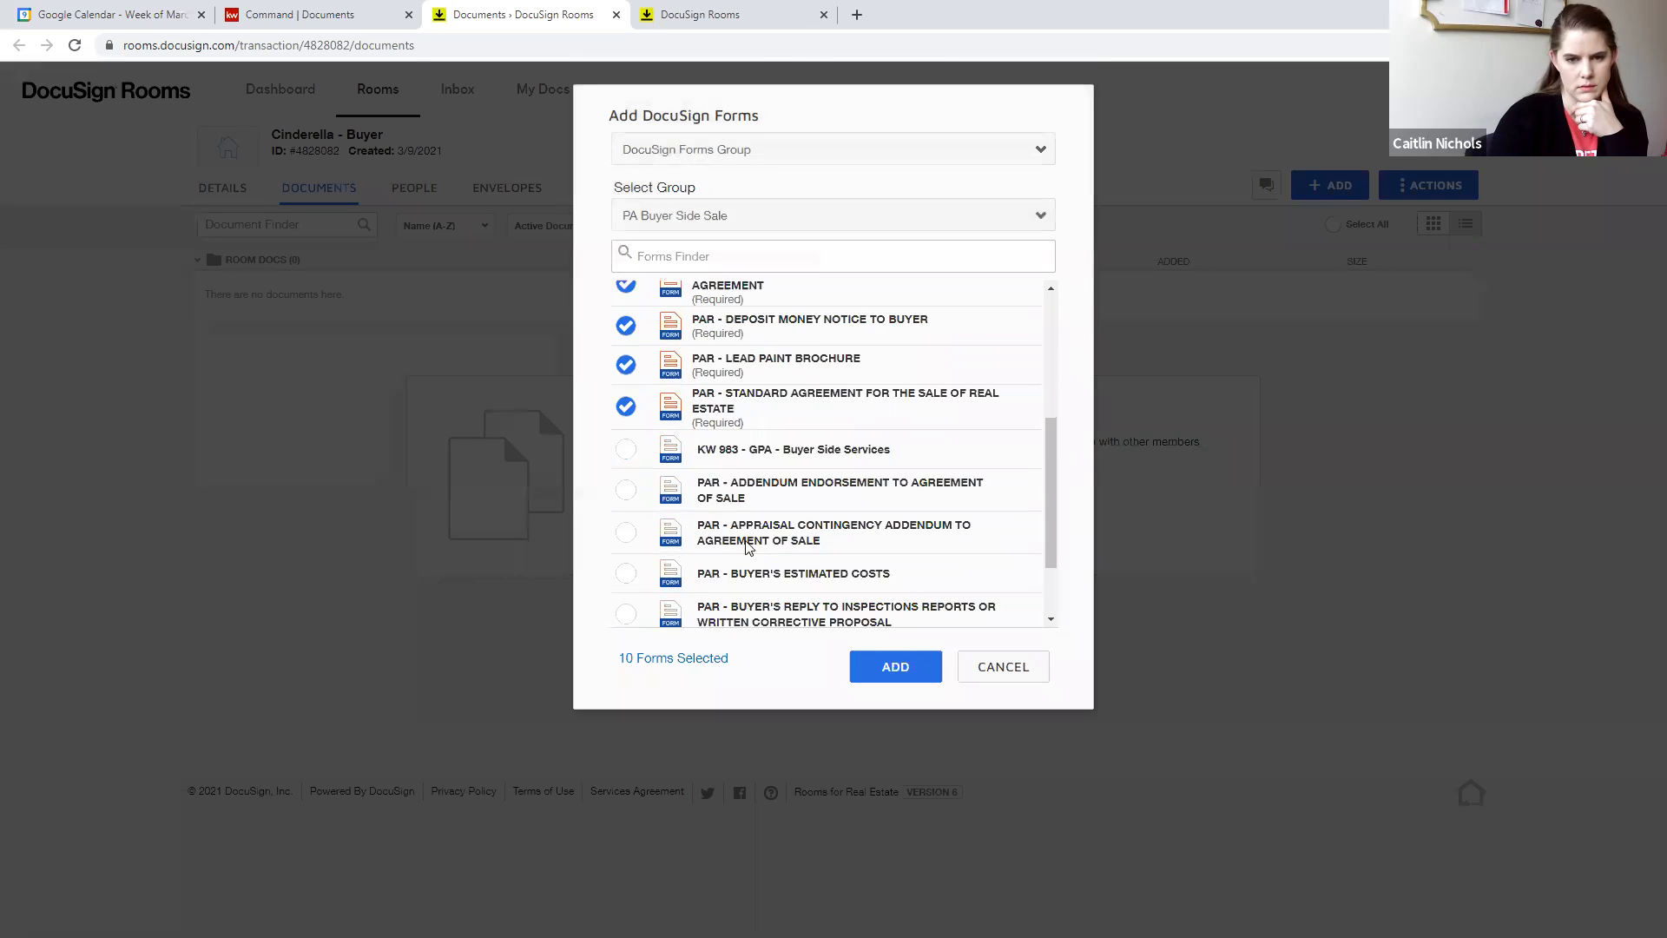
scroll(746, 547, down, 2)
click(890, 666)
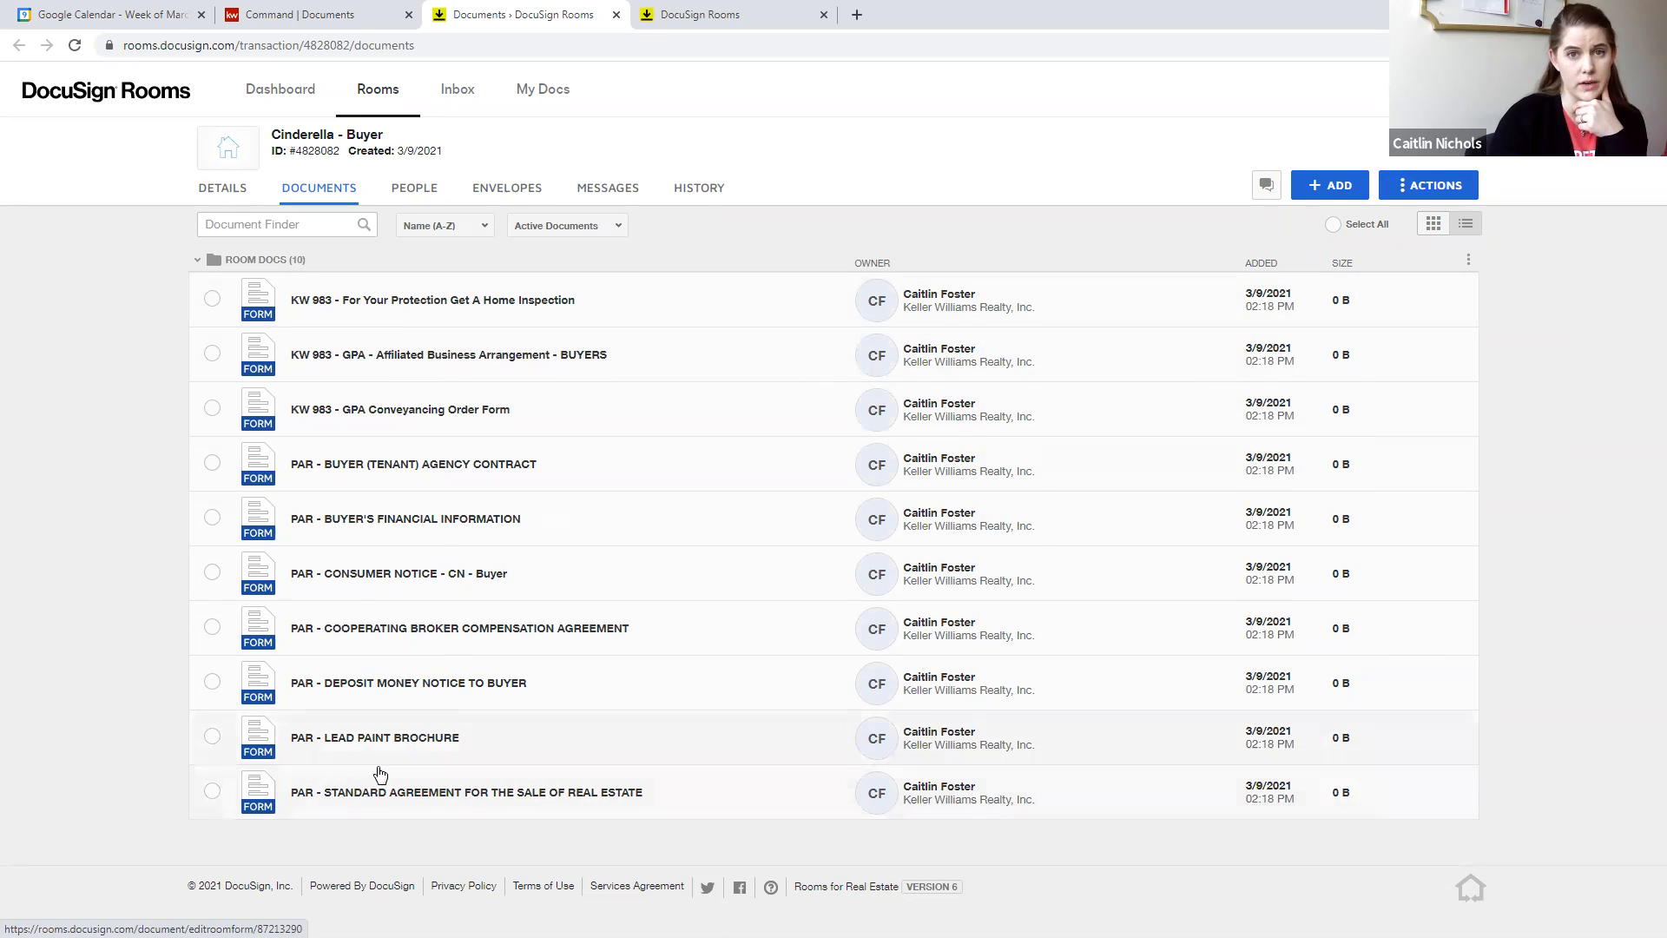
- Apply the PAR - STANDARD AGREEMENT FOR THE SALE OF REAL ESTATE template to the matching form in the room
right_click(364, 792)
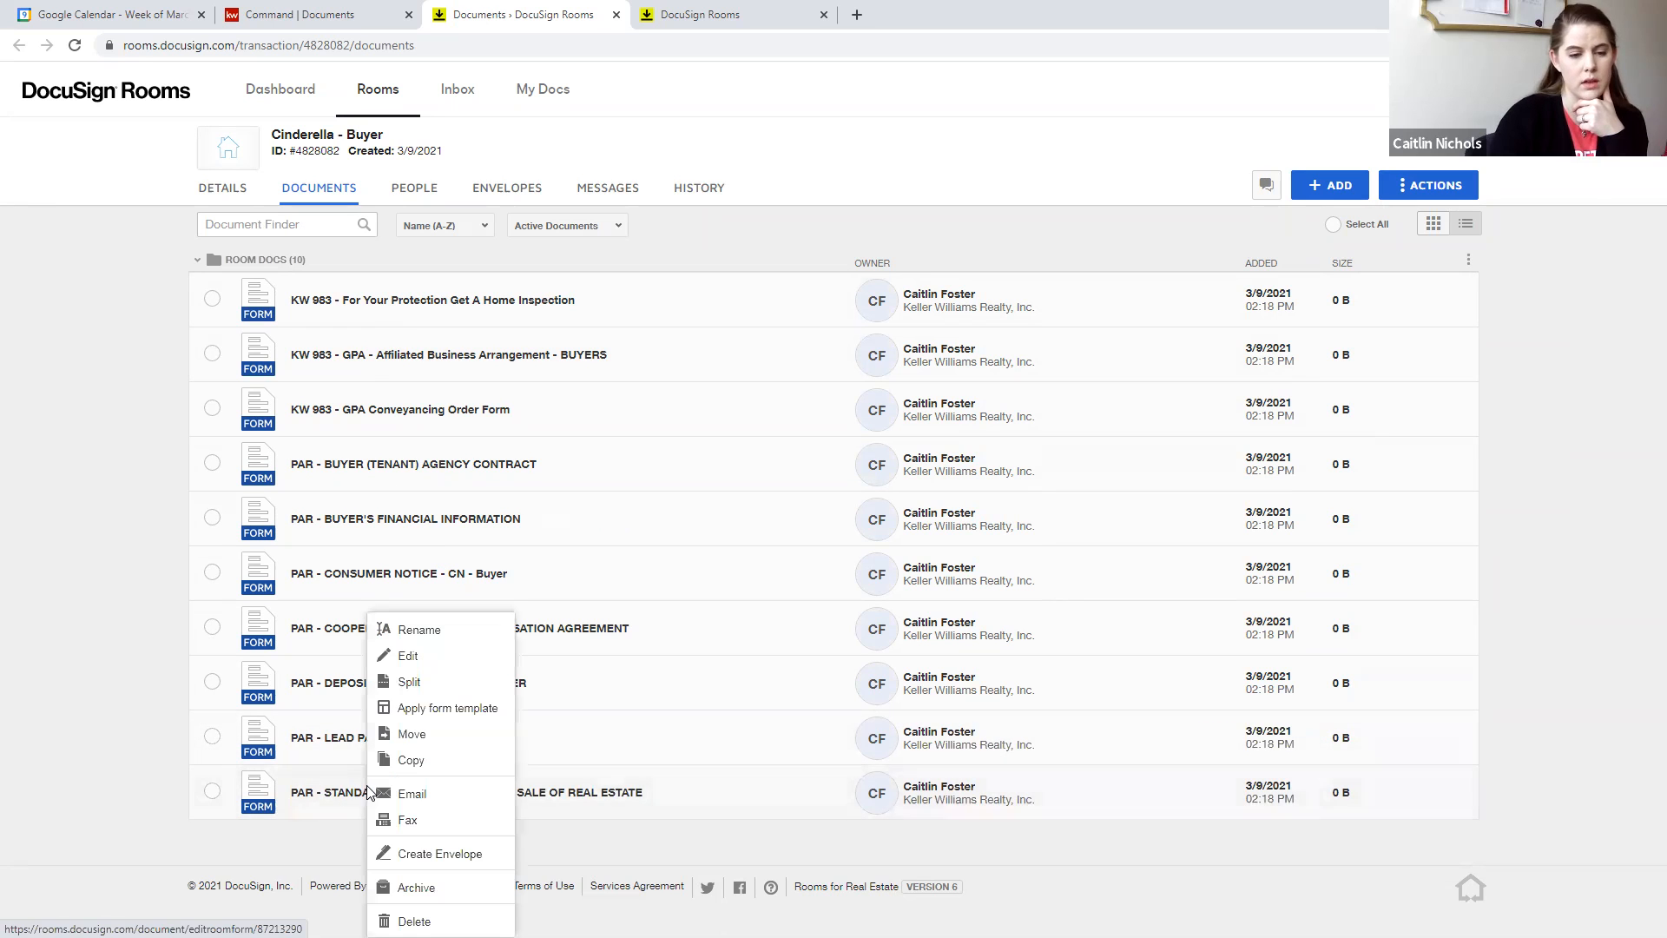
click(438, 712)
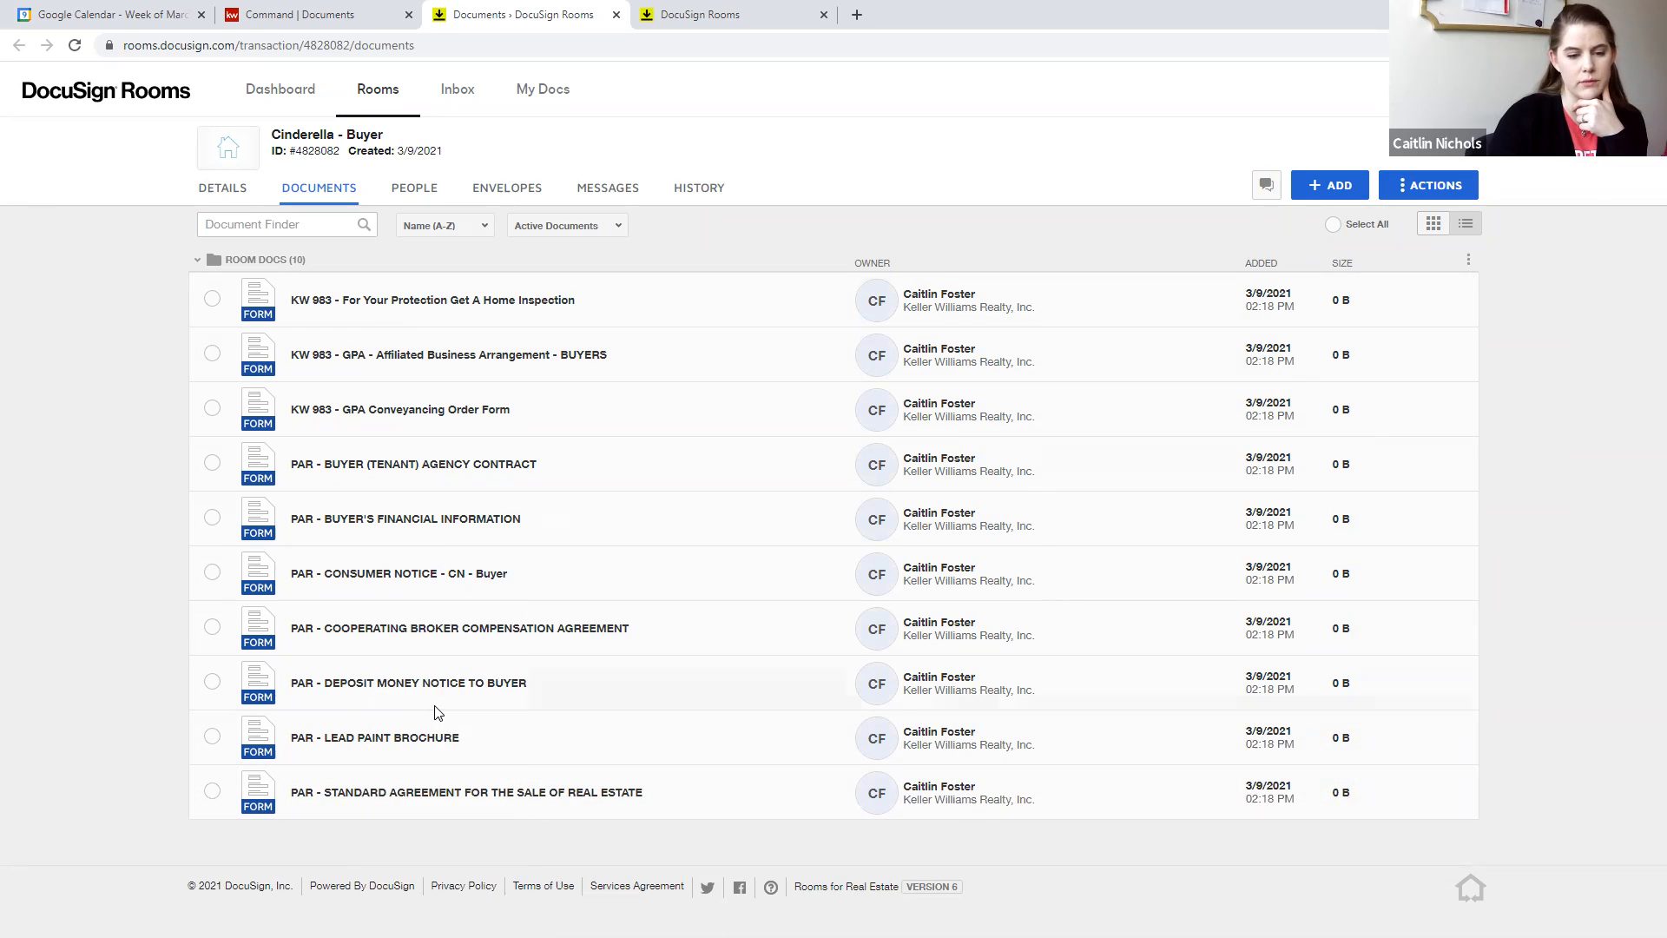
click(652, 228)
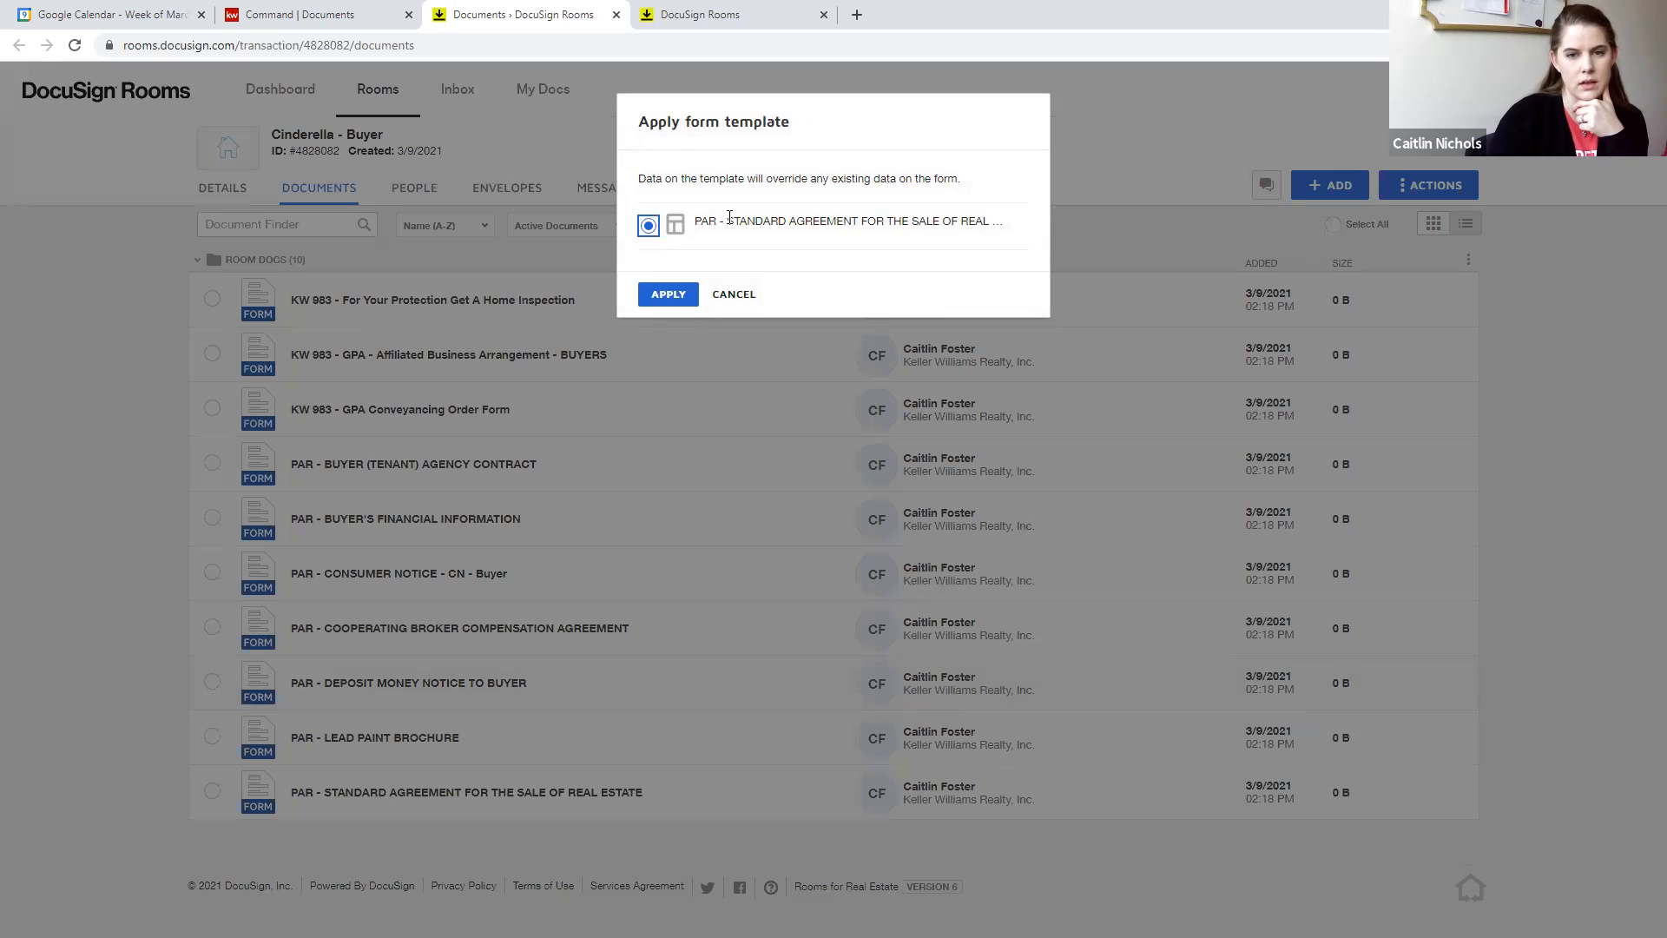
click(667, 293)
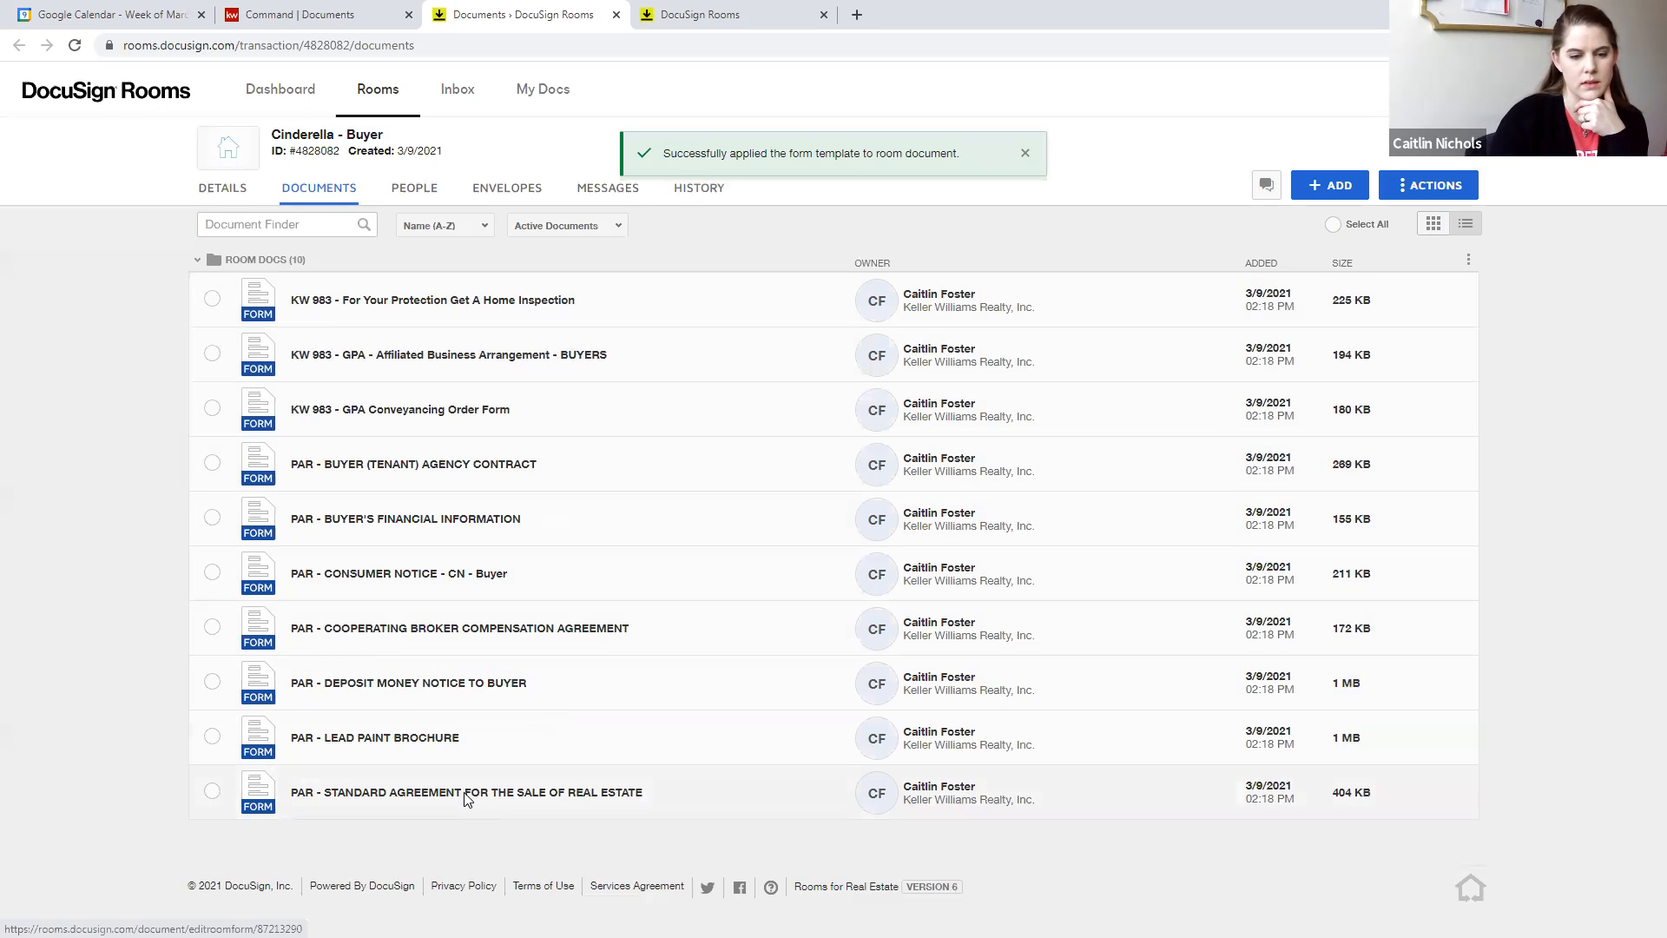
- Review the prefilled parties, buyer broker details and purchase price in the room's standard agreement form, and save and close it
click(467, 794)
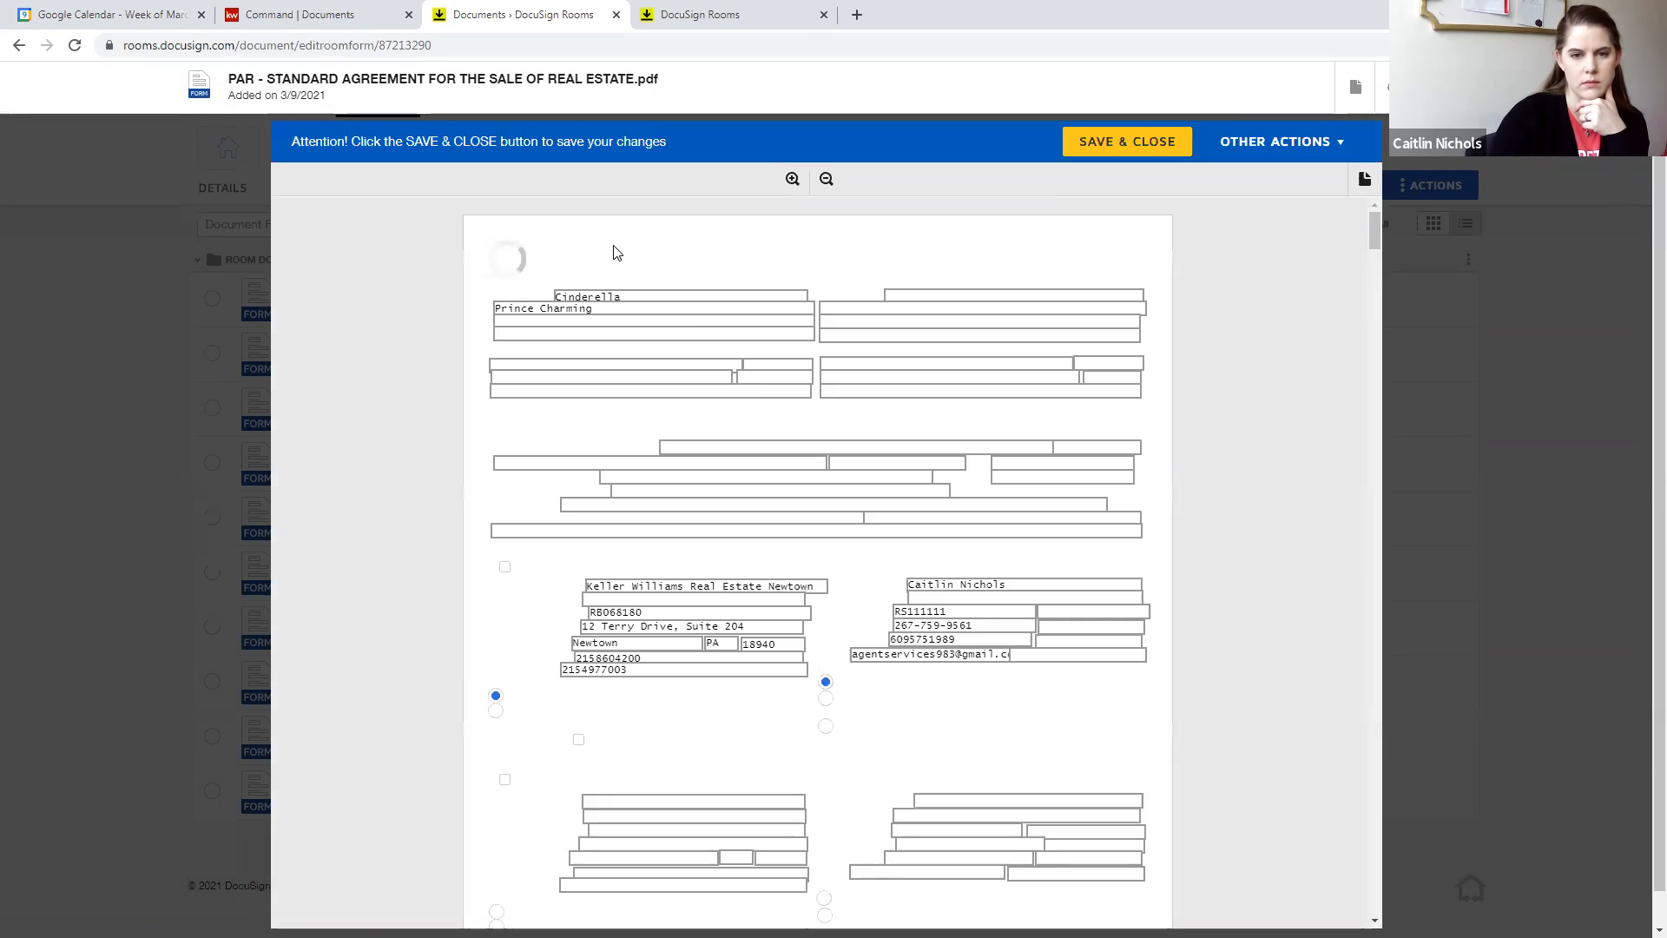
scroll(555, 434, down, 1)
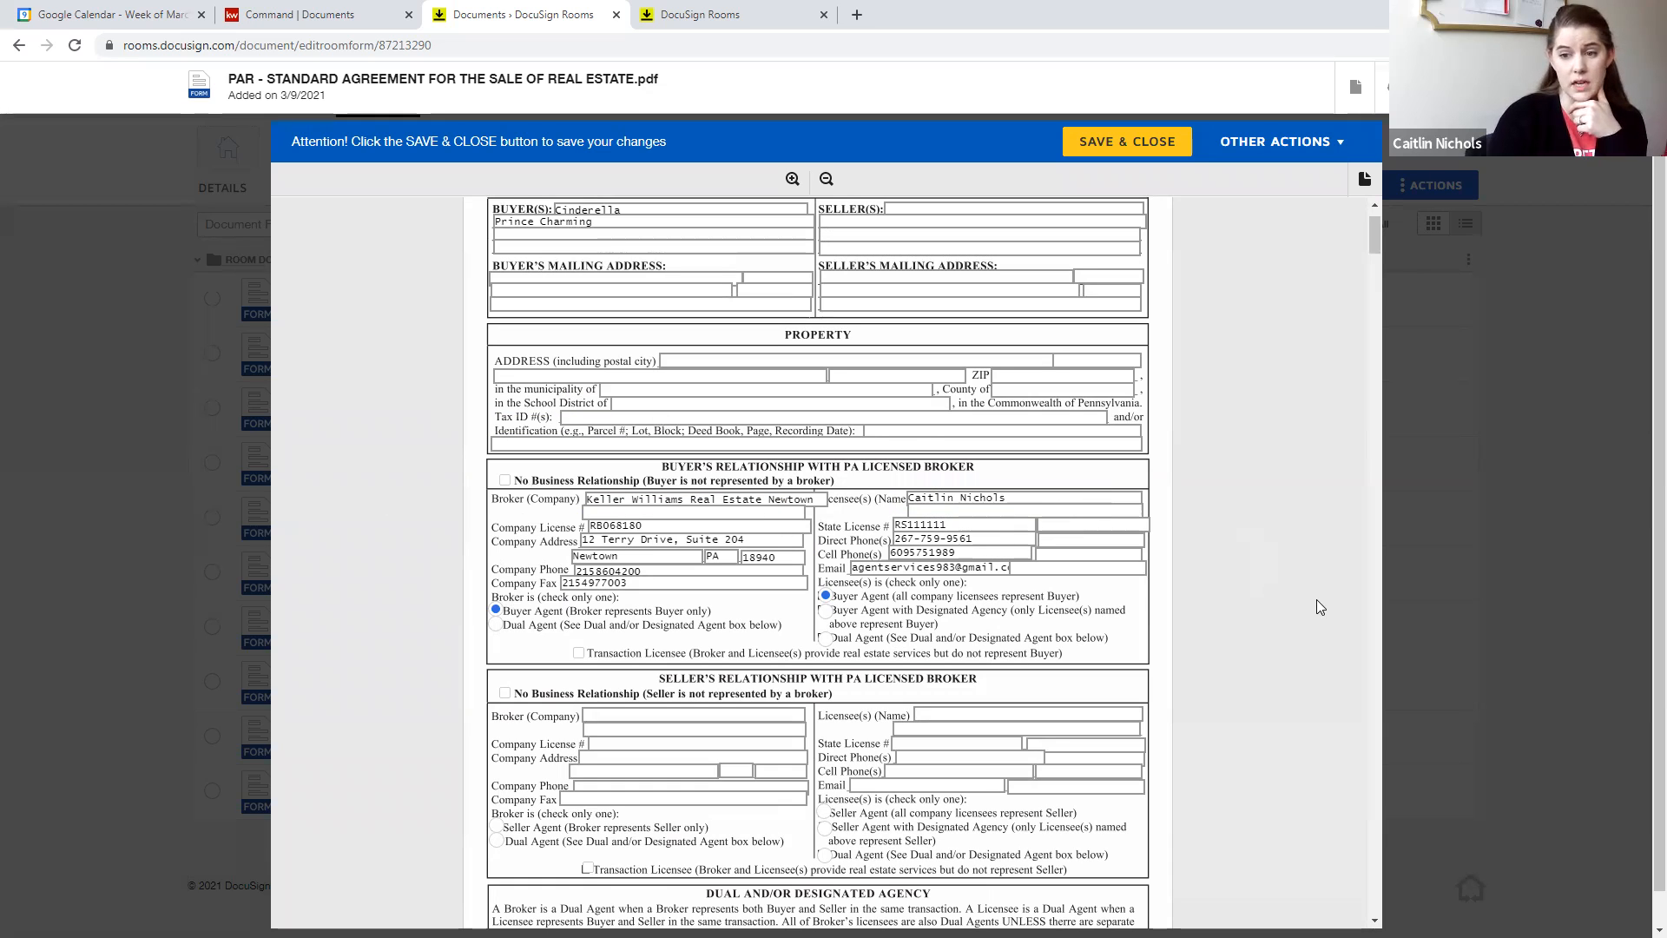
scroll(1317, 606, up, 1)
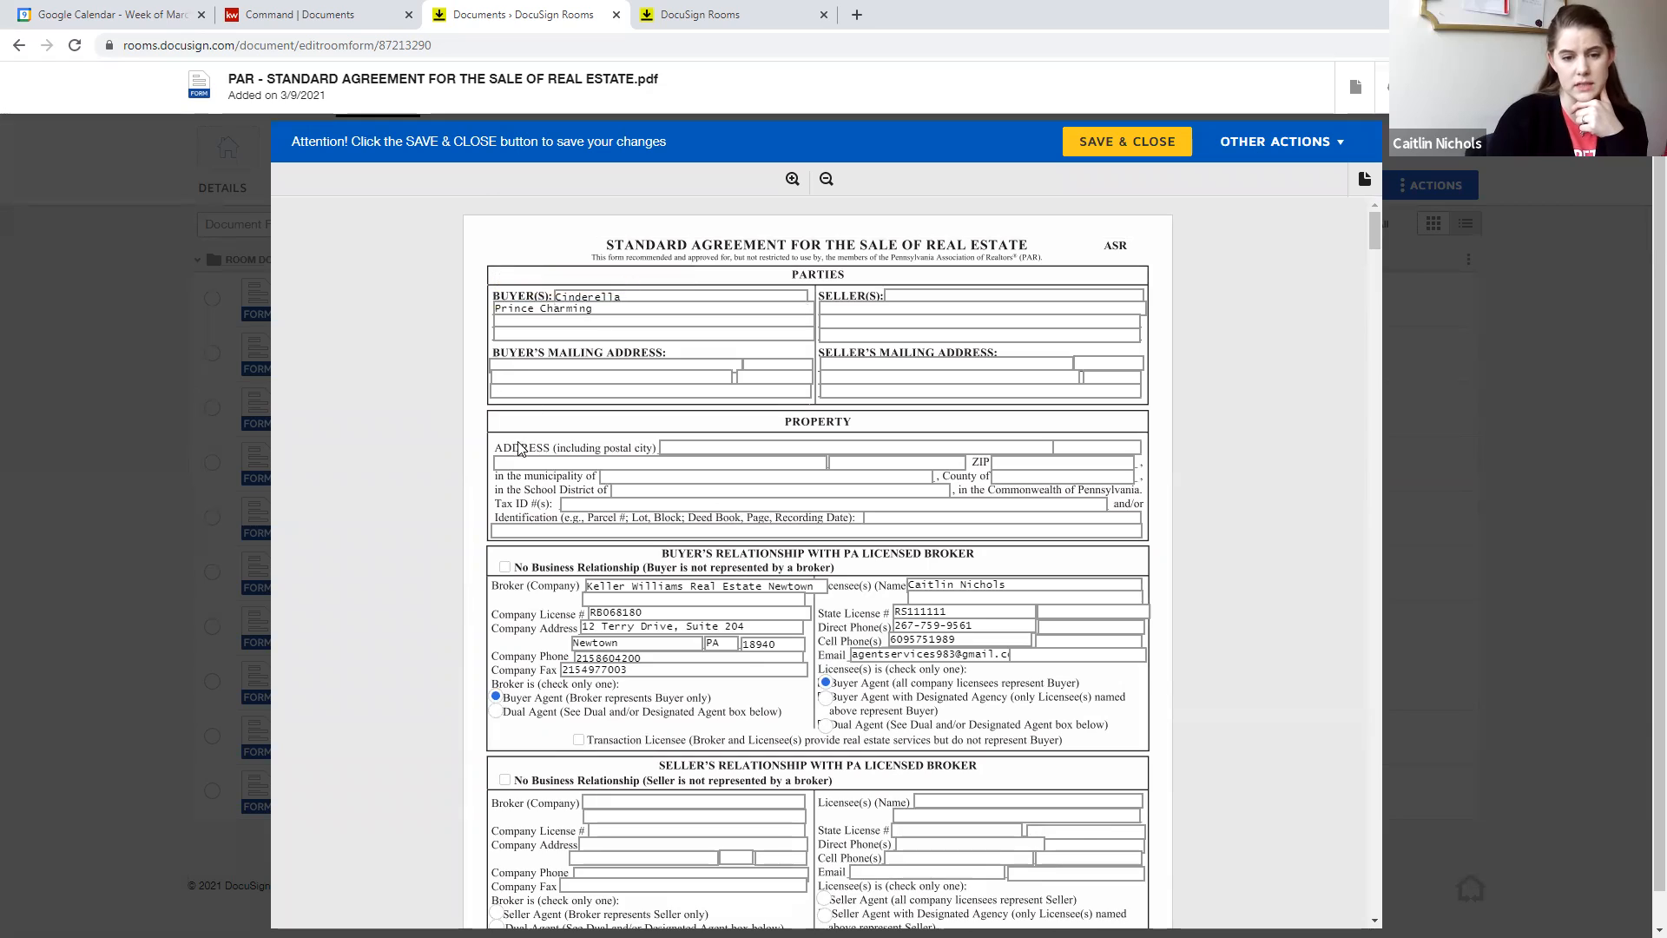
scroll(461, 490, down, 2)
scroll(461, 494, down, 3)
scroll(461, 493, up, 5)
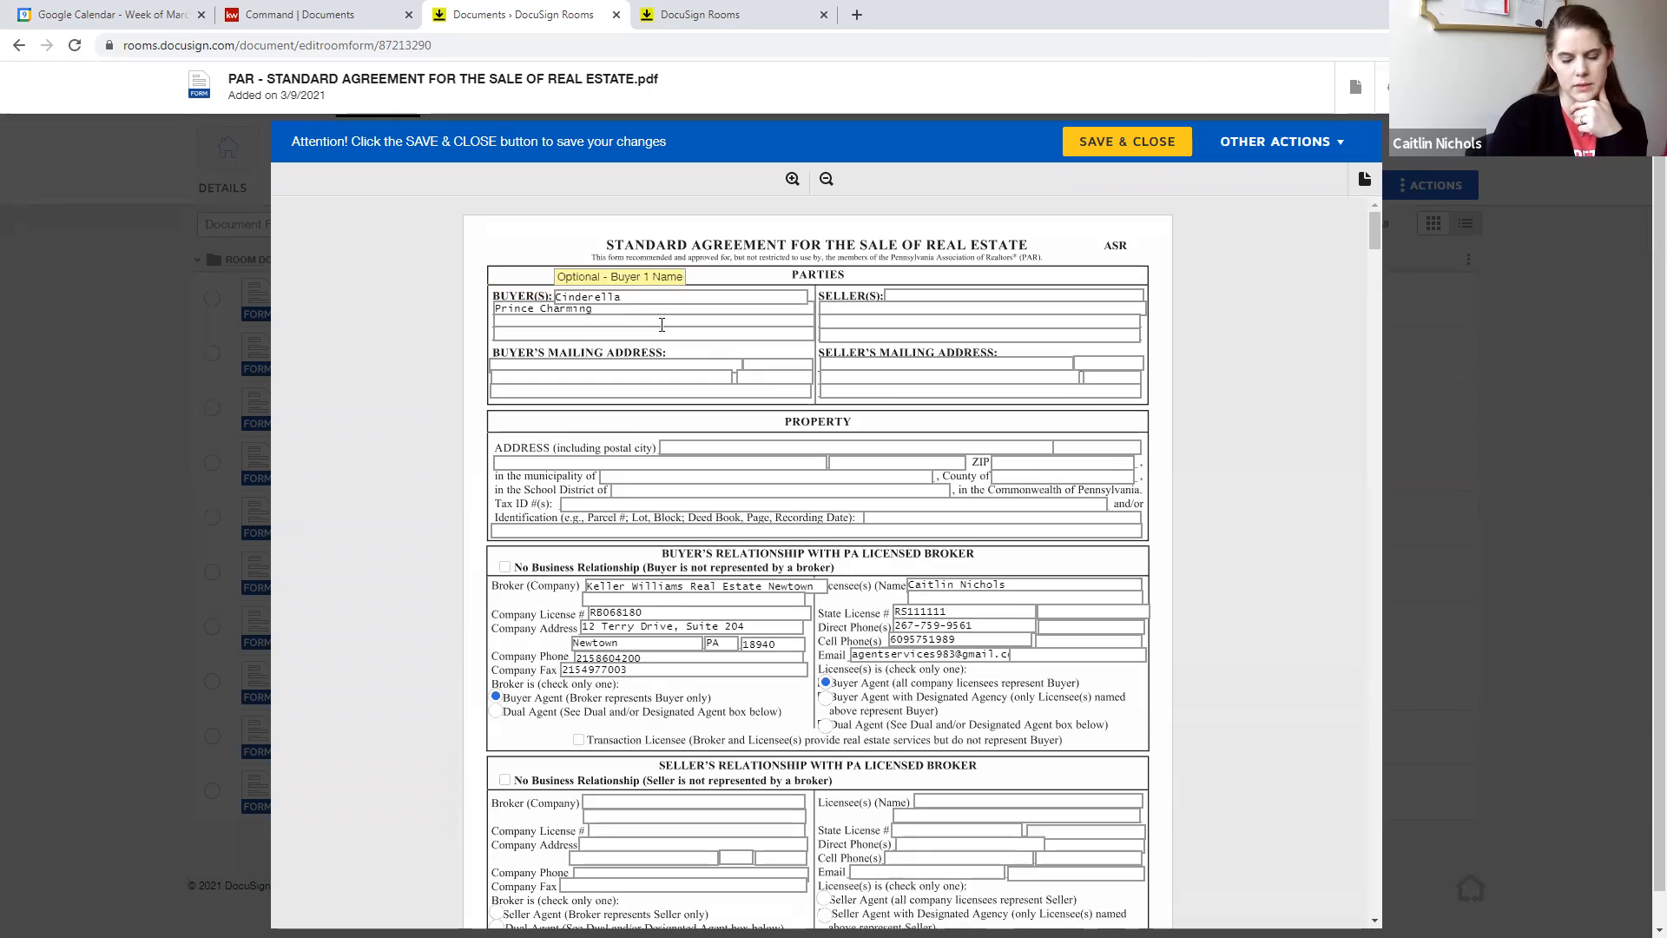
scroll(594, 407, down, 1)
scroll(447, 521, down, 9)
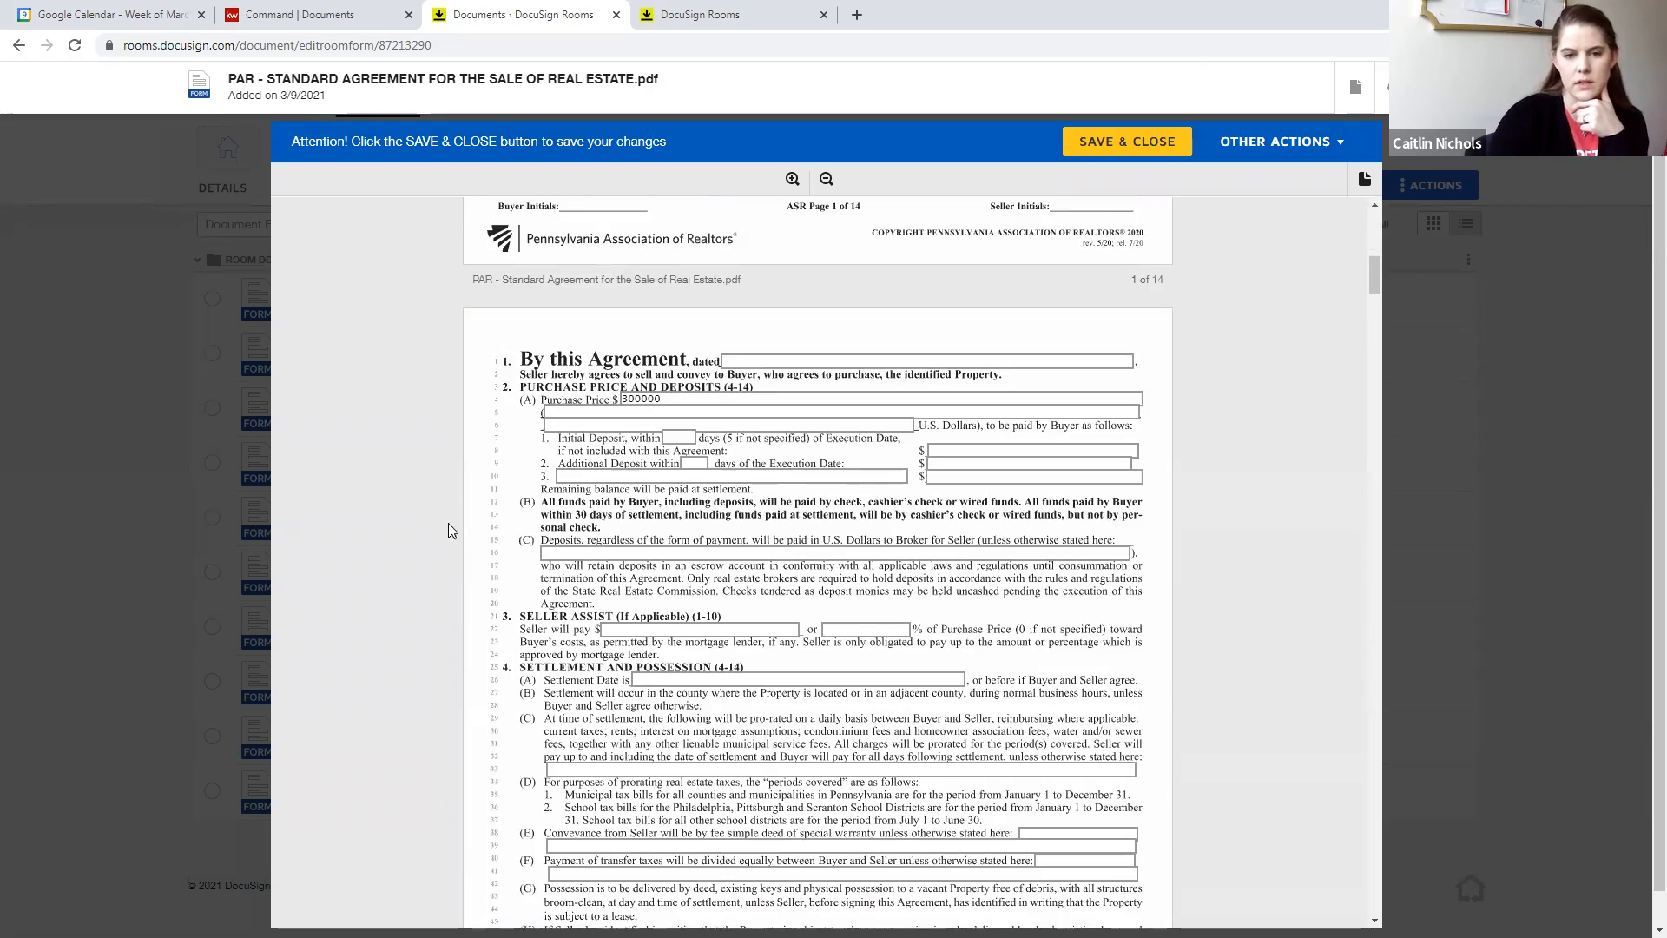
scroll(442, 531, up, 5)
scroll(443, 531, up, 5)
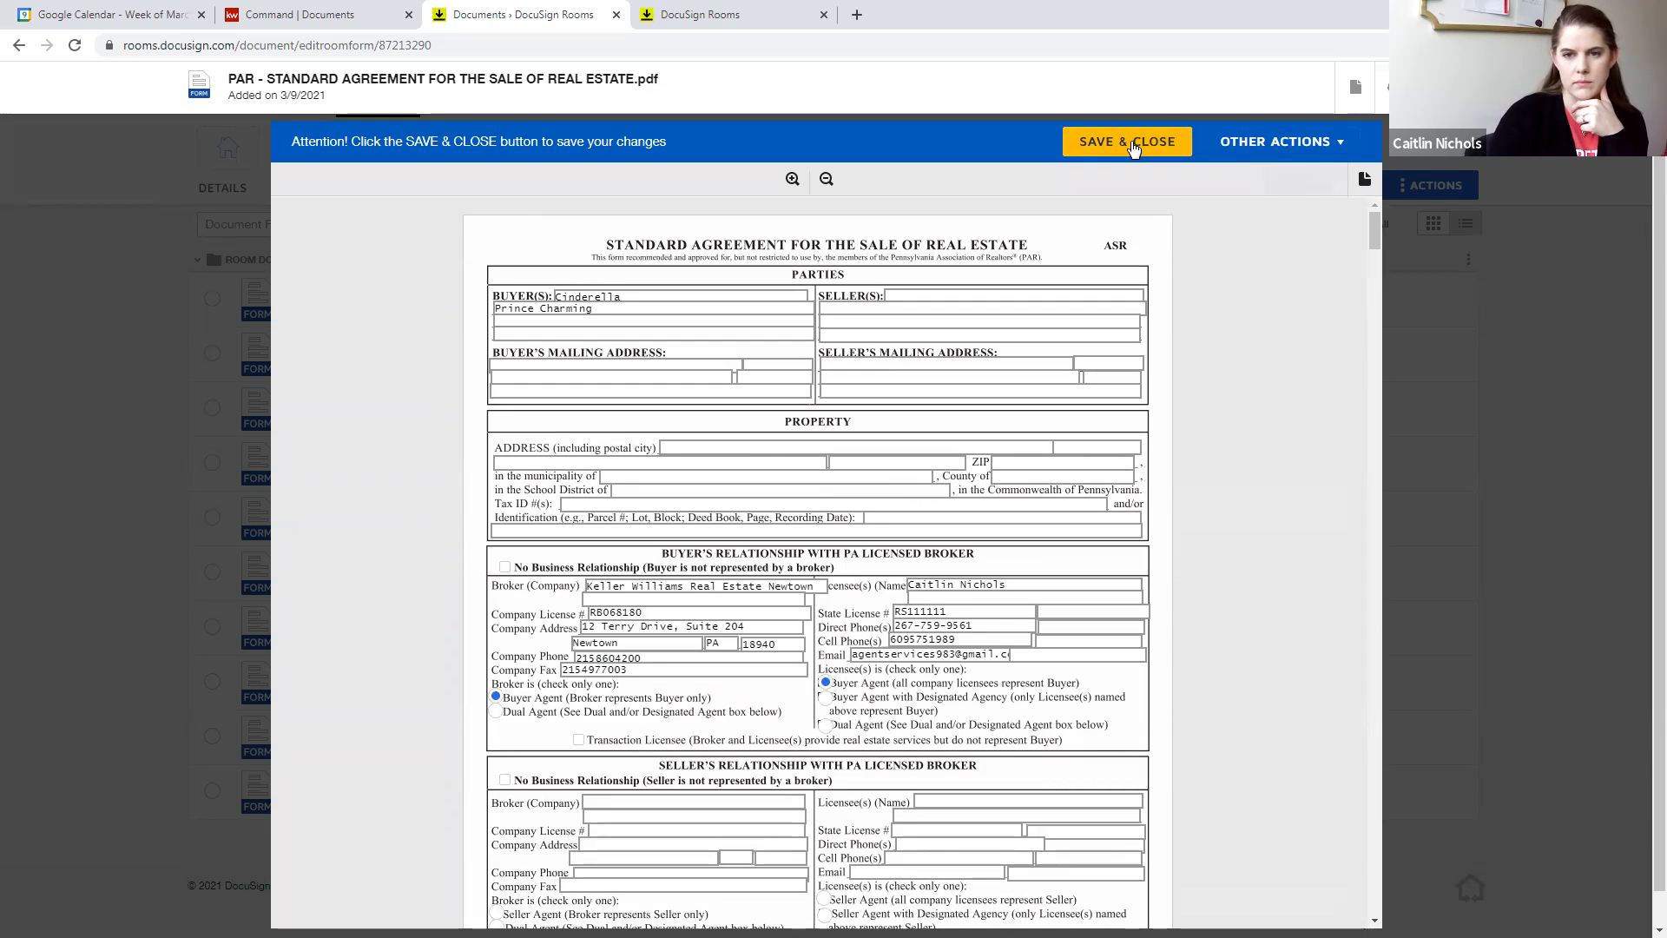
click(1131, 145)
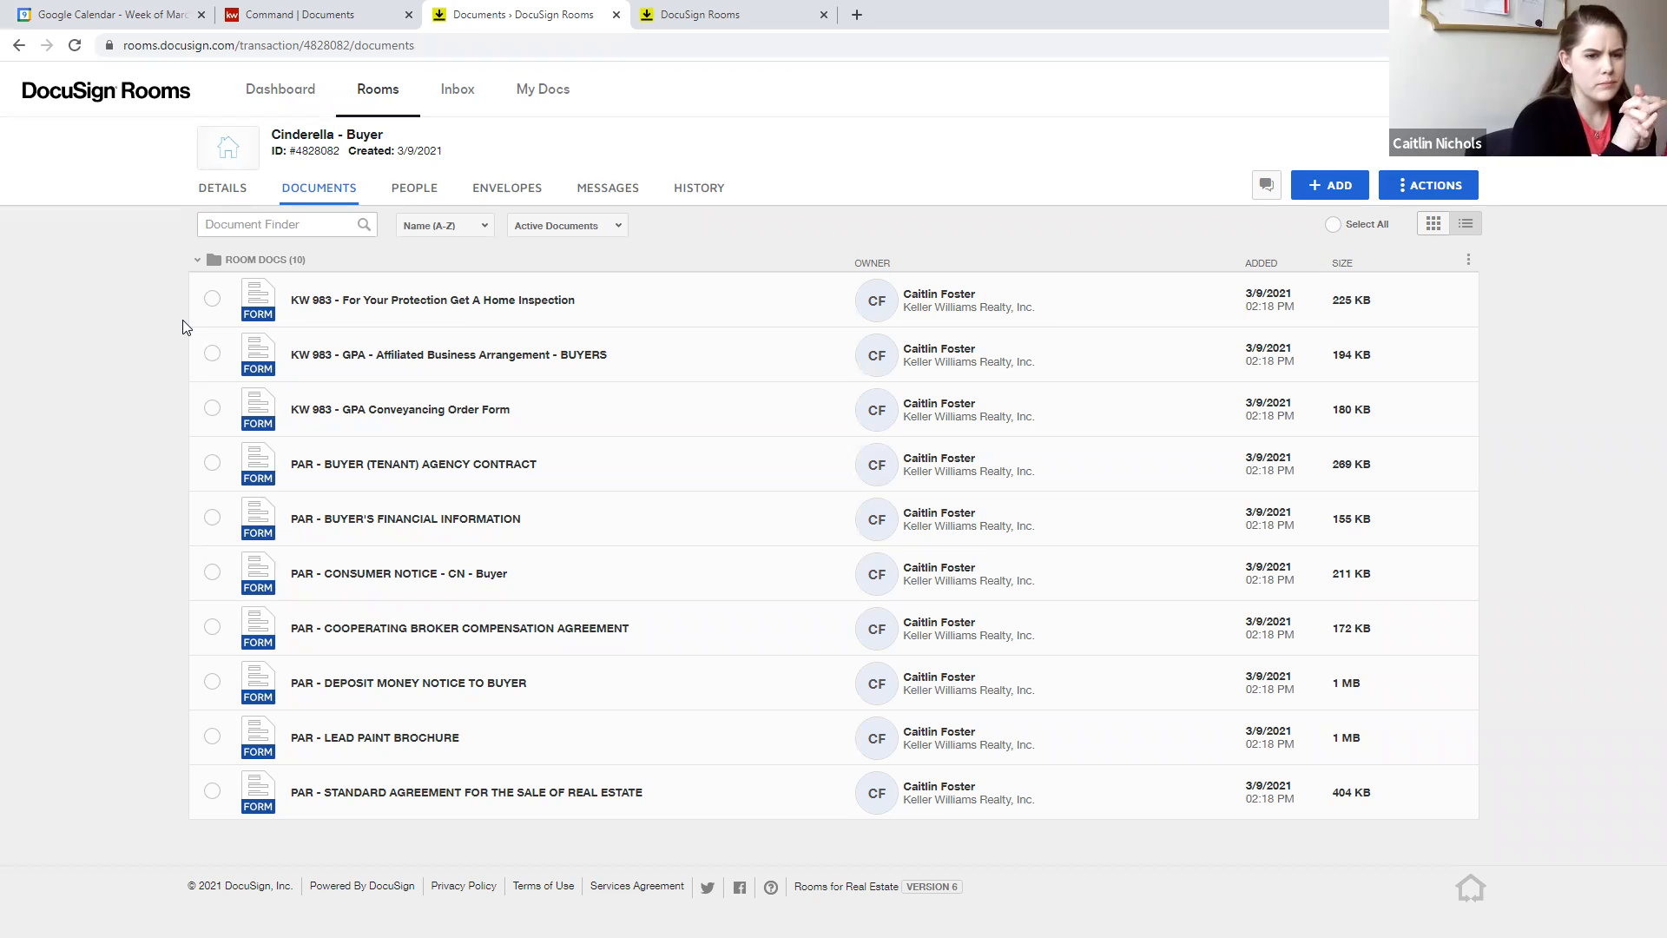
- Open the PAR - CONSUMER NOTICE - CN - Buyer form, check its prefilled acknowledgment section and close it
click(450, 571)
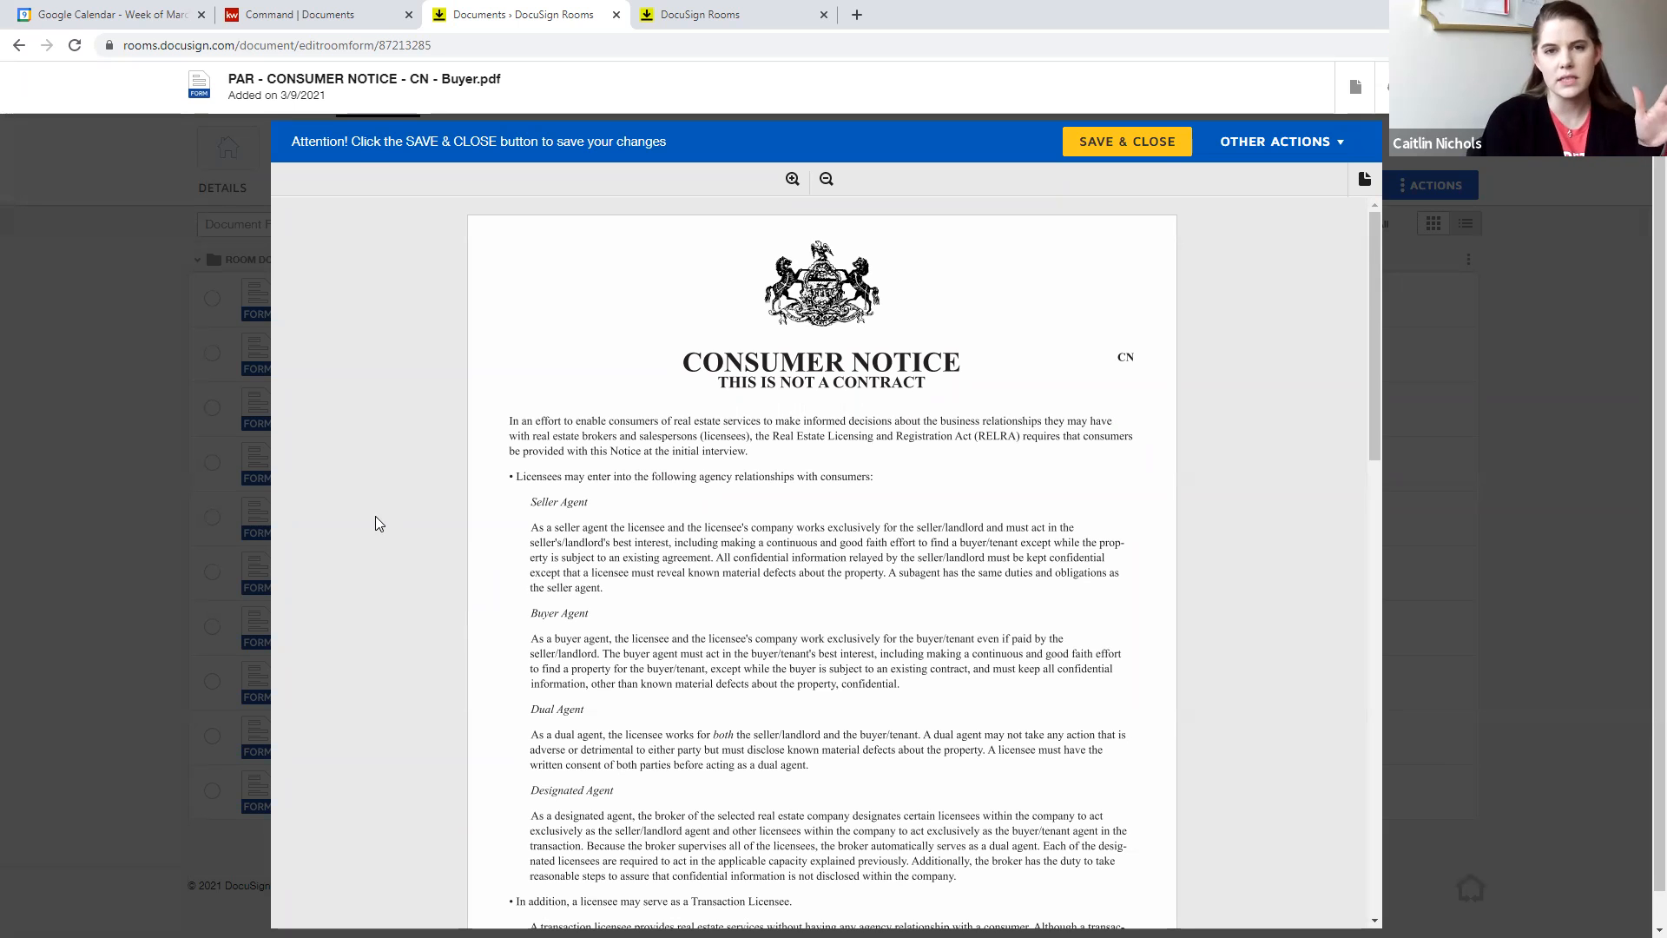
scroll(1170, 198, down, 20)
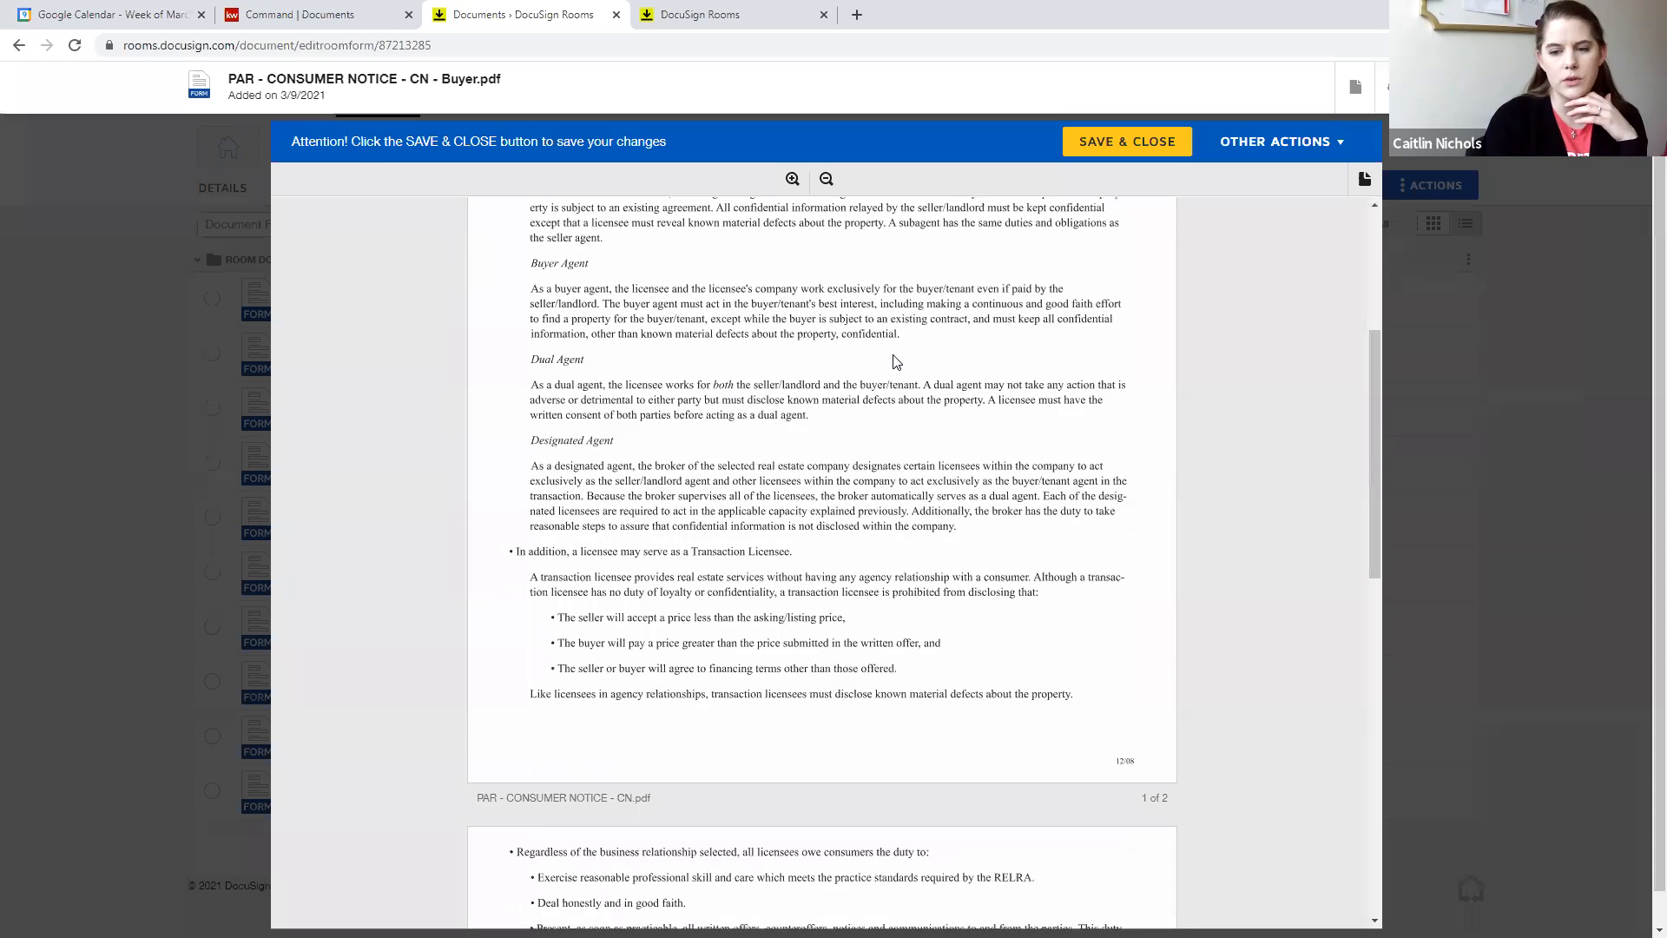
click(113, 305)
- Open the room's details for editing and review the Buyer 1 name, email and address fields
click(211, 192)
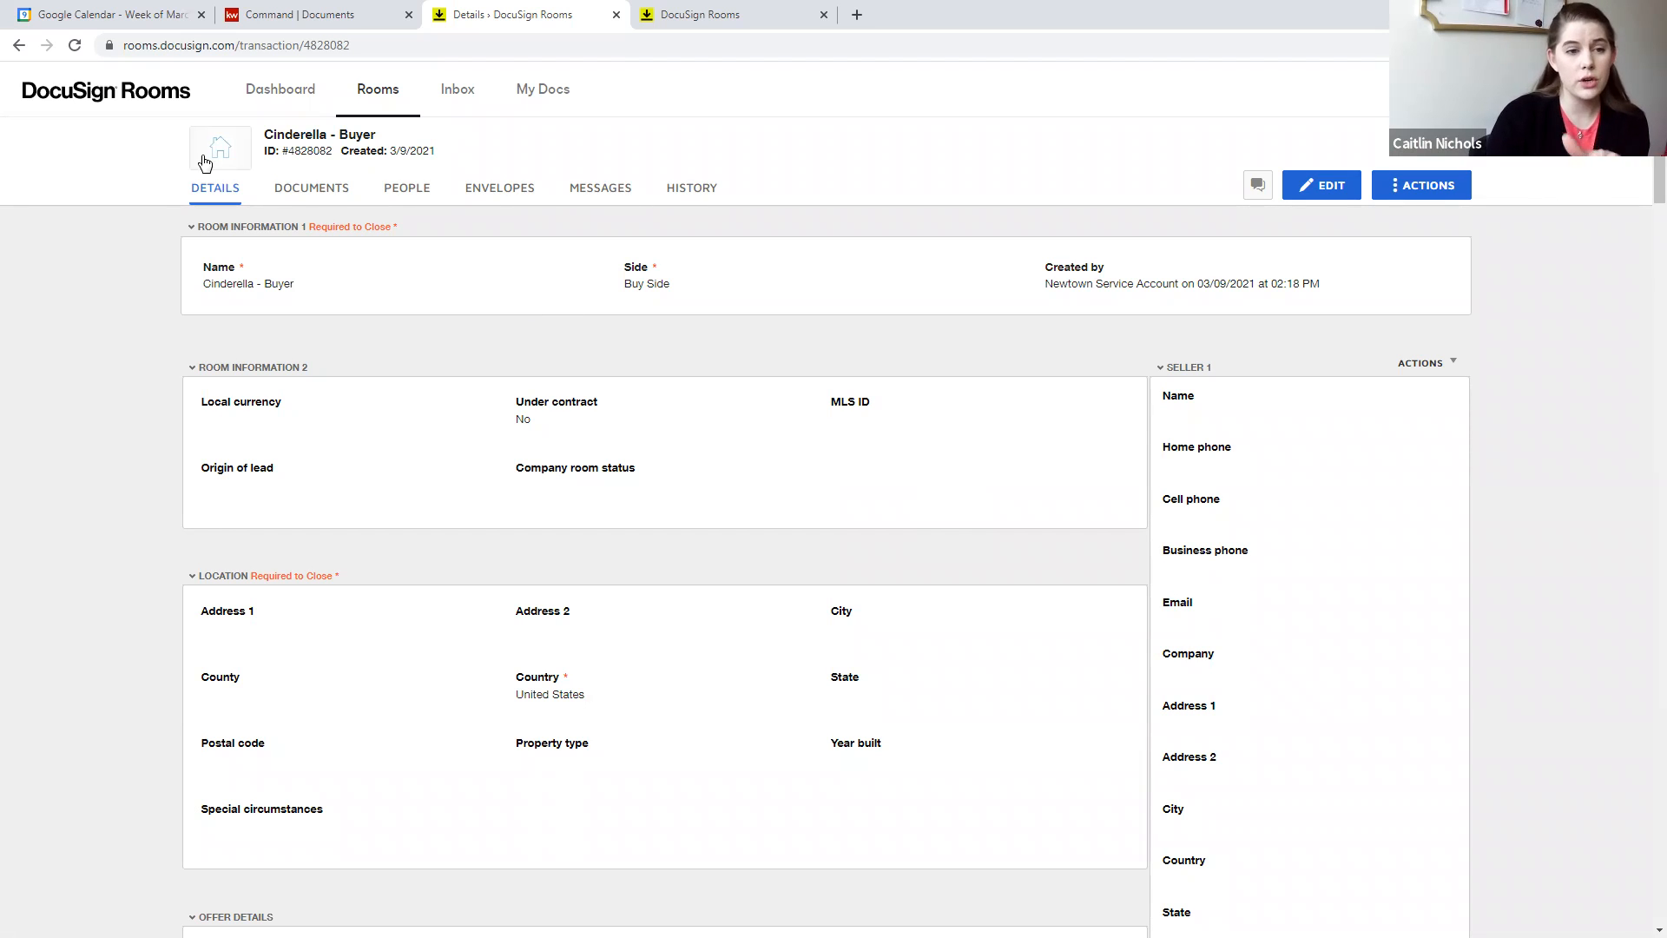
click(1332, 191)
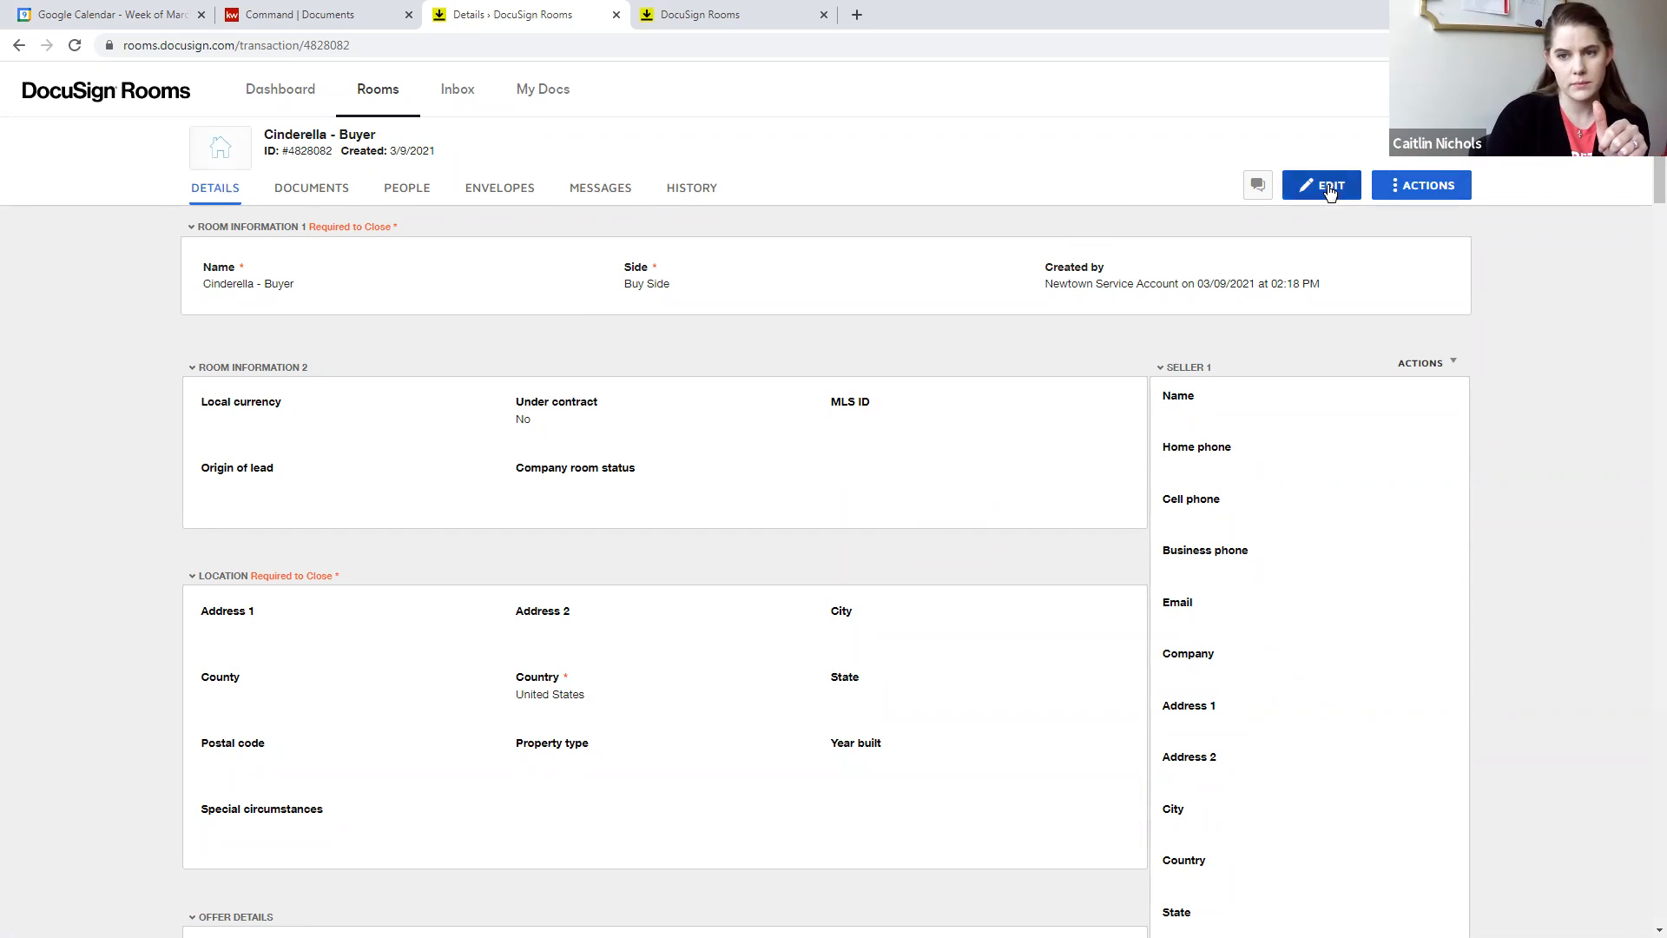
scroll(922, 332, down, 15)
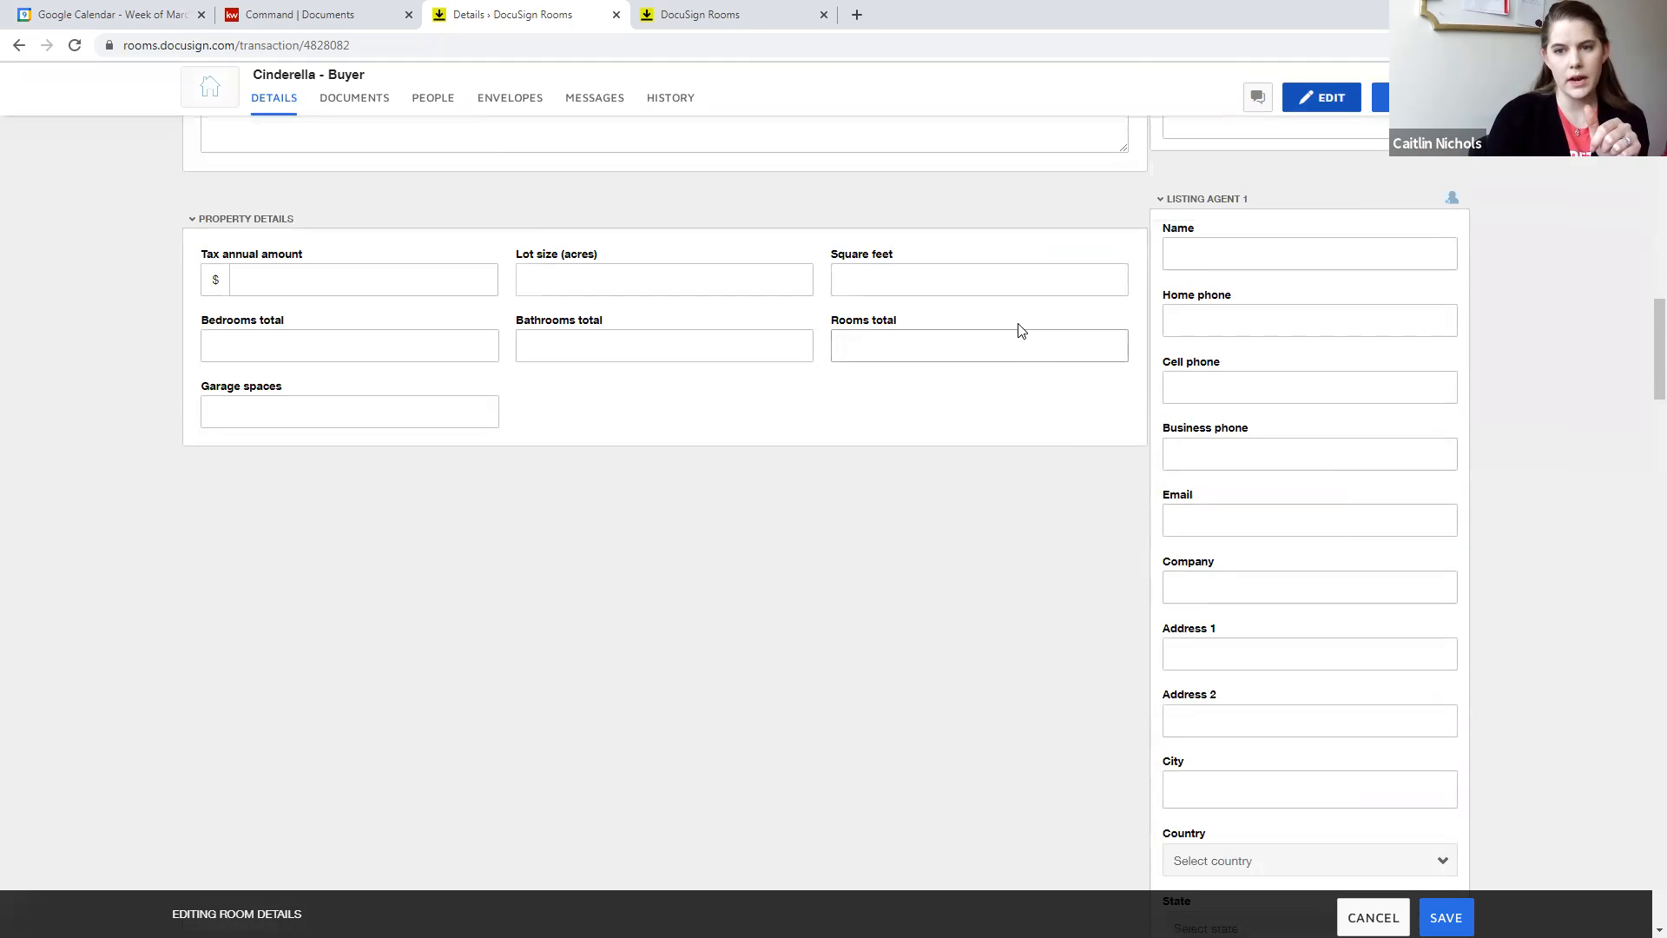
scroll(1017, 314, down, 8)
scroll(1021, 294, up, 1)
drag(1231, 343, 1141, 348)
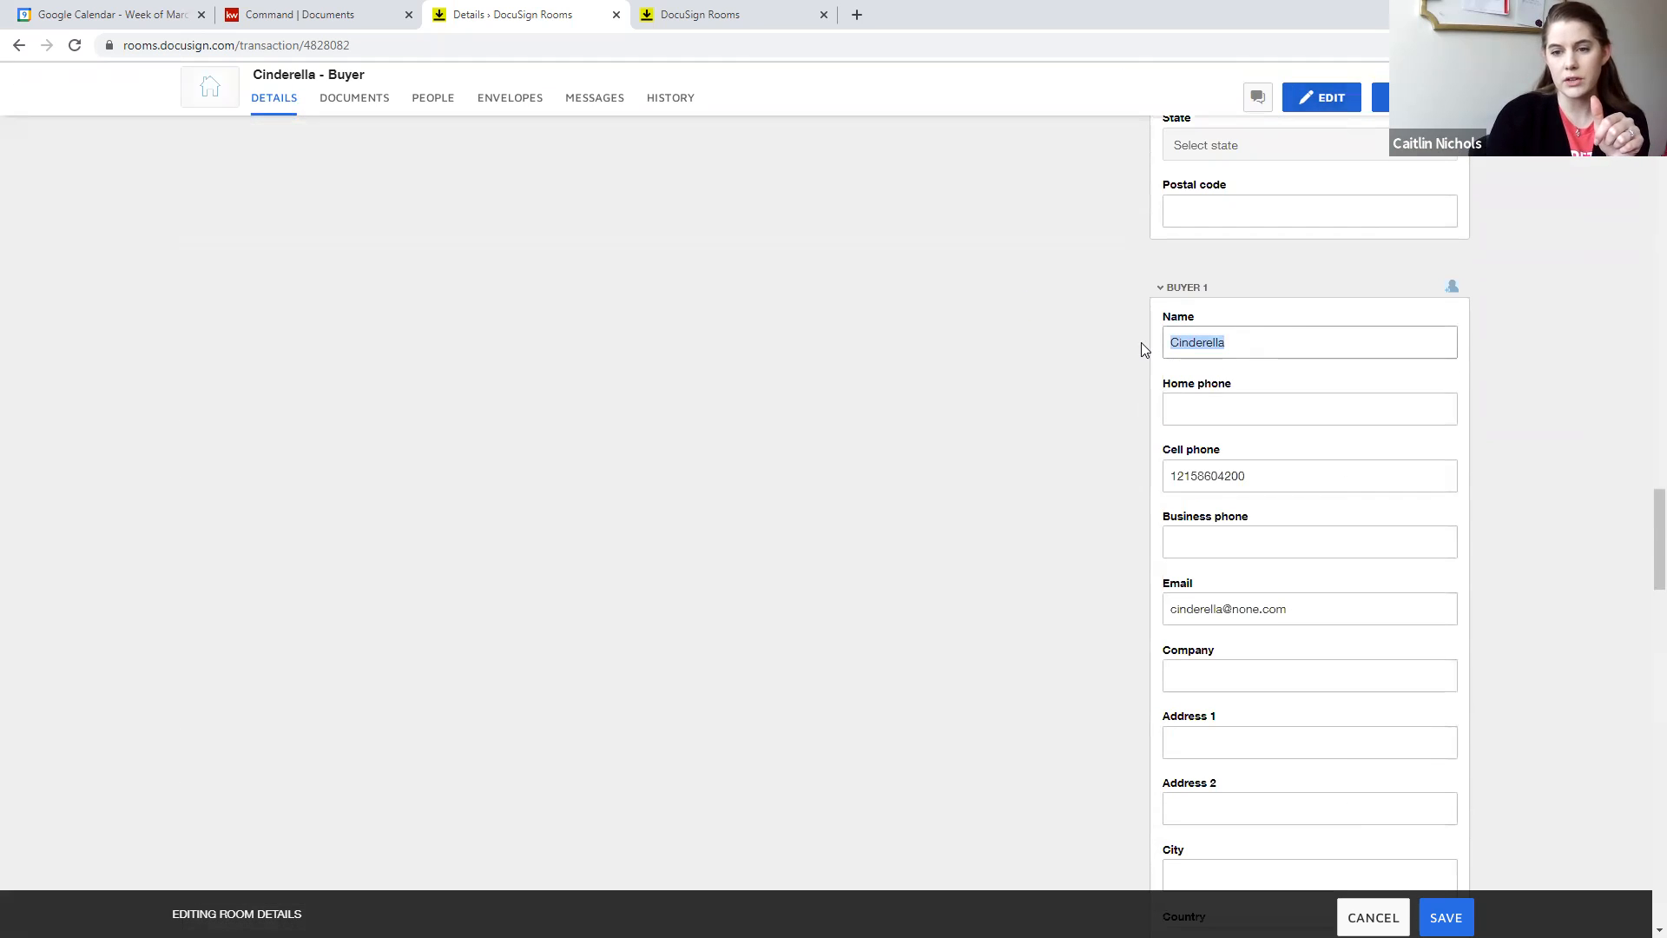
click(1248, 343)
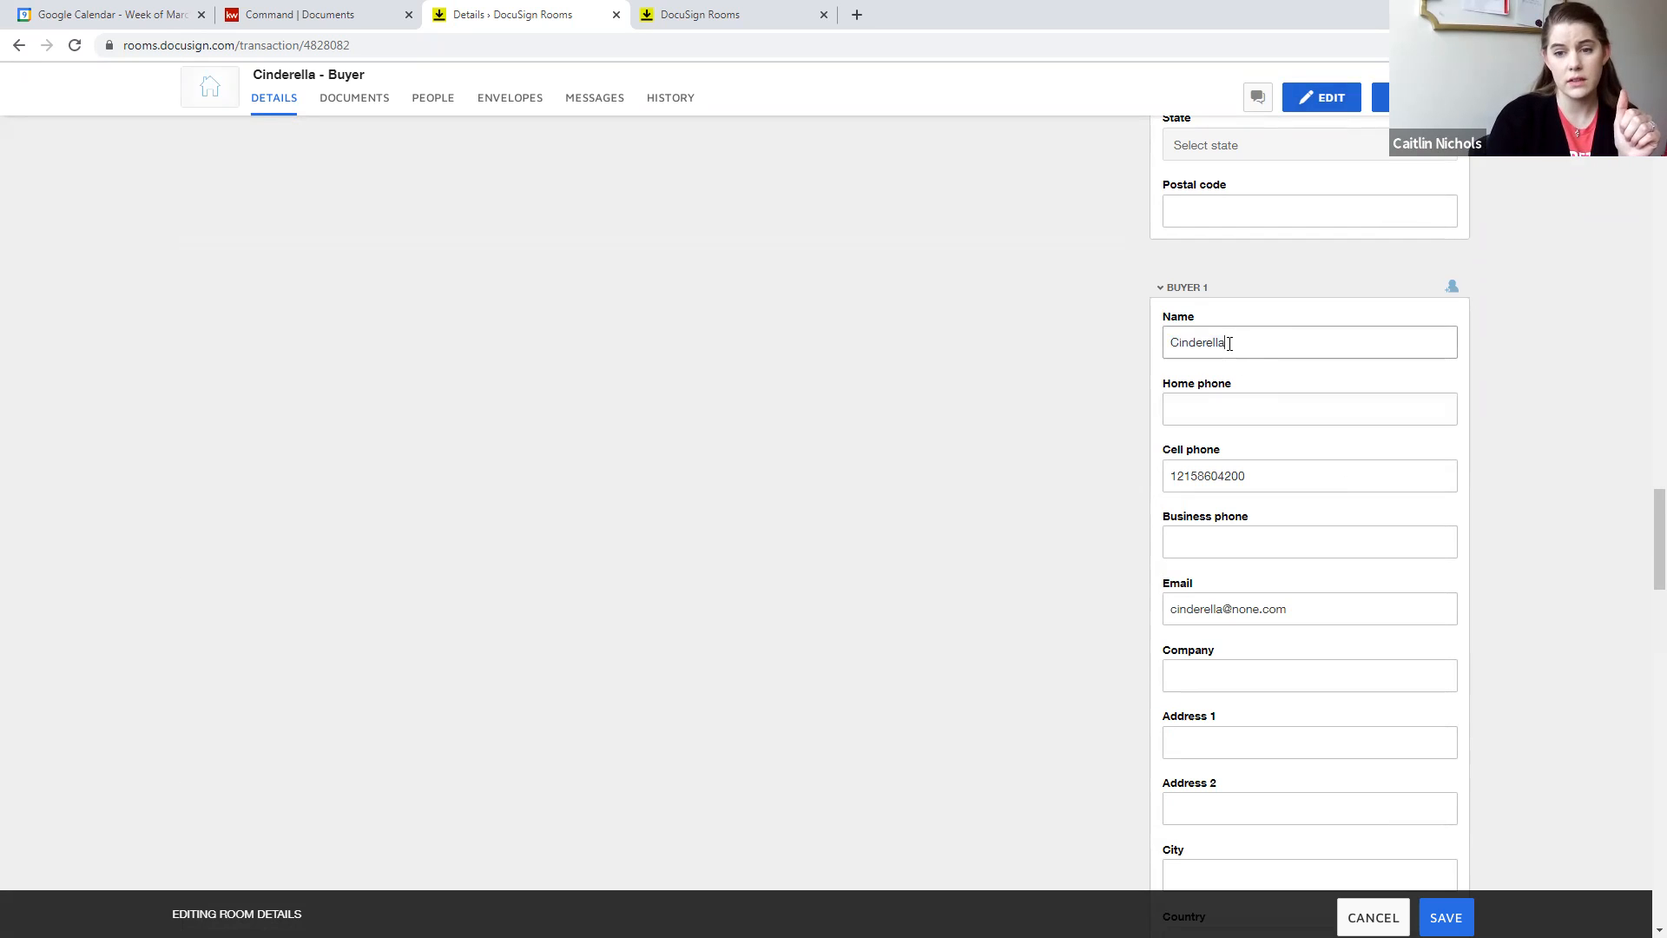
drag(1288, 609, 1141, 613)
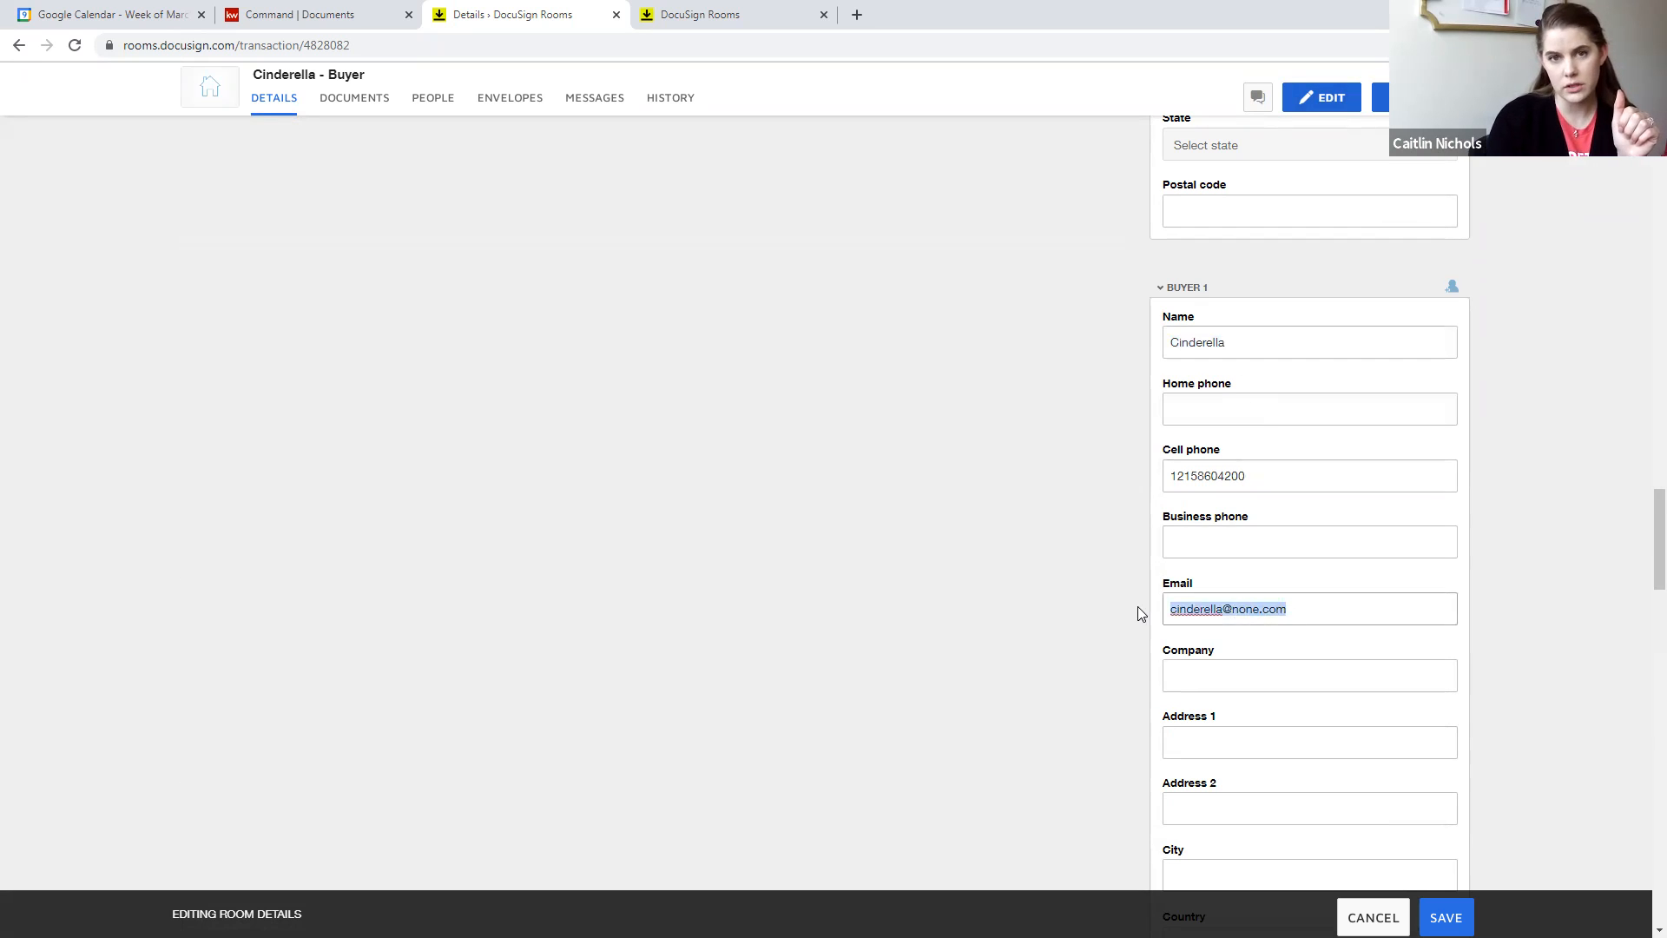
click(1210, 745)
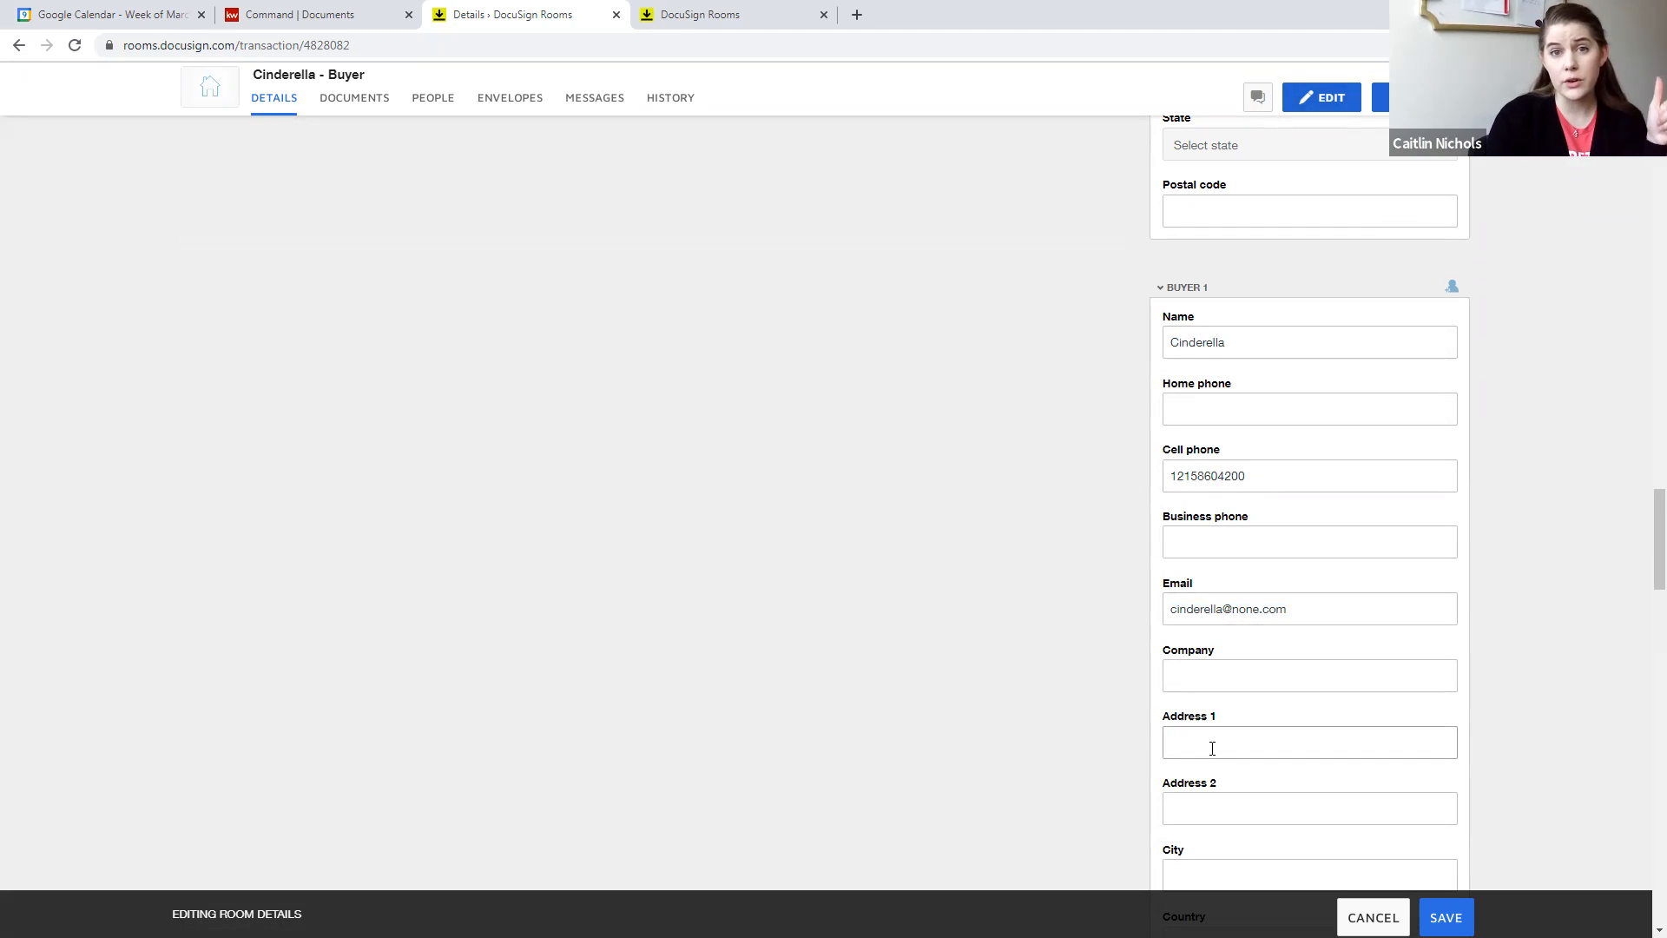
click(1212, 748)
scroll(1233, 746, down, 1)
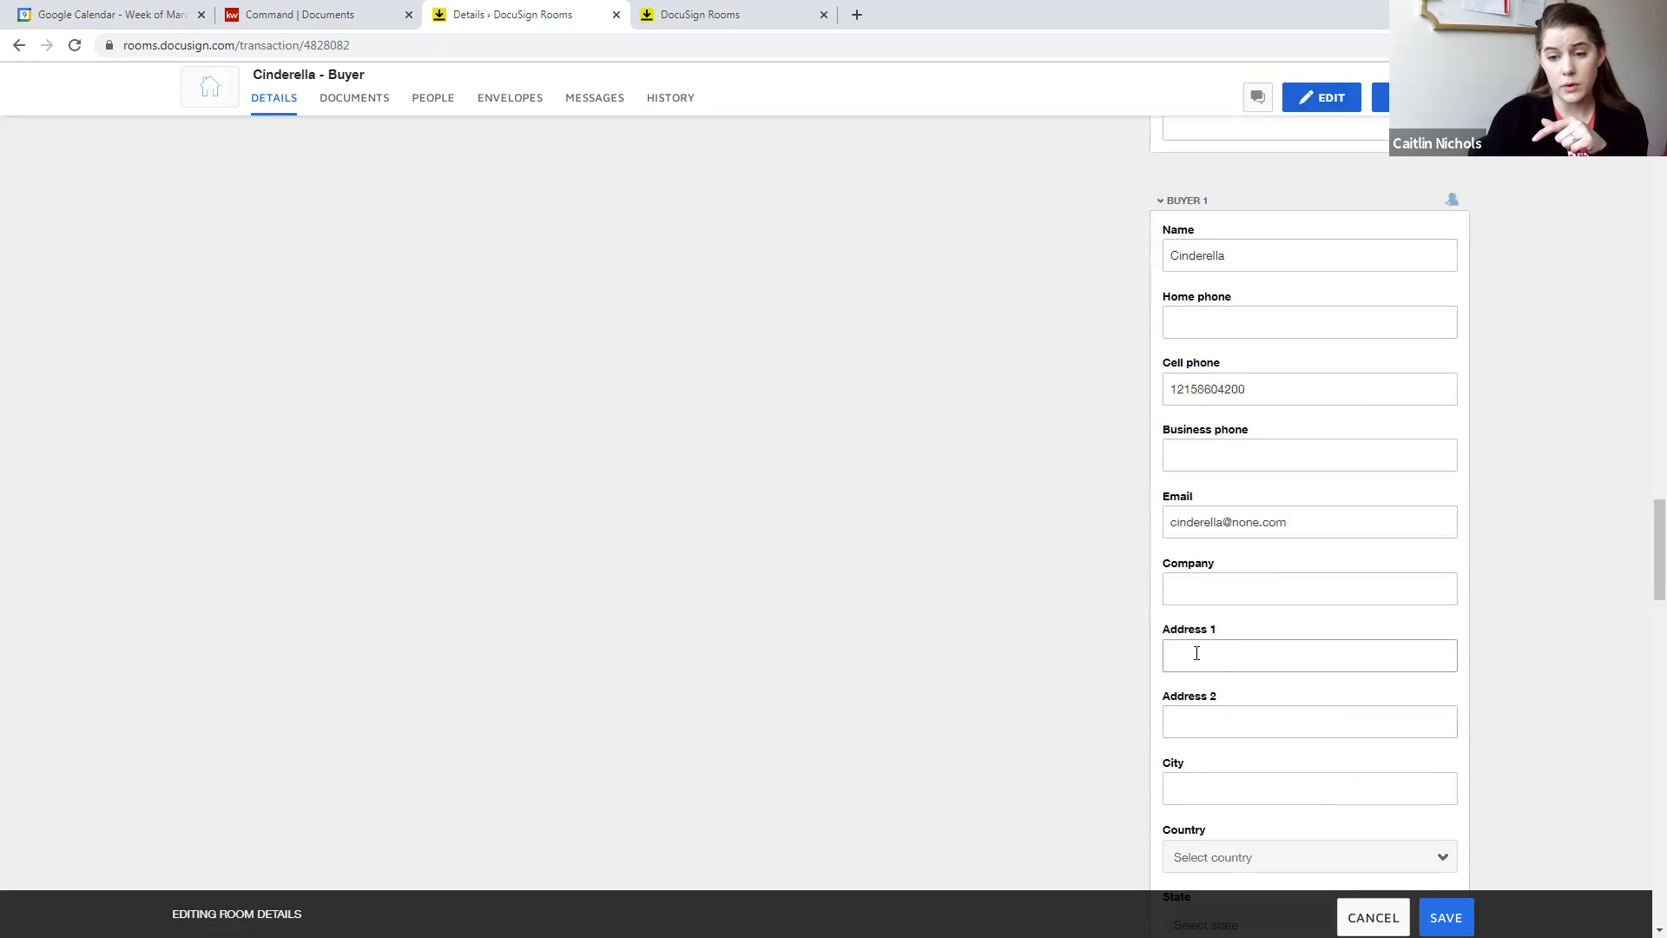
- Review the Buyer 2 name, cell phone and email fields in the room details
scroll(1193, 652, down, 8)
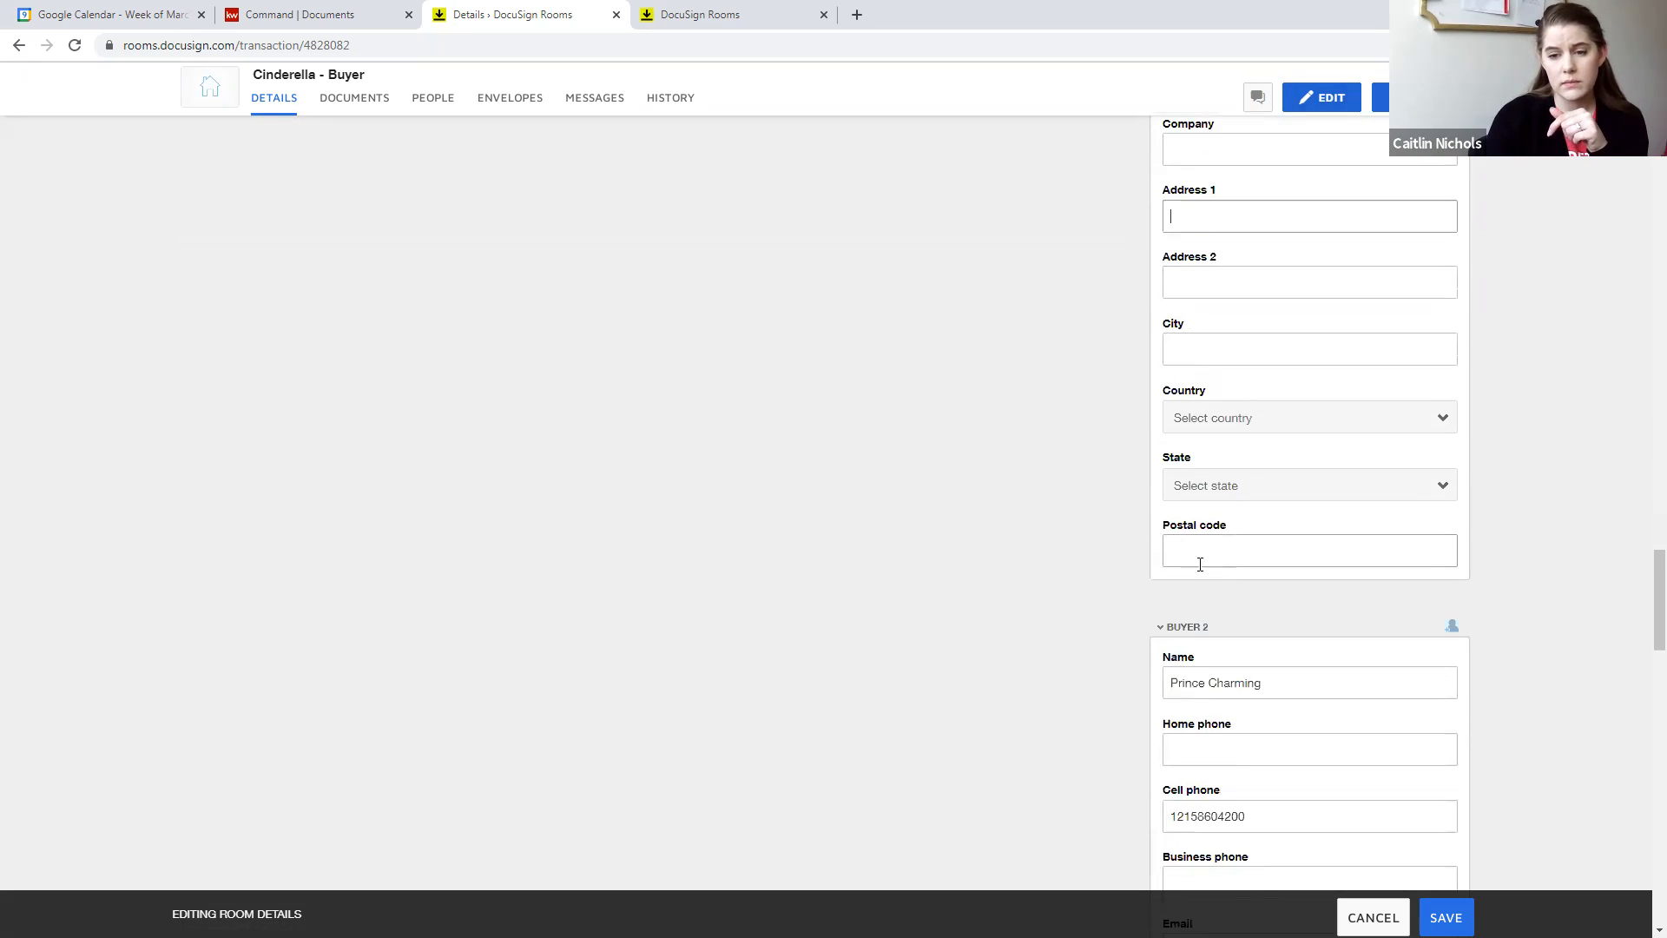
scroll(1217, 594, down, 1)
drag(1287, 346, 1174, 347)
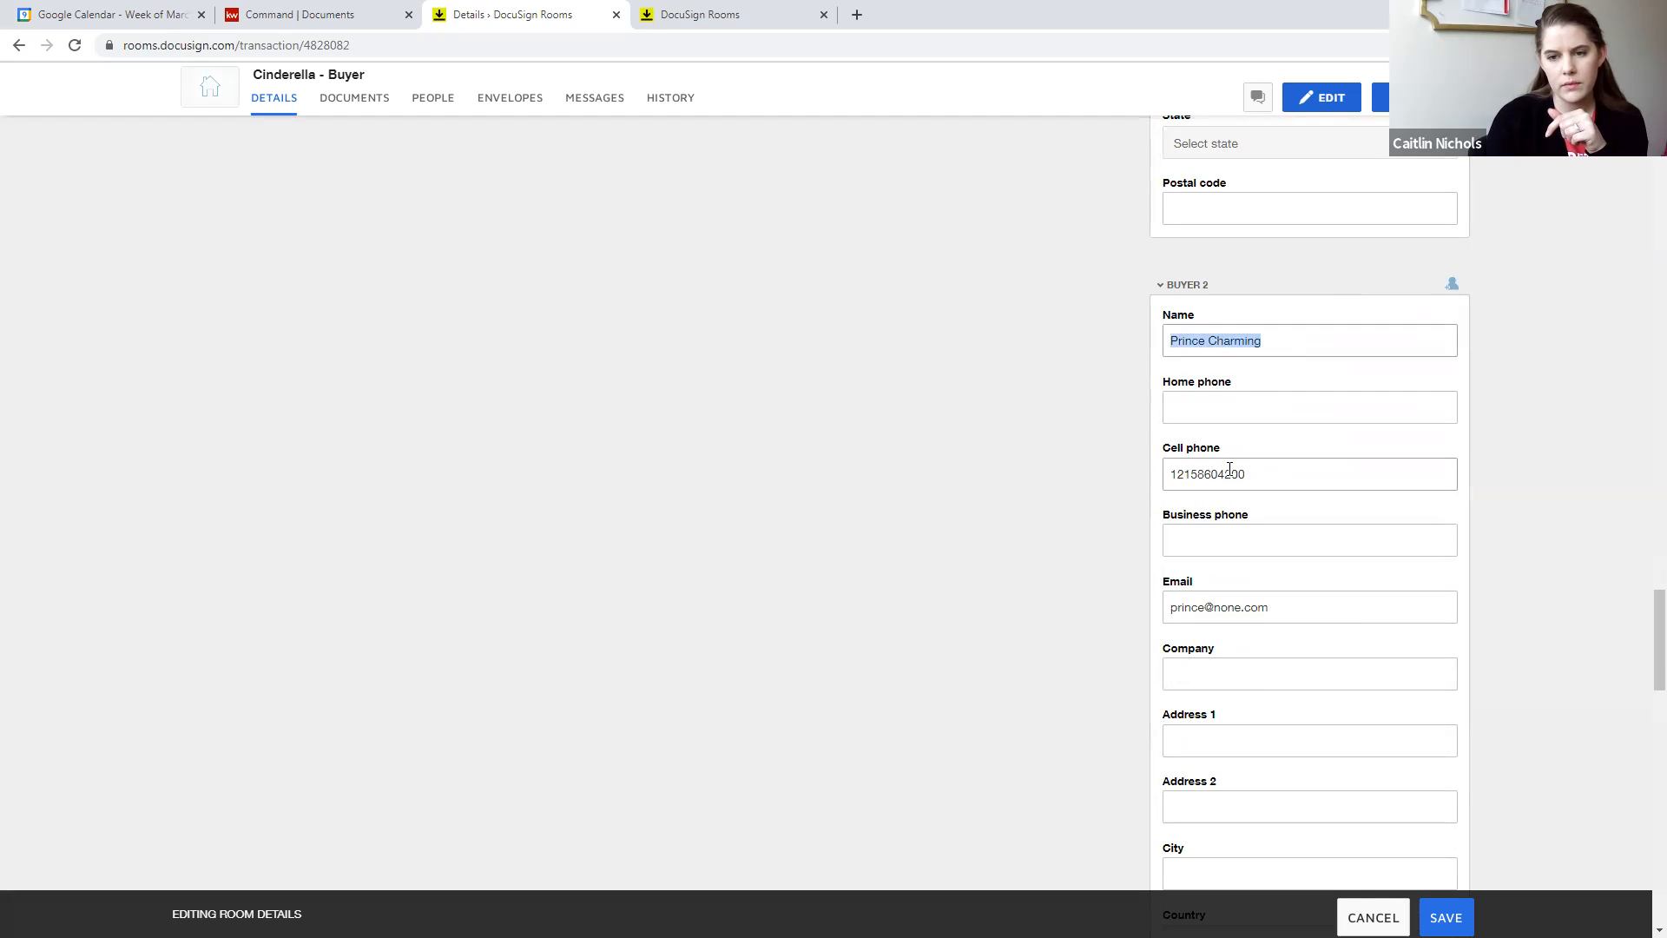
double_click(1202, 474)
drag(1269, 607, 1168, 610)
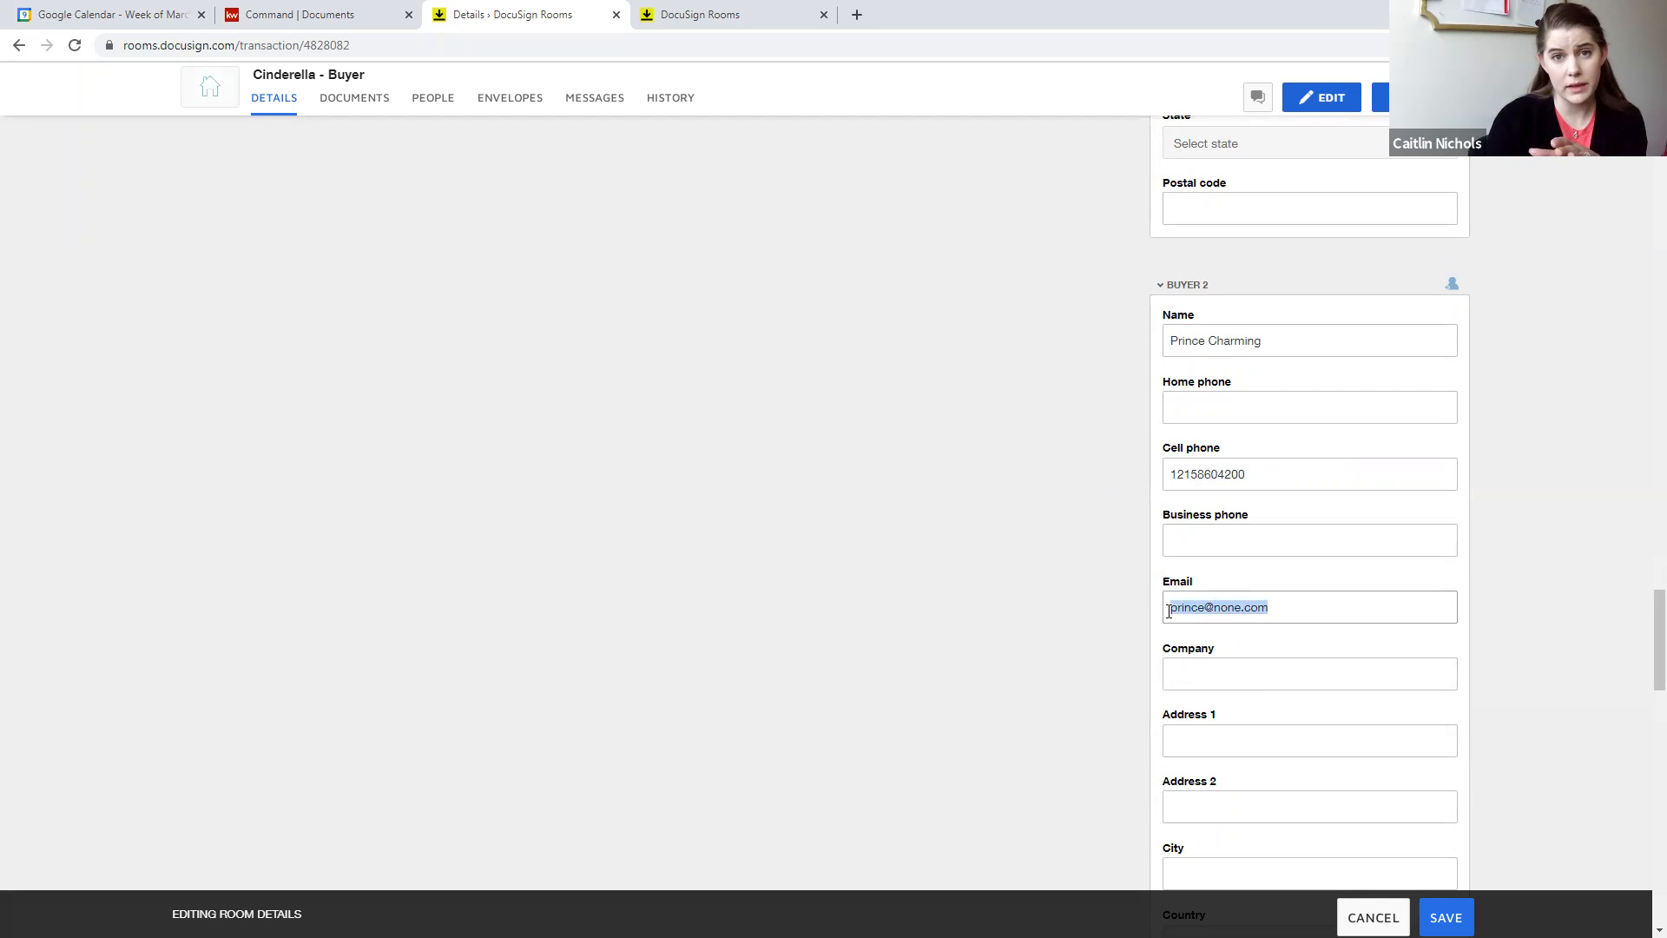
scroll(1172, 607, down, 3)
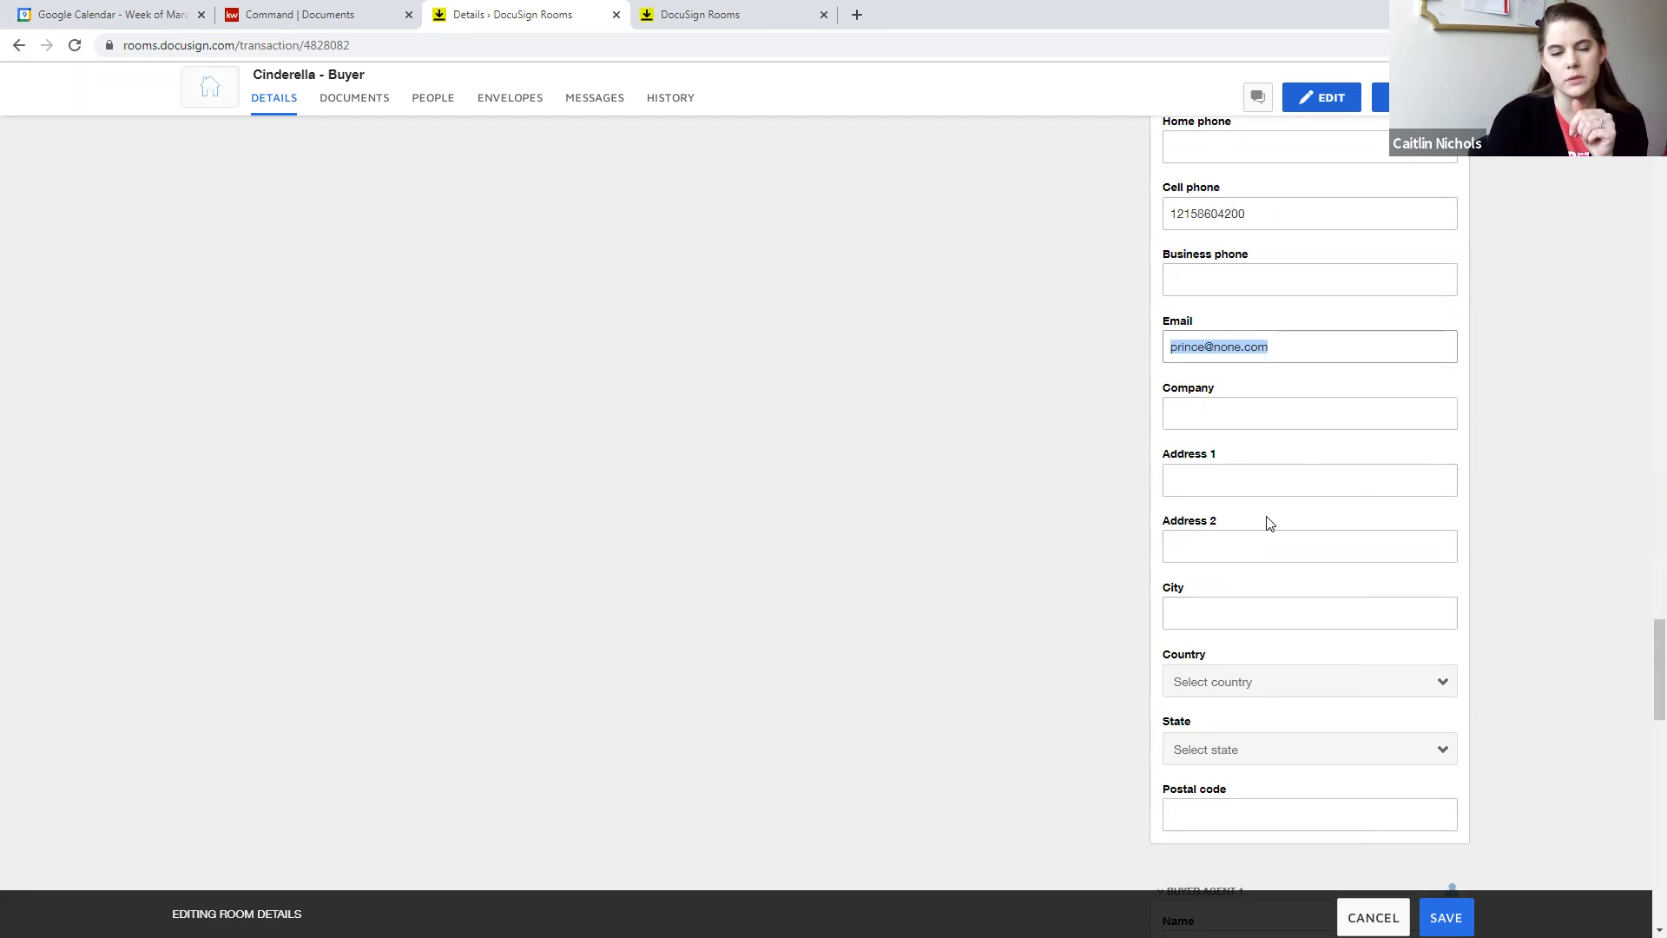
- Review the Buyer Agent 1 contact and company fields in the room details
scroll(1276, 538, down, 5)
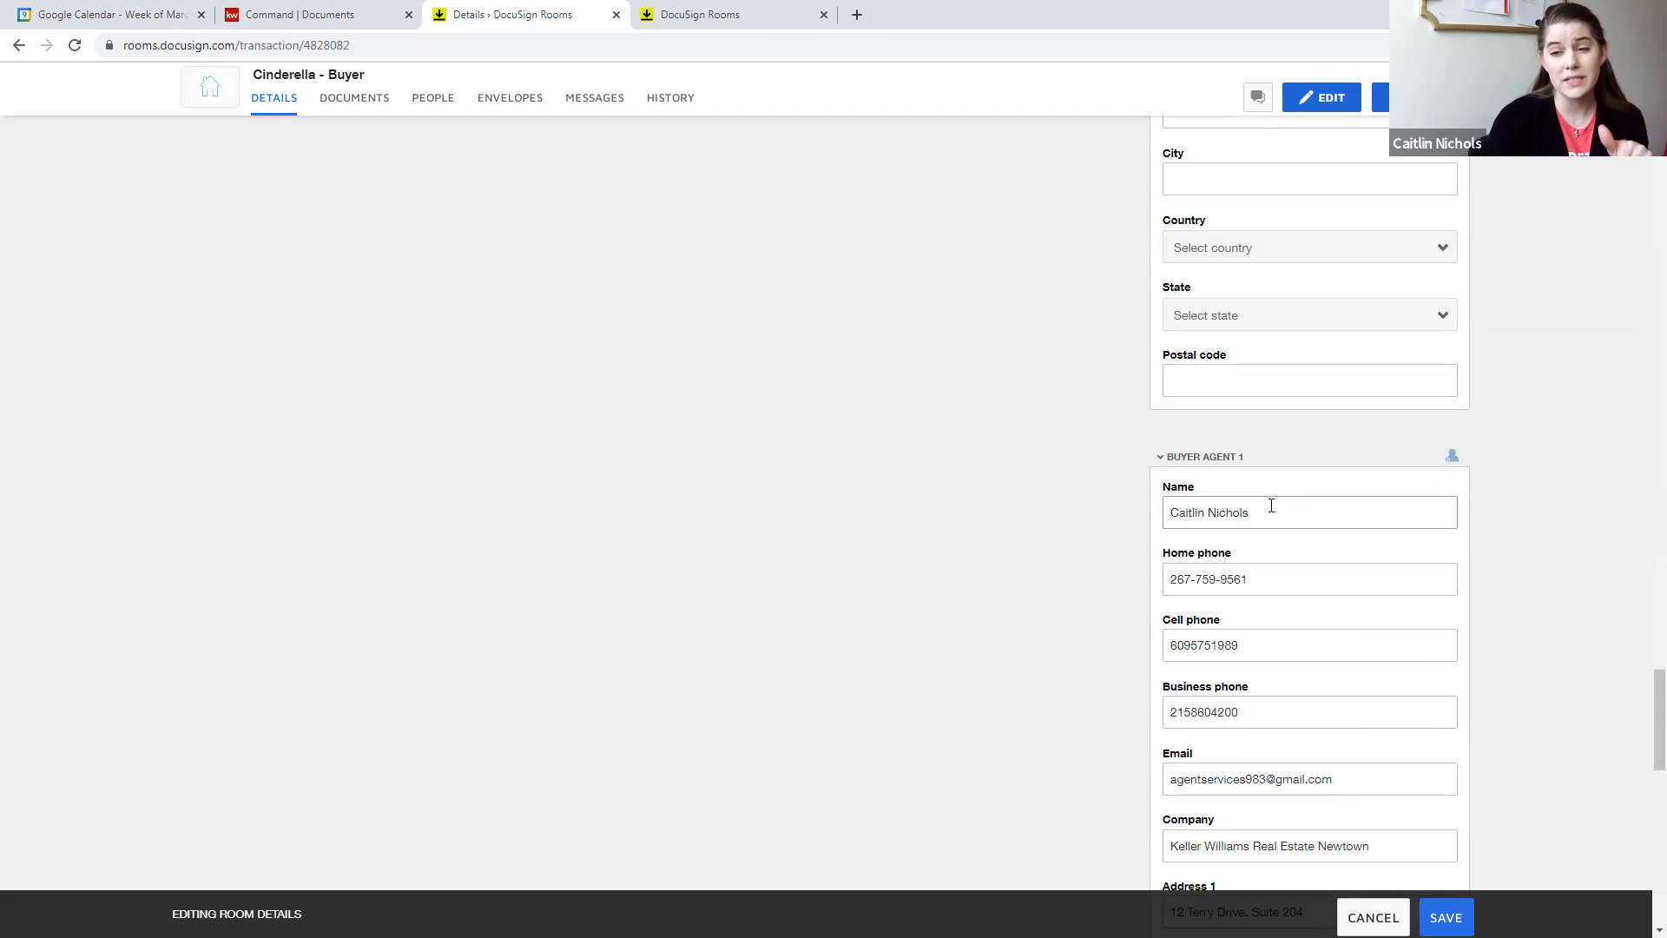
scroll(1270, 486, down, 1)
drag(1268, 428, 1174, 432)
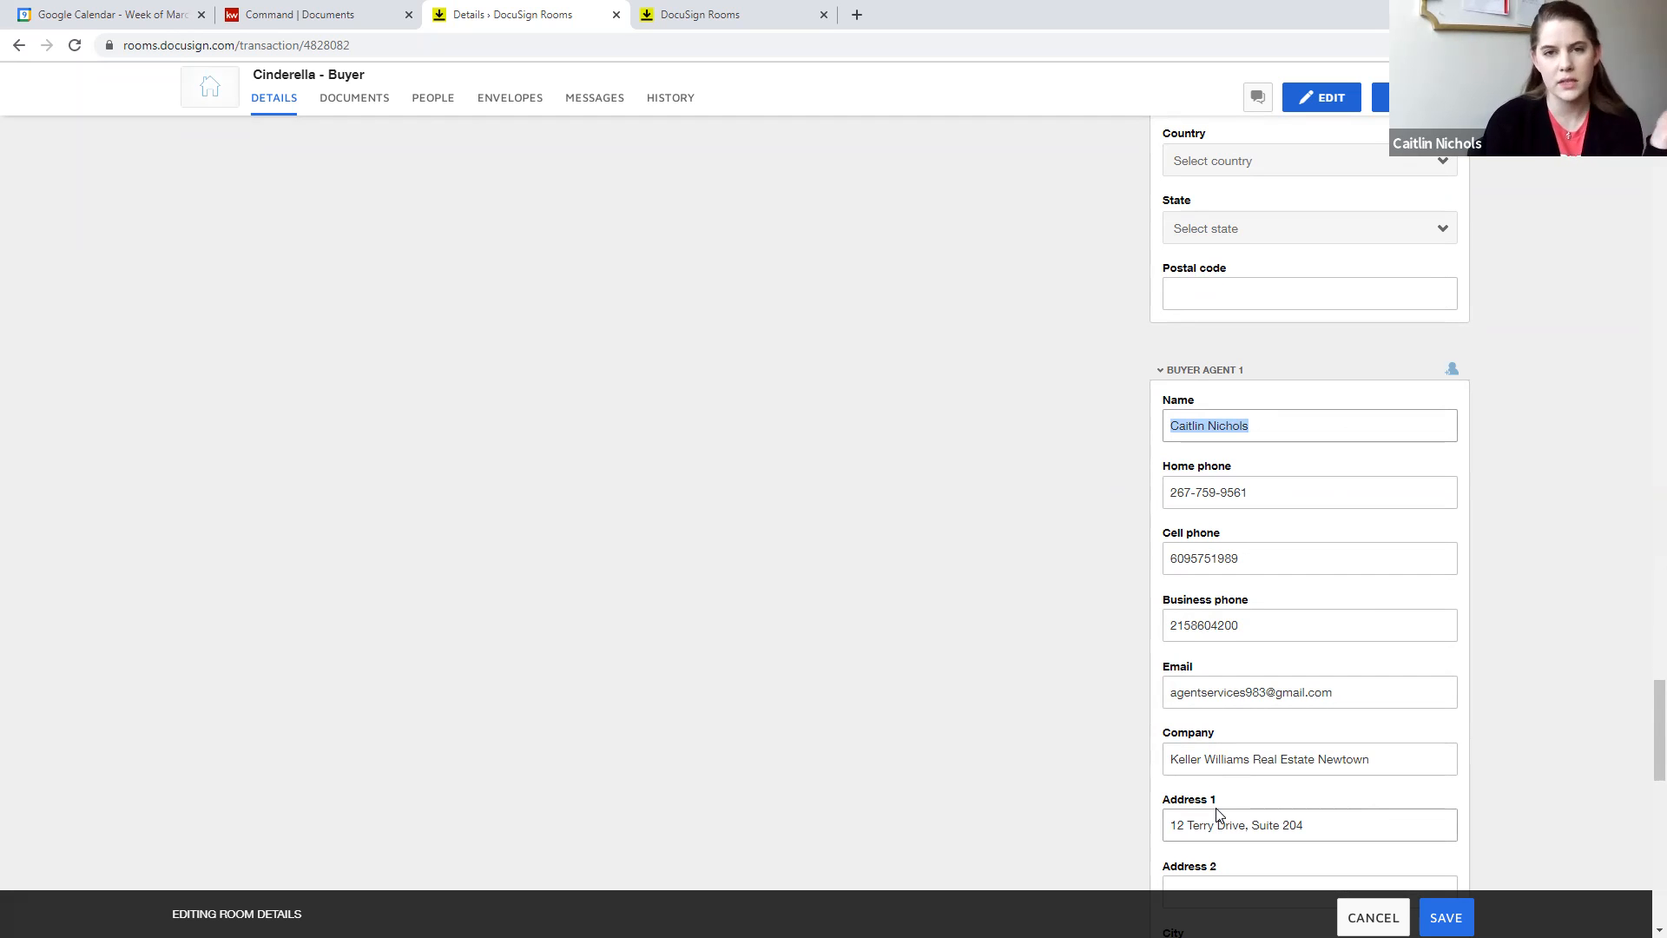
click(945, 571)
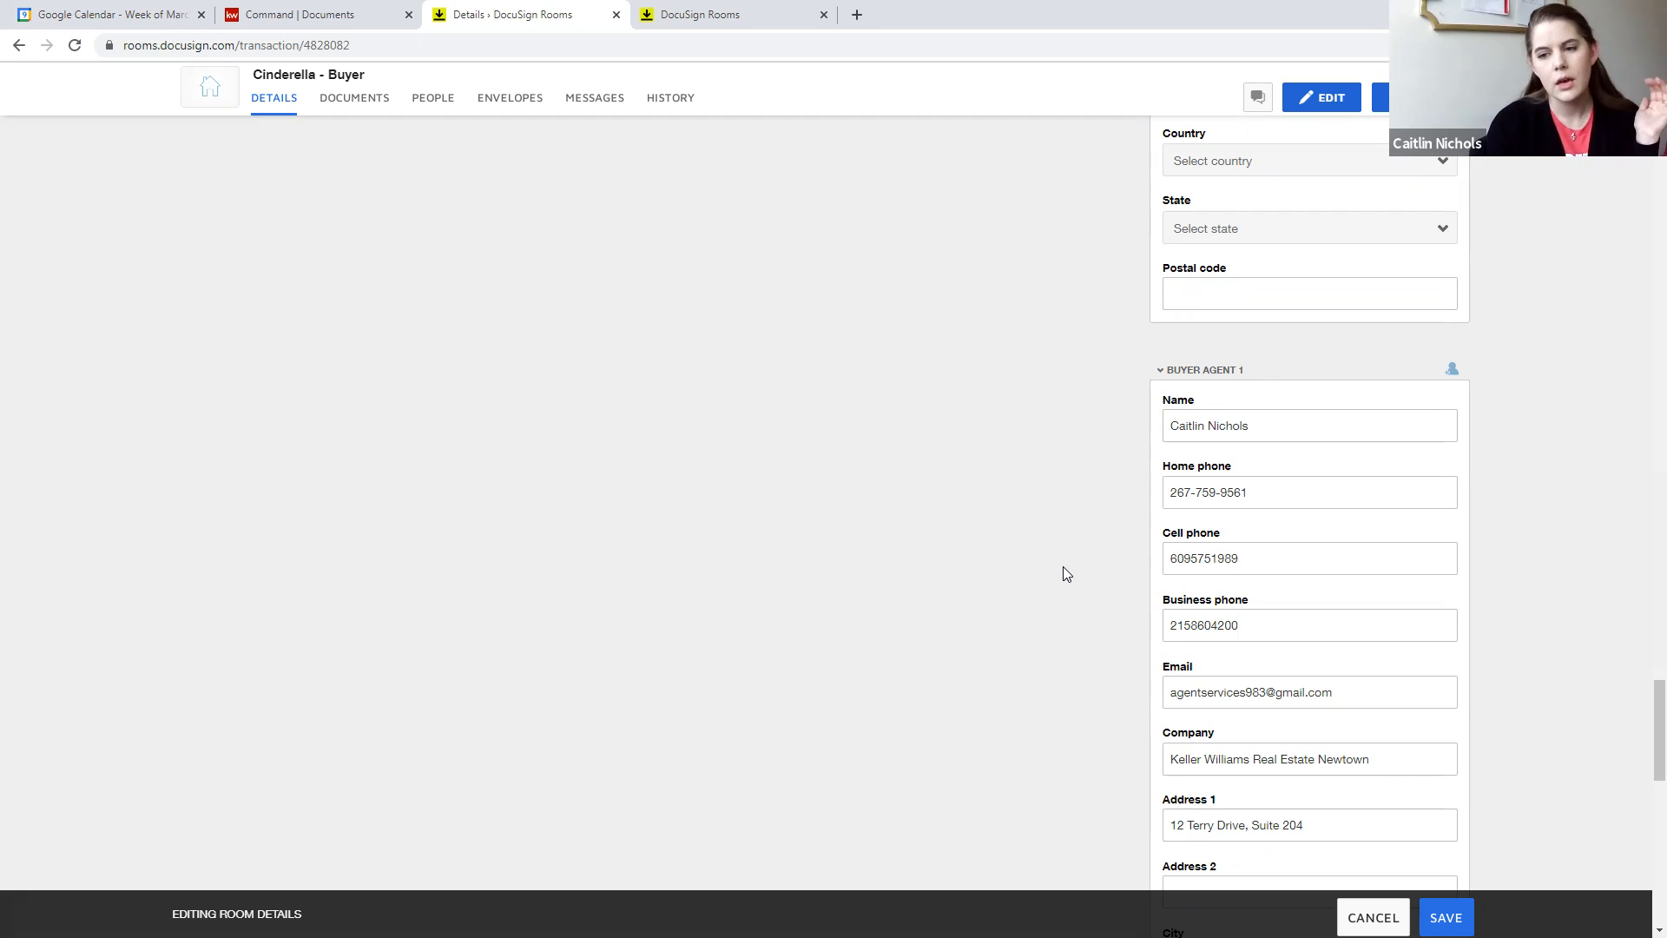
scroll(1048, 632, up, 4)
scroll(1049, 633, up, 20)
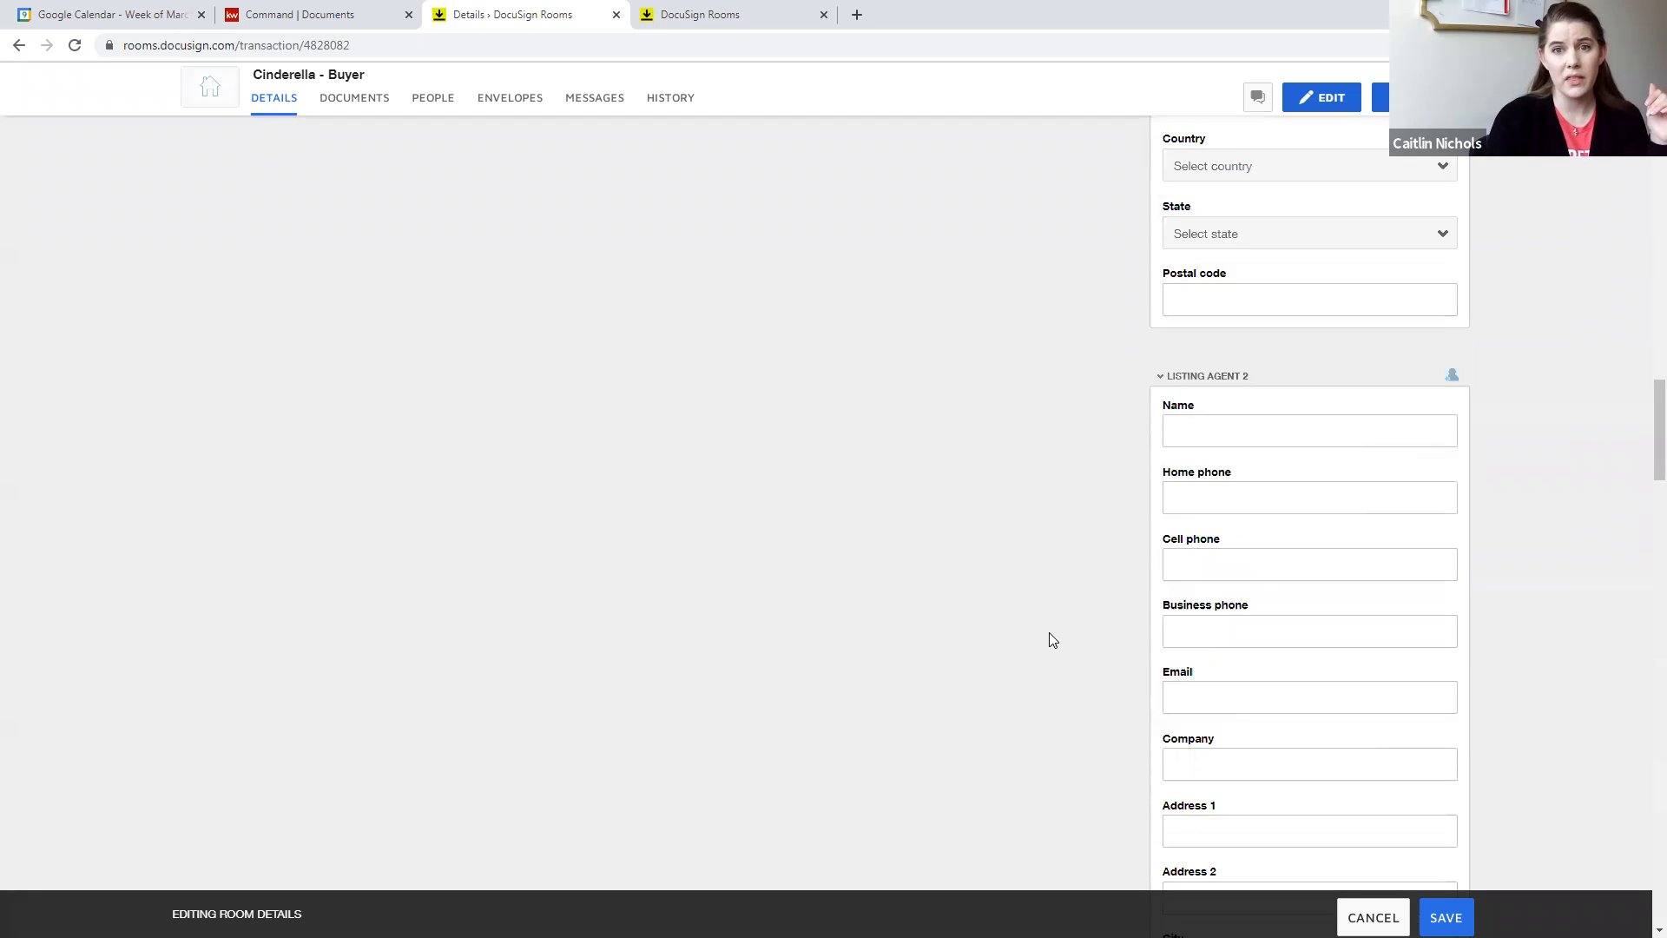
scroll(1051, 608, up, 5)
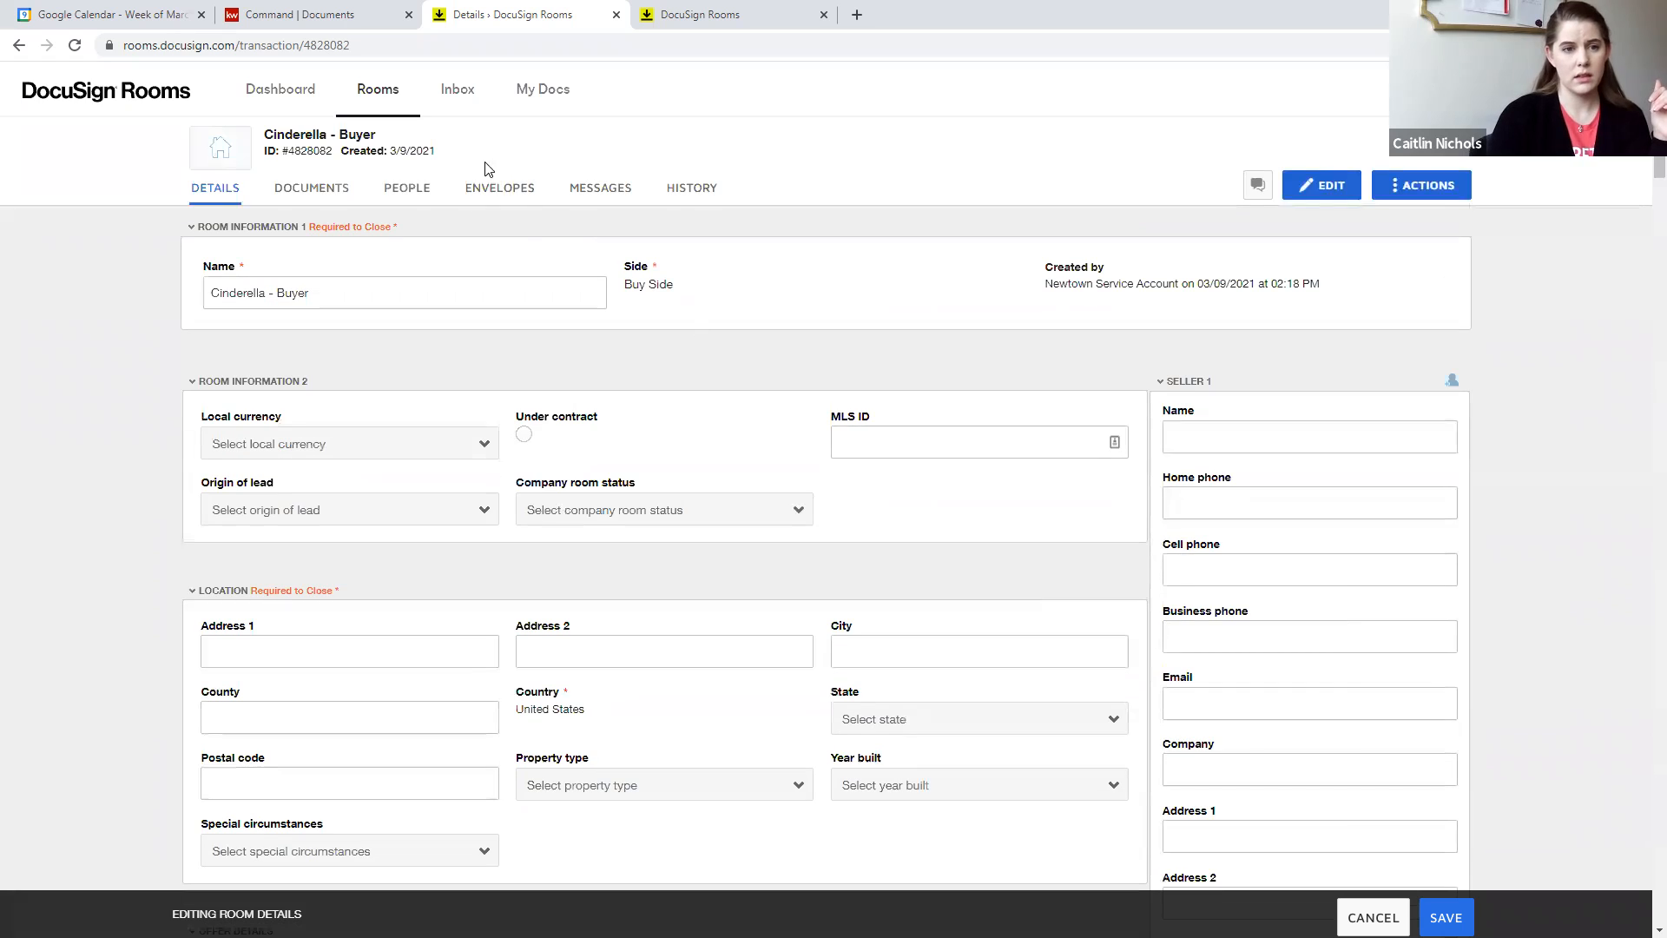
- Check the saved form templates in My Docs and return to the buyer room's document list
click(327, 198)
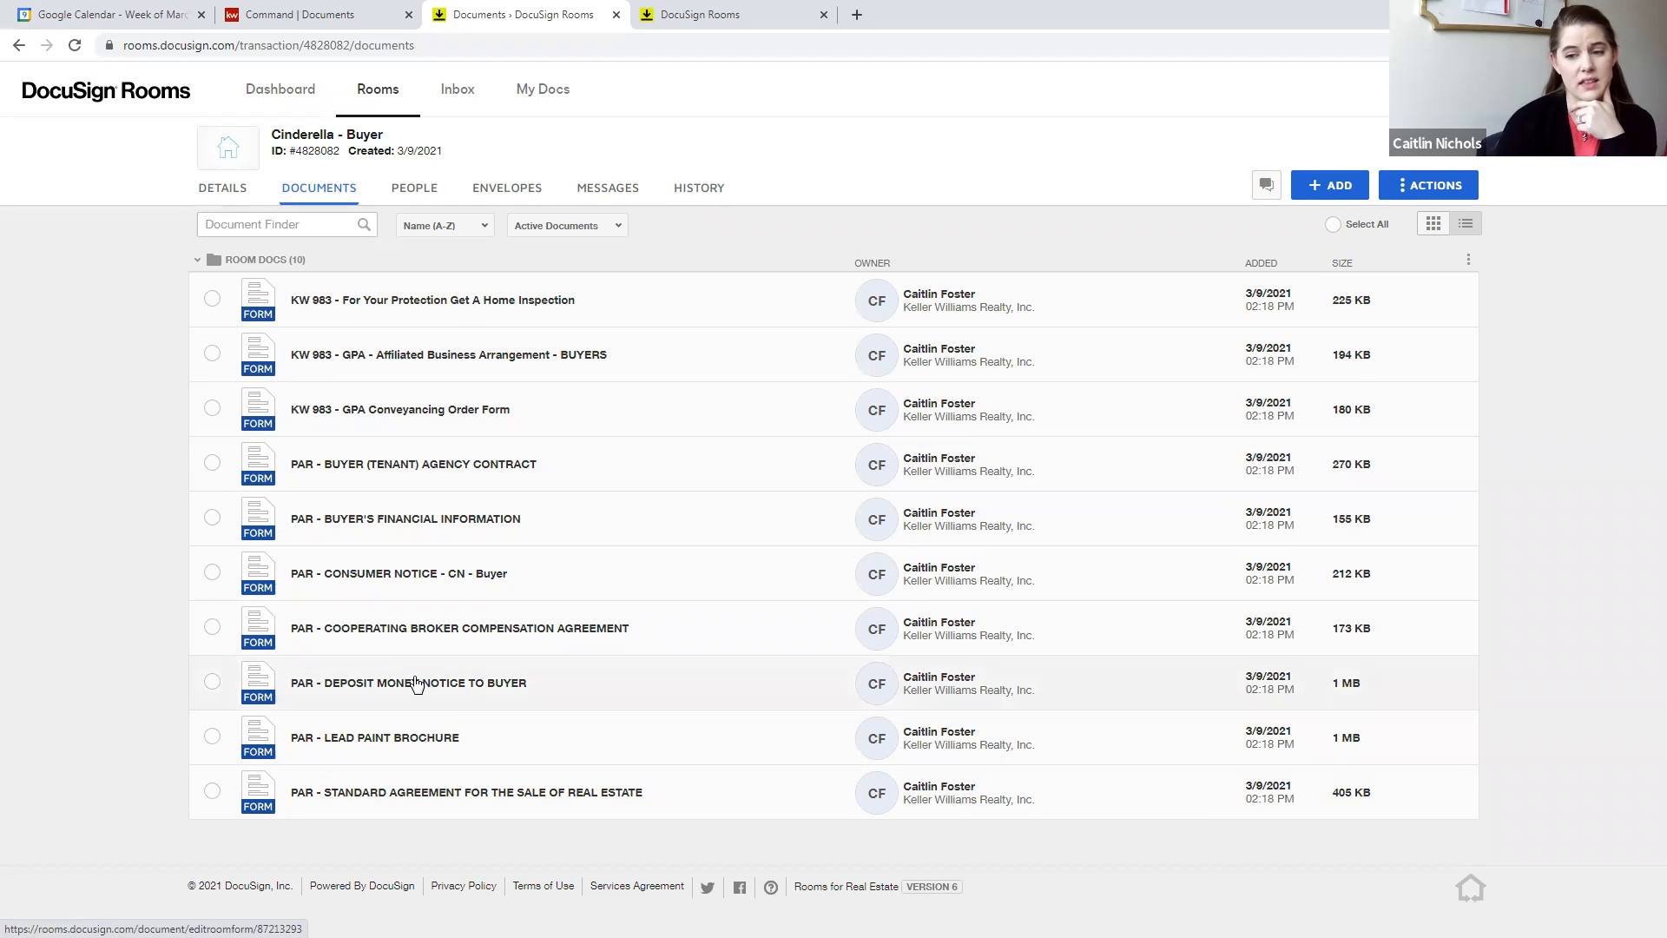
click(571, 111)
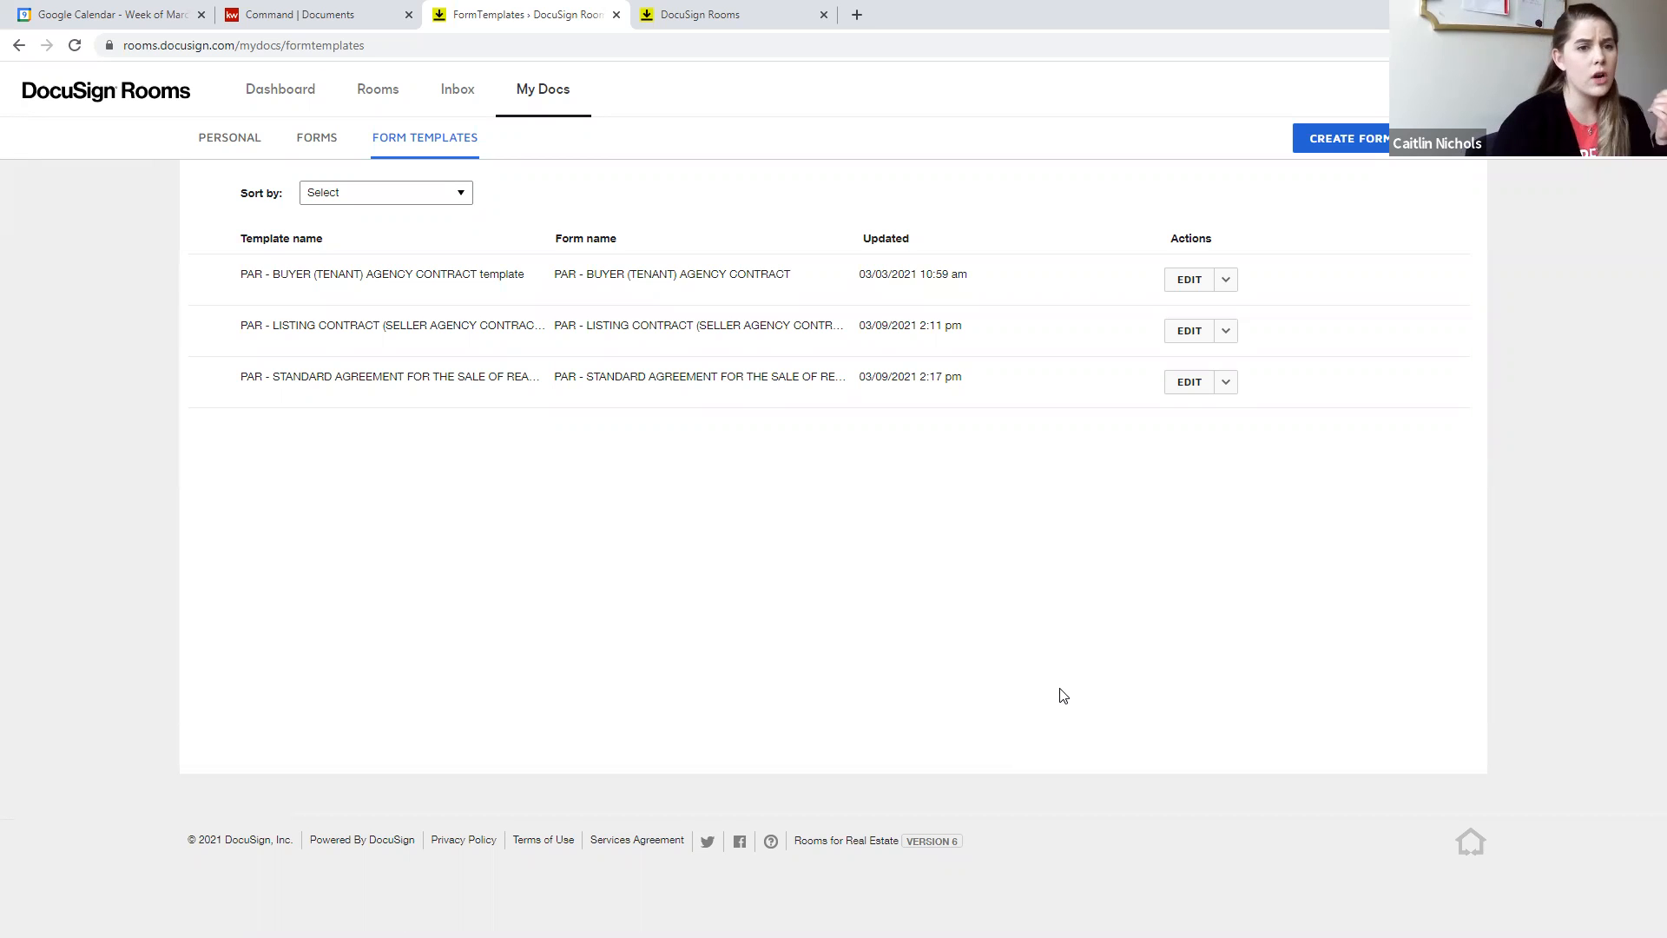
click(376, 91)
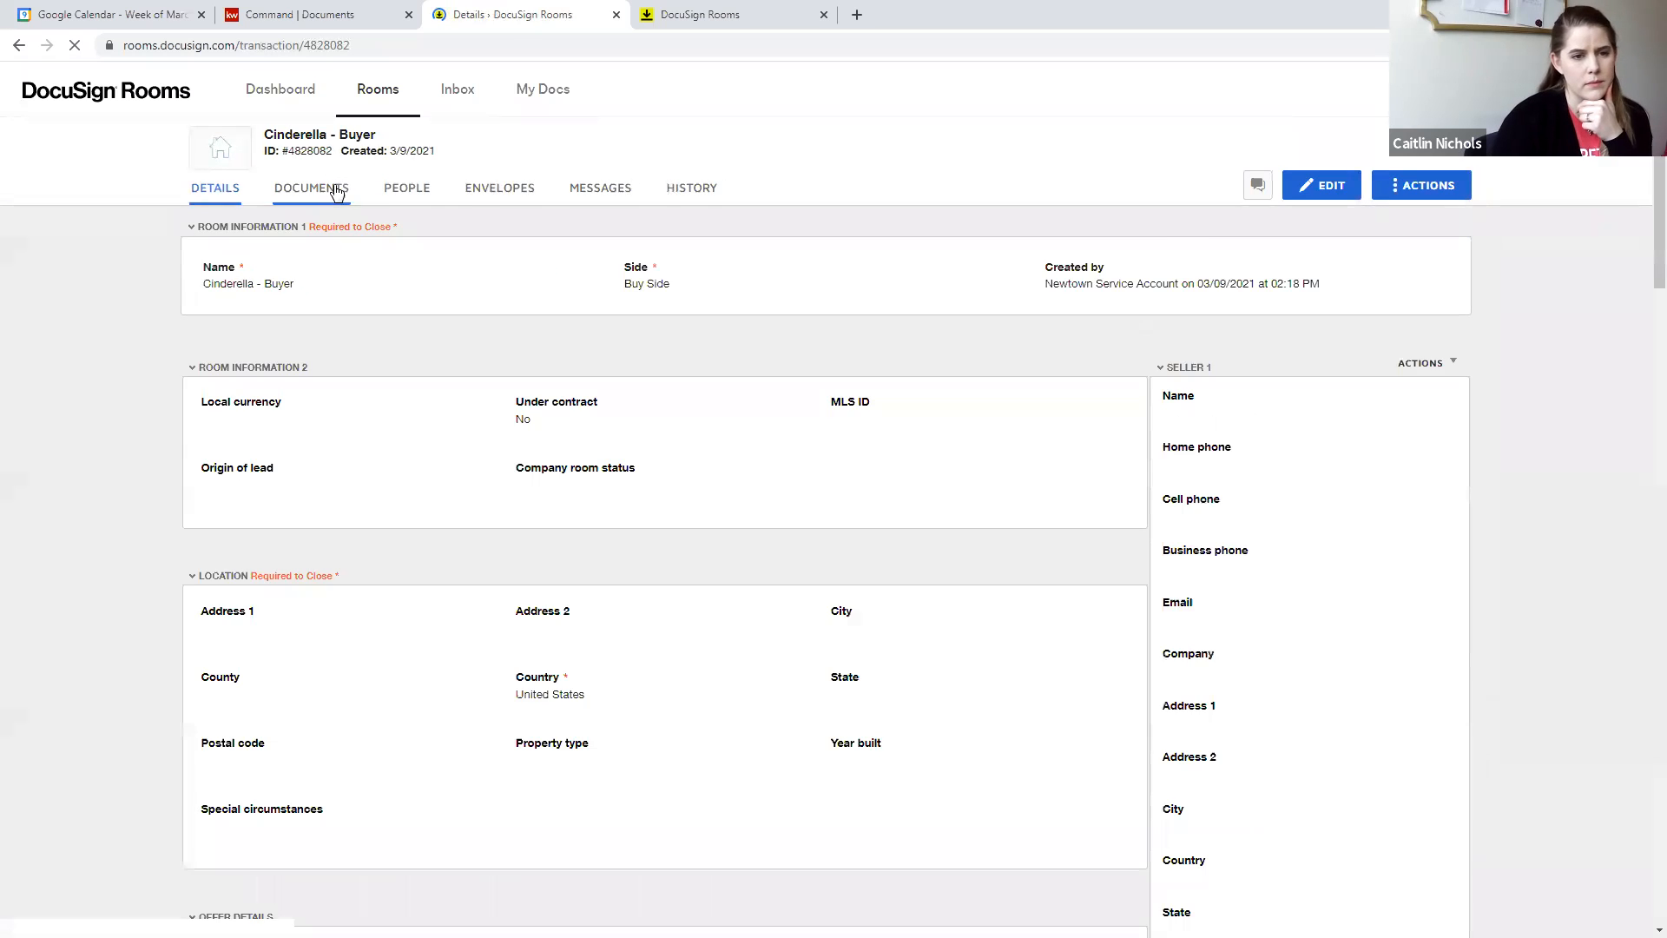
click(337, 191)
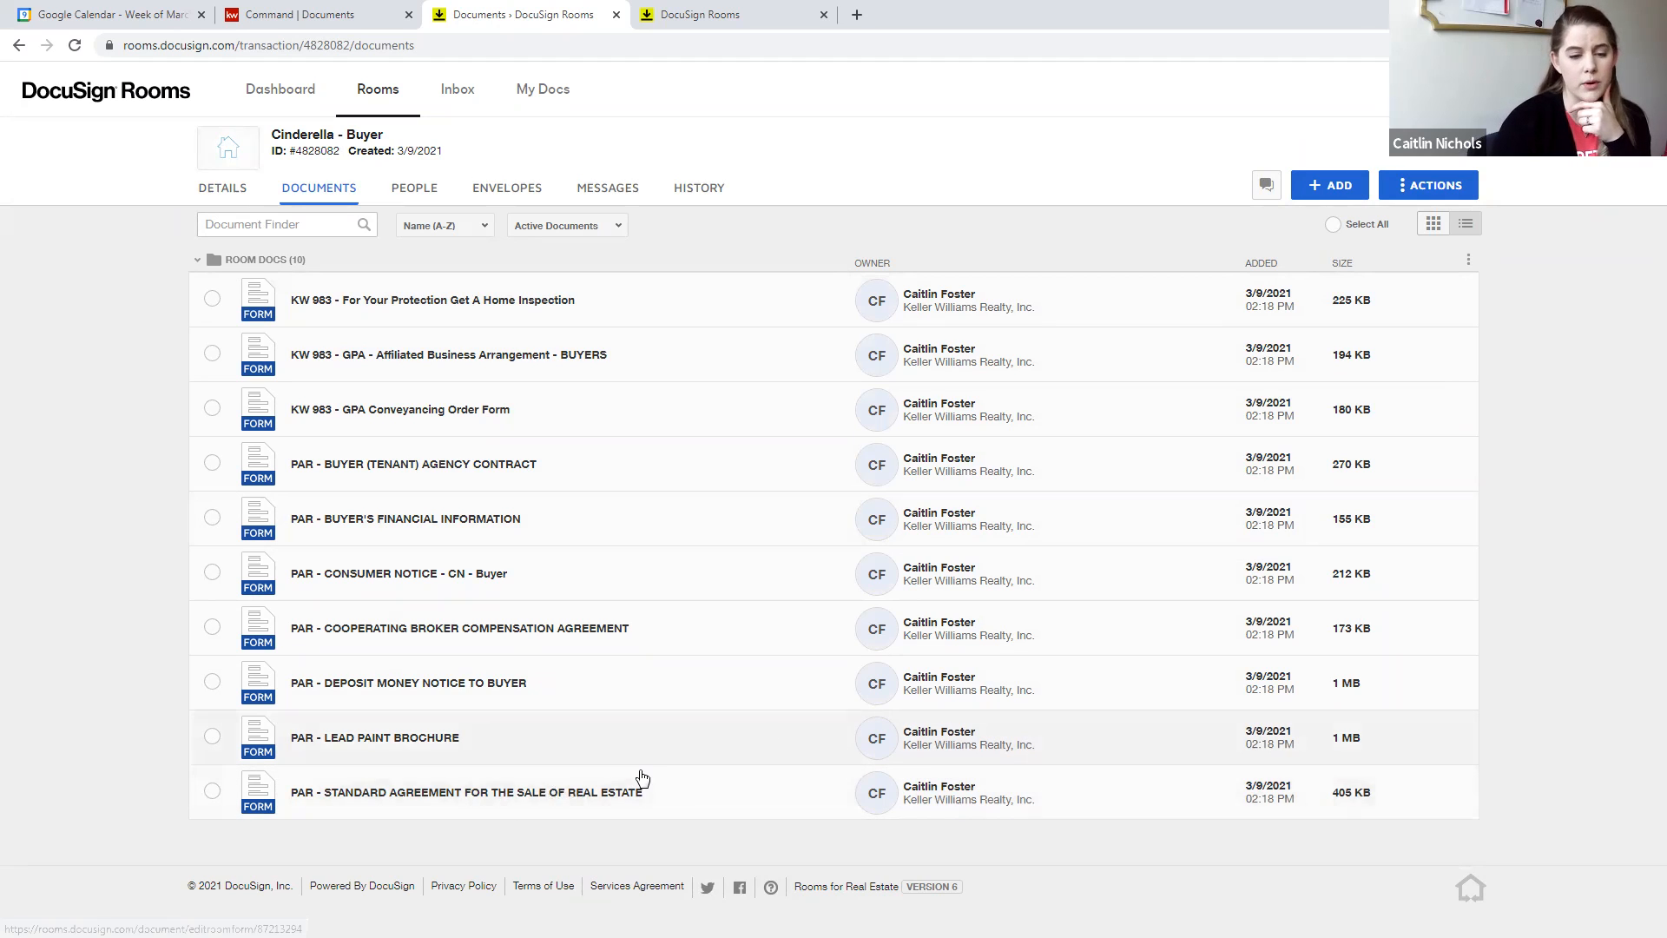
- Review the prefilled fields in the PAR - STANDARD AGREEMENT FOR THE SALE OF REAL ESTATE and PAR - CONSUMER NOTICE - CN - Buyer forms, saving and closing each
click(563, 803)
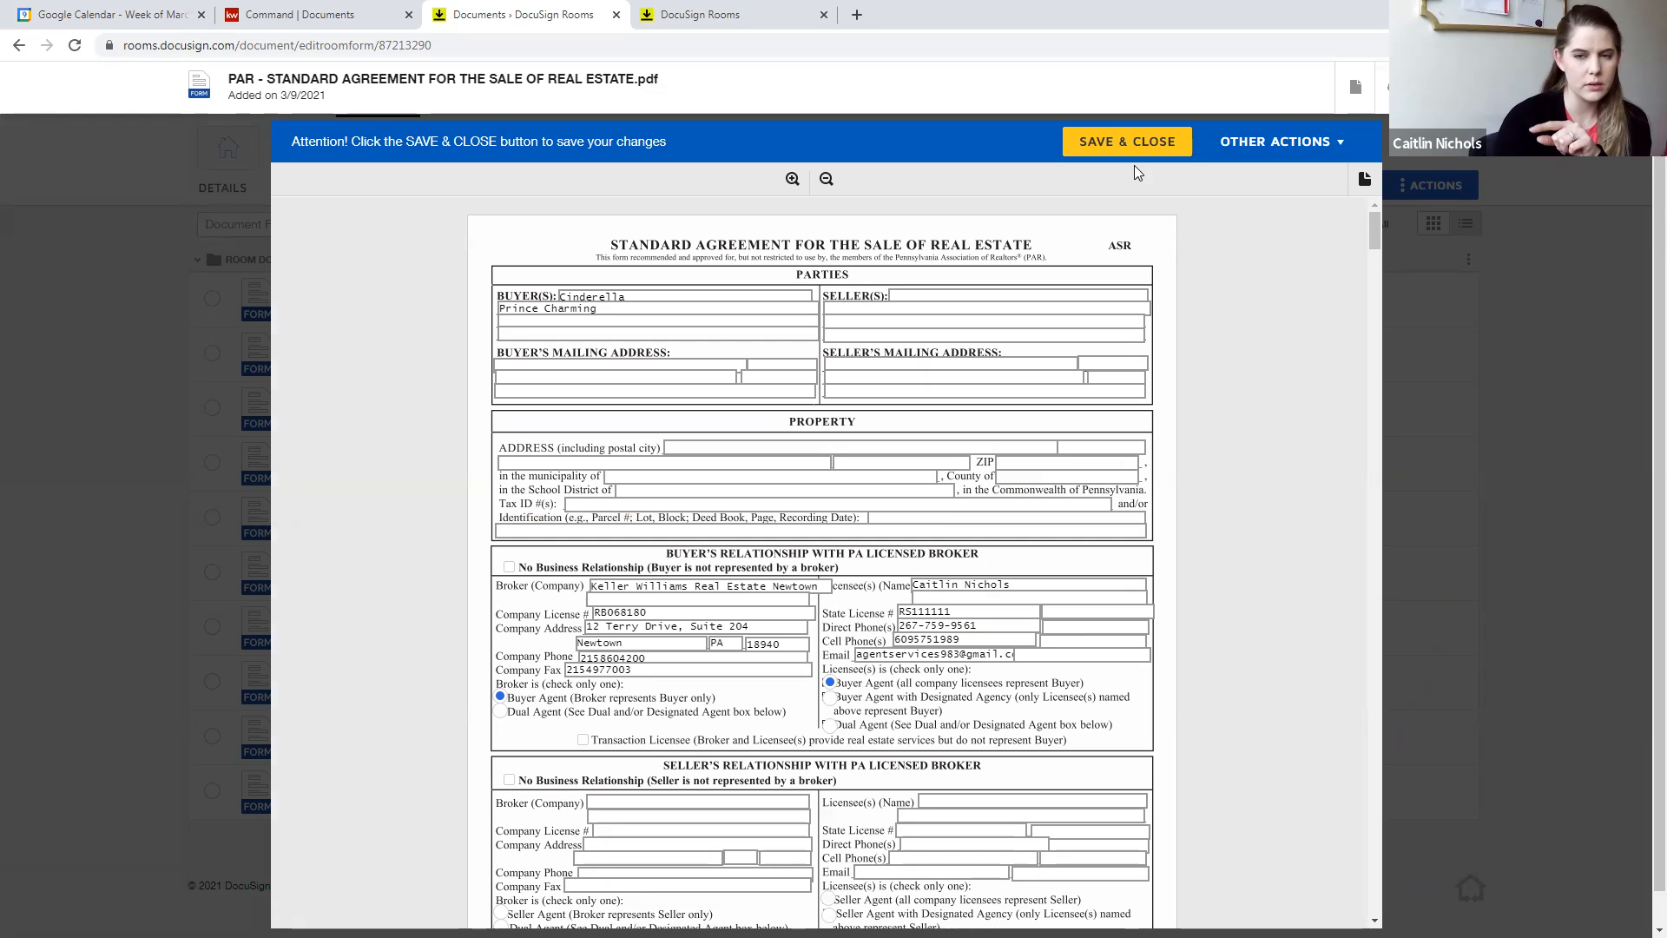
click(1124, 141)
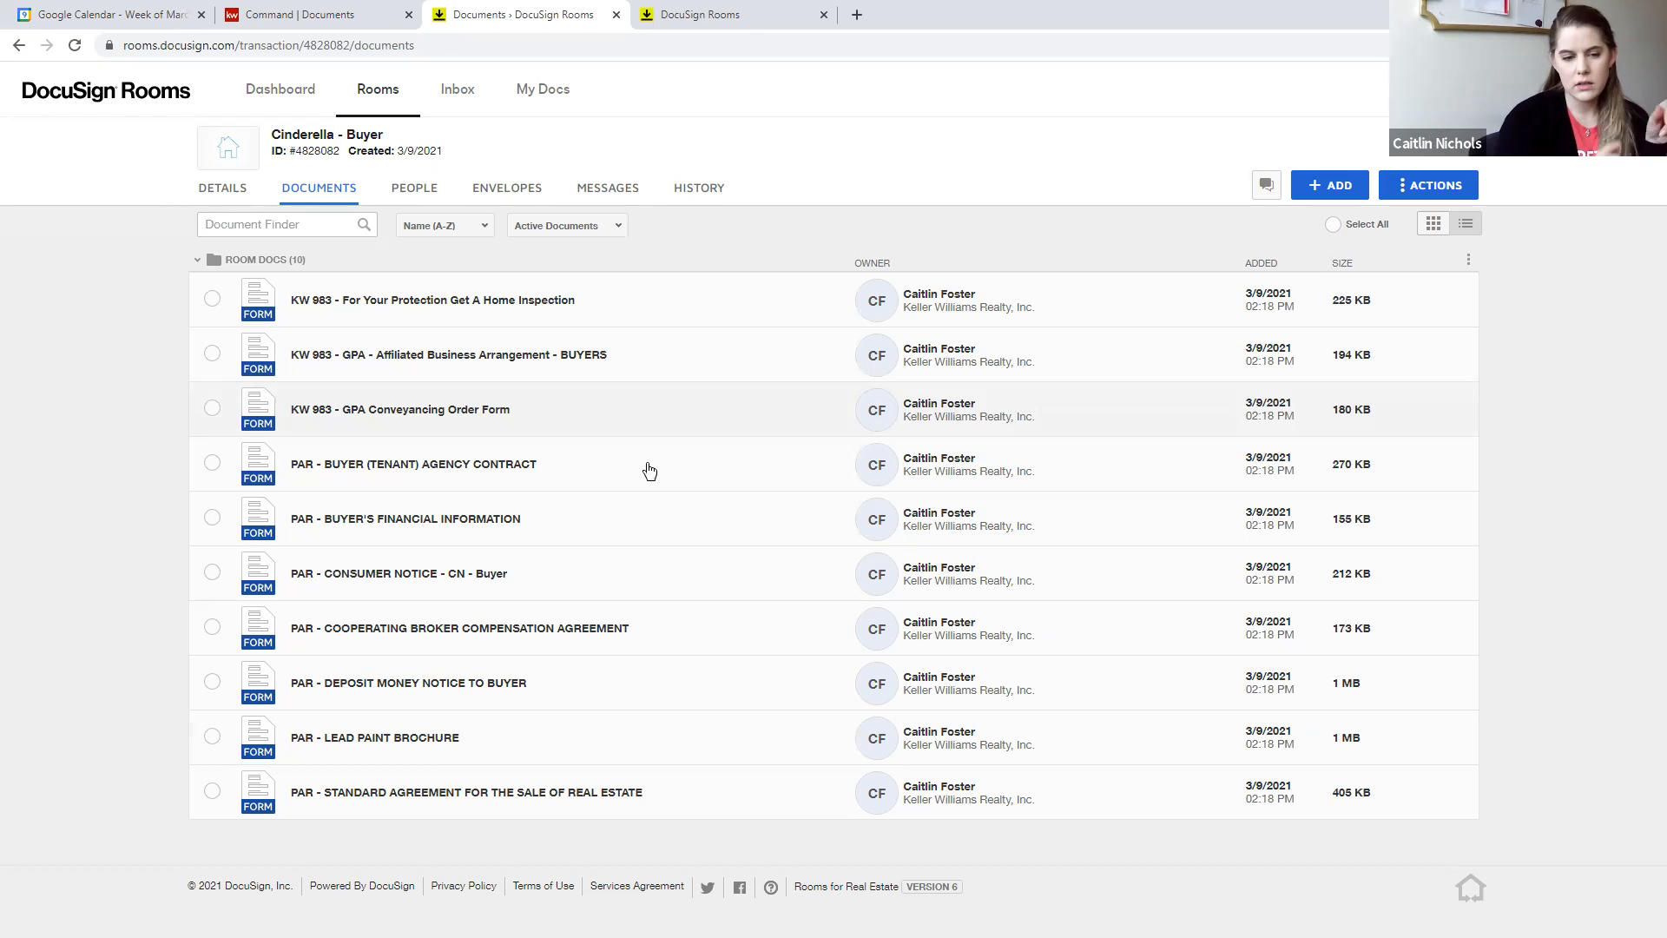
click(533, 576)
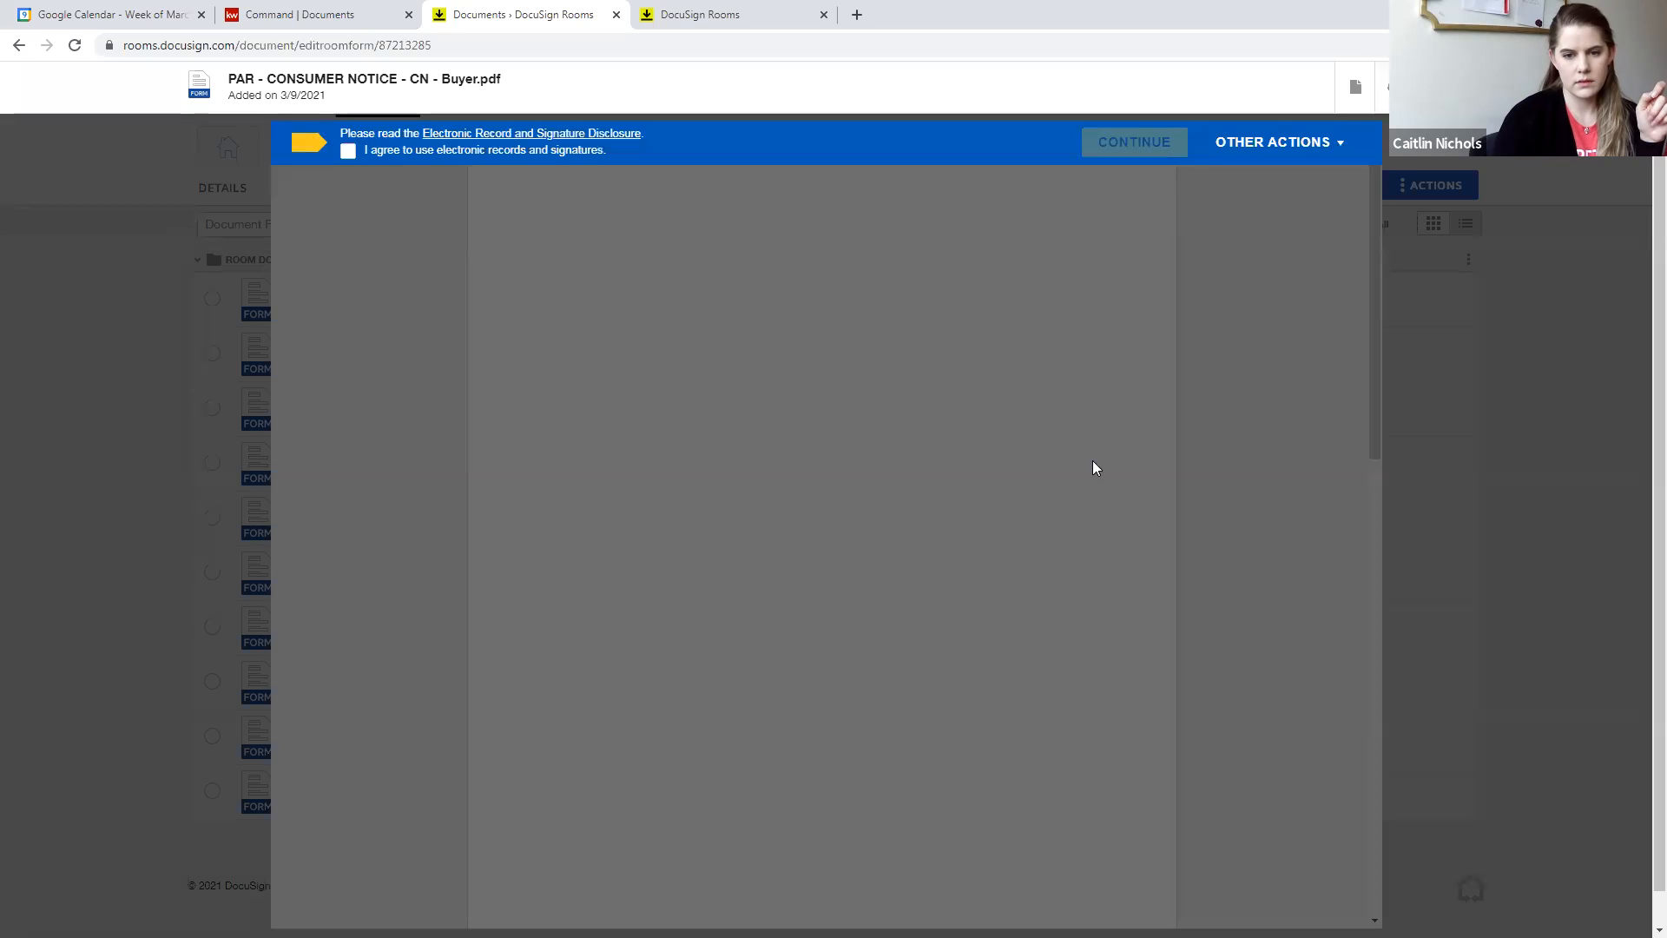
scroll(921, 521, down, 20)
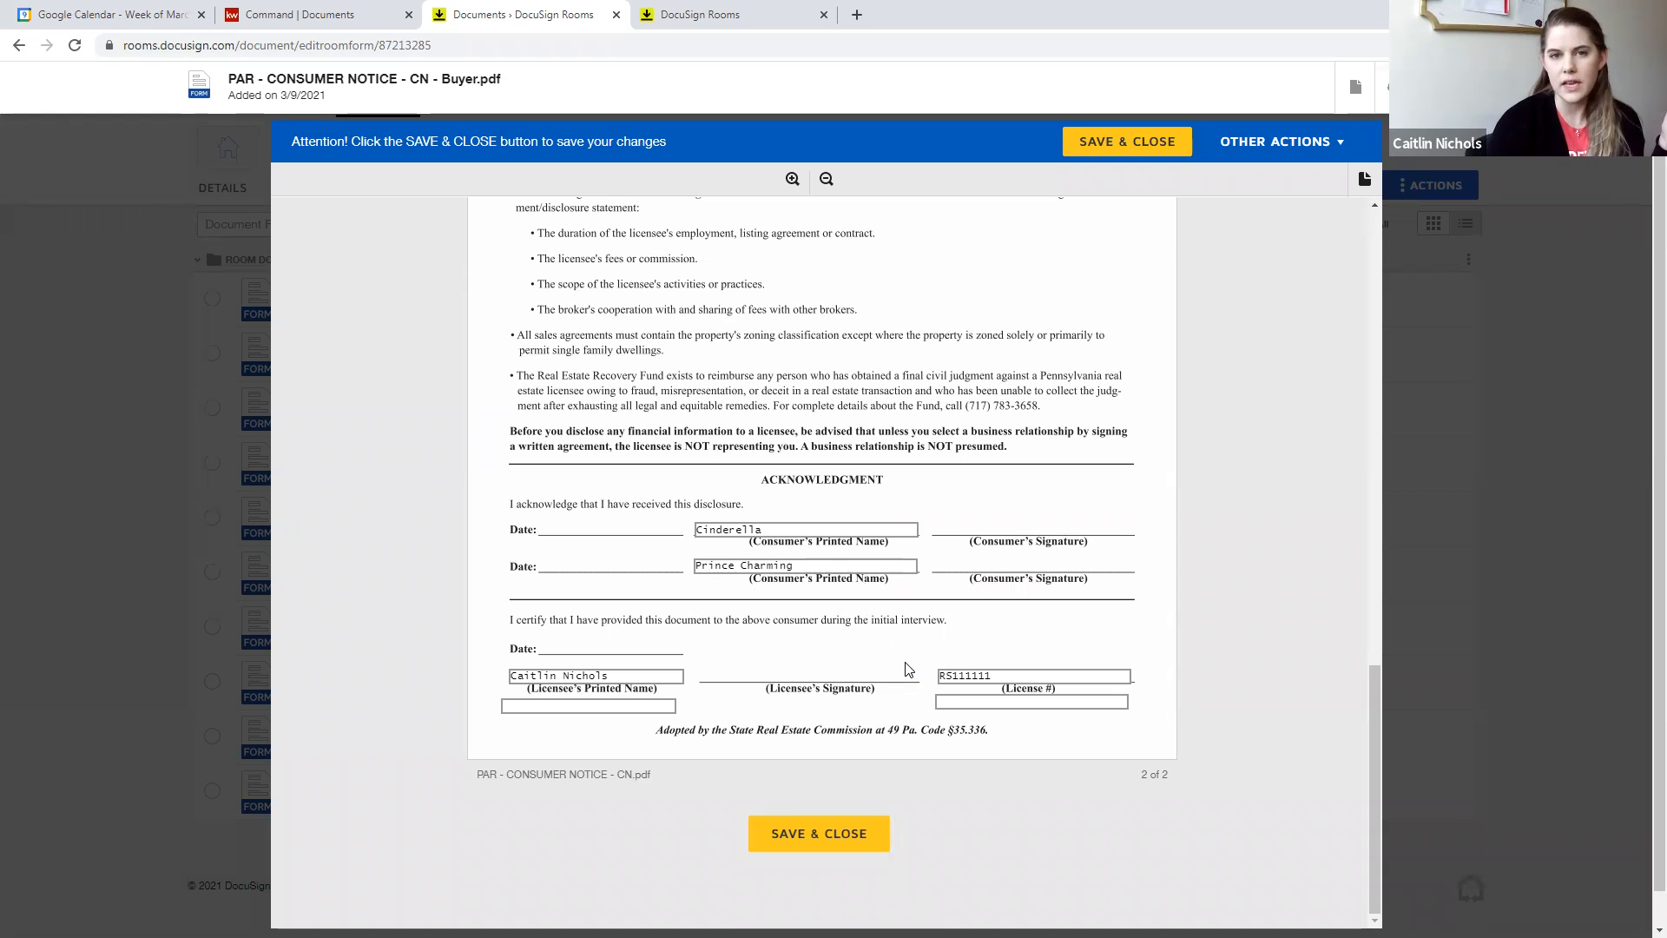
click(818, 834)
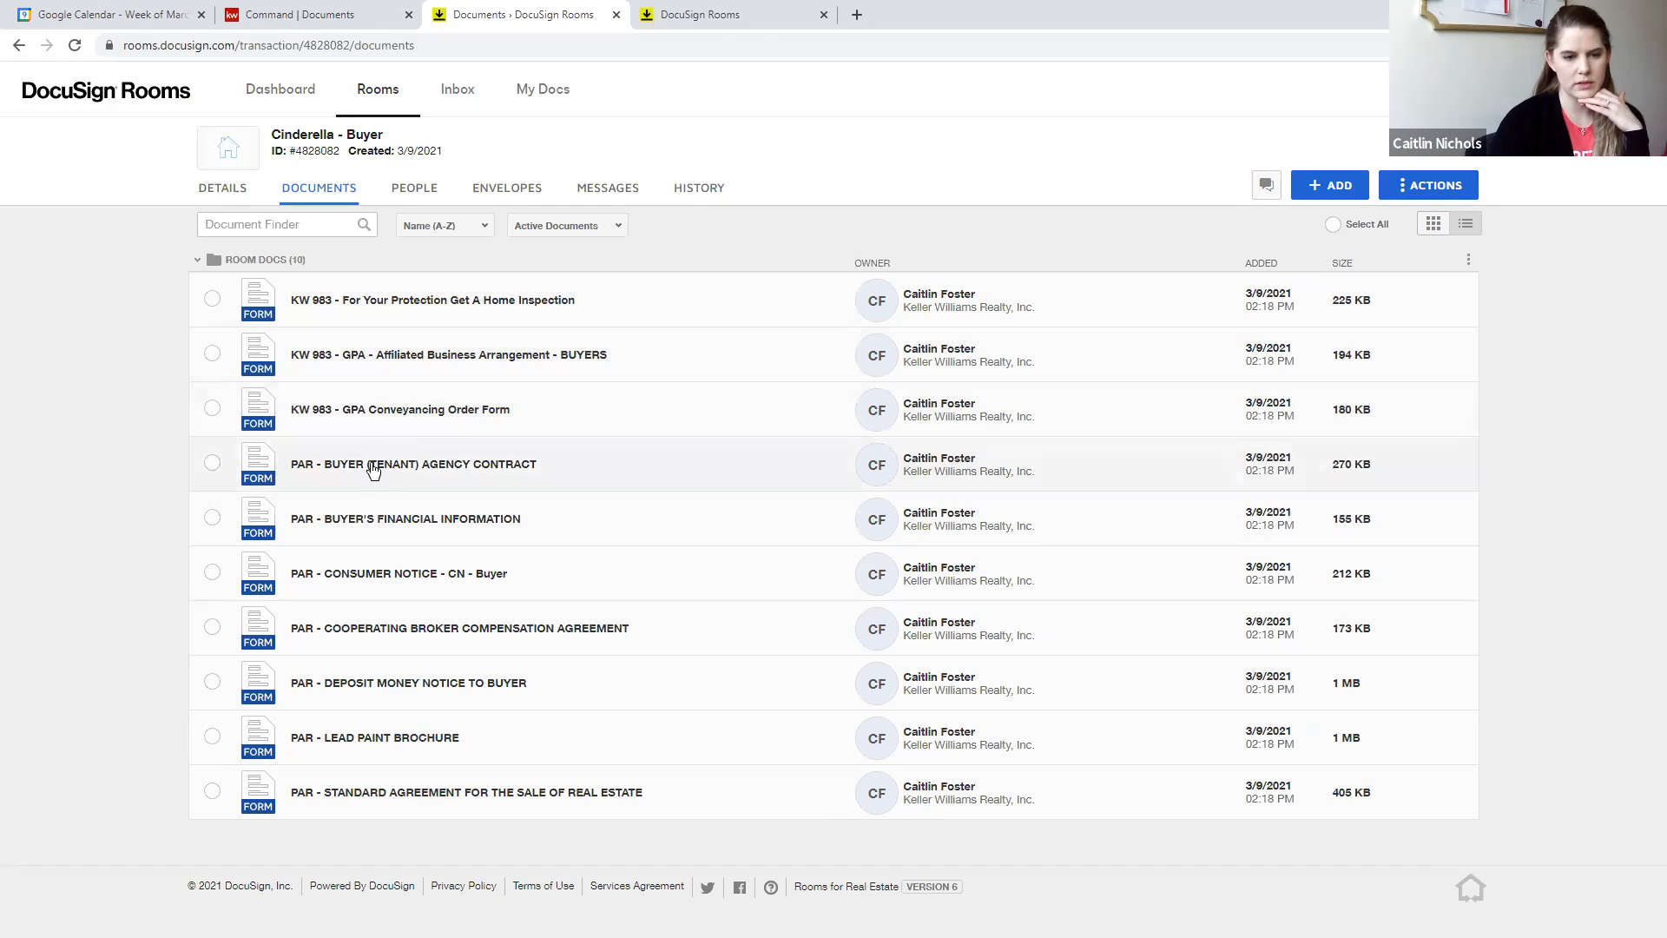
- Open the PAR - BUYER (TENANT) AGENCY CONTRACT form, review its prefilled broker and buyer details, and save and close it
click(374, 470)
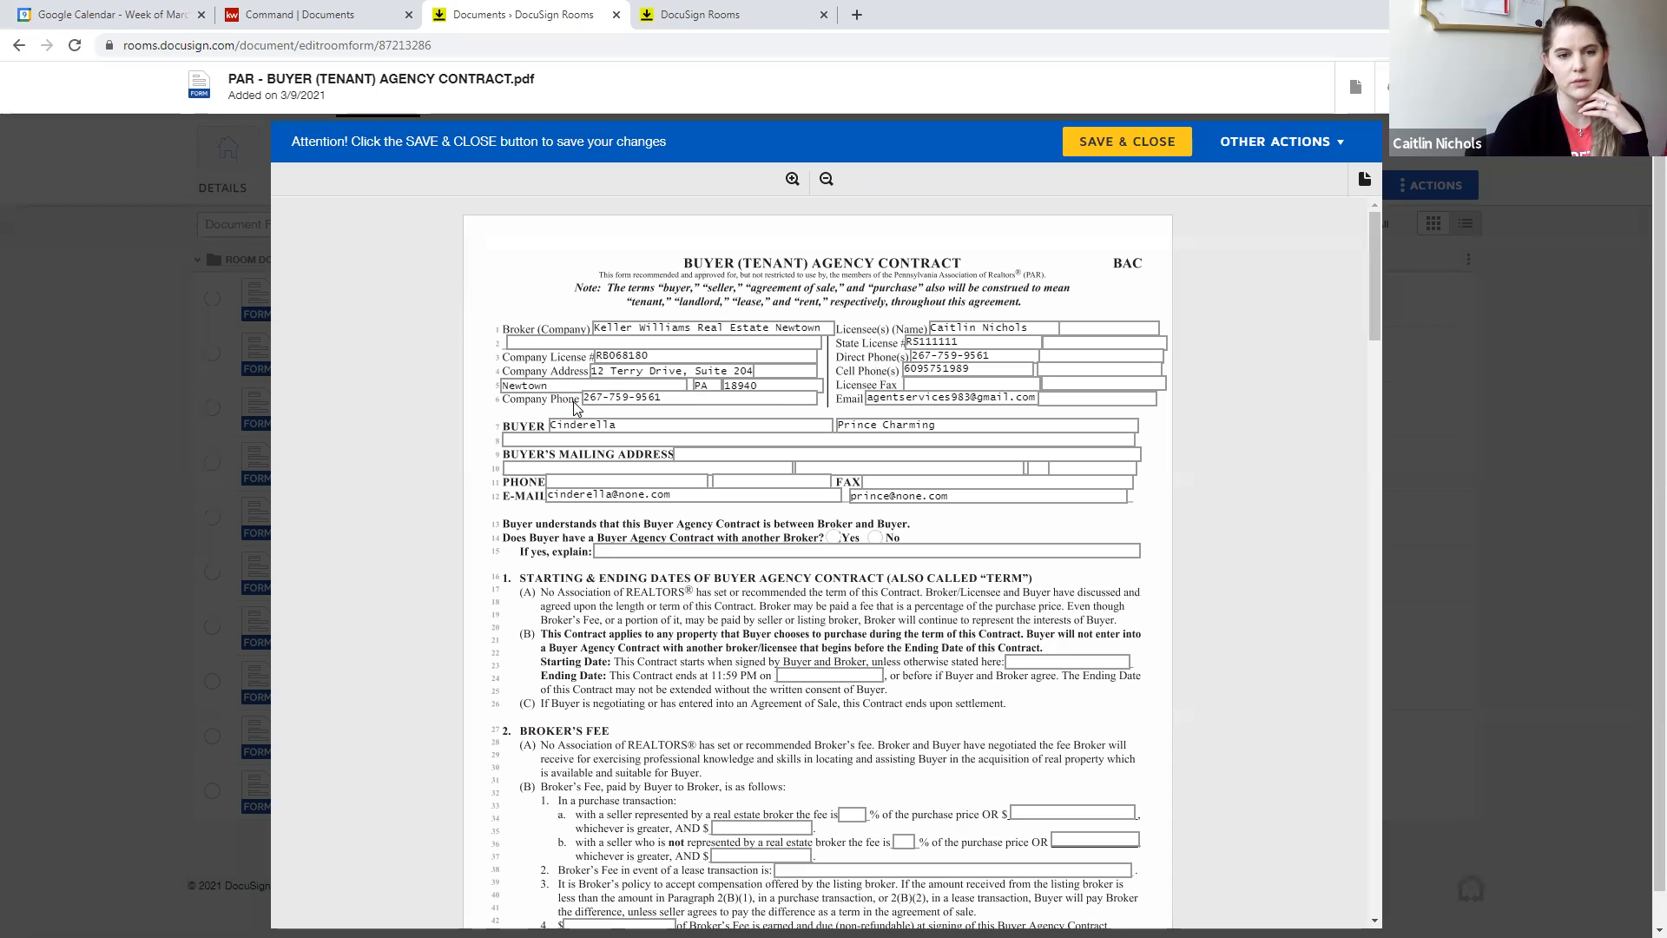
scroll(469, 371, down, 7)
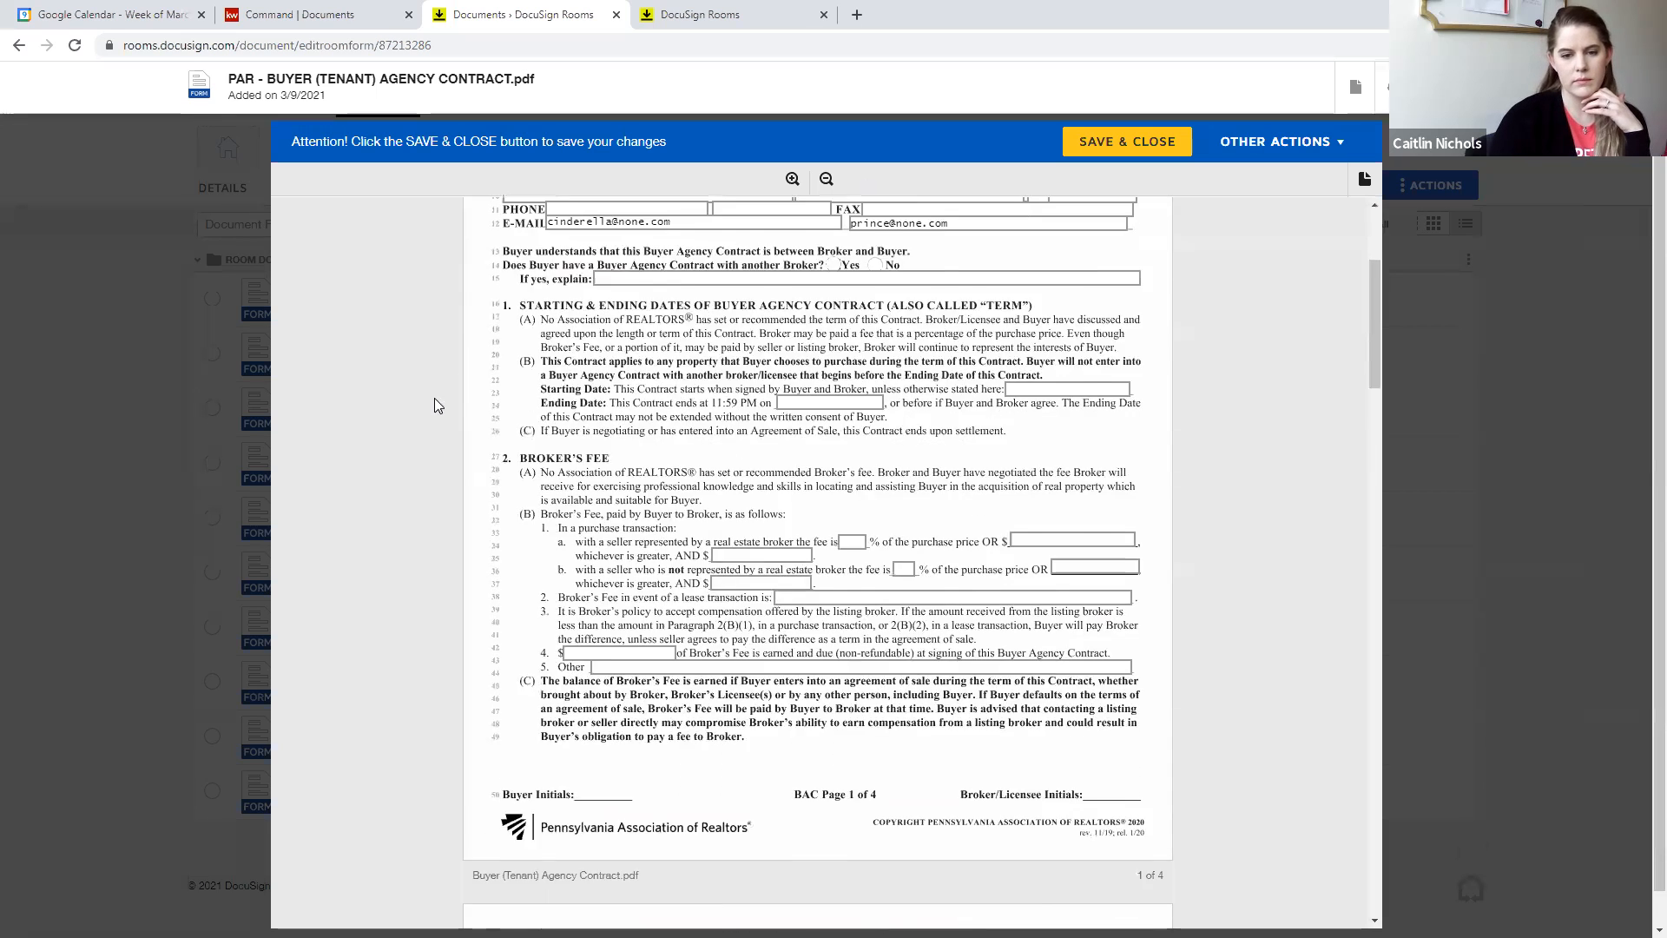
scroll(476, 465, up, 7)
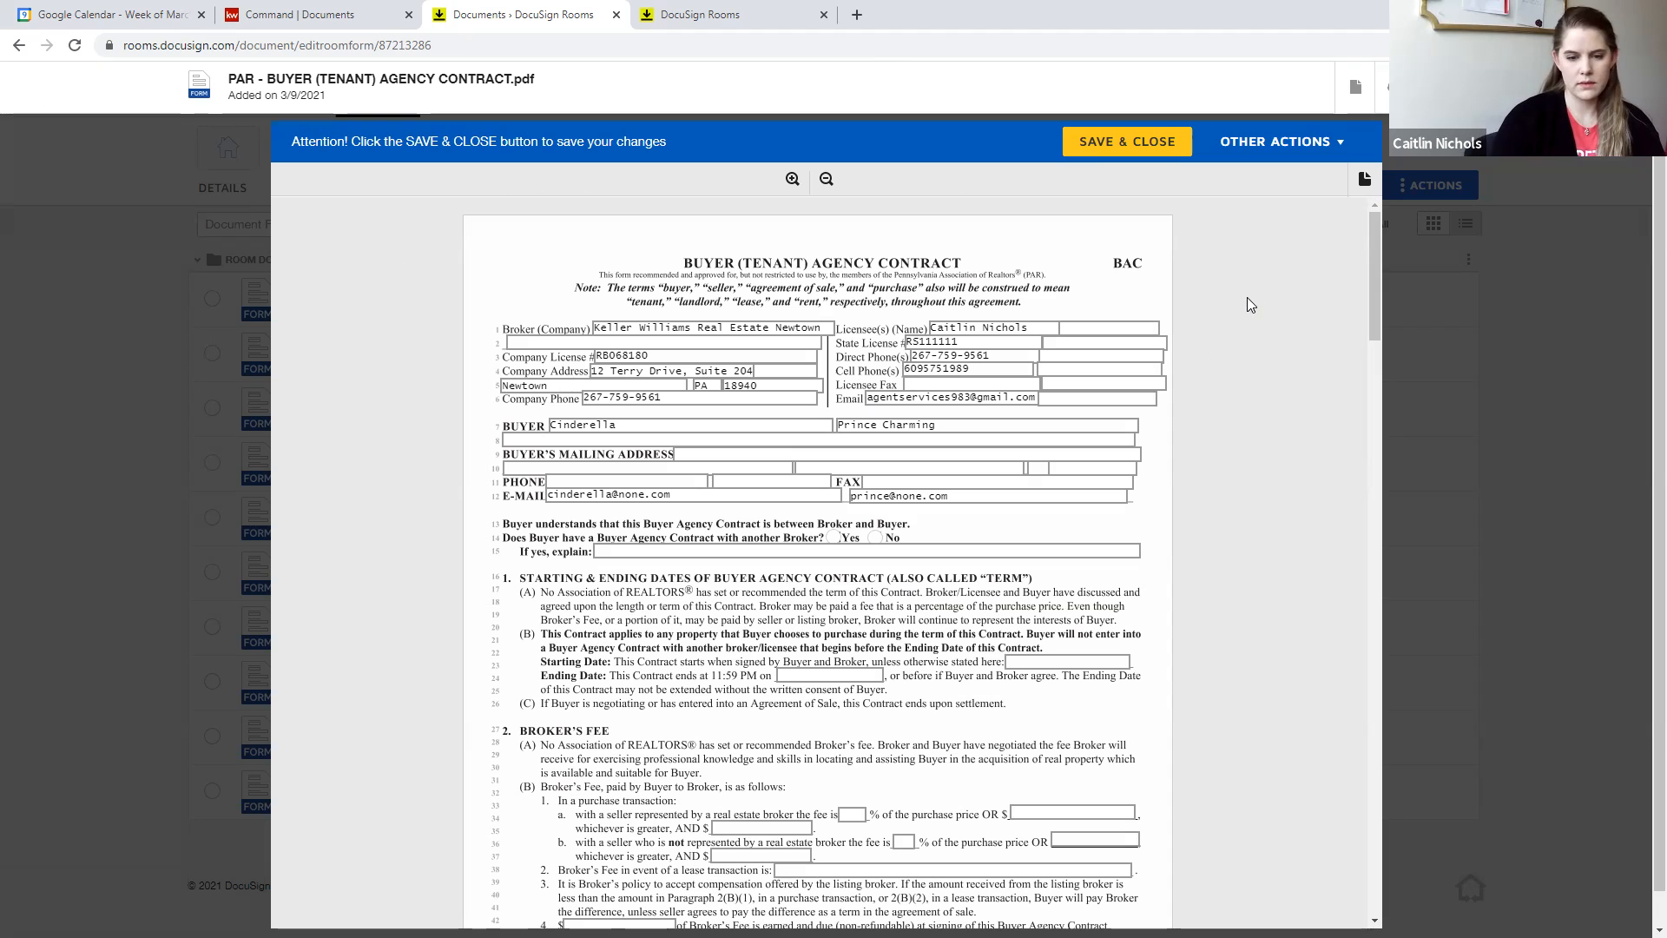
click(1127, 141)
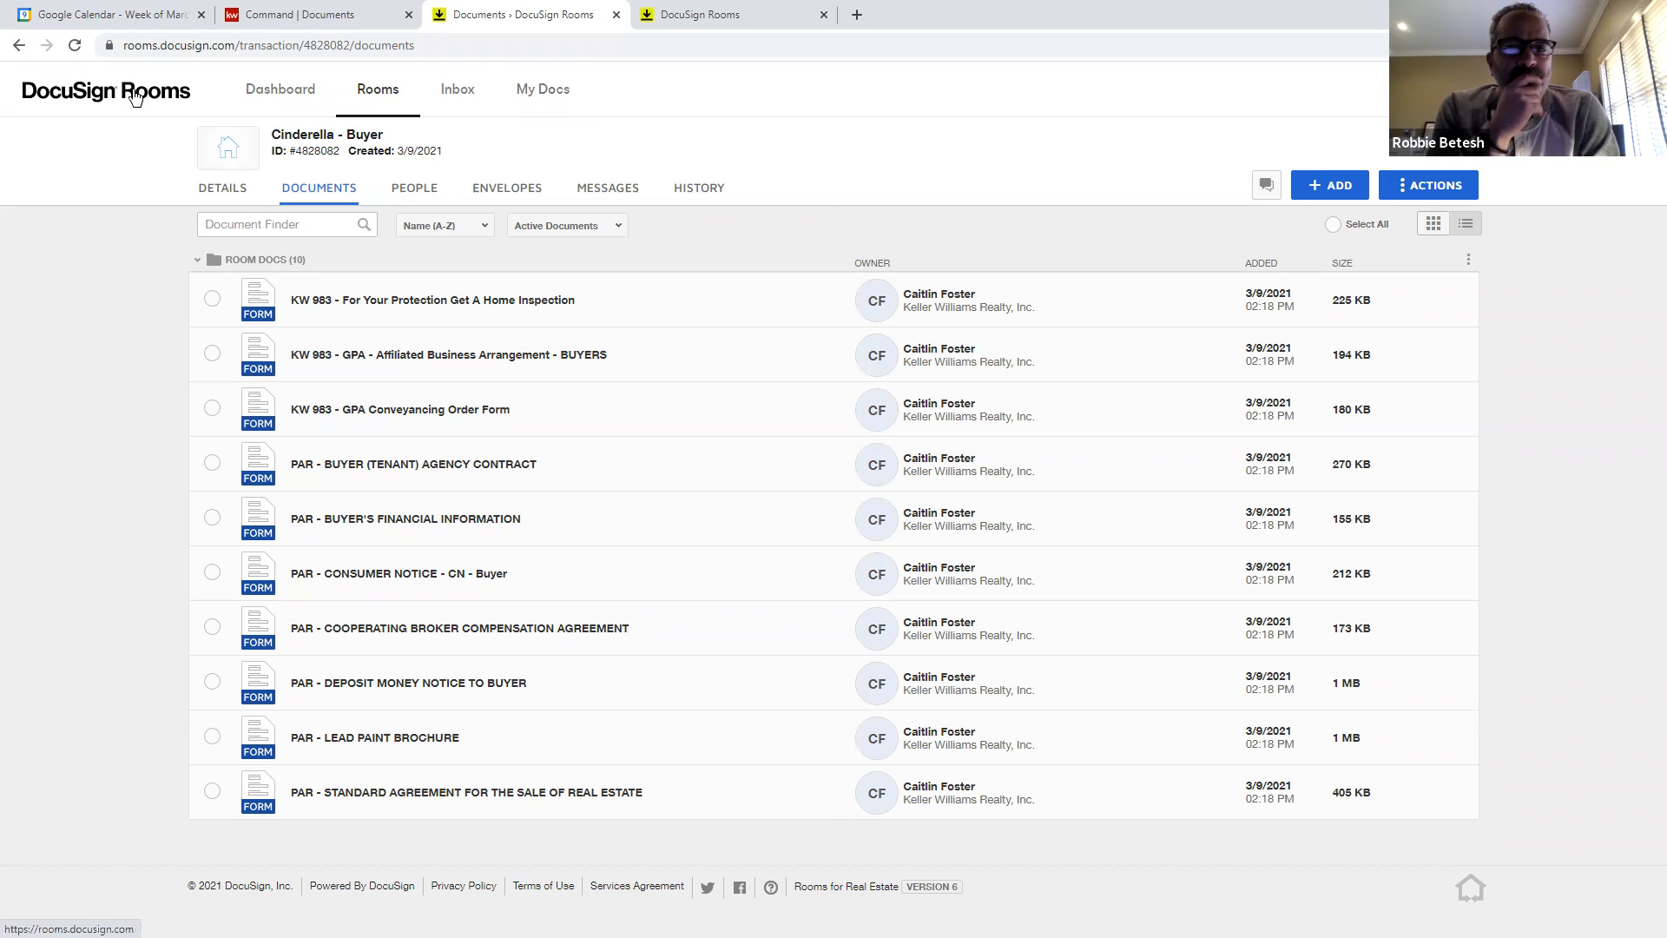
- Make a copy of the PAR - LISTING CONTRACT form template in My Docs
click(552, 96)
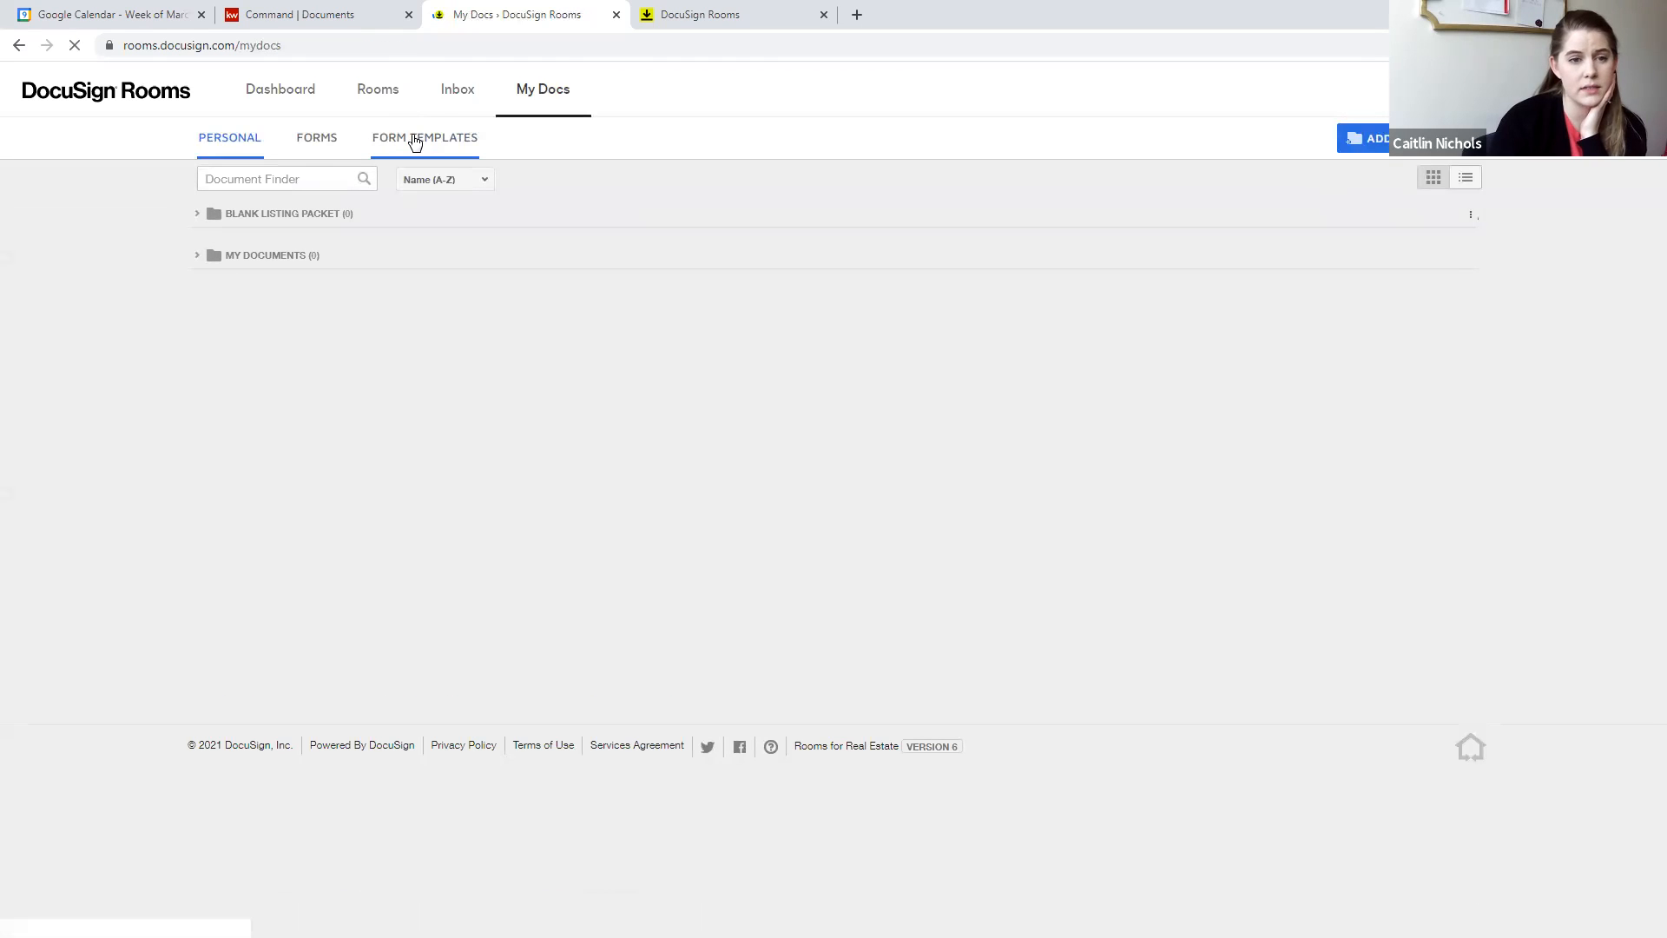
click(415, 144)
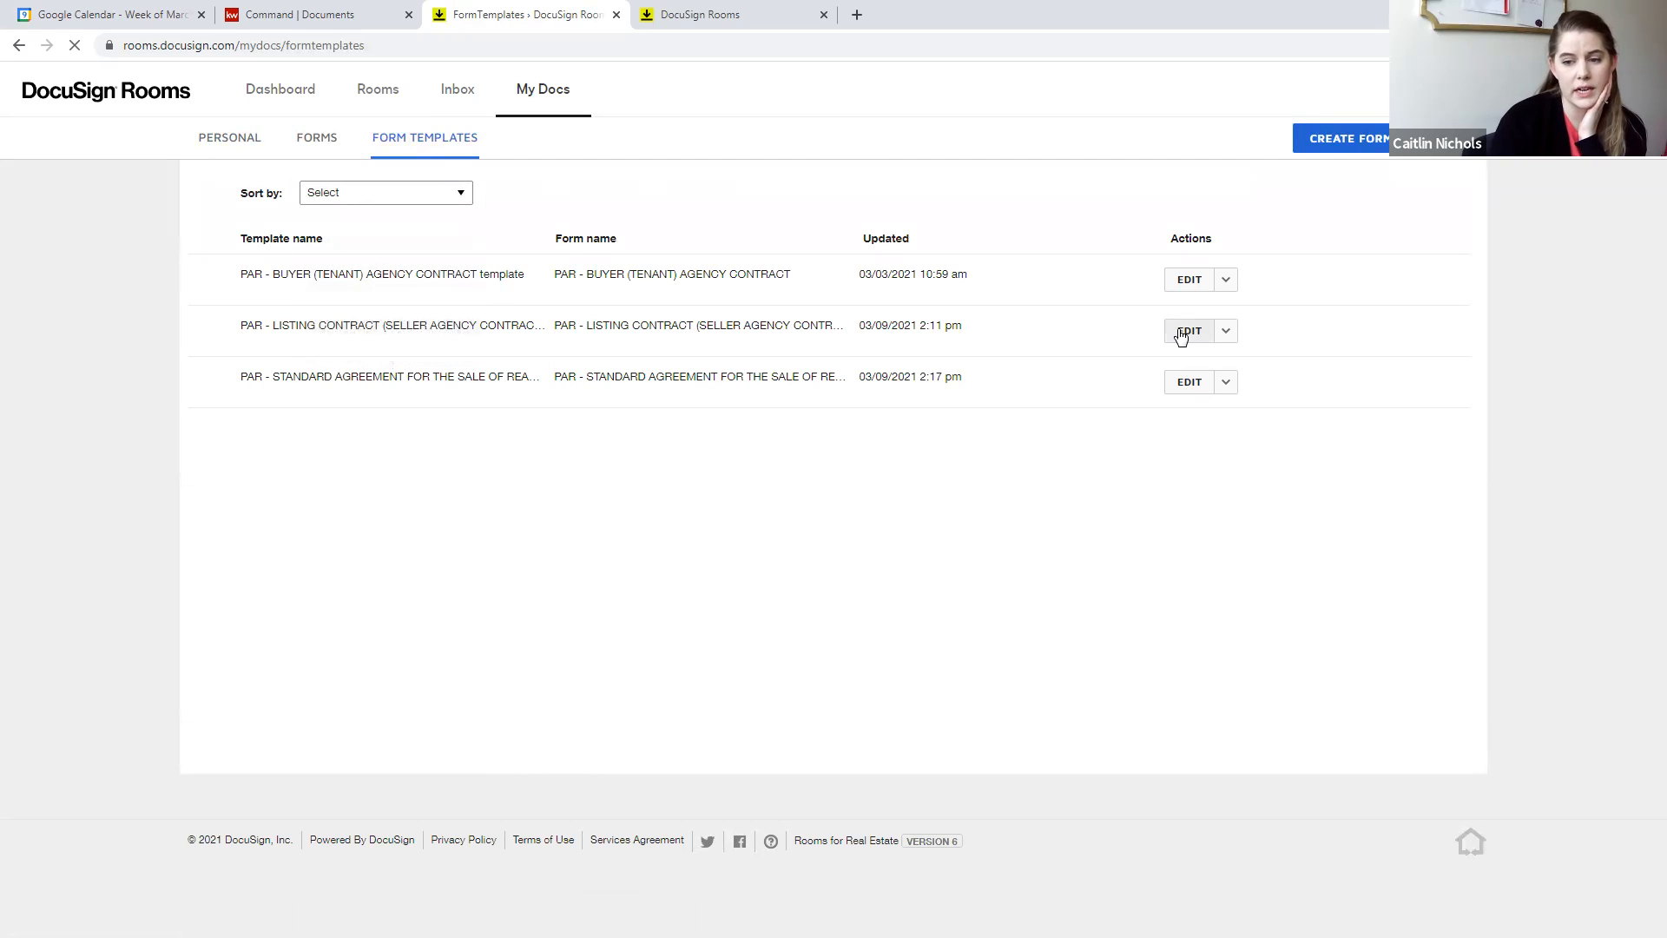
click(1225, 331)
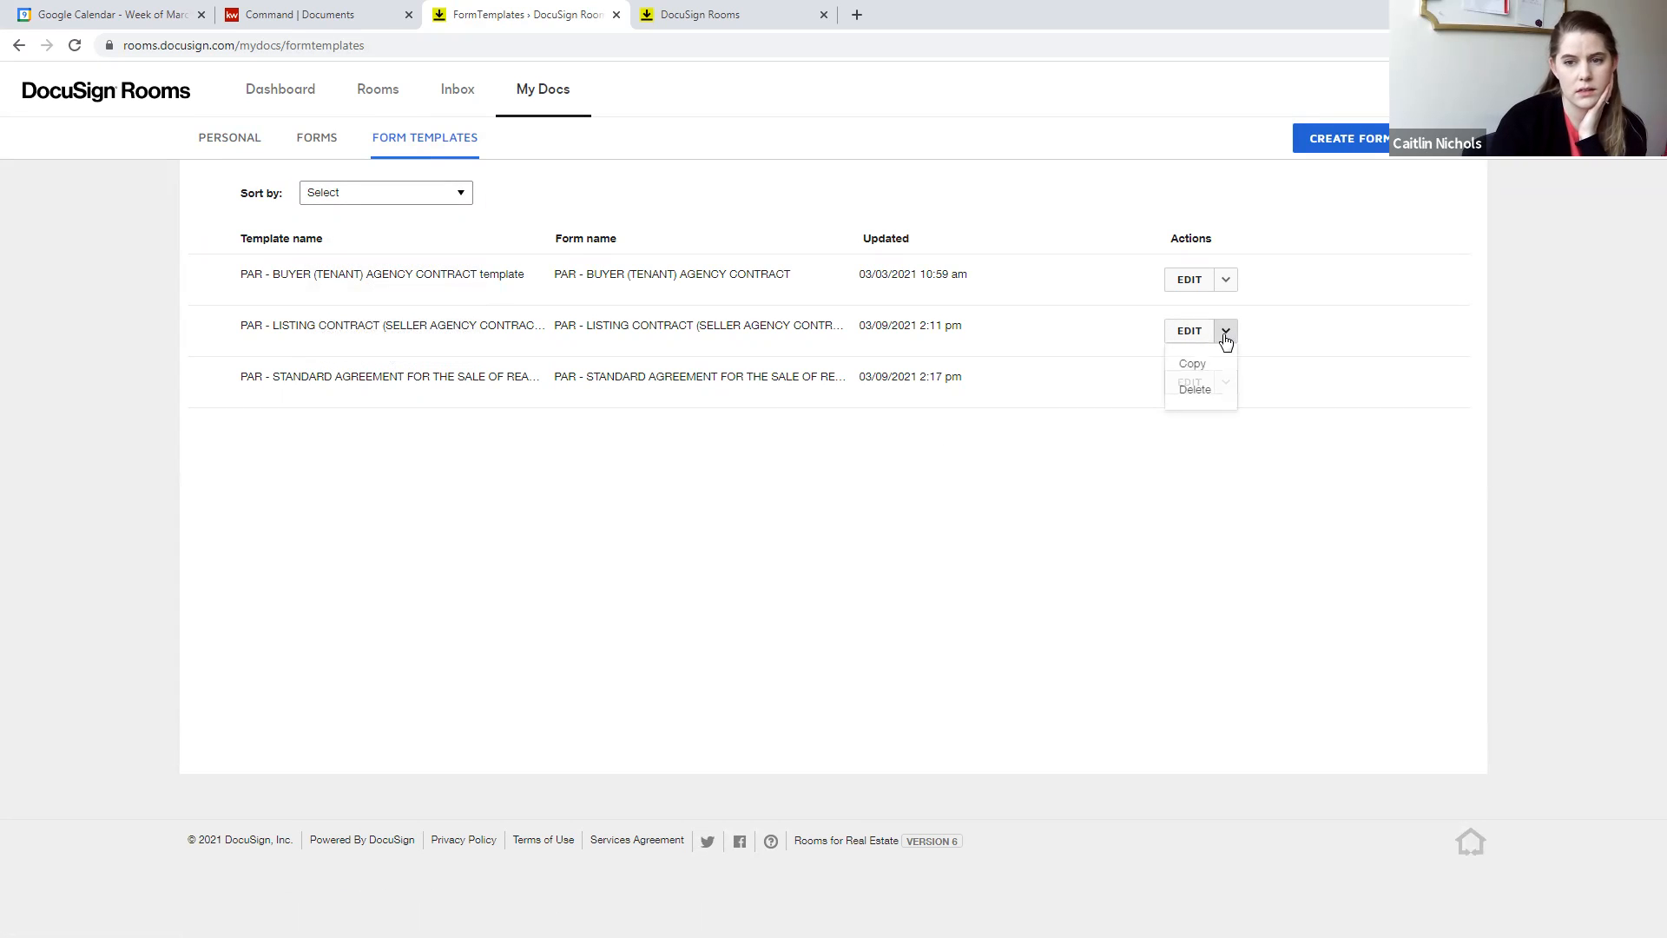
click(1232, 331)
click(1225, 330)
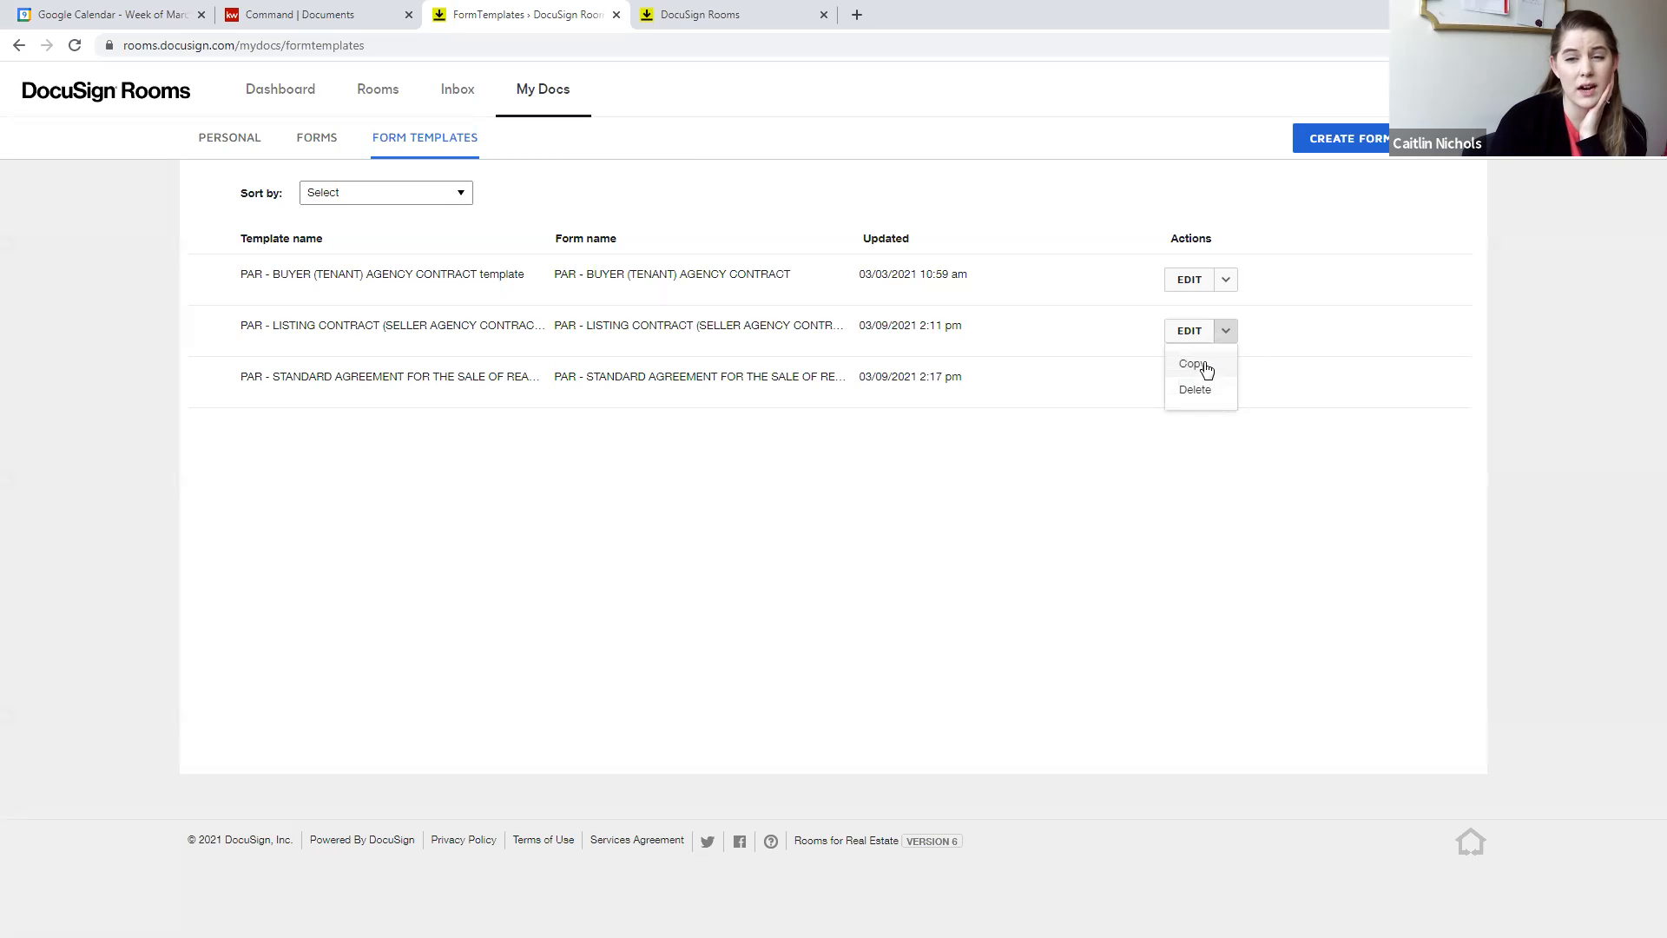
click(1200, 364)
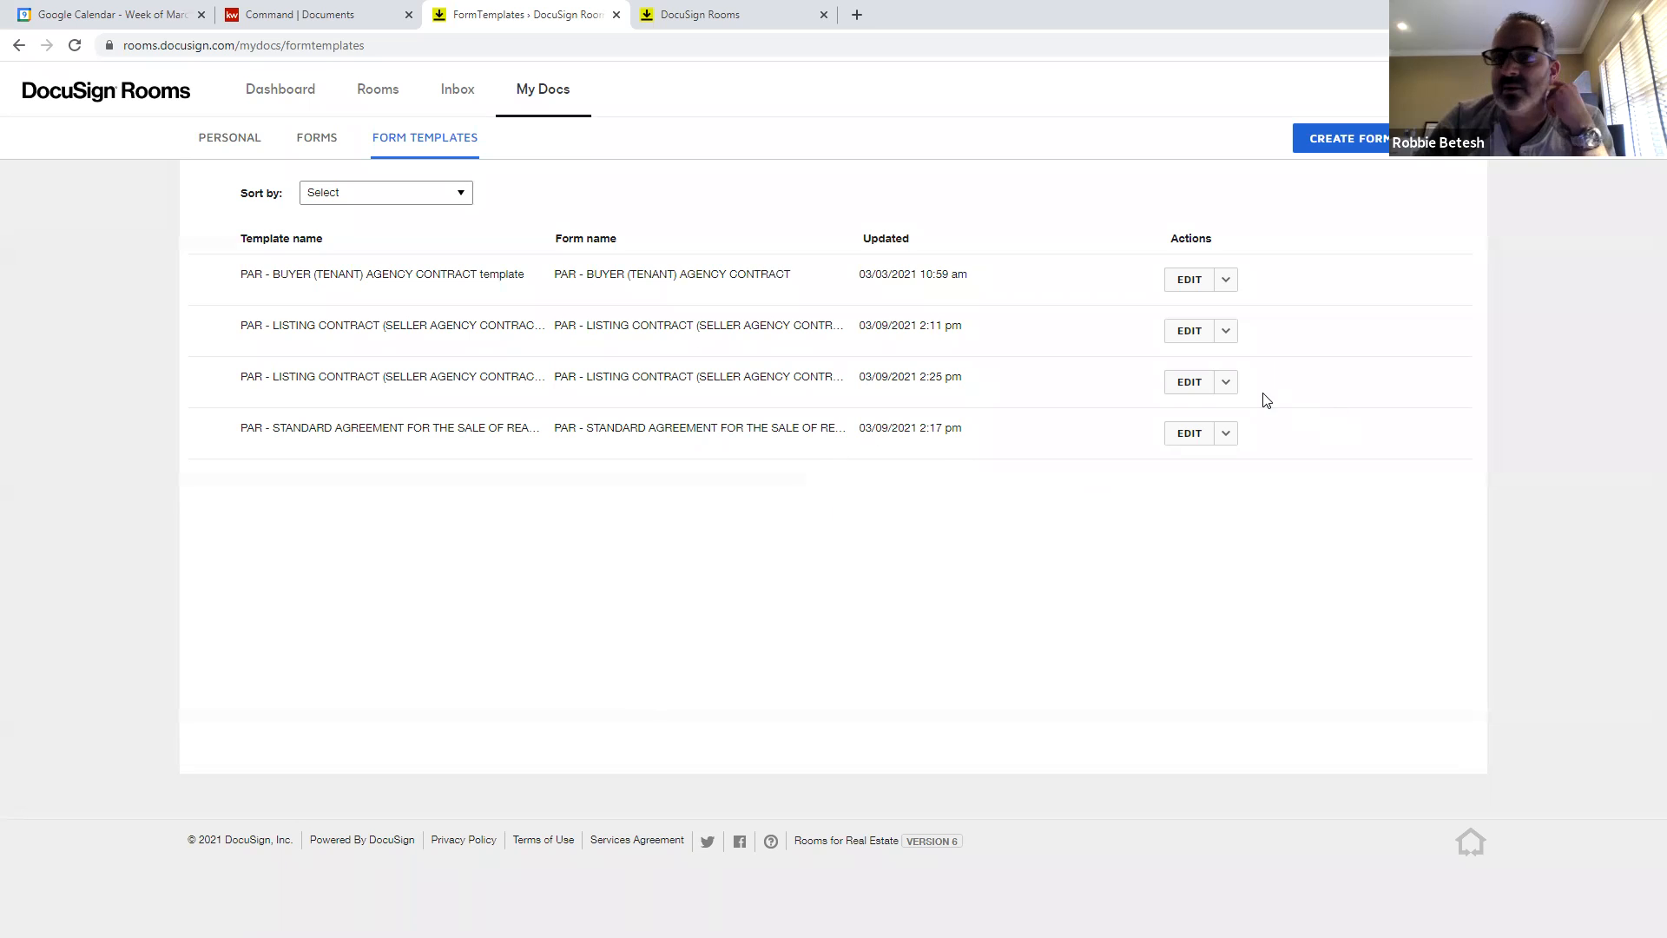
click(1226, 383)
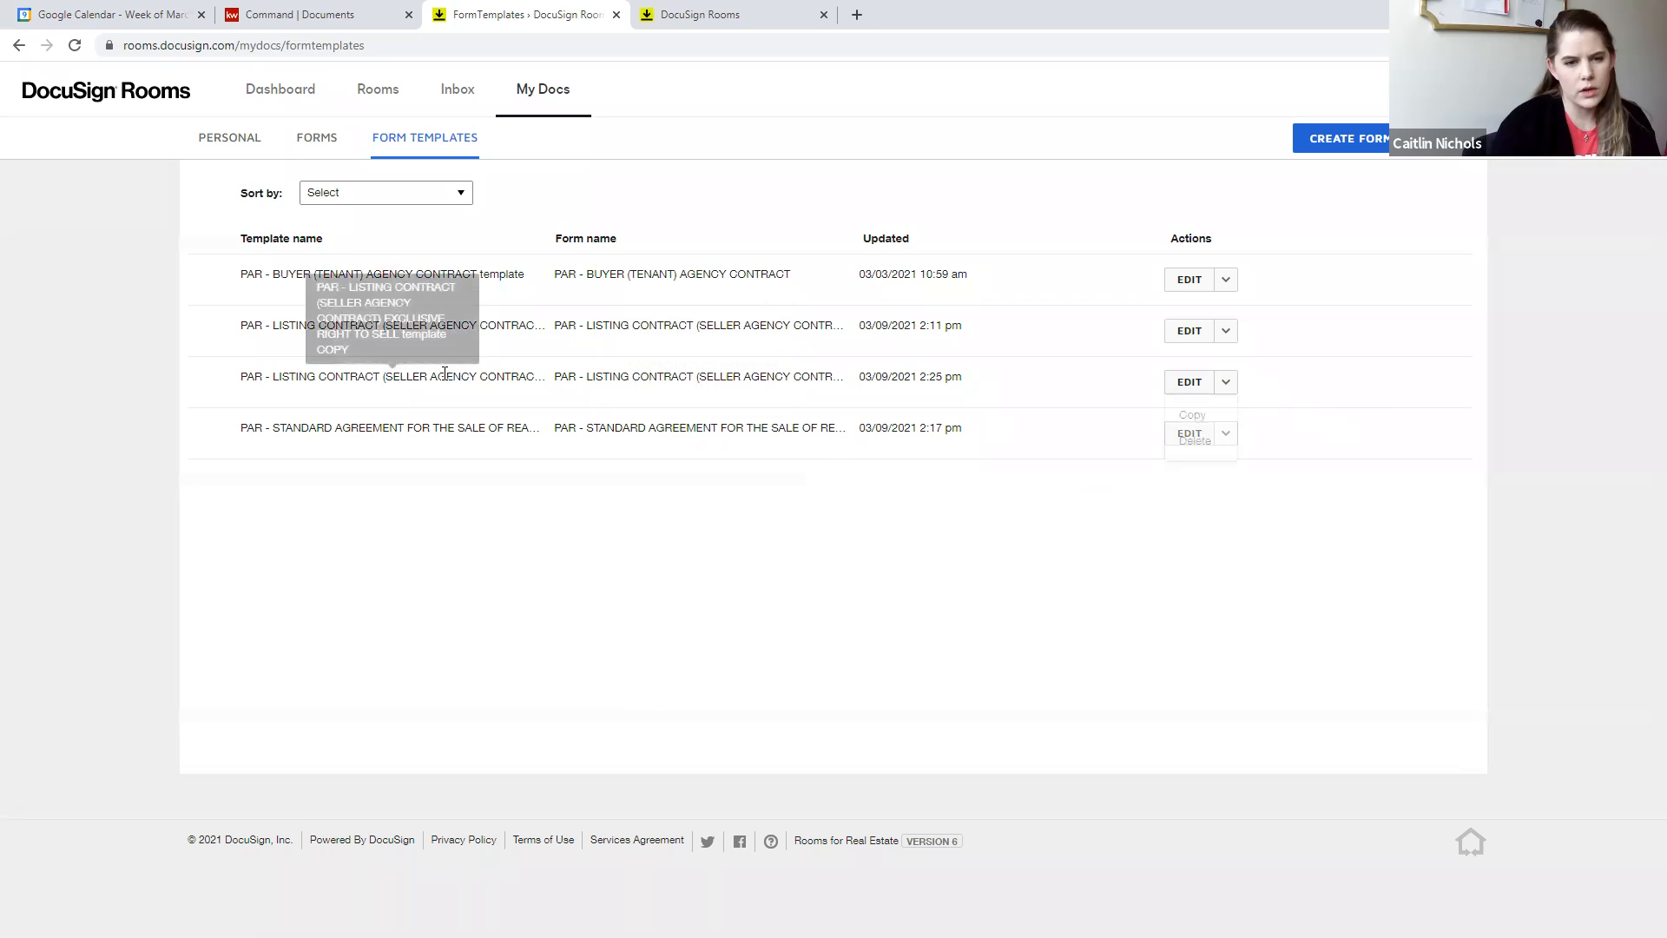
click(1186, 383)
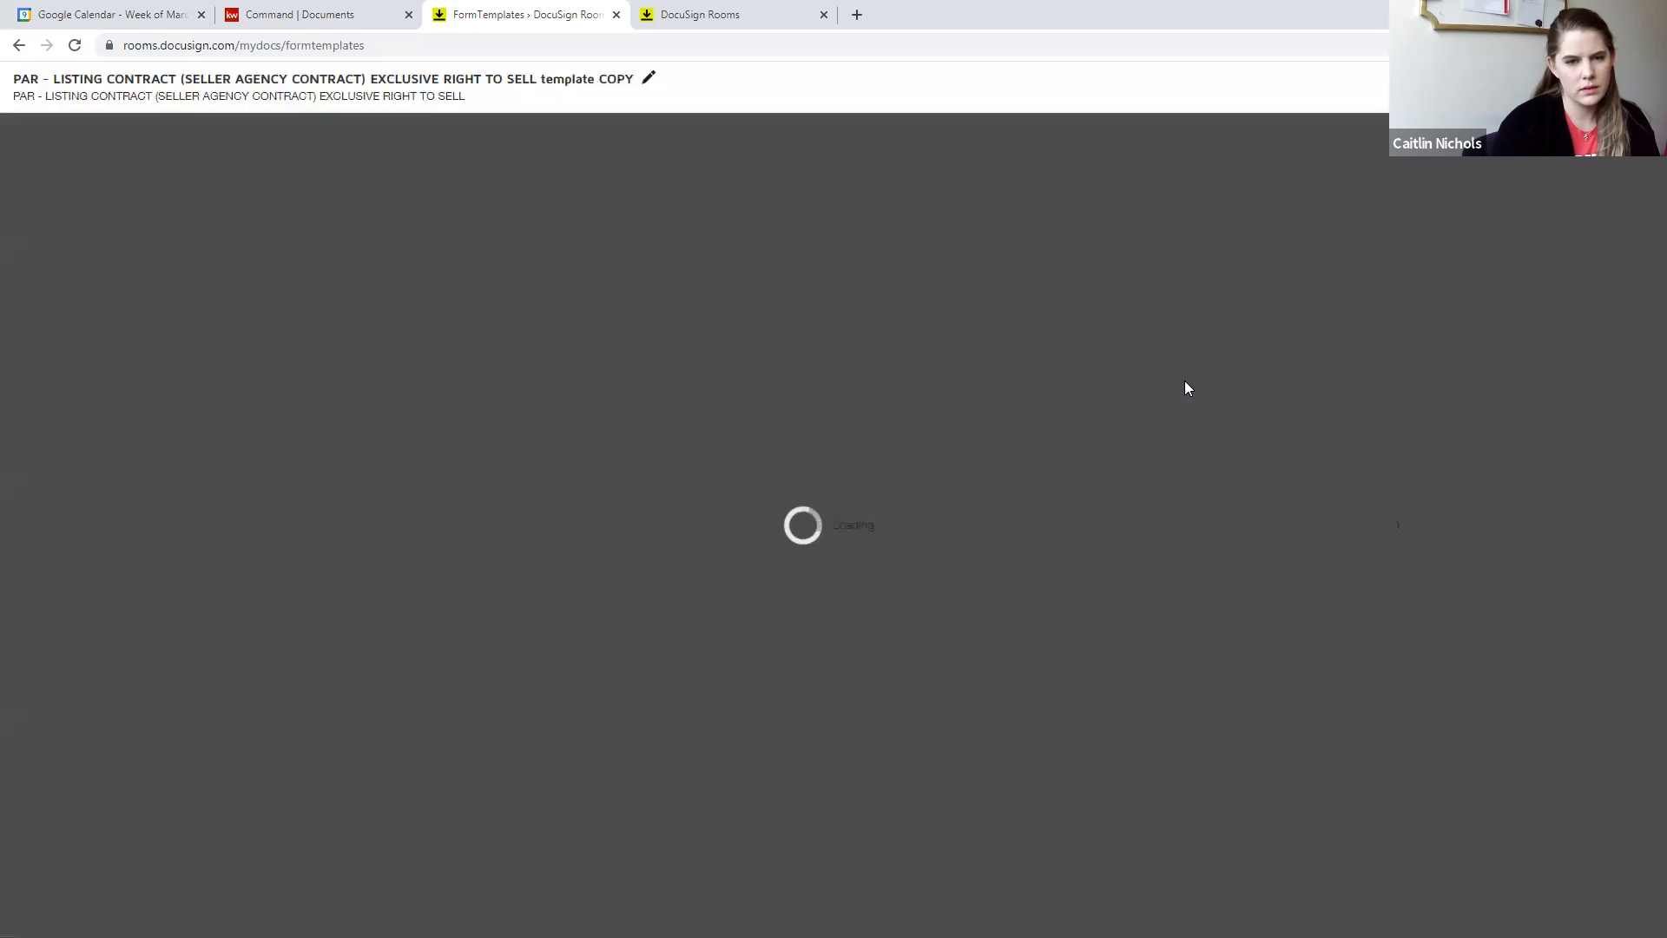
click(648, 78)
click(1606, 87)
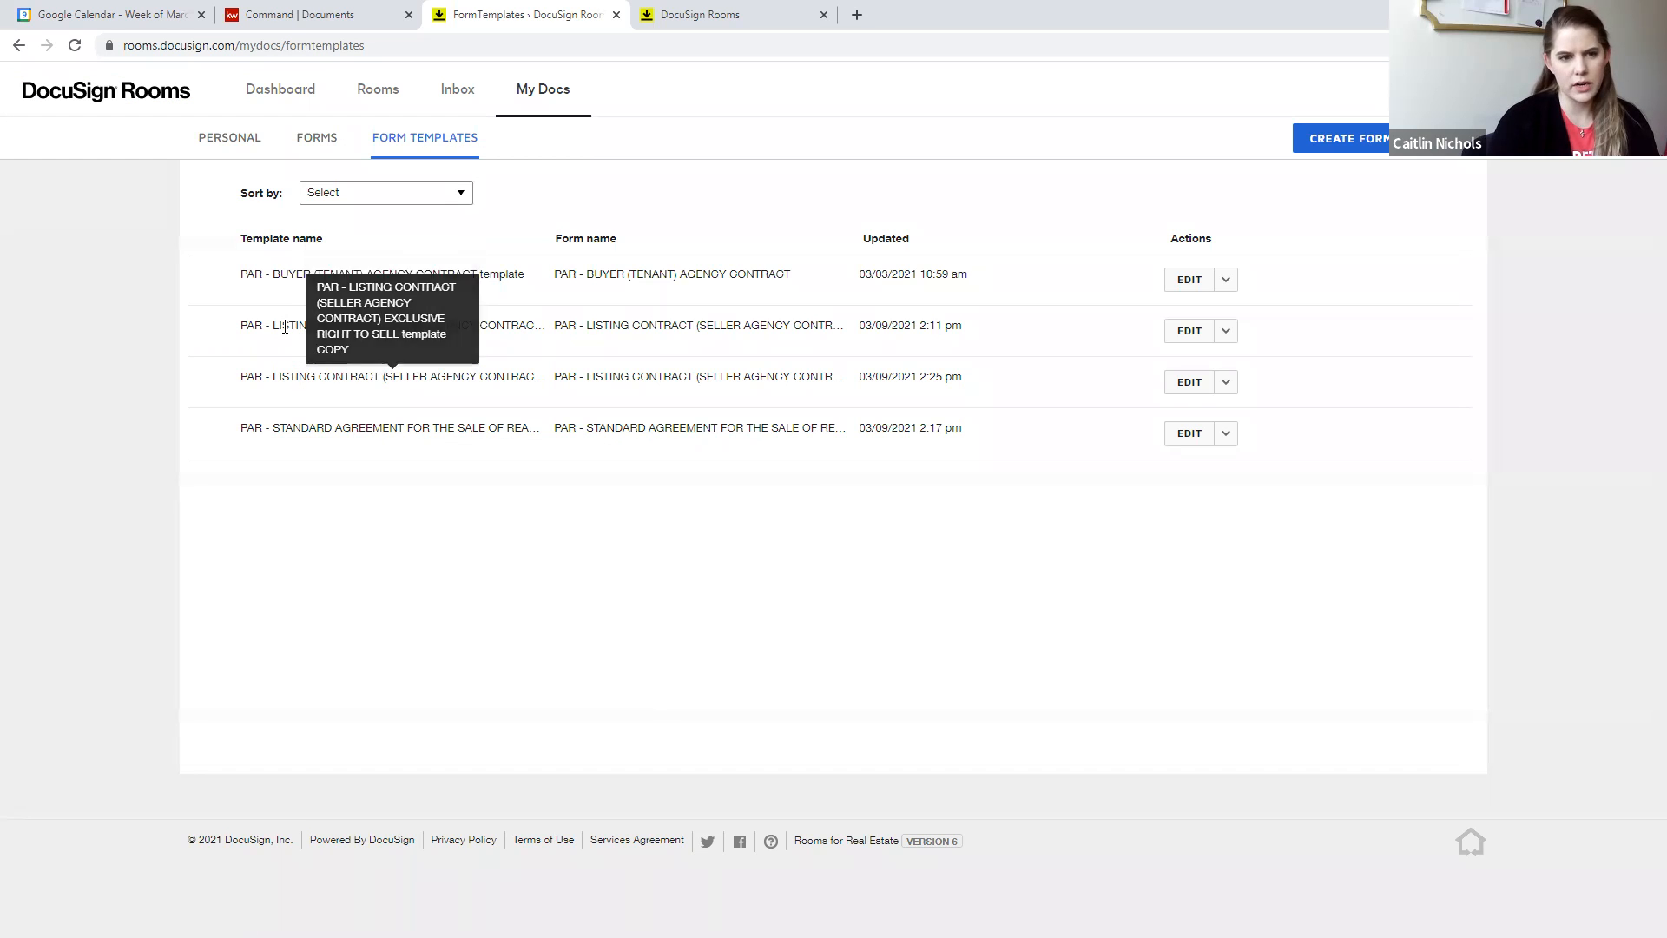
- Try to rename the original PAR - LISTING CONTRACT form template as Listing Contract Template, and save and close the form
click(1189, 332)
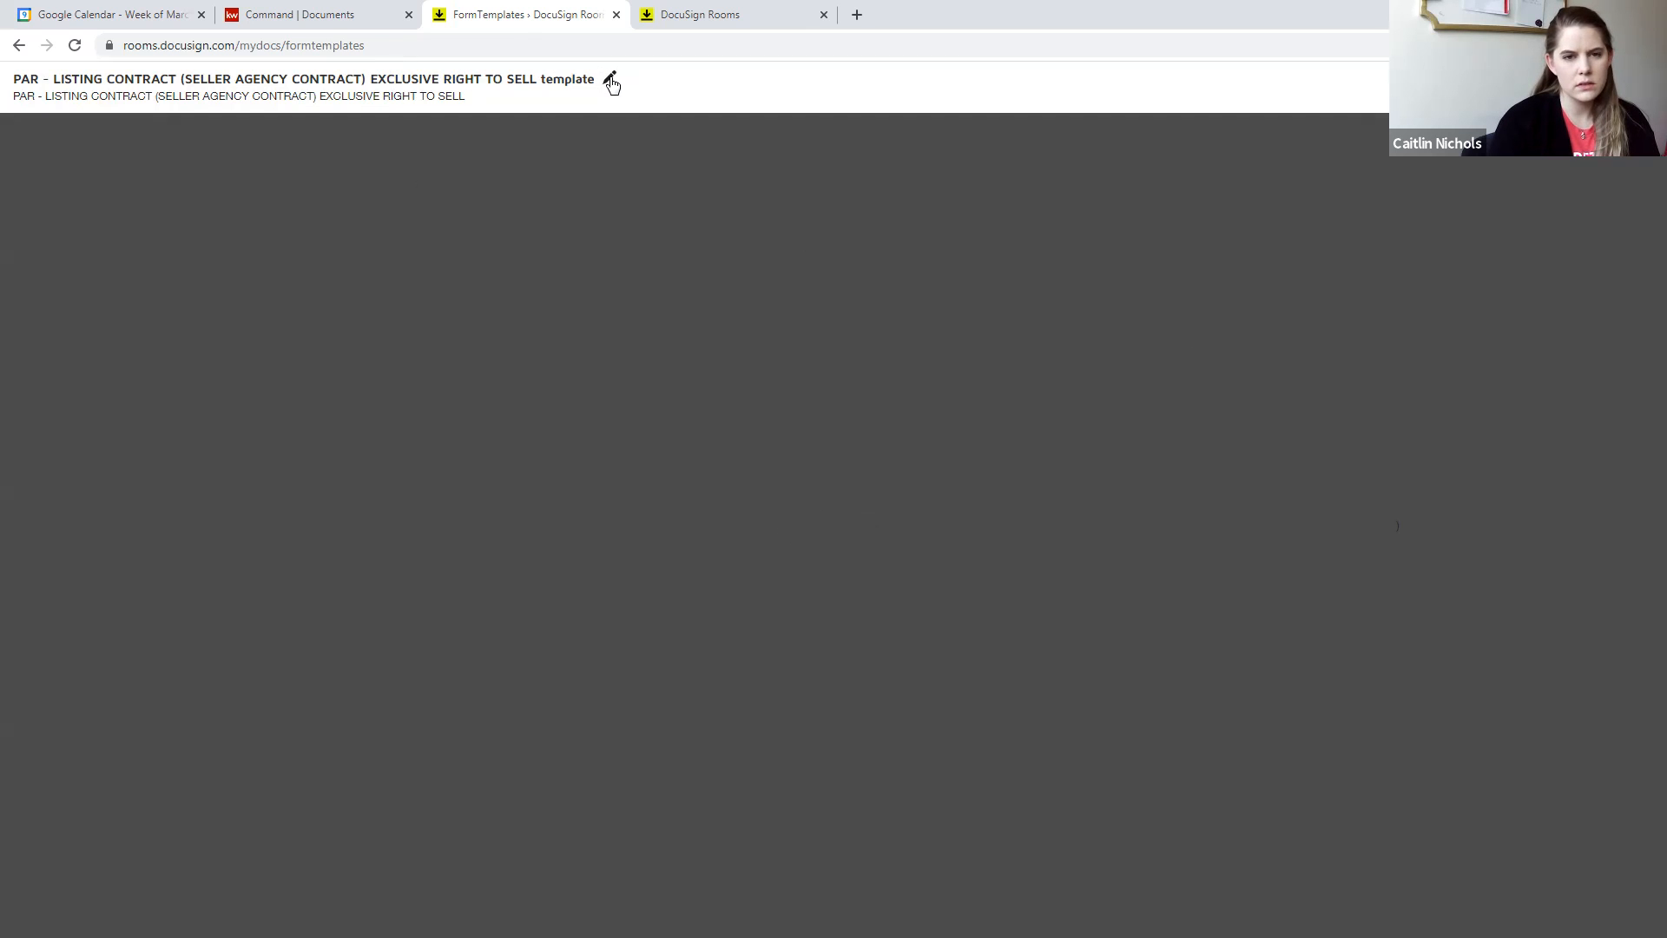
click(610, 80)
drag(611, 83, 4, 69)
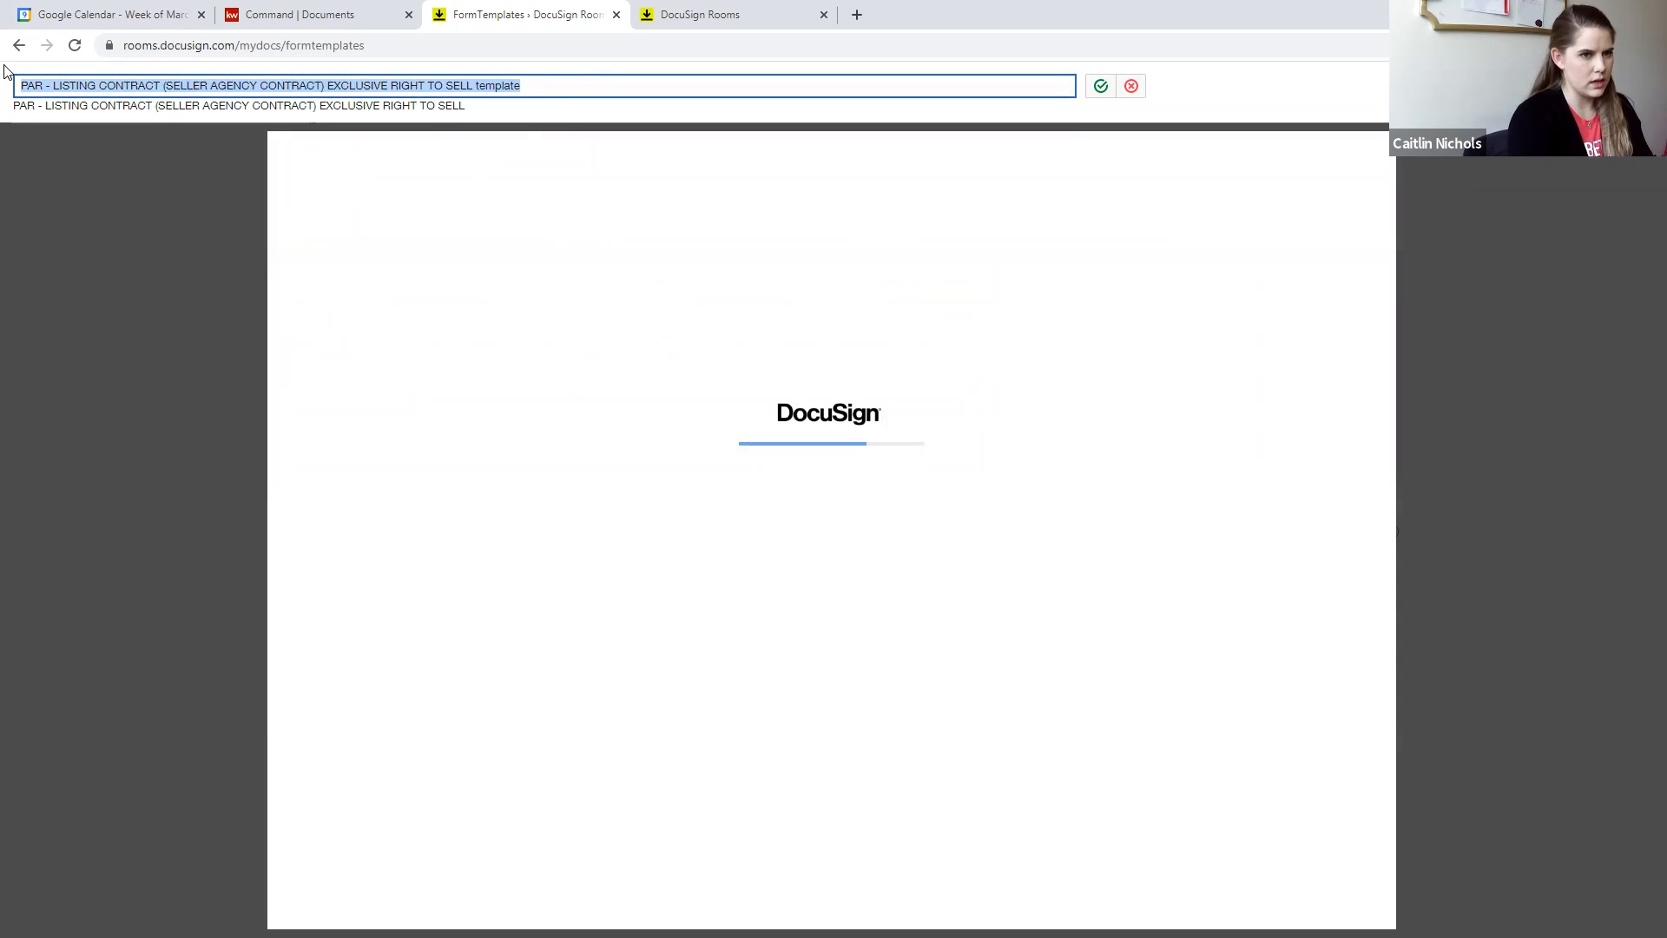
text(Listing Contract Templa)
click(153, 82)
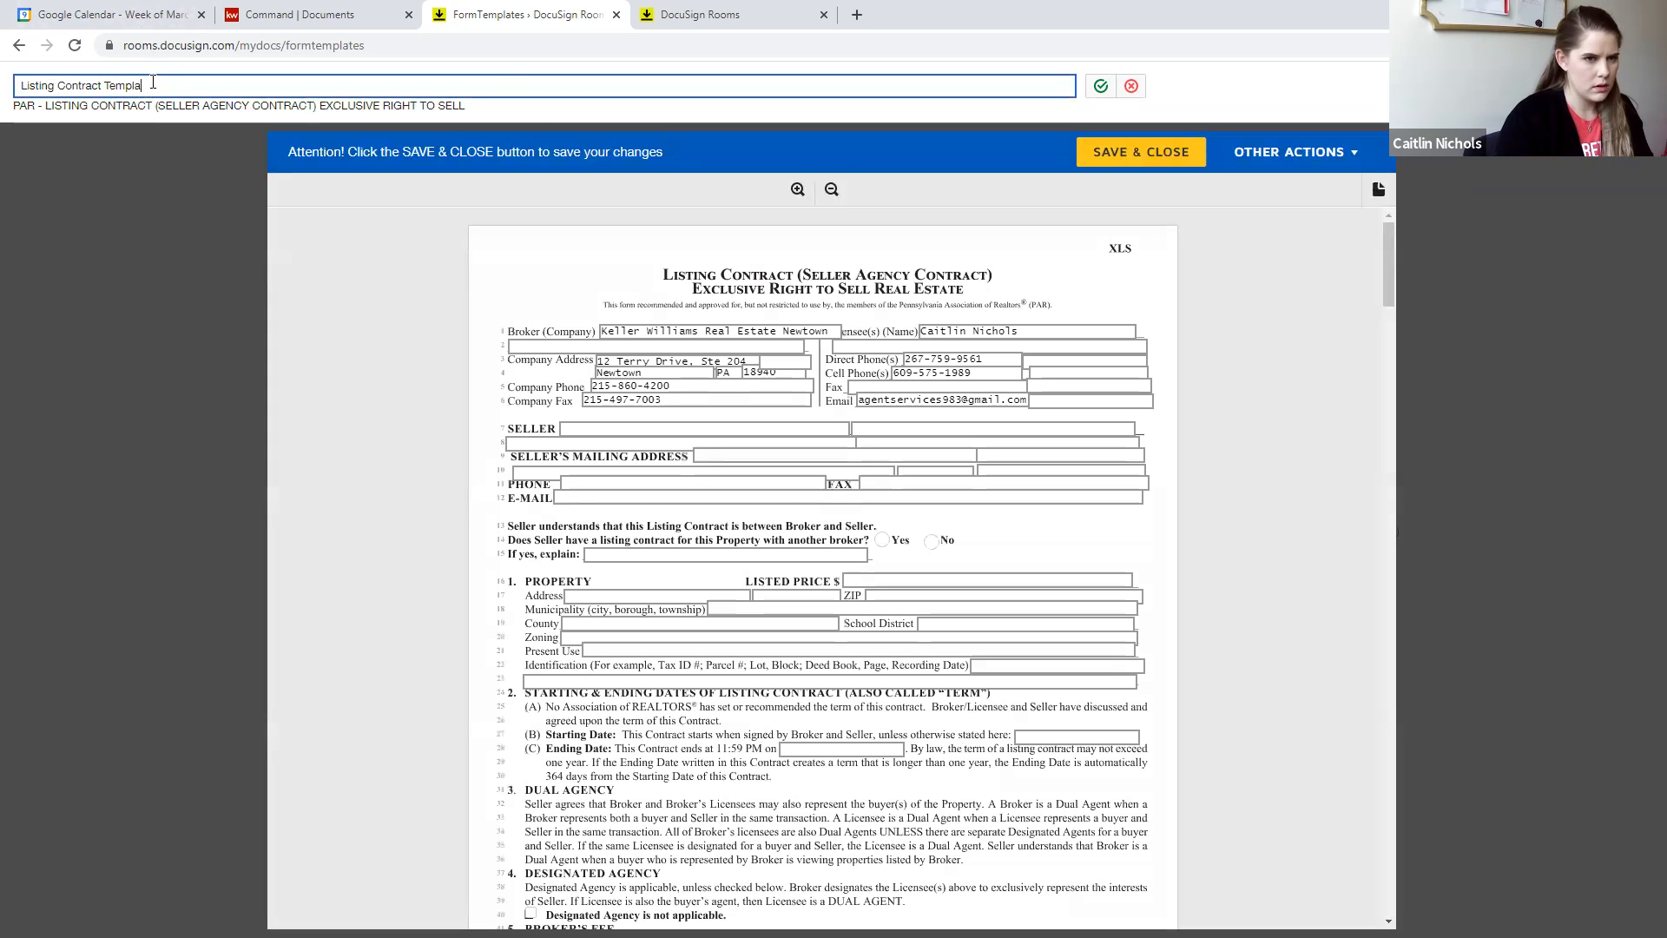
click(1182, 151)
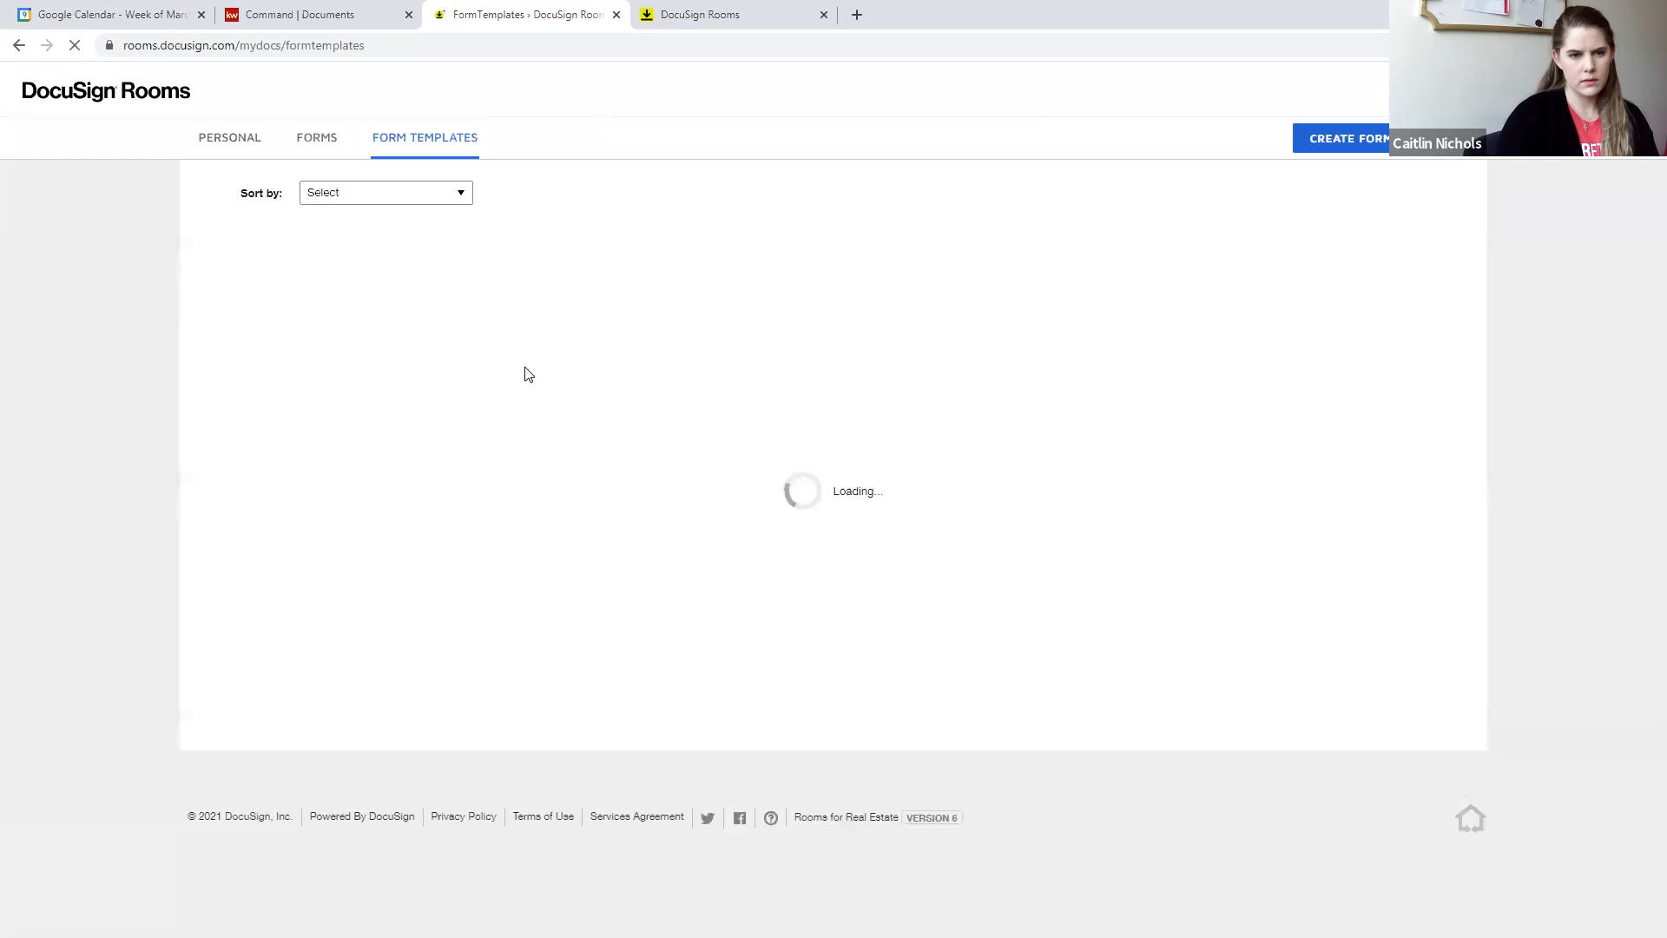
- Rename the original PAR - LISTING CONTRACT form template as Listing Contract Template 1, confirm the name, and save and close the form
click(1188, 331)
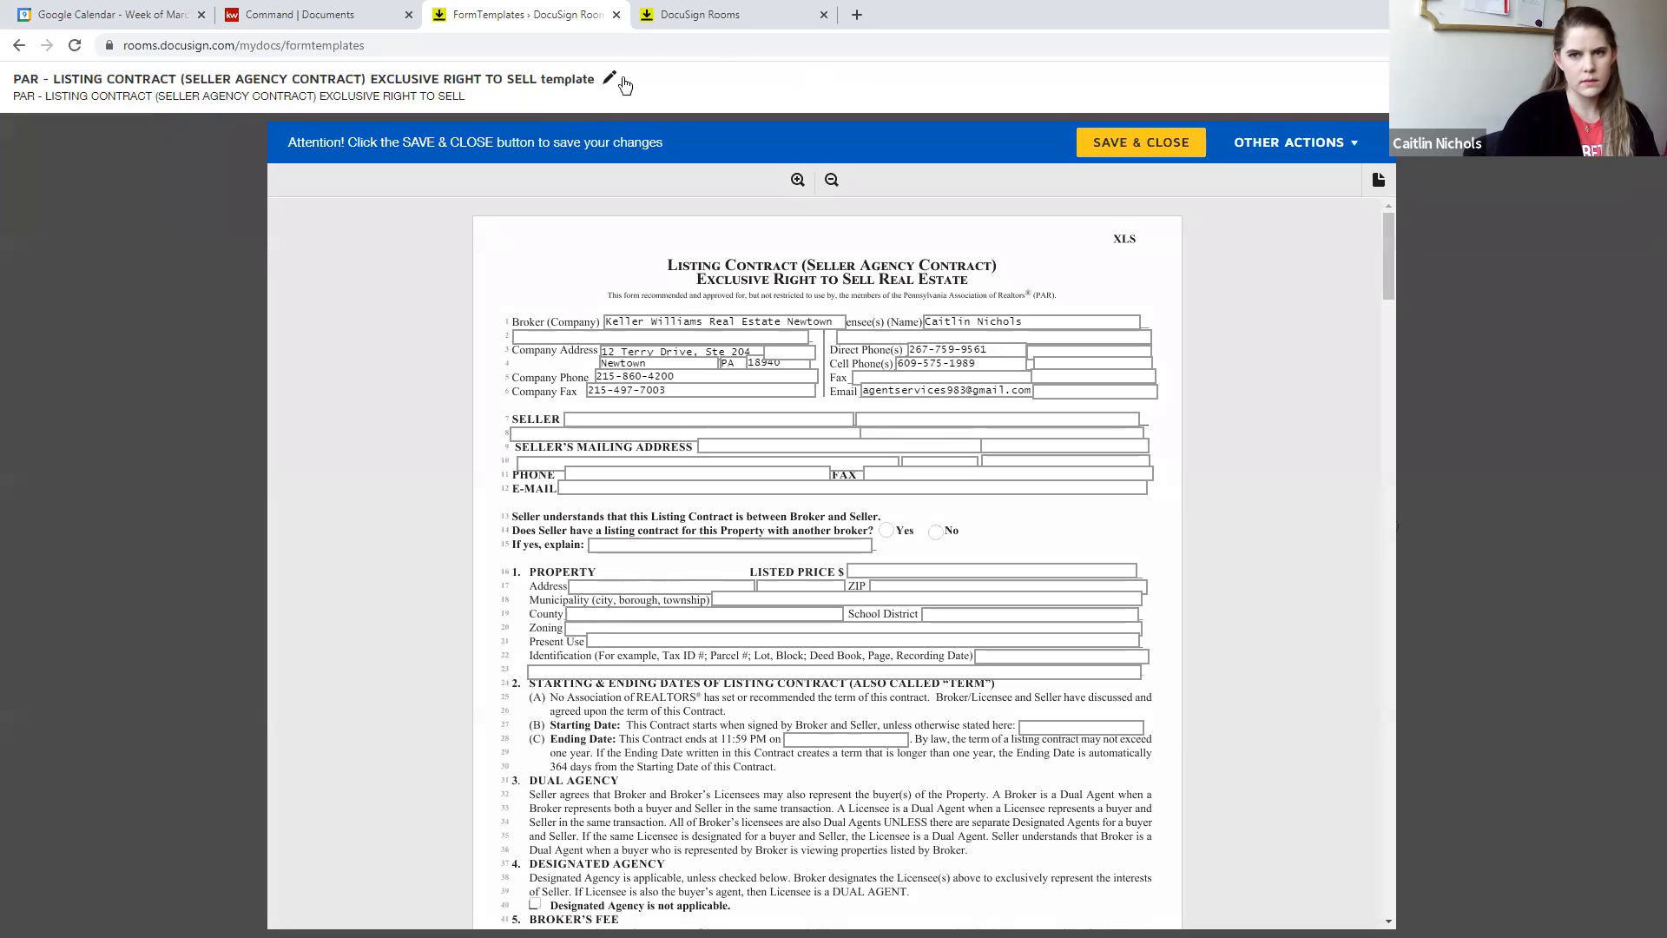
click(610, 79)
drag(521, 85, 269, 85)
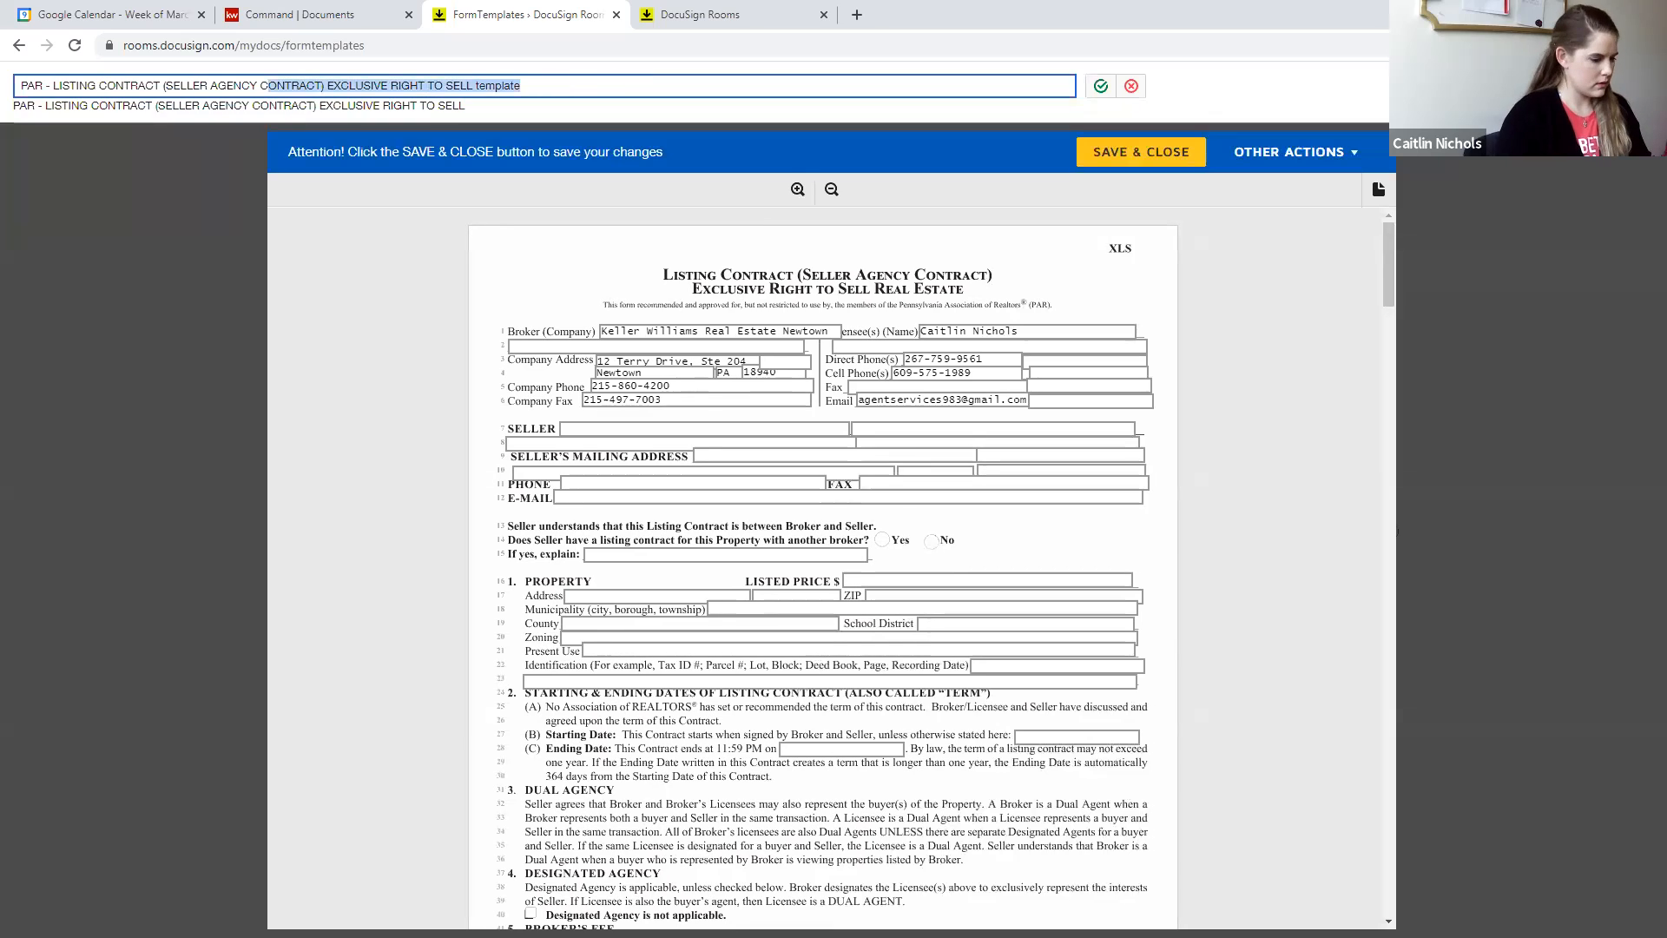
key(ctrl+a)
text(Listing Contract T)
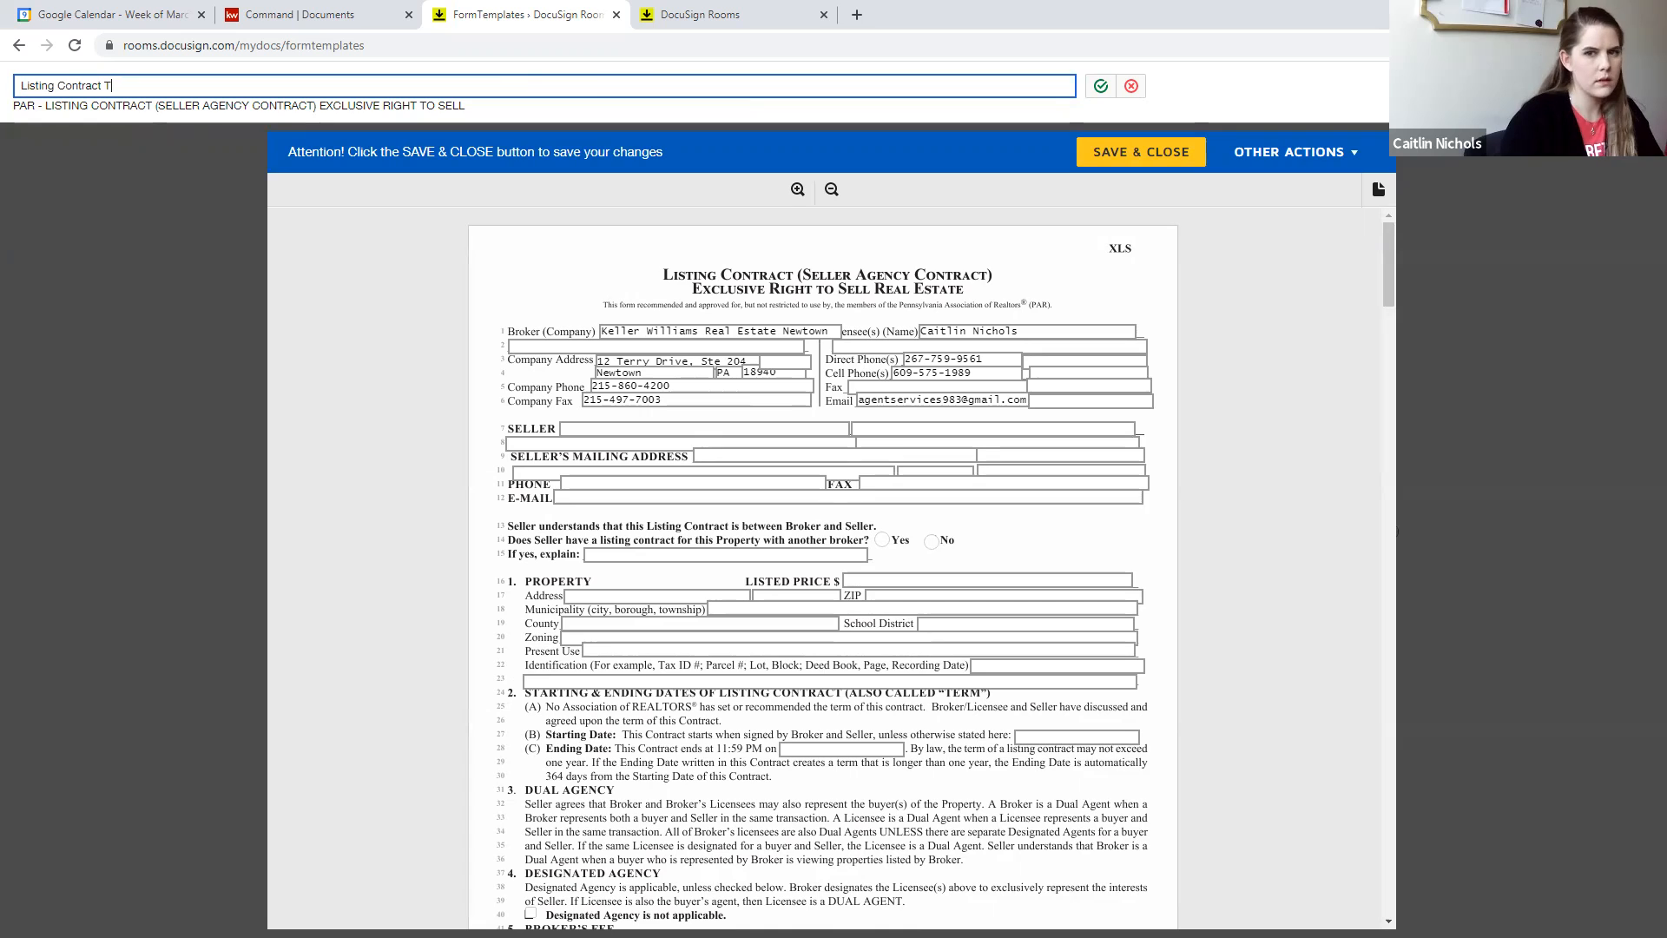
text(emplate 1)
click(1100, 86)
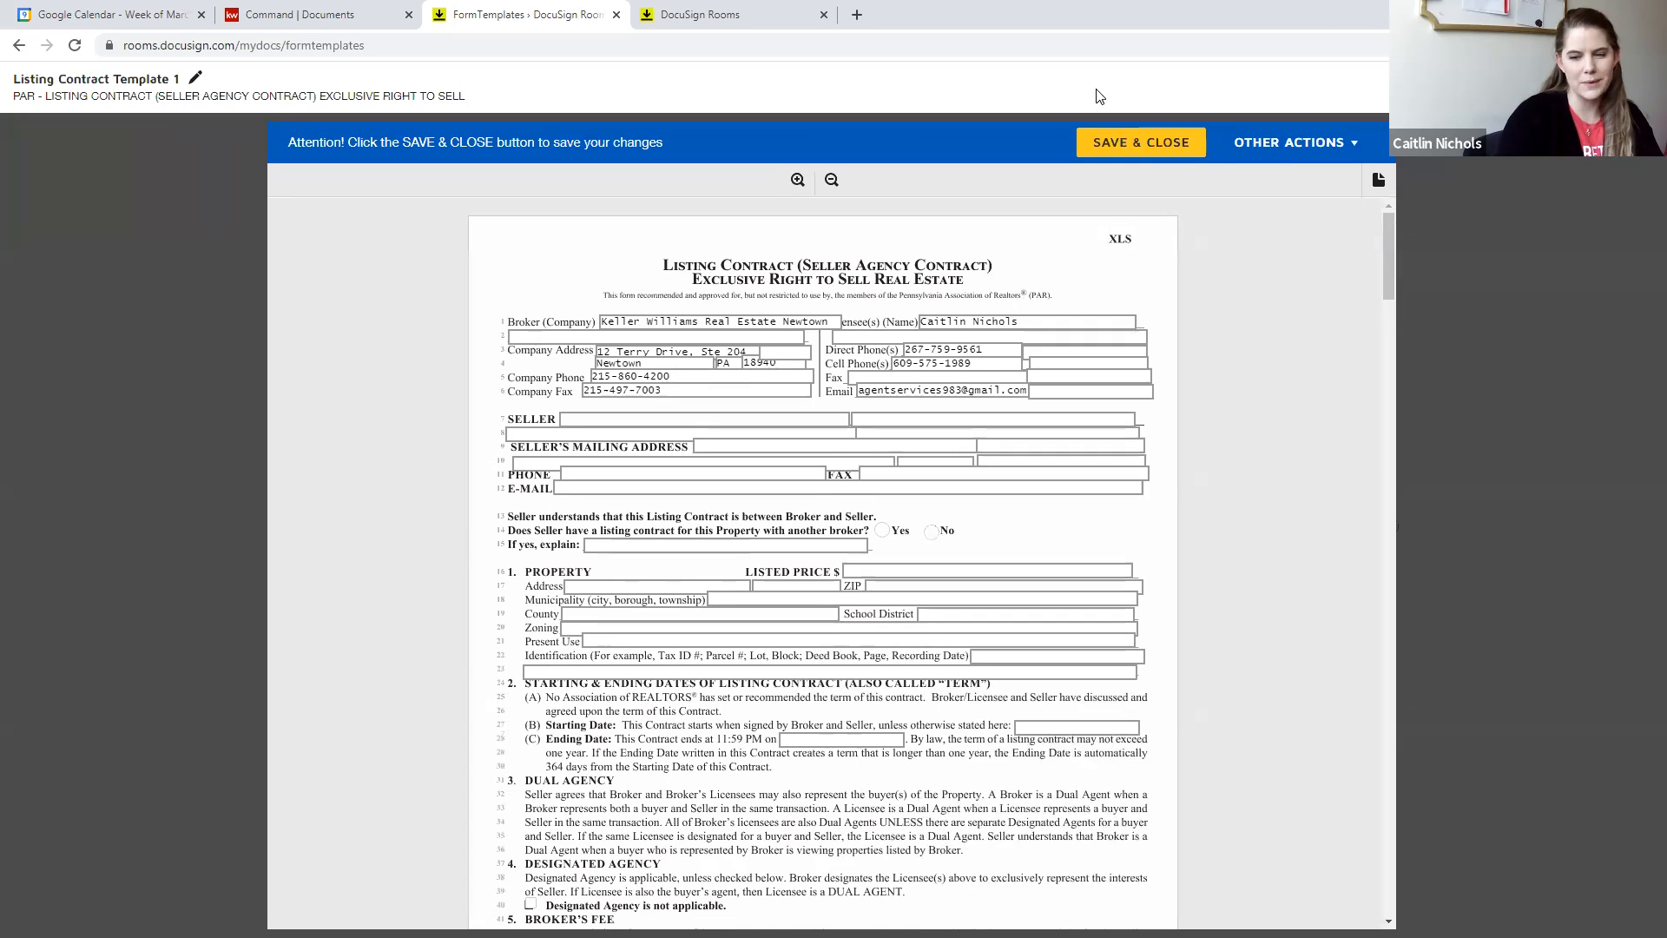
click(194, 78)
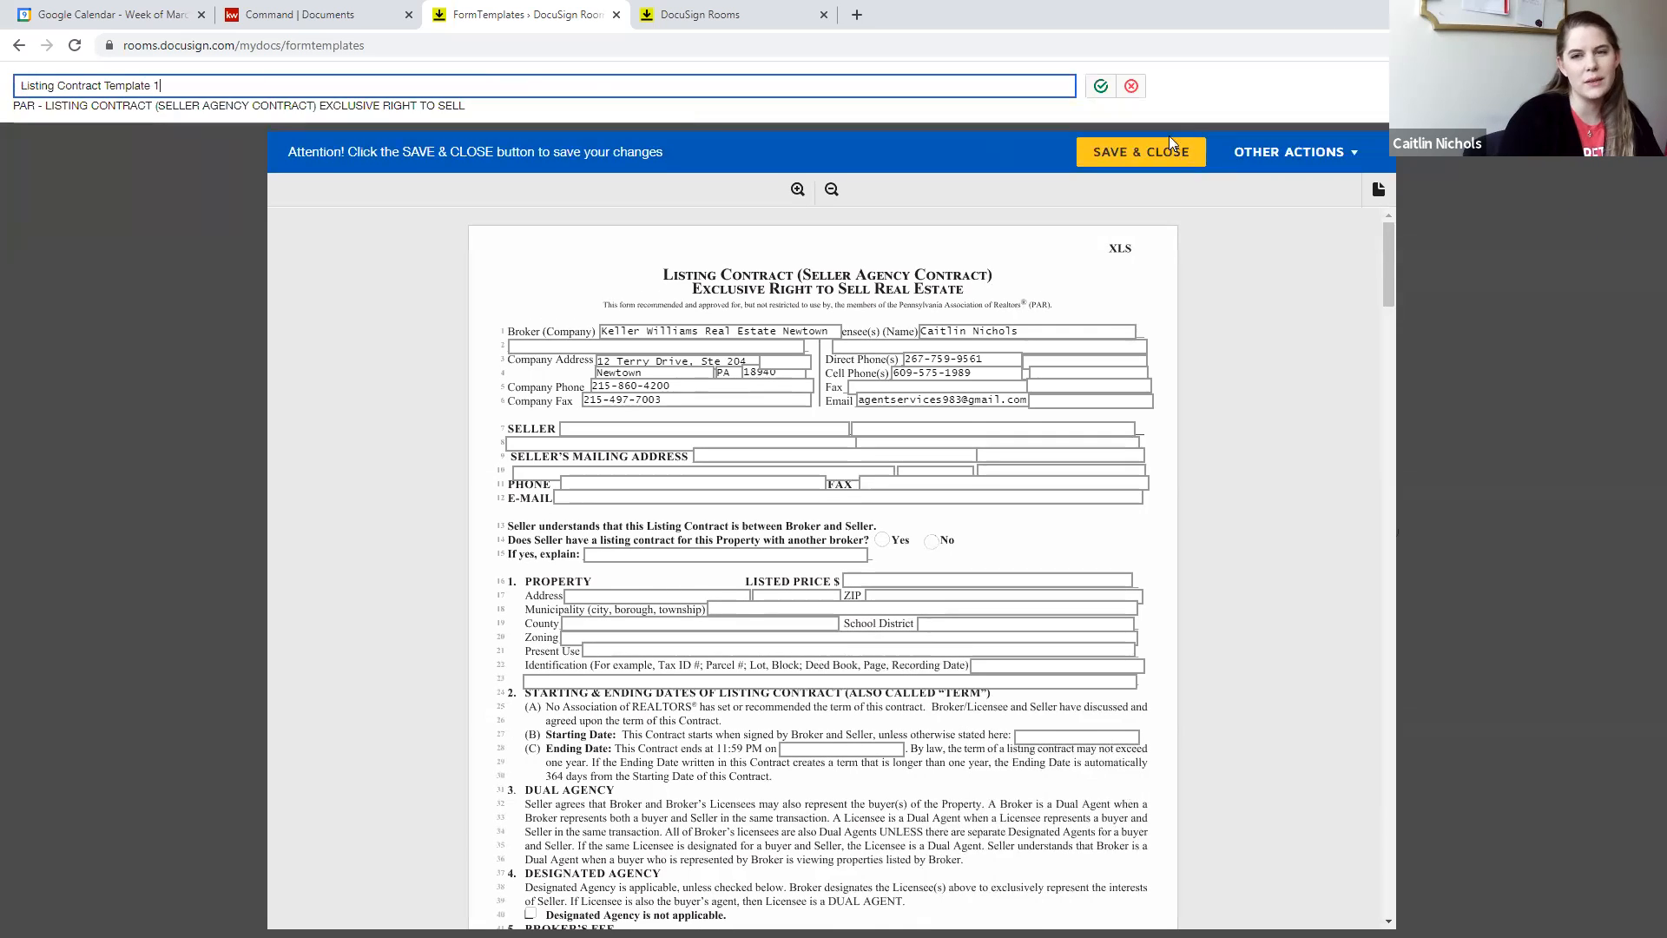
click(1100, 85)
click(1129, 146)
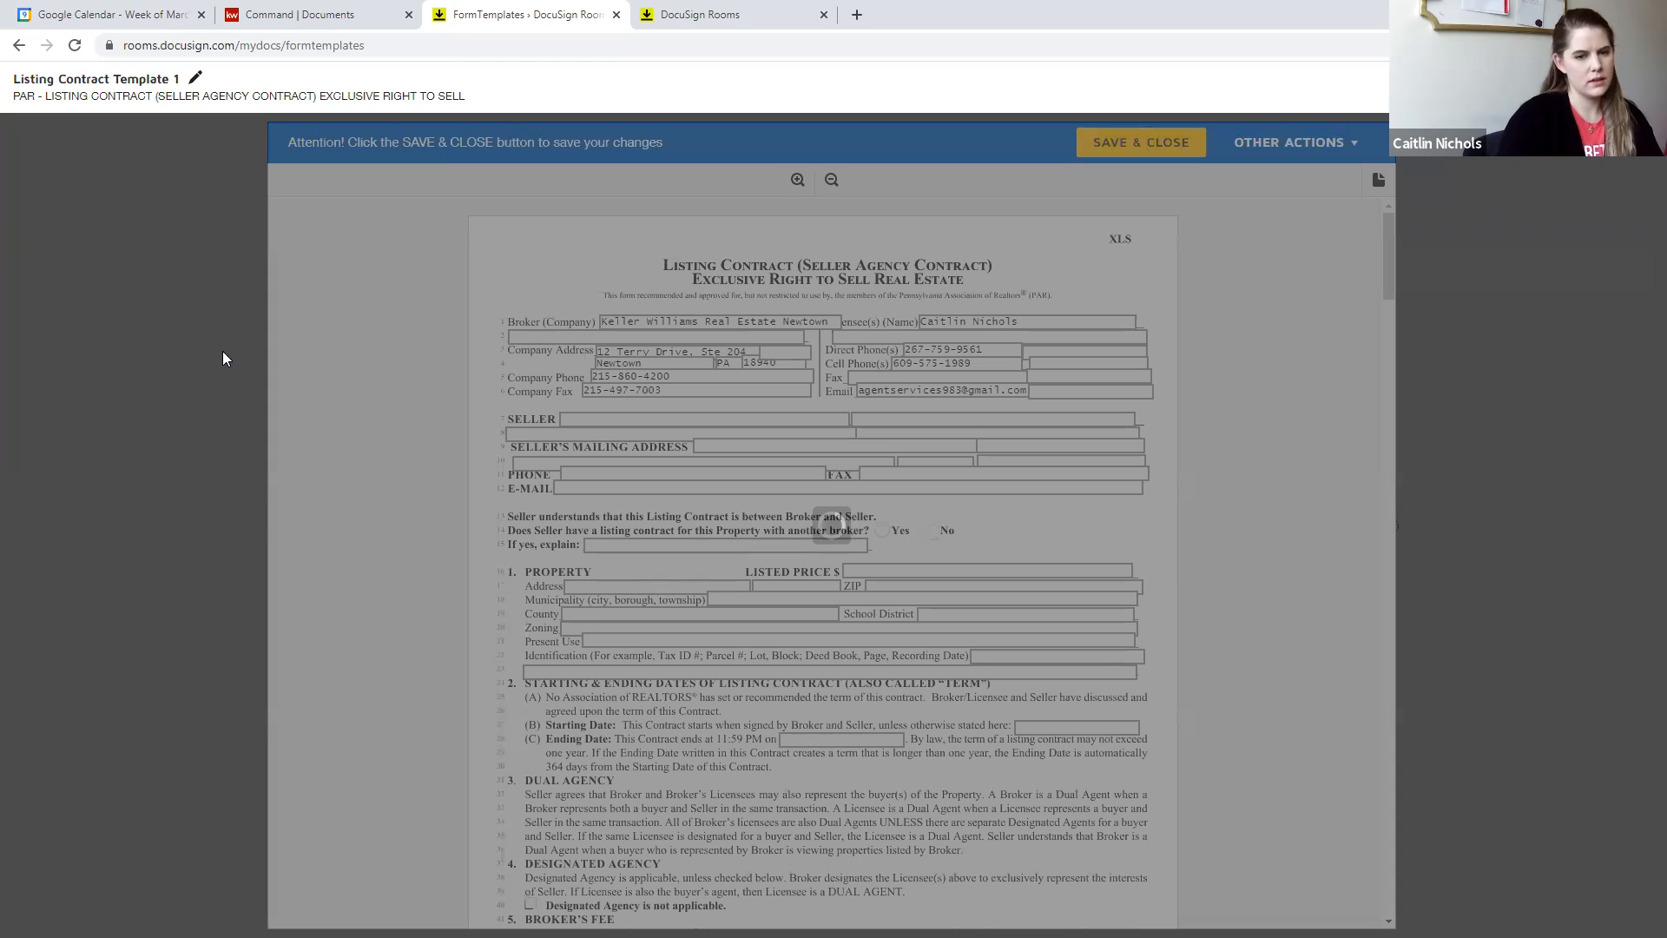